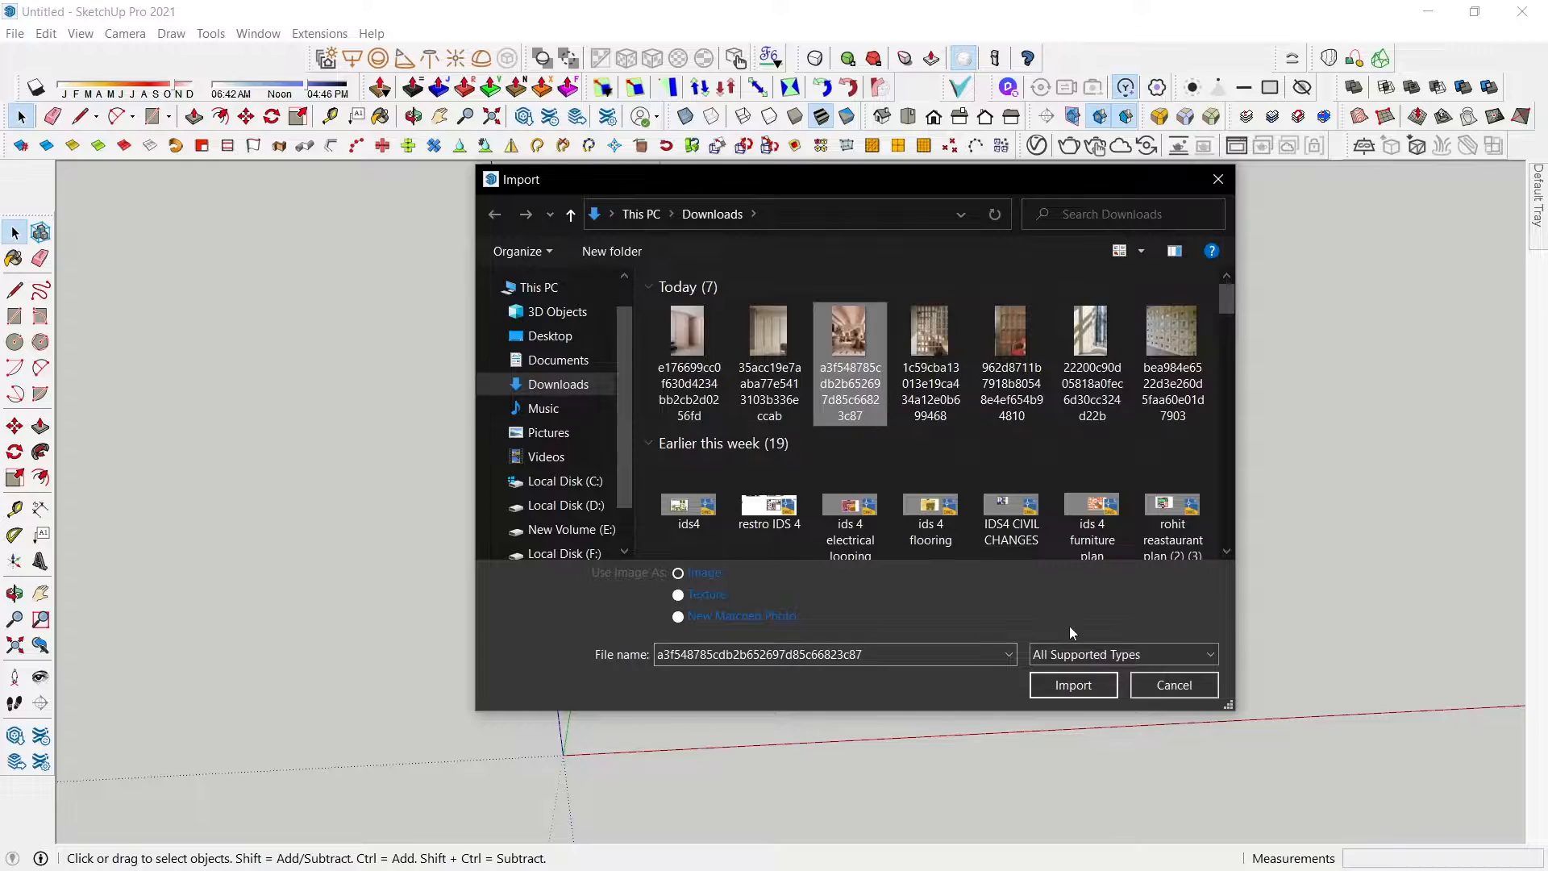
- Import the selected café interior picture as an image and place it from the origin, about 3956 mm high
click(1073, 685)
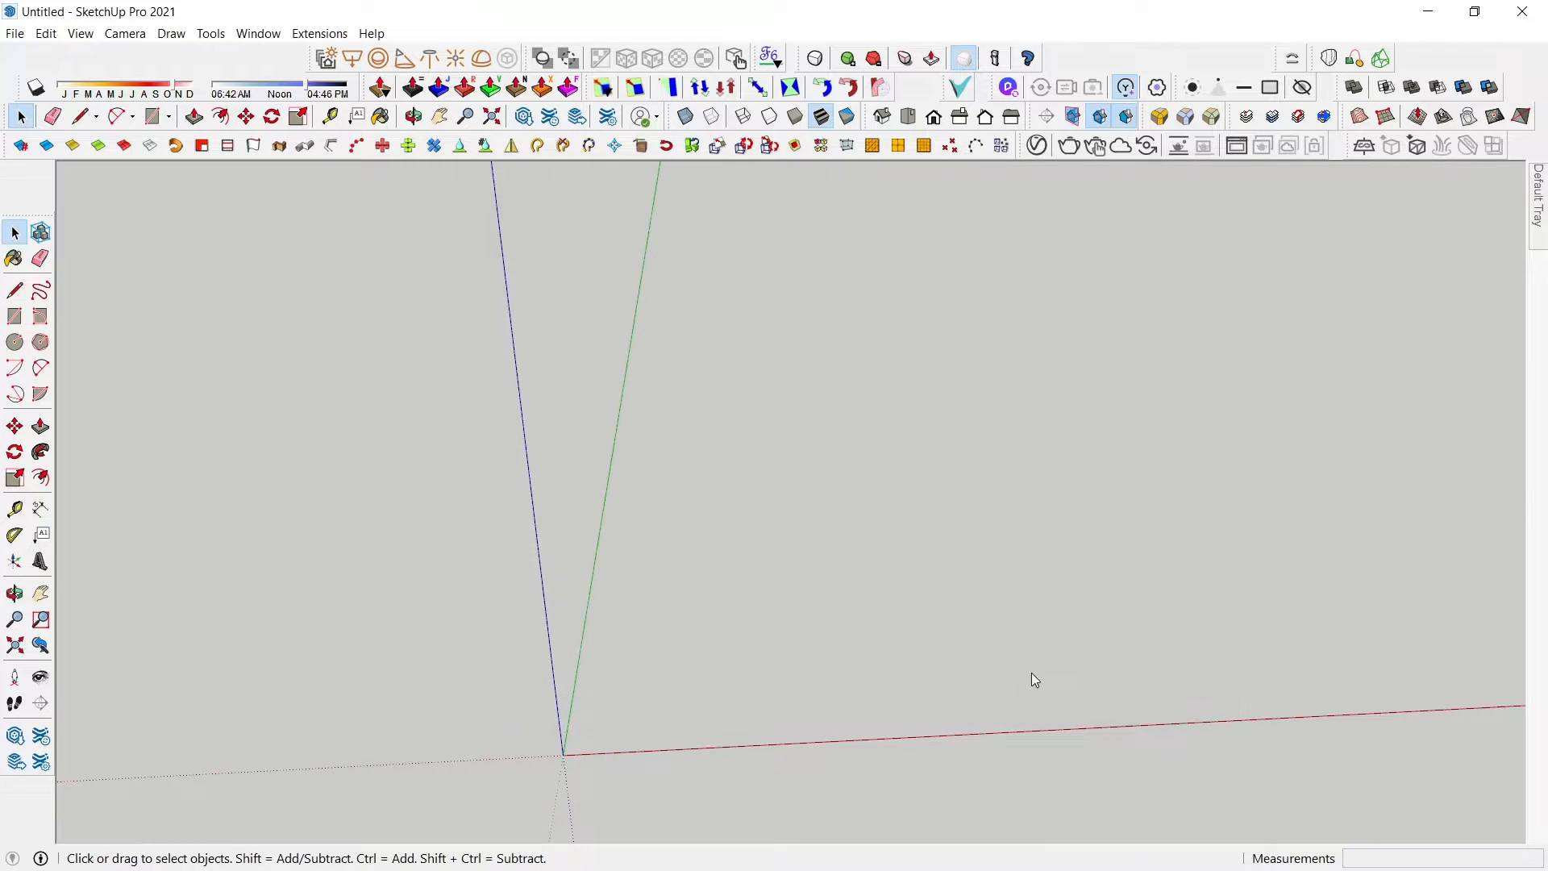
click(563, 754)
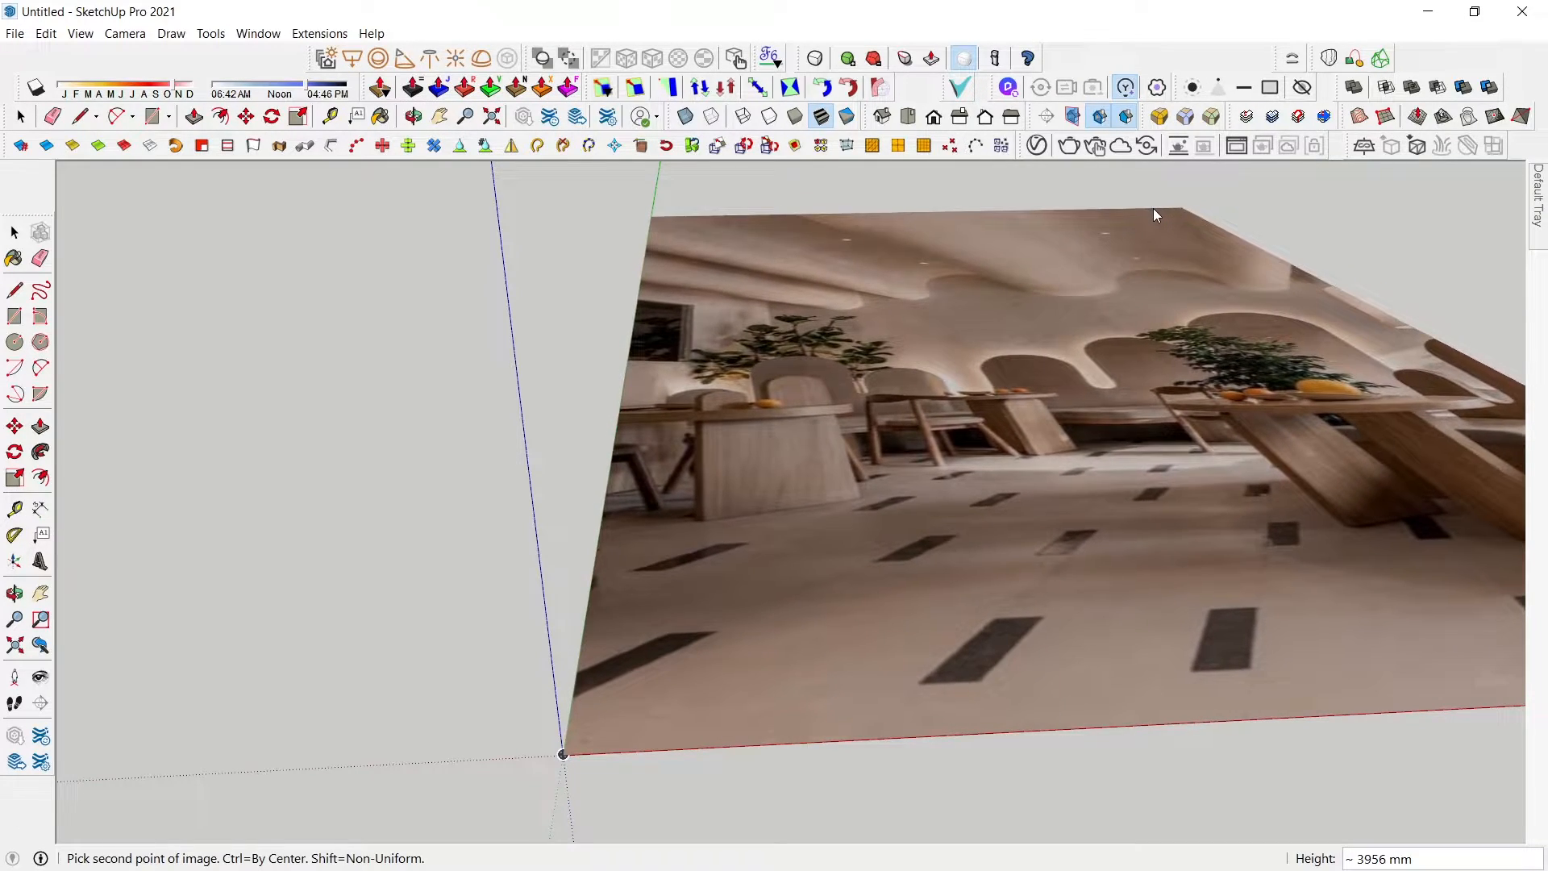
click(1153, 208)
- Move the imported reference image along the red axis, away from the origin
middle_drag(975, 449, 637, 618)
key(m)
click(609, 660)
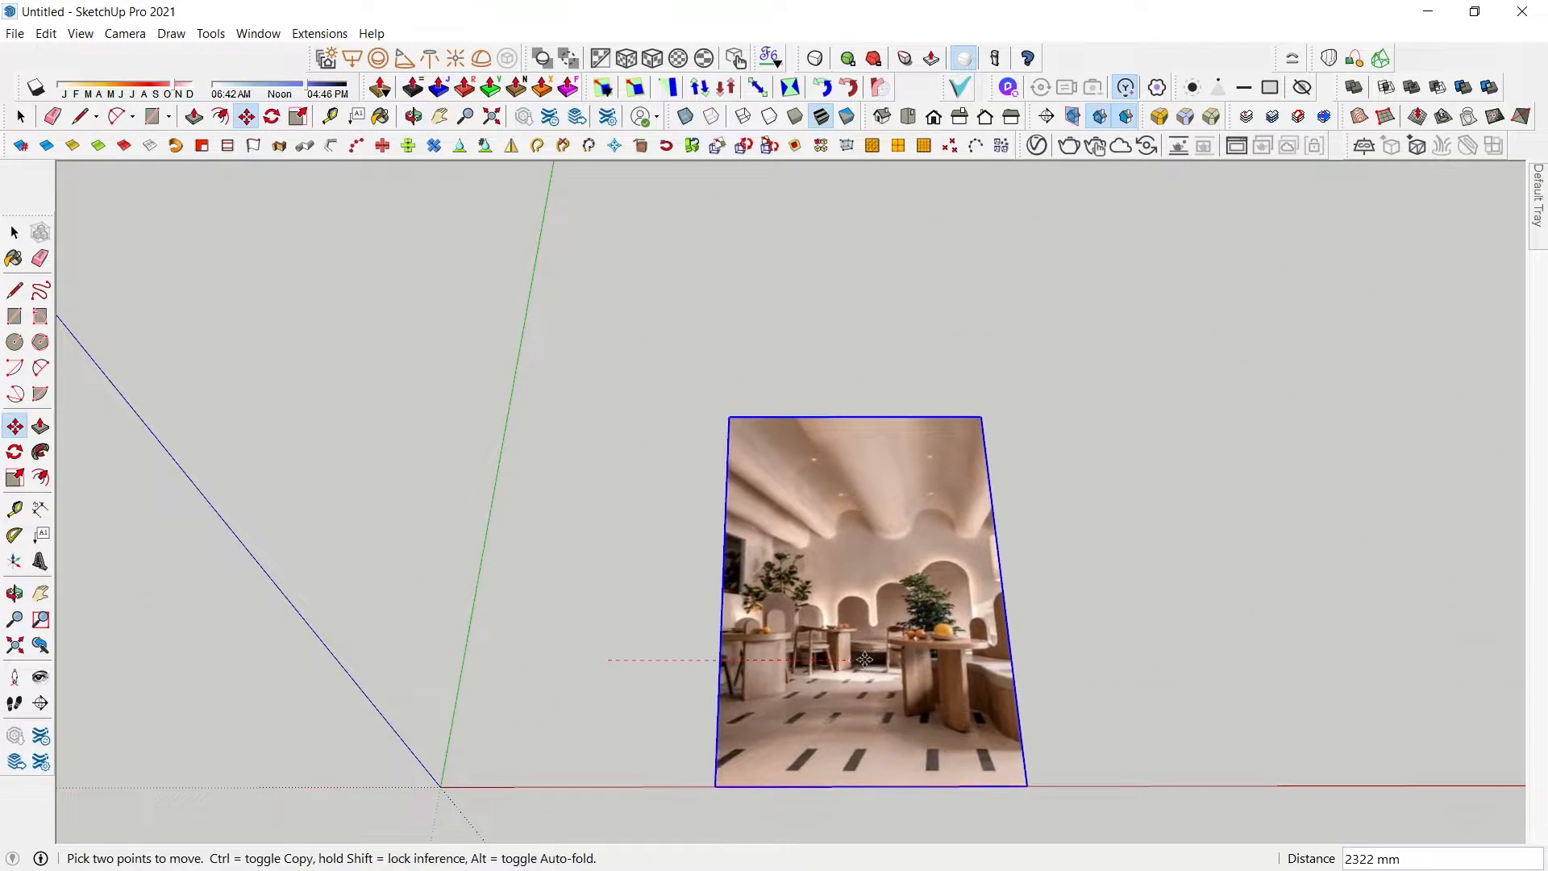
click(1125, 655)
middle_drag(1121, 629, 1089, 635)
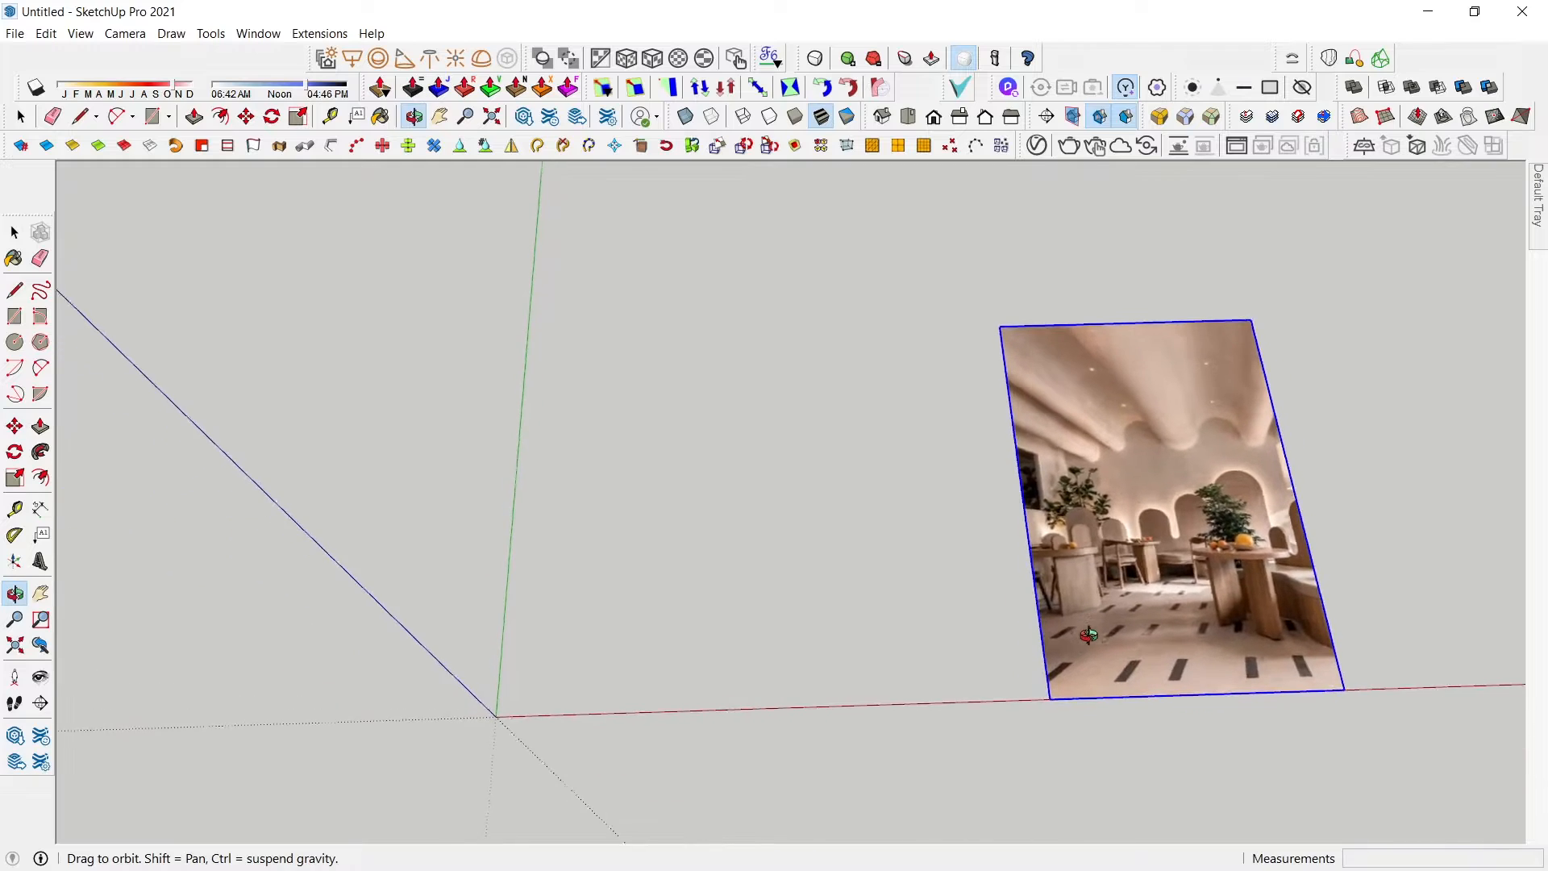
- Place a first guide line parallel to the green axis, offset along red, and look closely at the ceiling in the reference image
key(t)
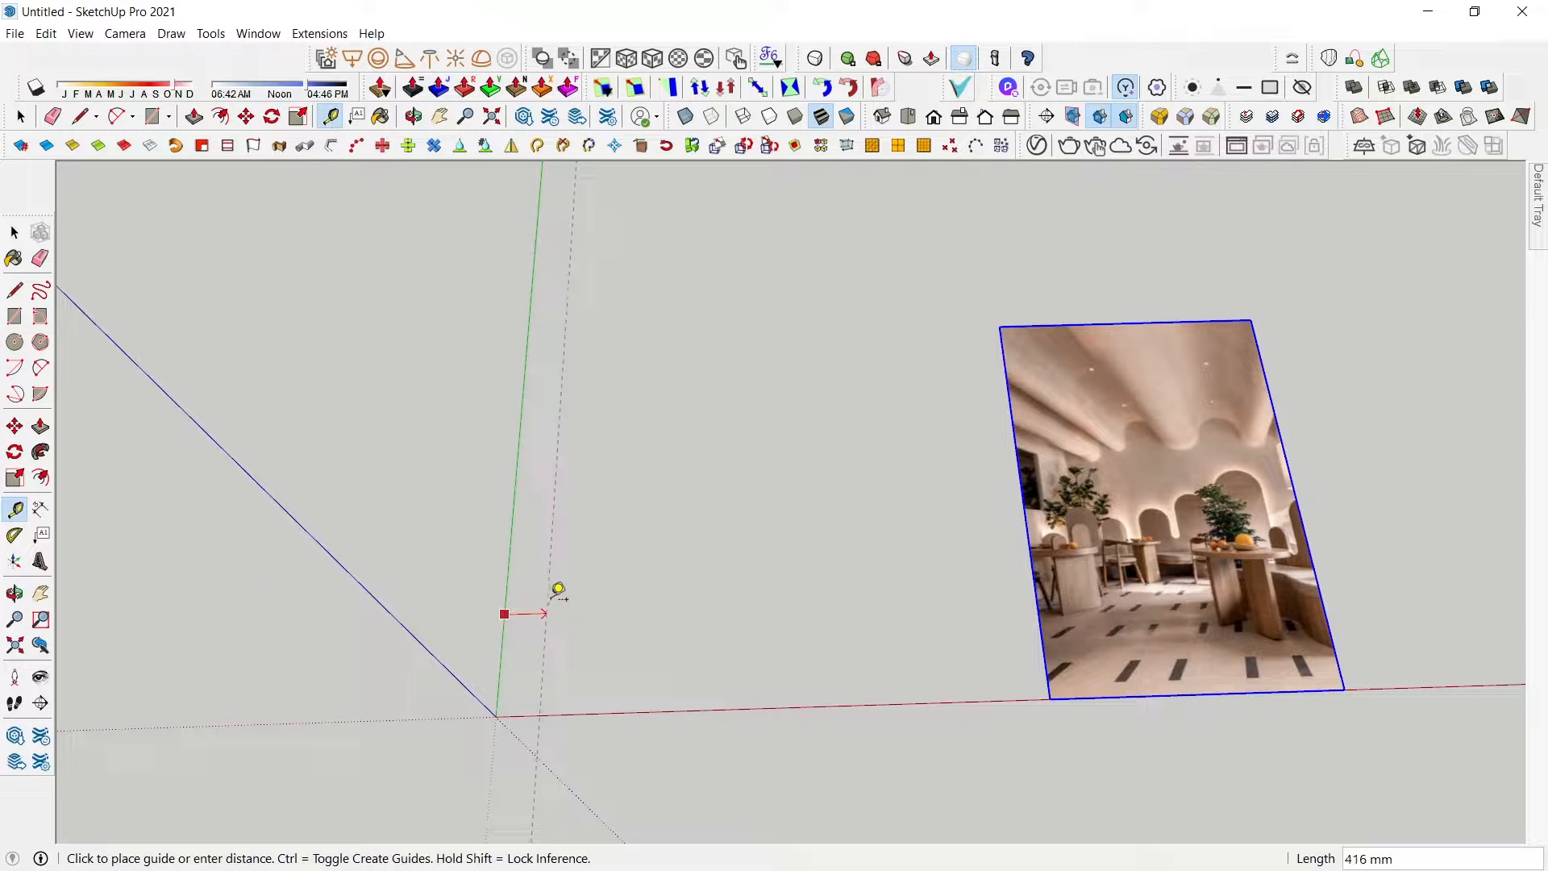
click(558, 591)
scroll(1151, 379, up, 3)
scroll(1089, 436, down, 2)
scroll(1048, 476, up, 4)
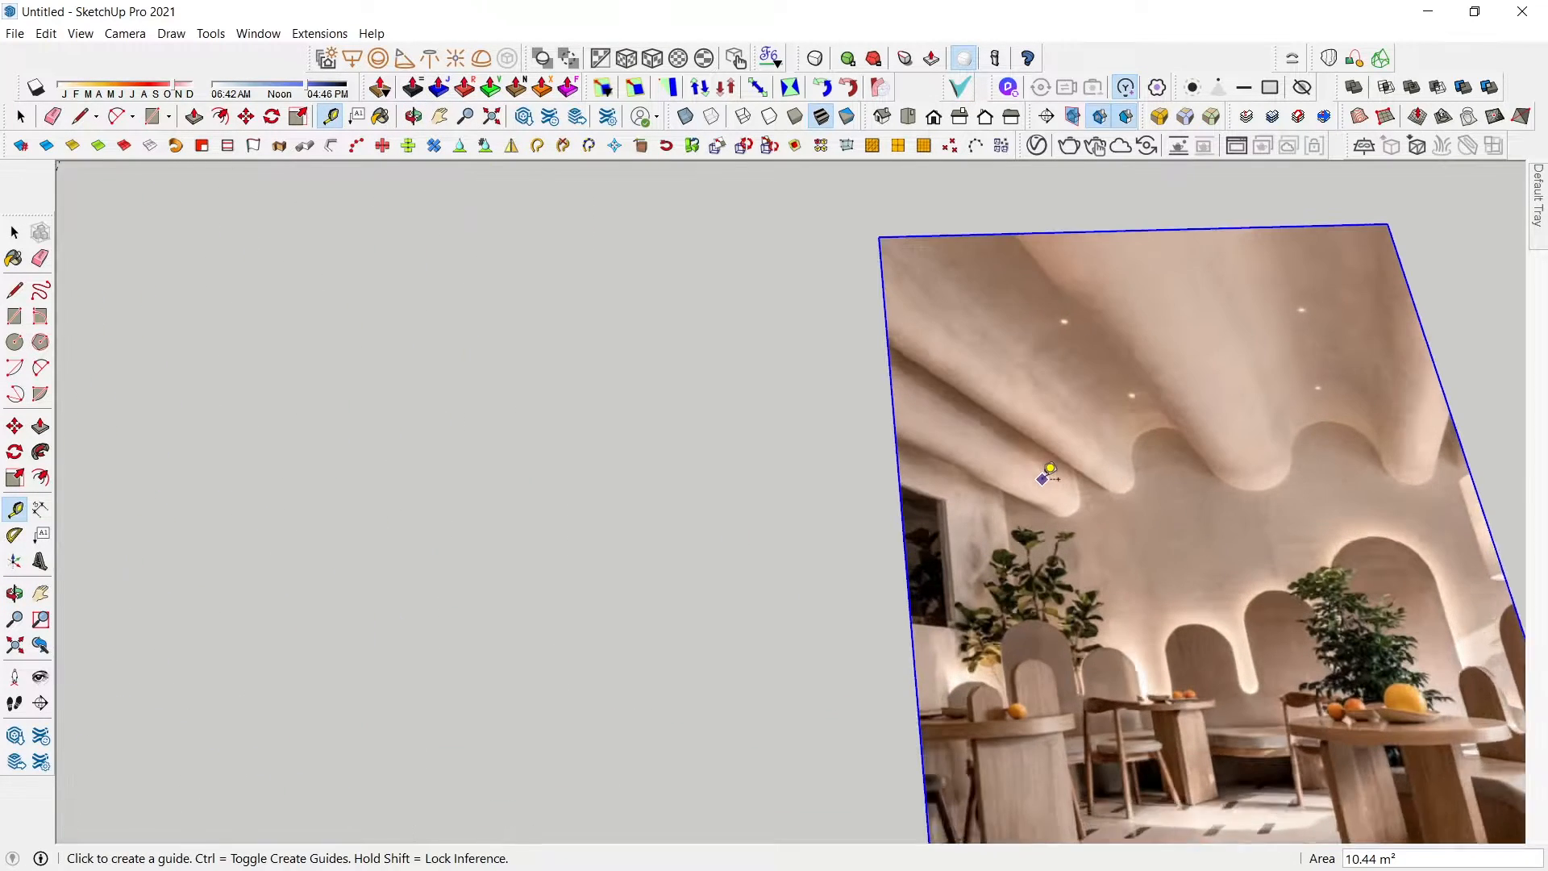
scroll(1050, 463, down, 3)
scroll(471, 581, down, 2)
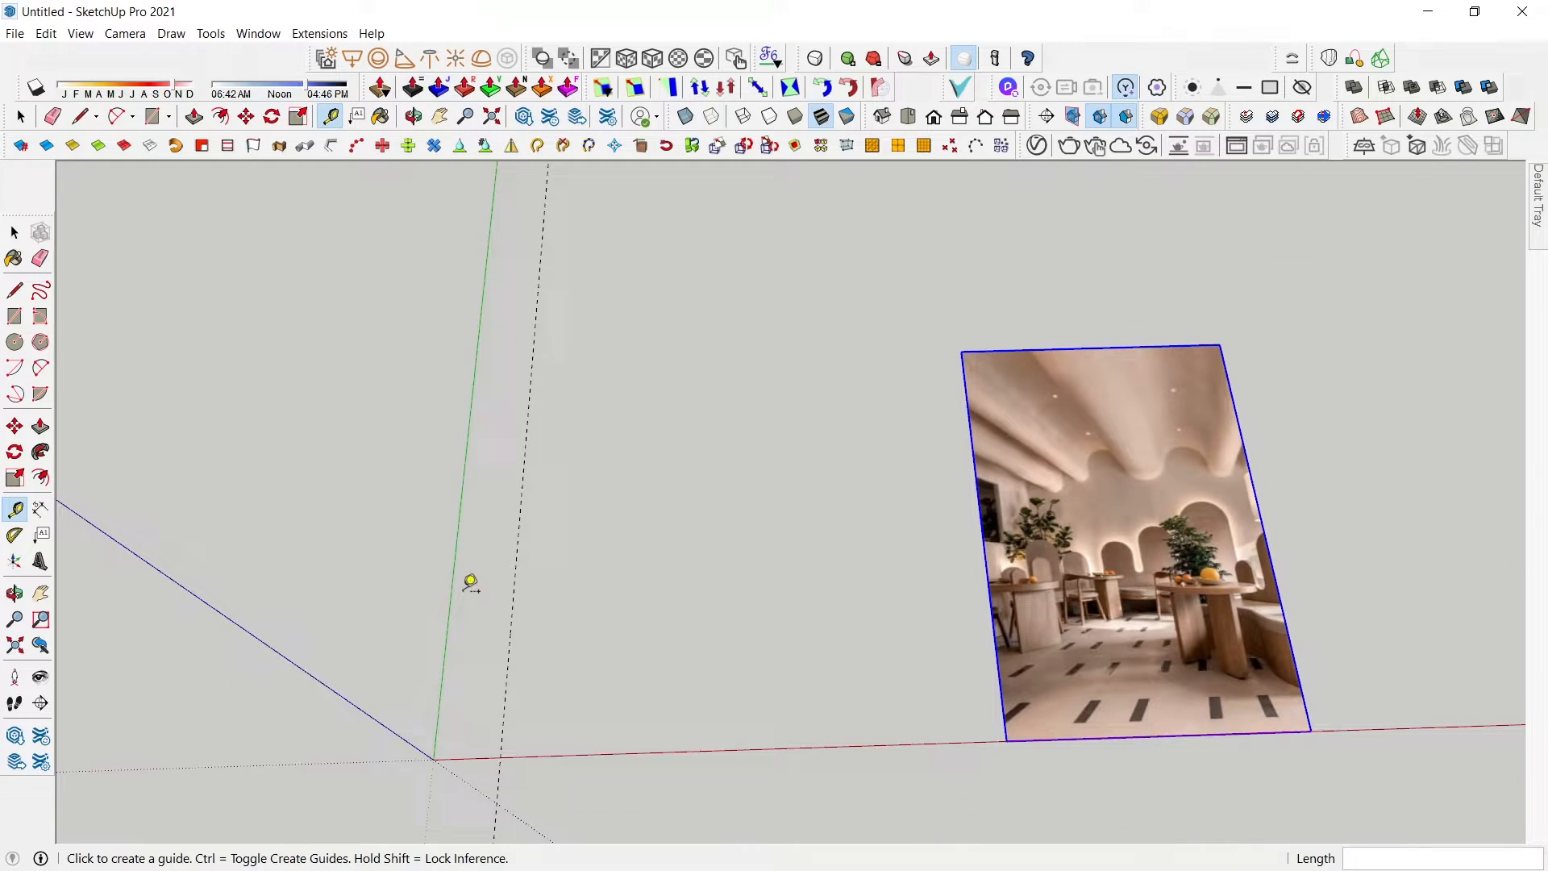
- Add three more parallel guides along the red direction, spaced 400 mm, 300 mm and 300 mm one after another
click(523, 590)
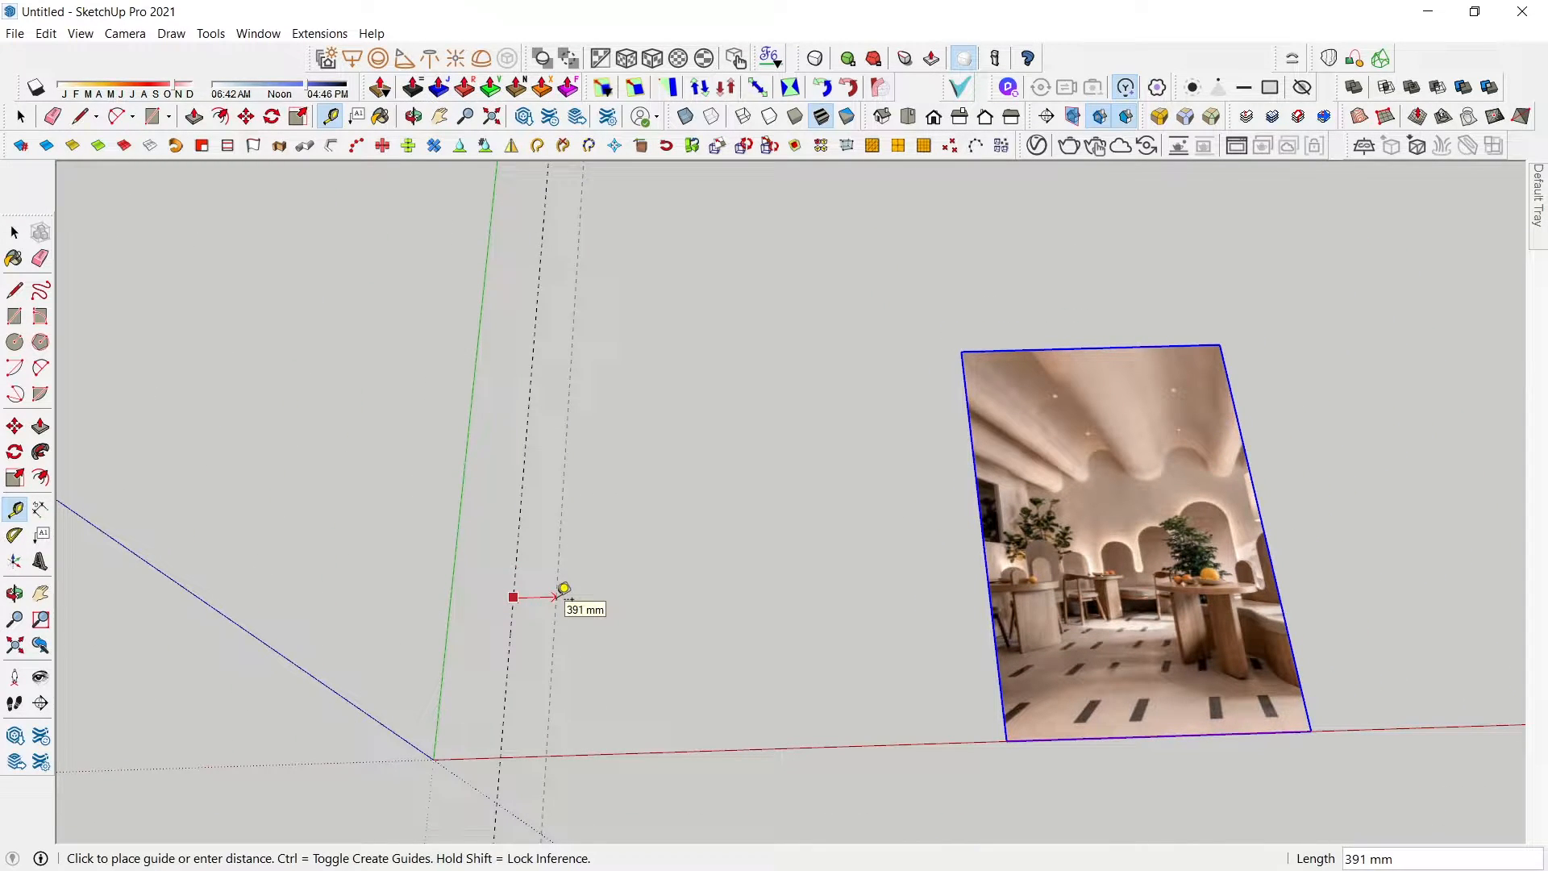
text(300)
key(Return)
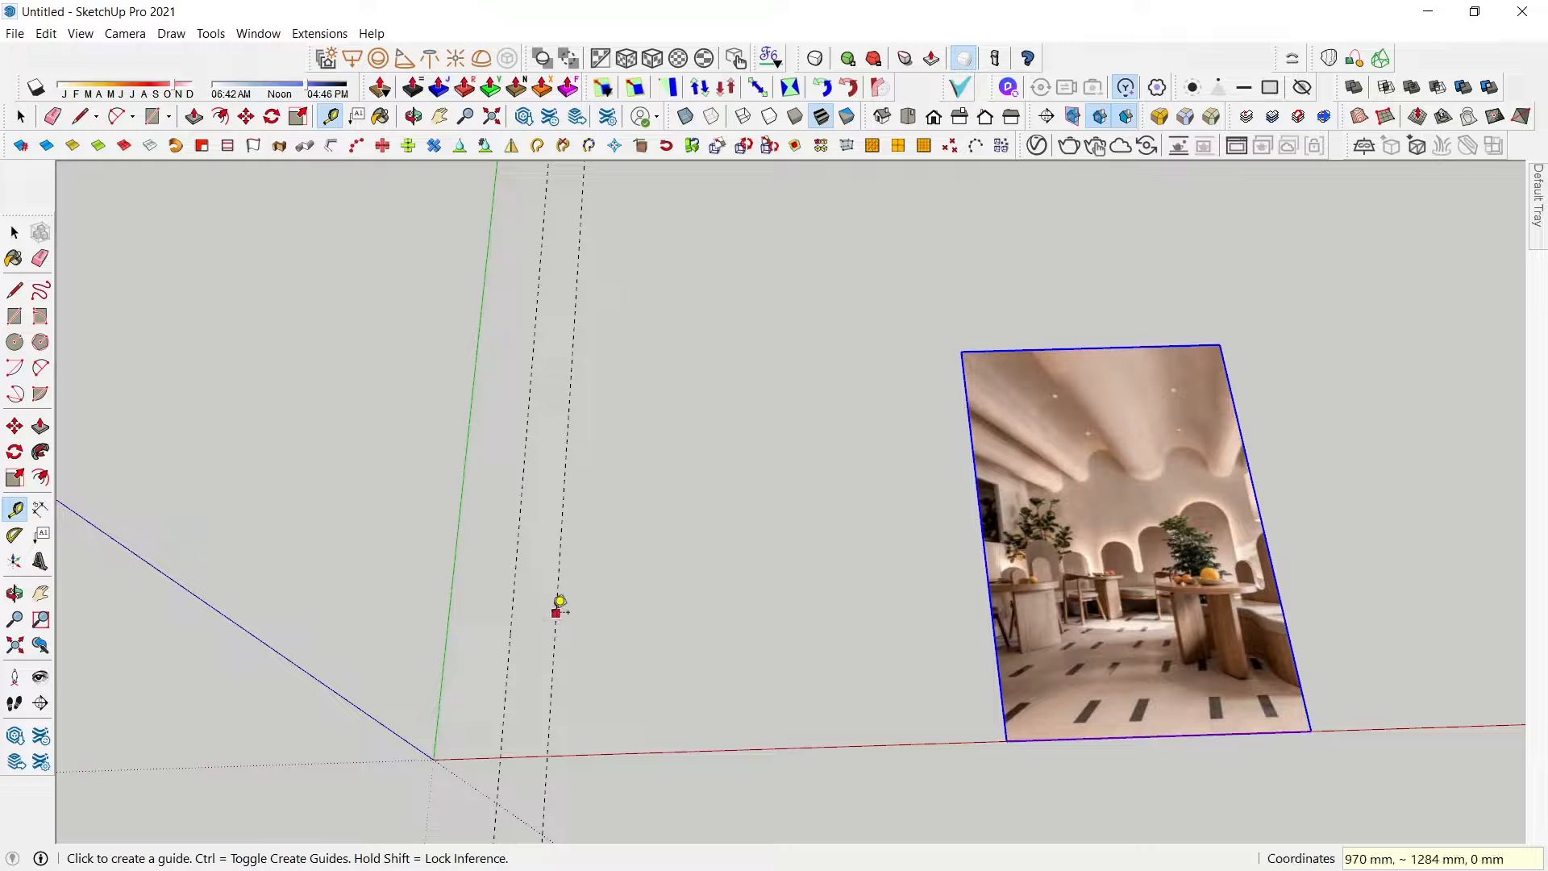
click(556, 611)
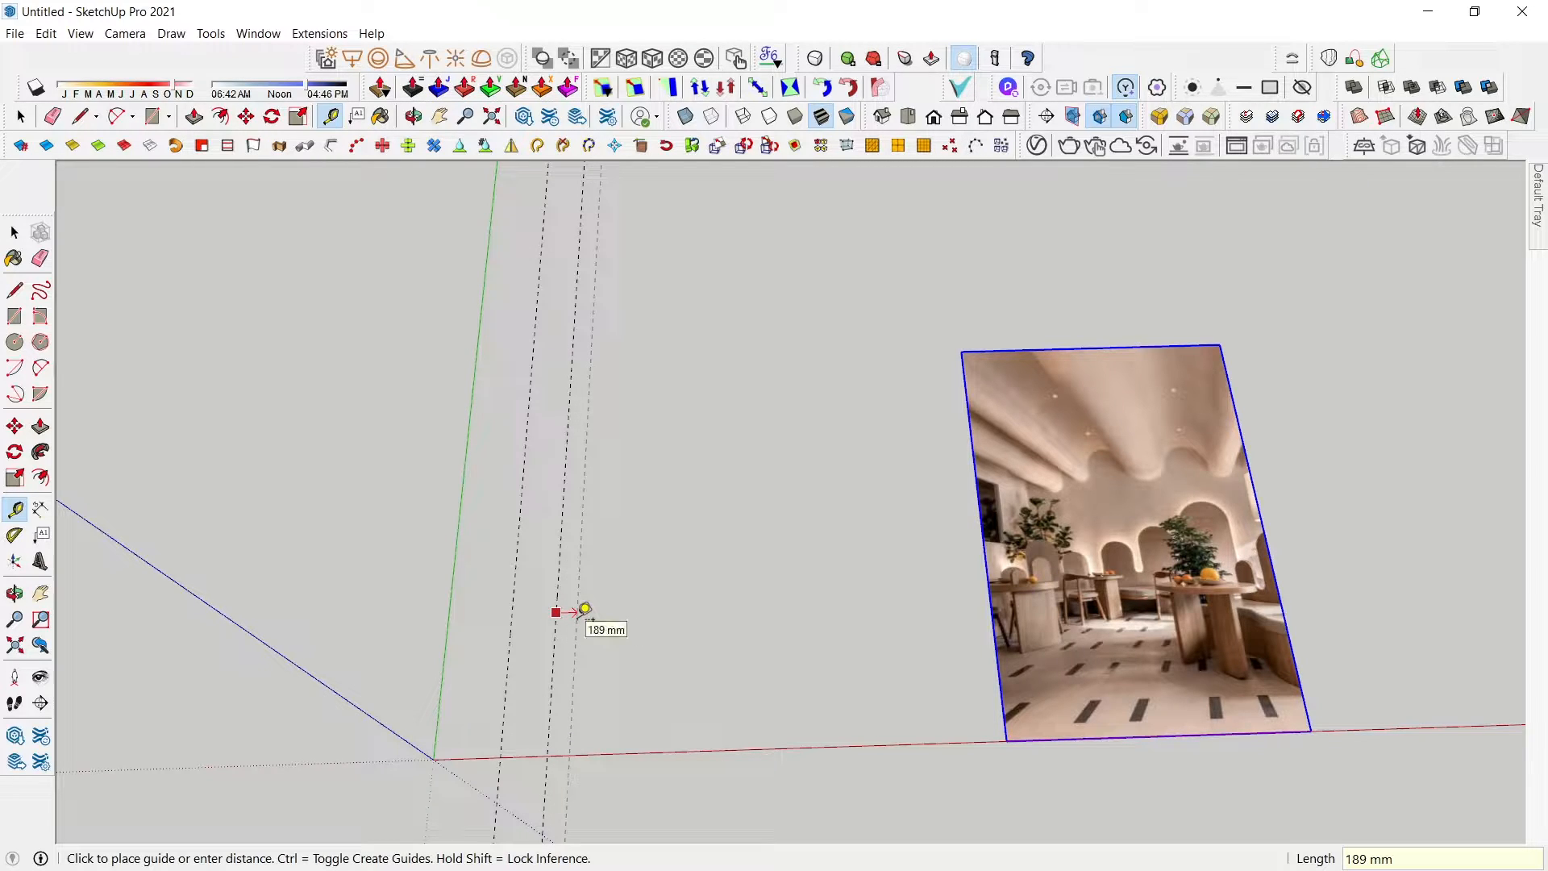
text(200)
key(Return)
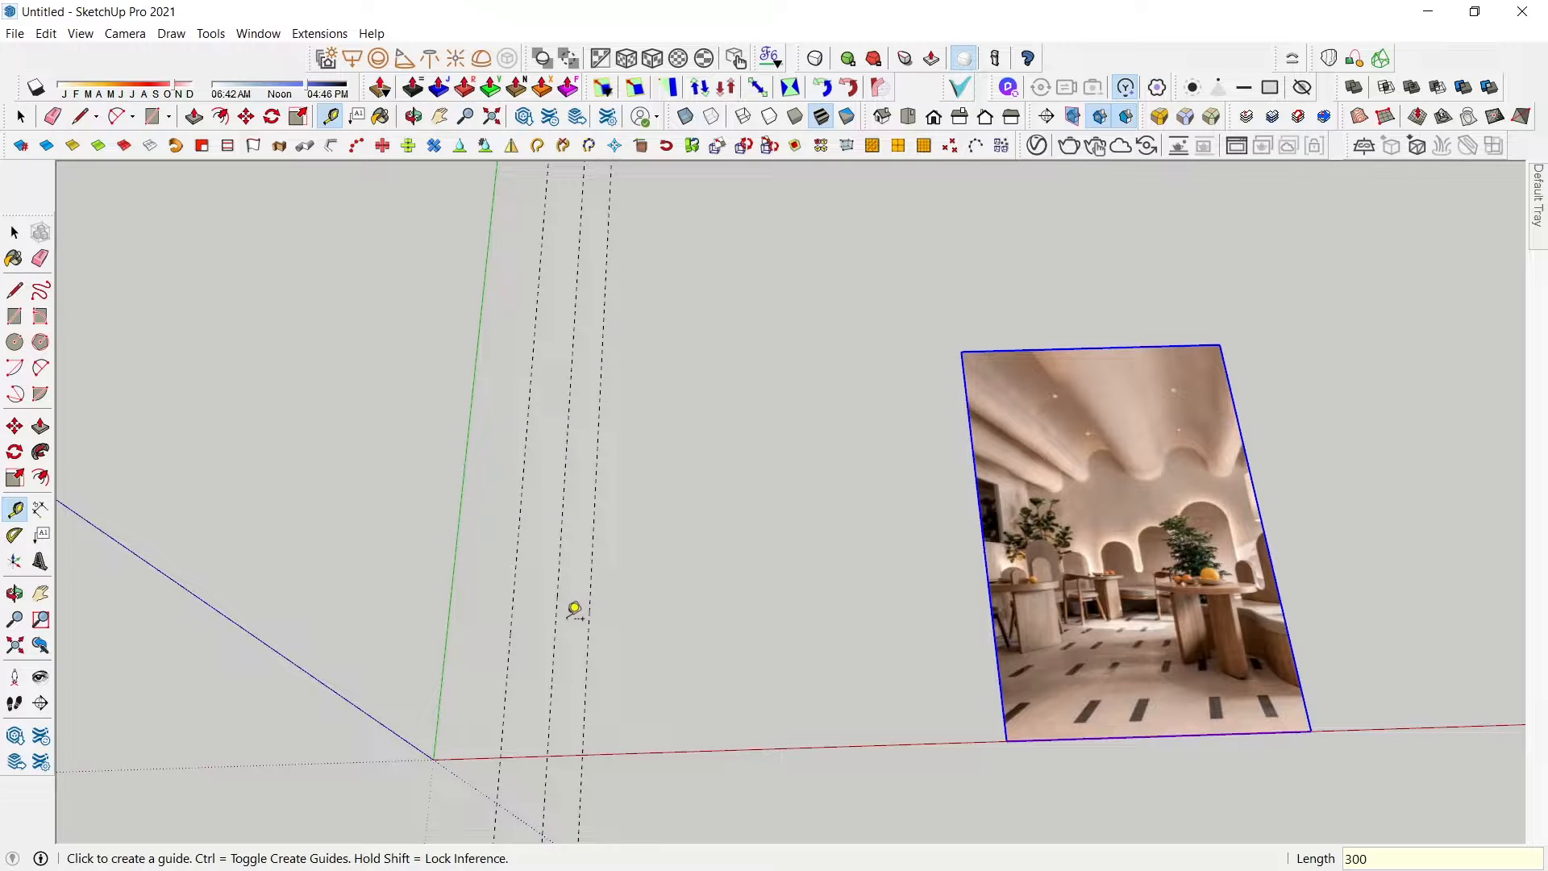
click(589, 628)
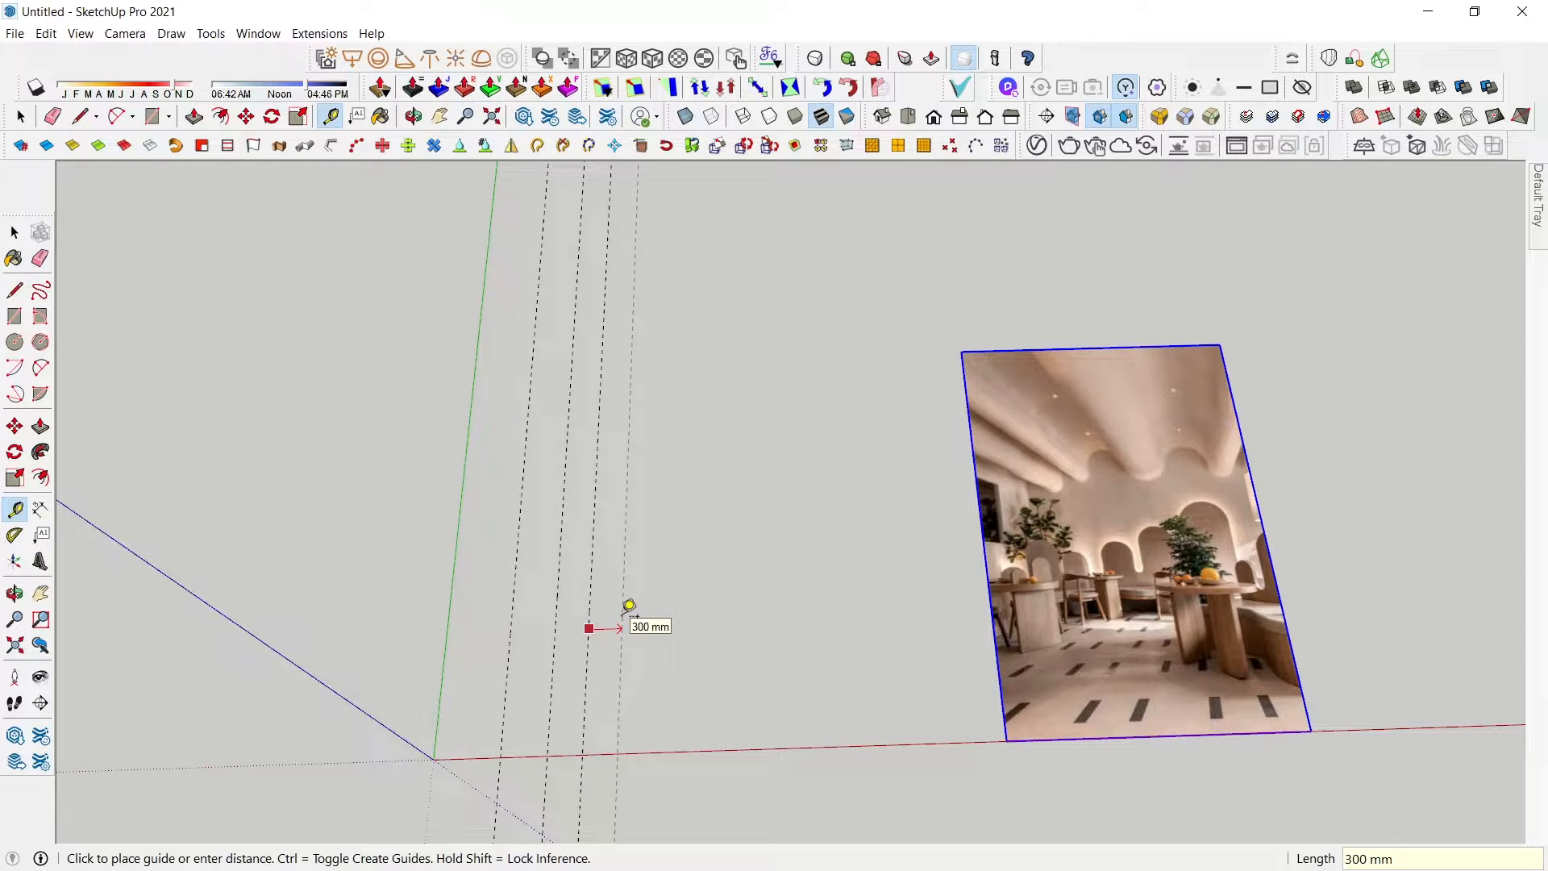
click(629, 606)
- Add two more parallel guides beyond the fourth one, spaced 500 mm and 600 mm
click(622, 625)
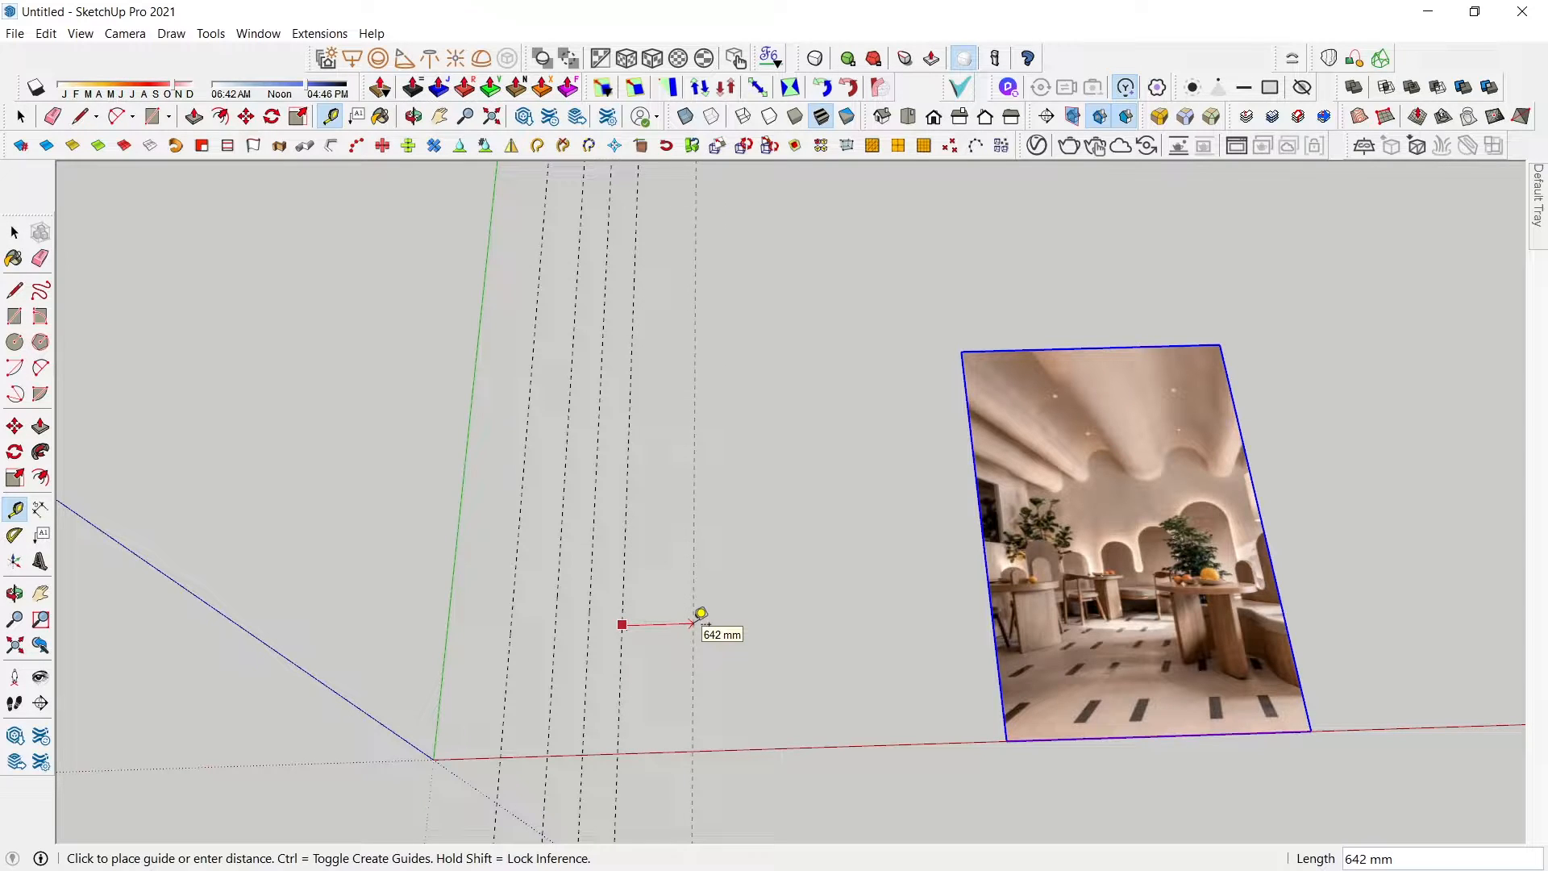
text(500)
key(Return)
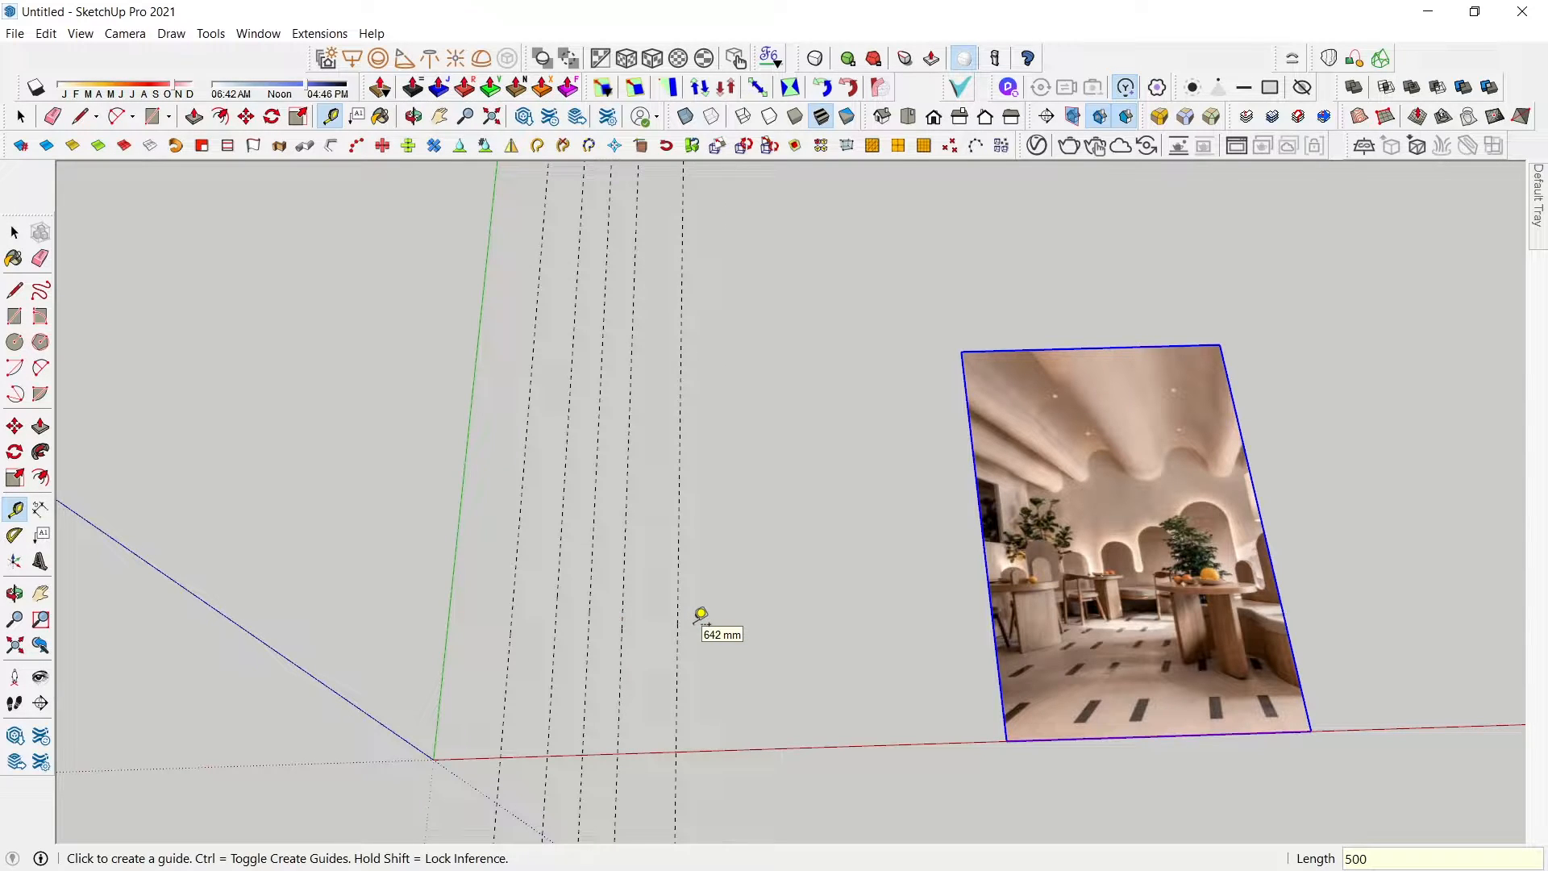
click(678, 650)
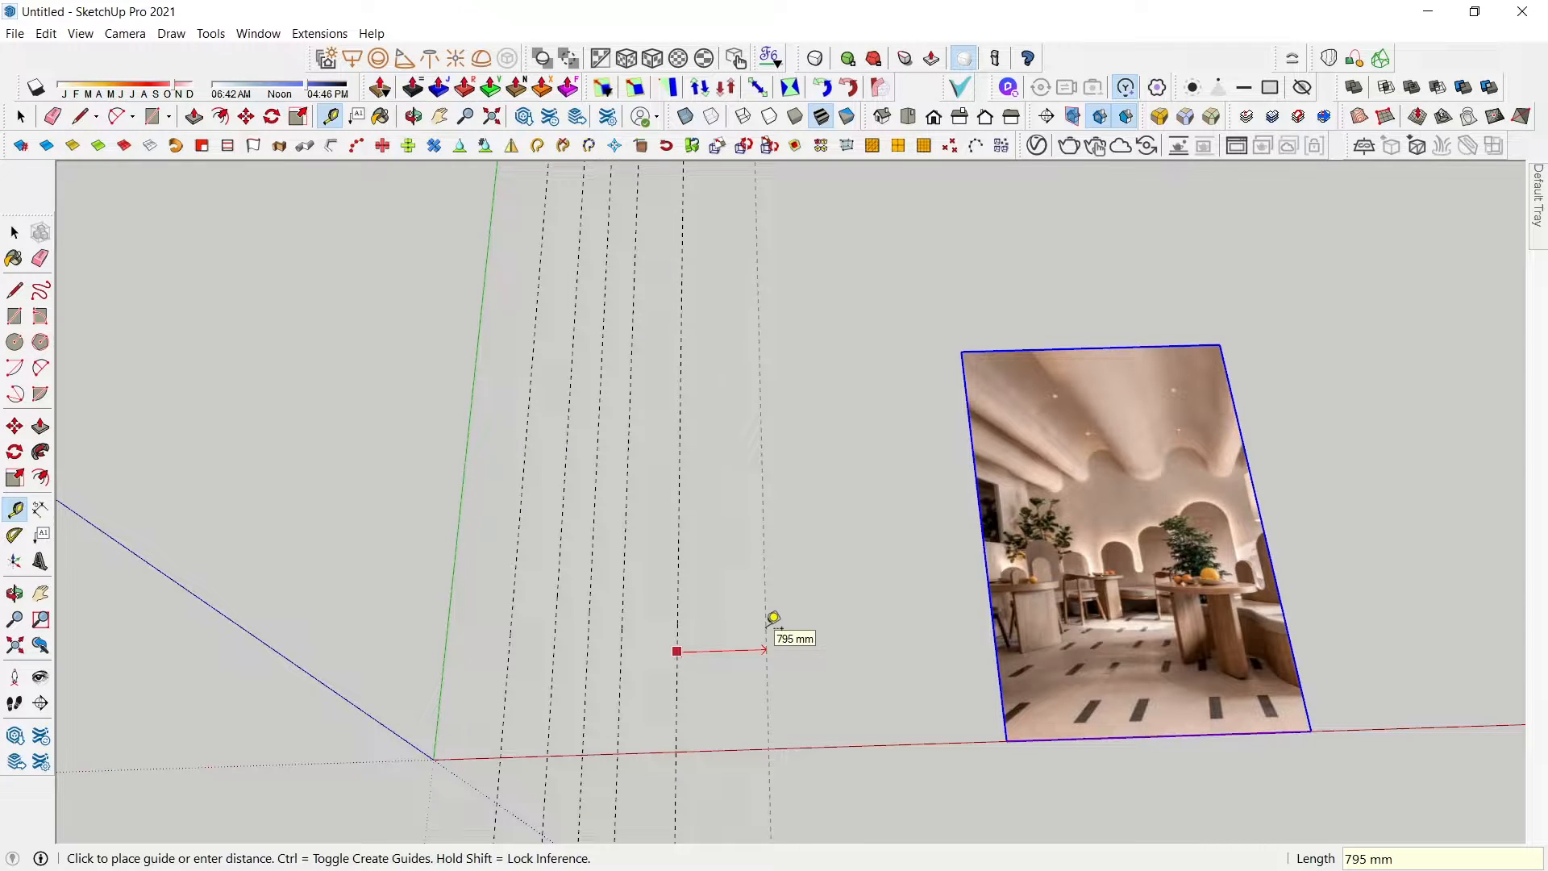
text(600)
key(Return)
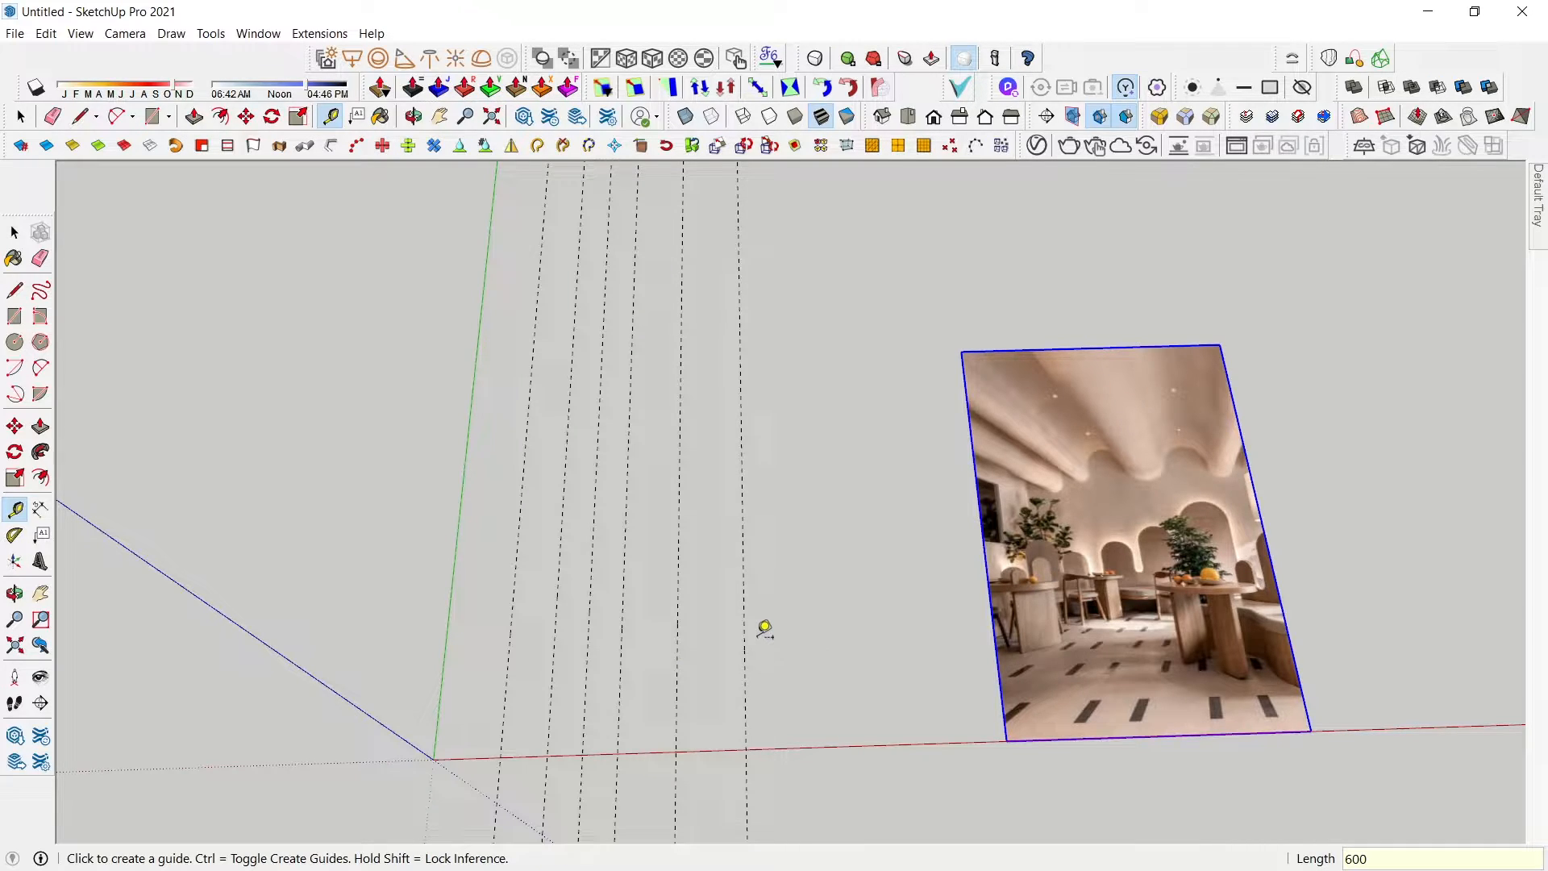
- Add the last two parallel guides, spaced 500 mm and 300 mm beyond the sixth one
click(745, 645)
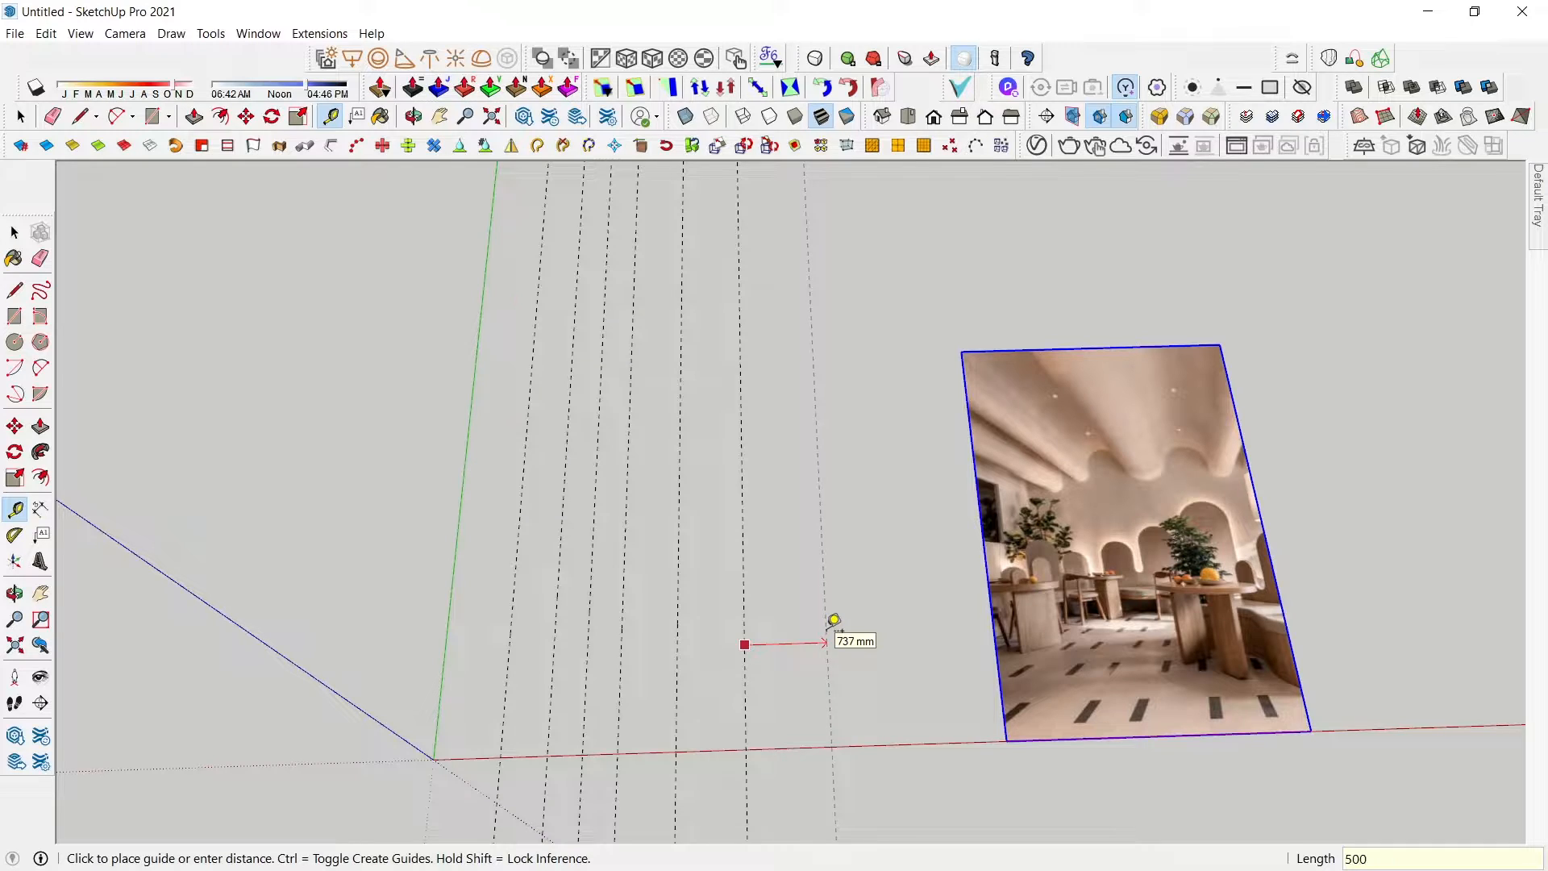
text(500)
key(Return)
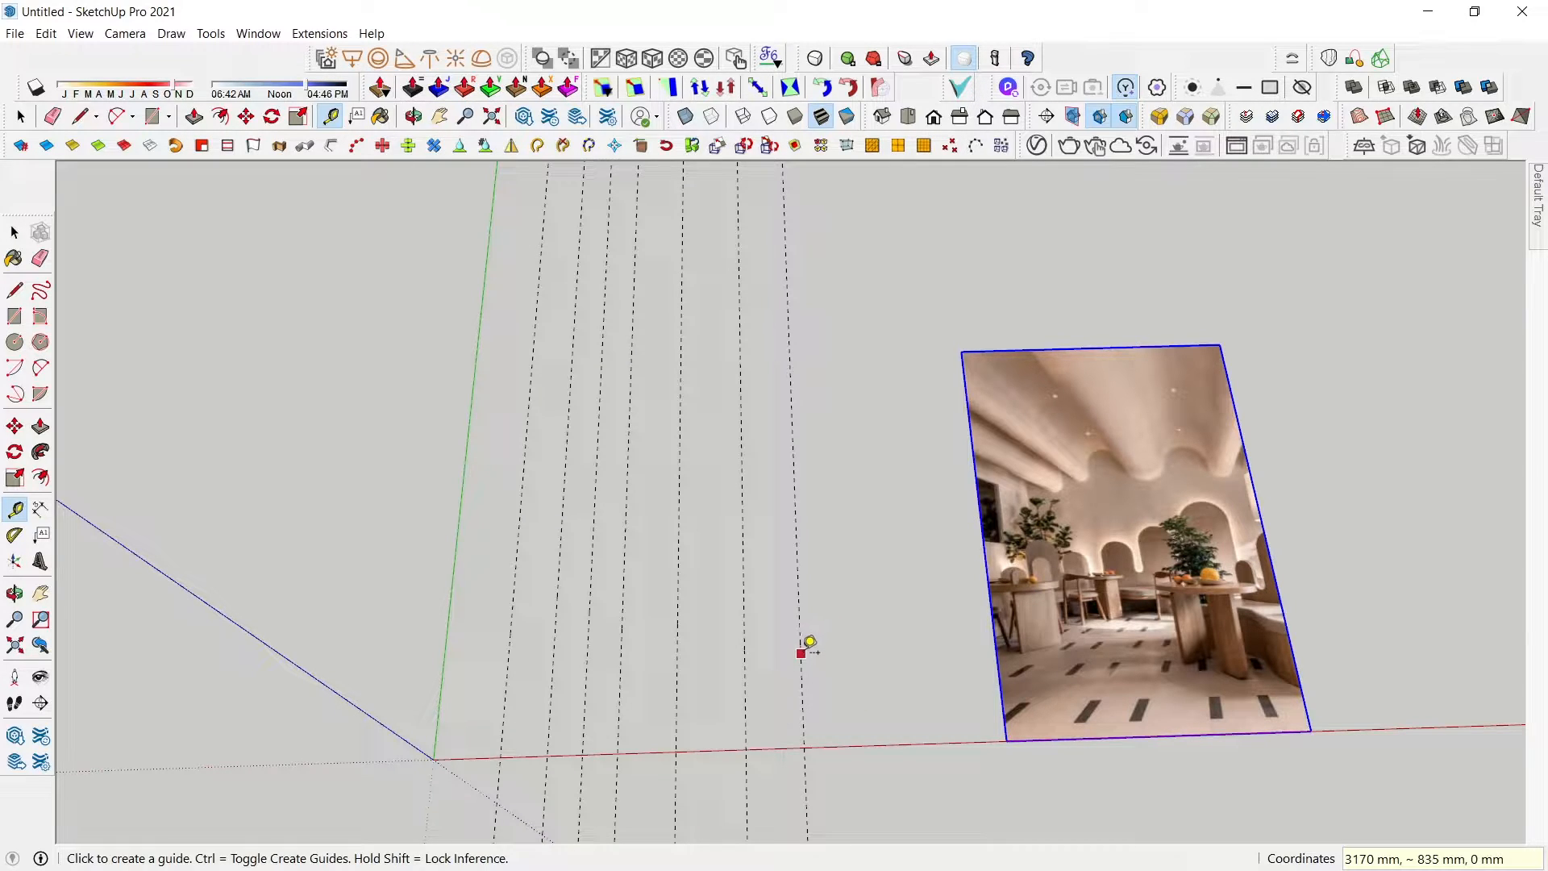
click(802, 651)
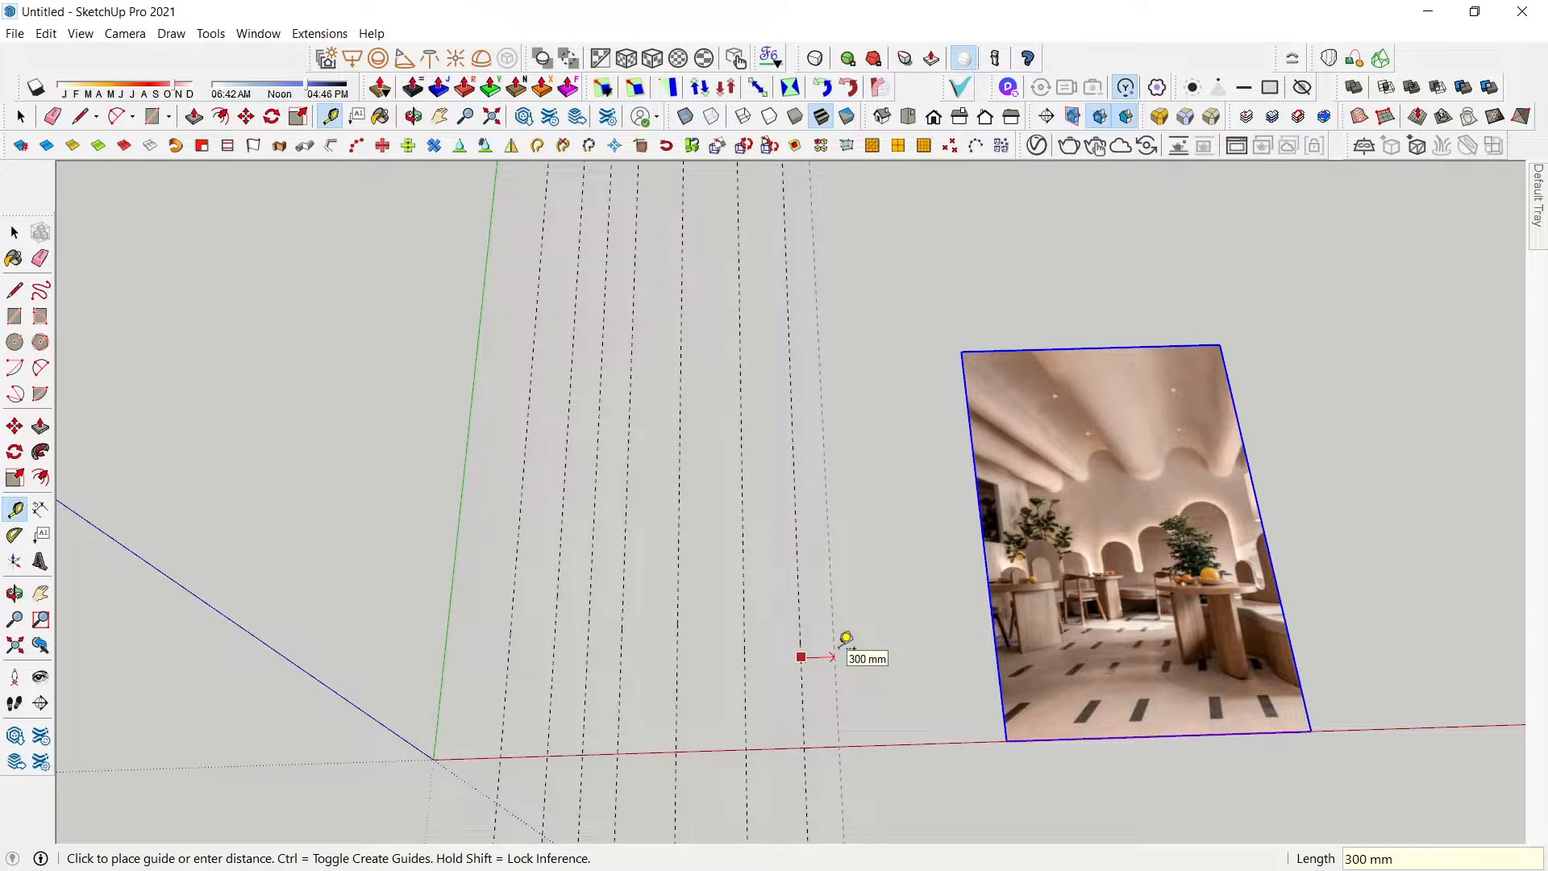
click(845, 640)
- Draw a rectangle of 400 mm by about 2195 mm between the first two guides, near the red axis
key(r)
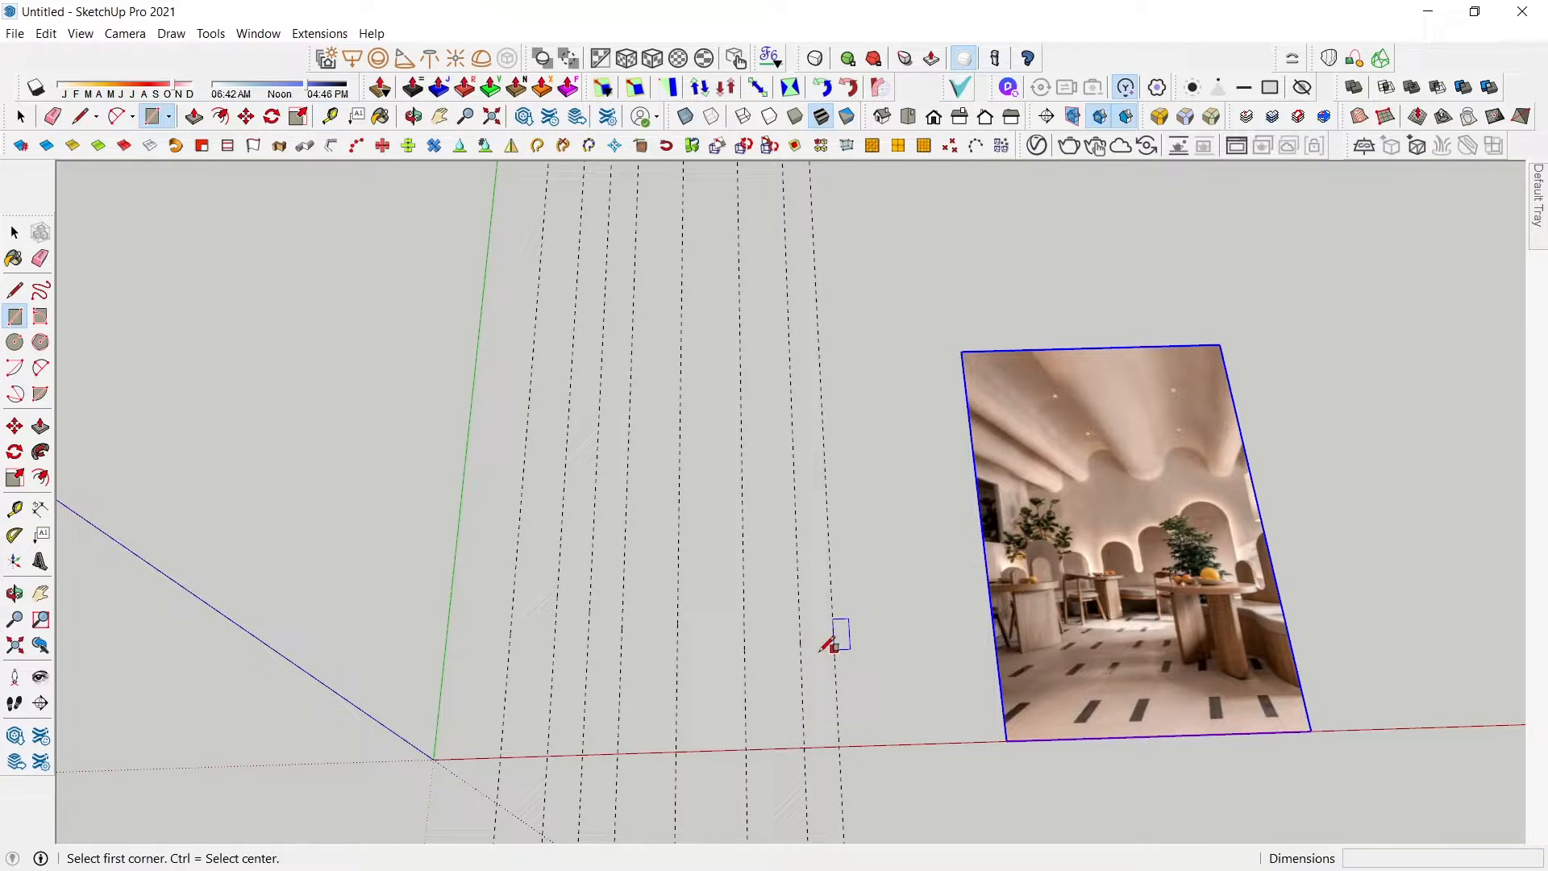
click(501, 737)
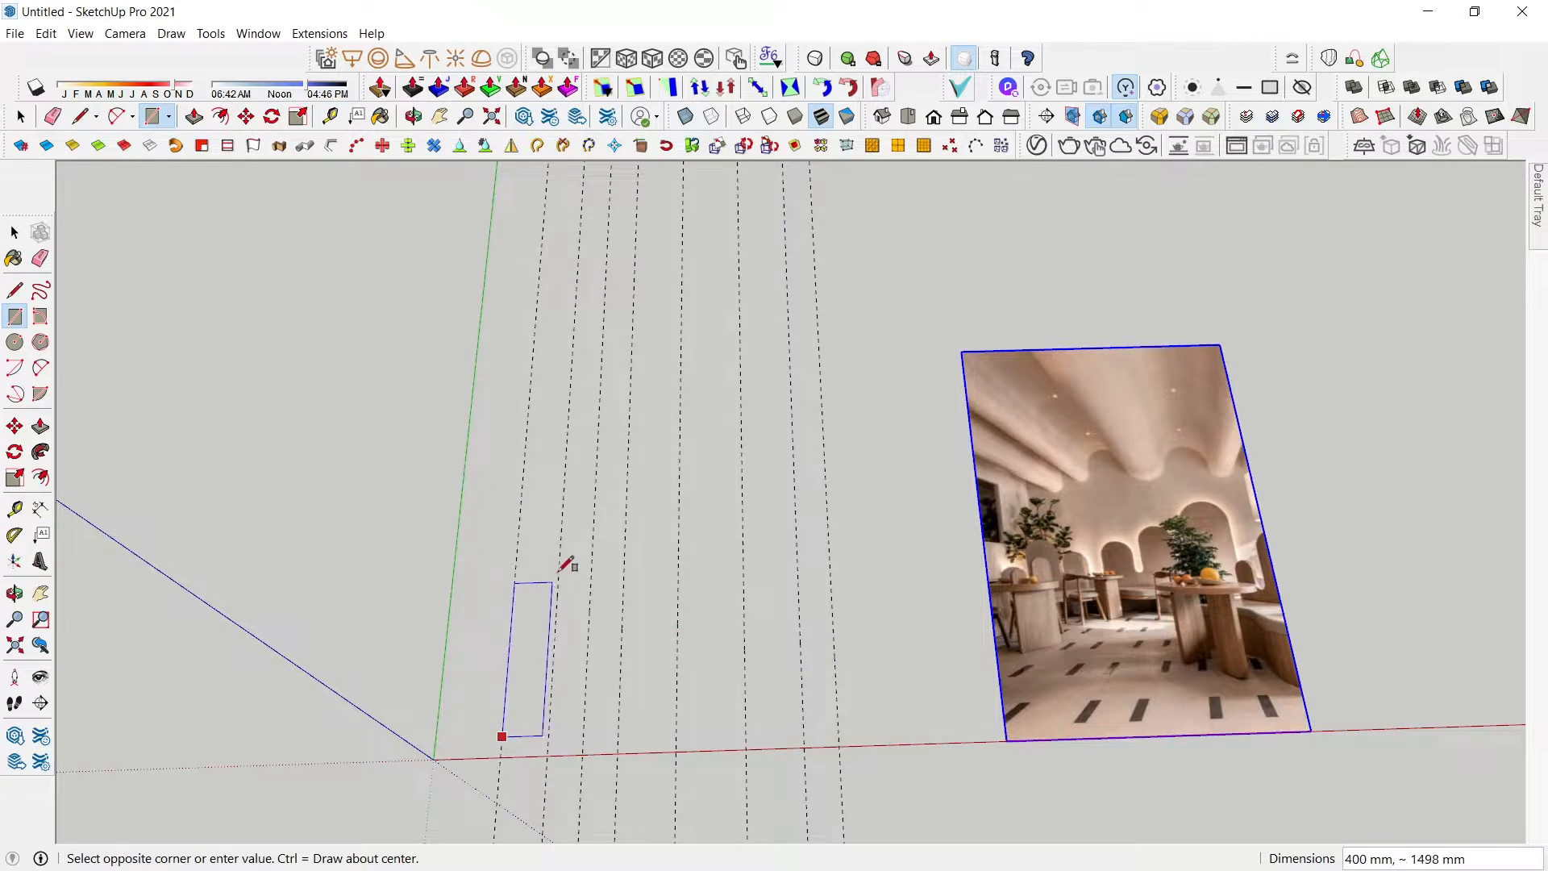
click(564, 504)
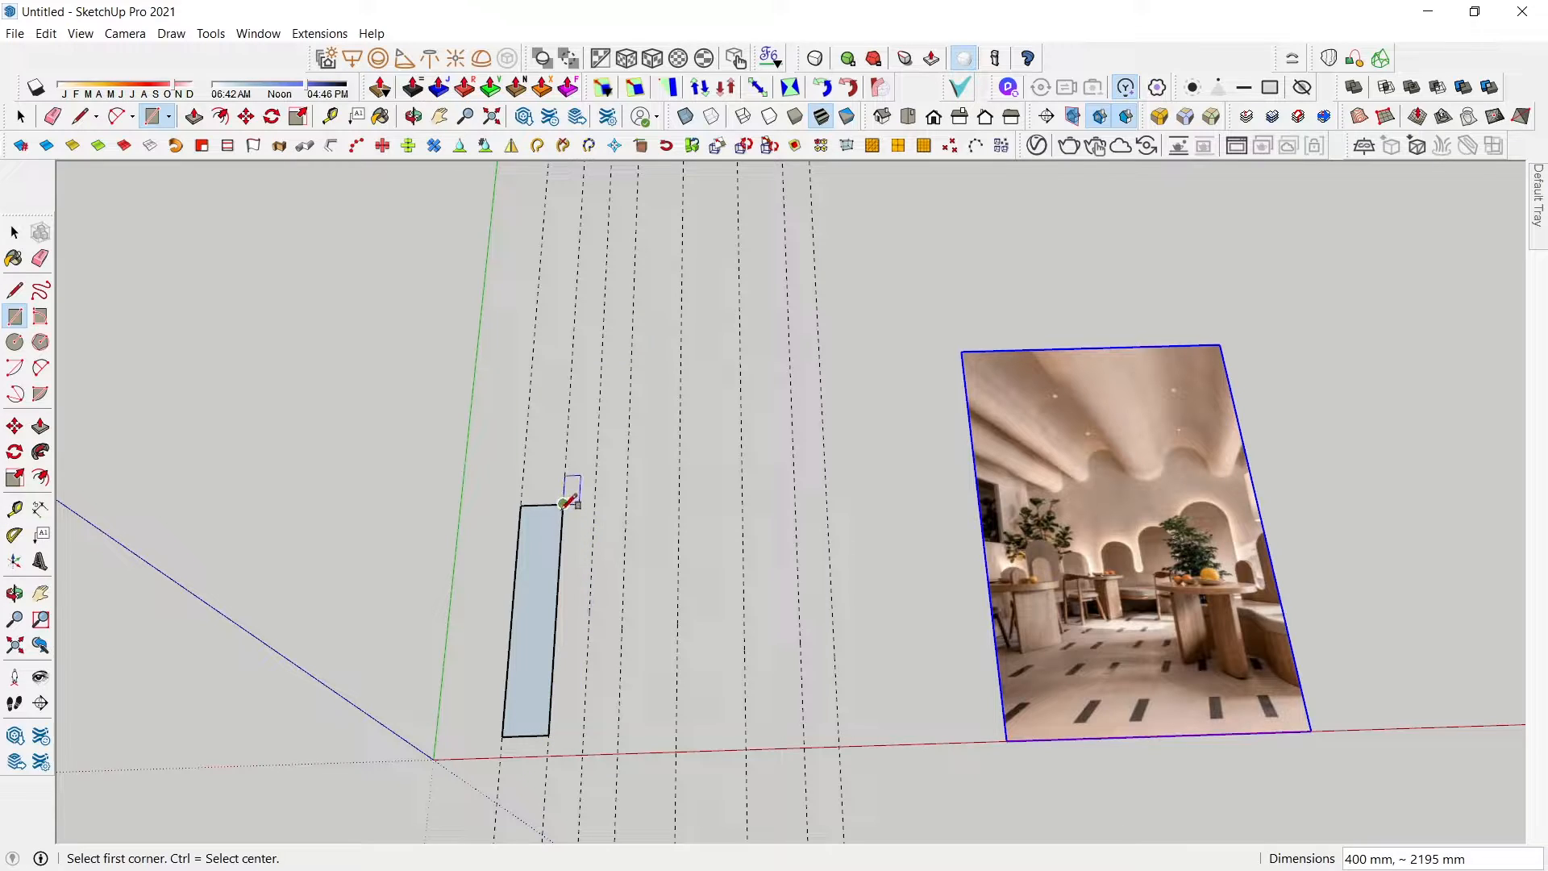
click(564, 504)
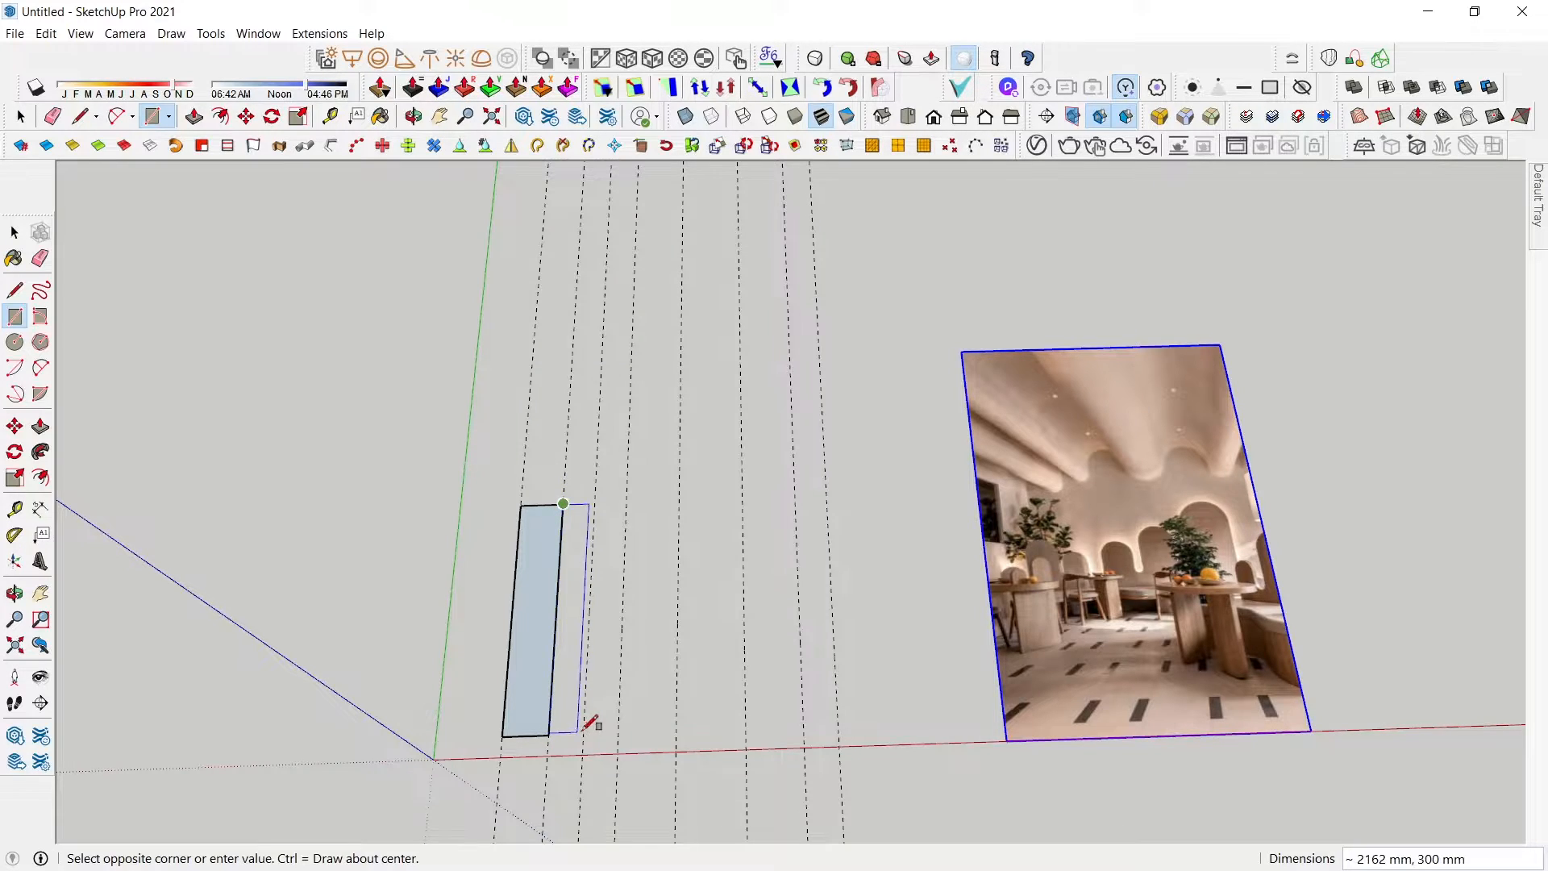
key(space)
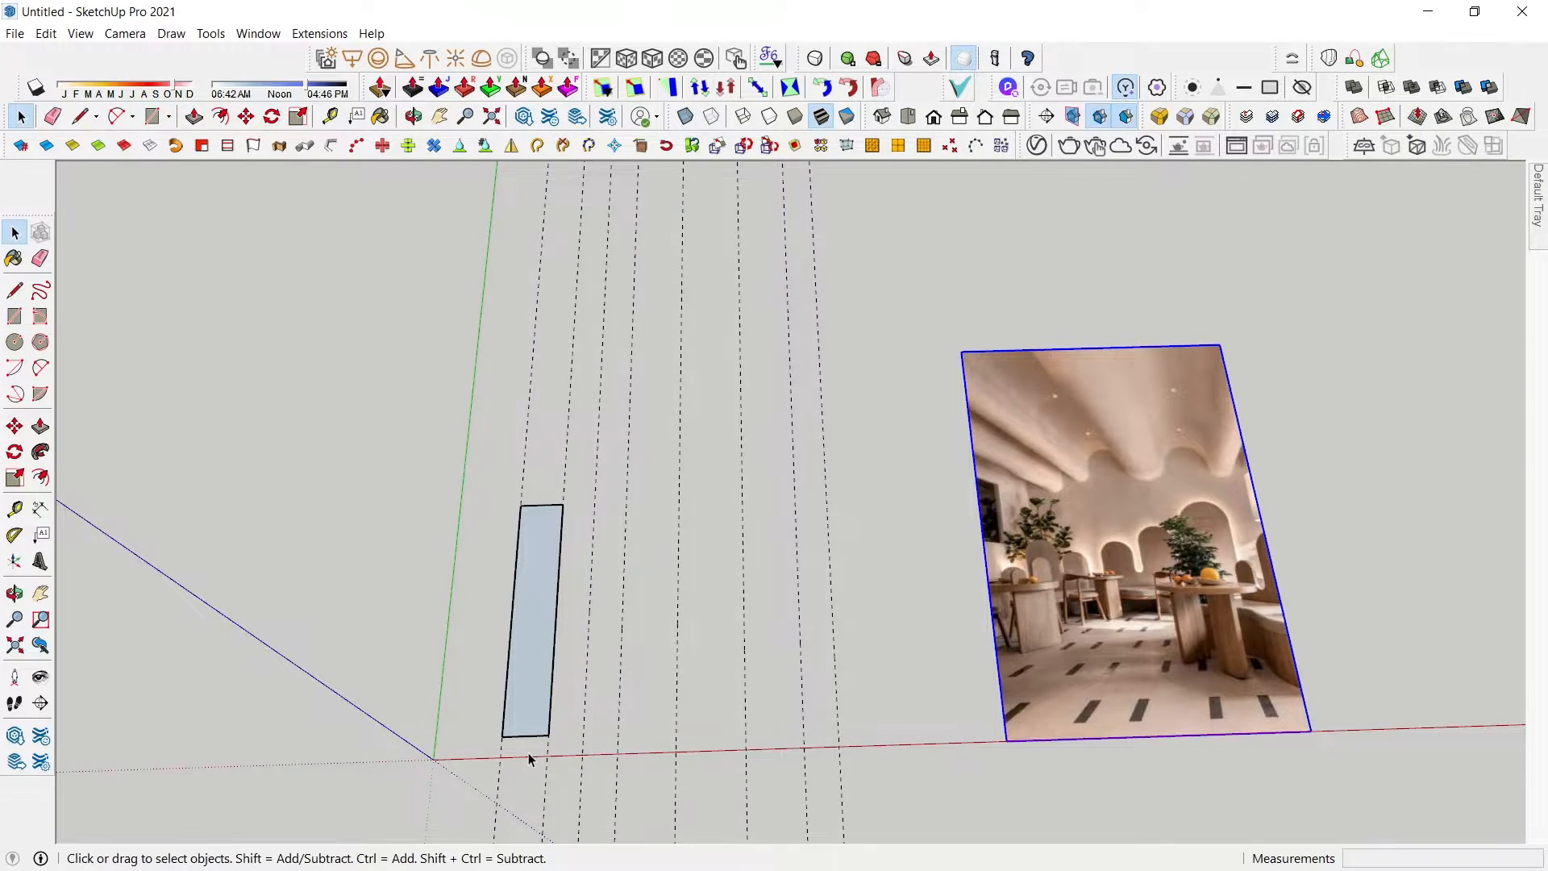
- Place guides parallel to the red axis along both short edges of the rectangle
scroll(529, 758, up, 2)
key(t)
click(532, 728)
text(400)
key(Return)
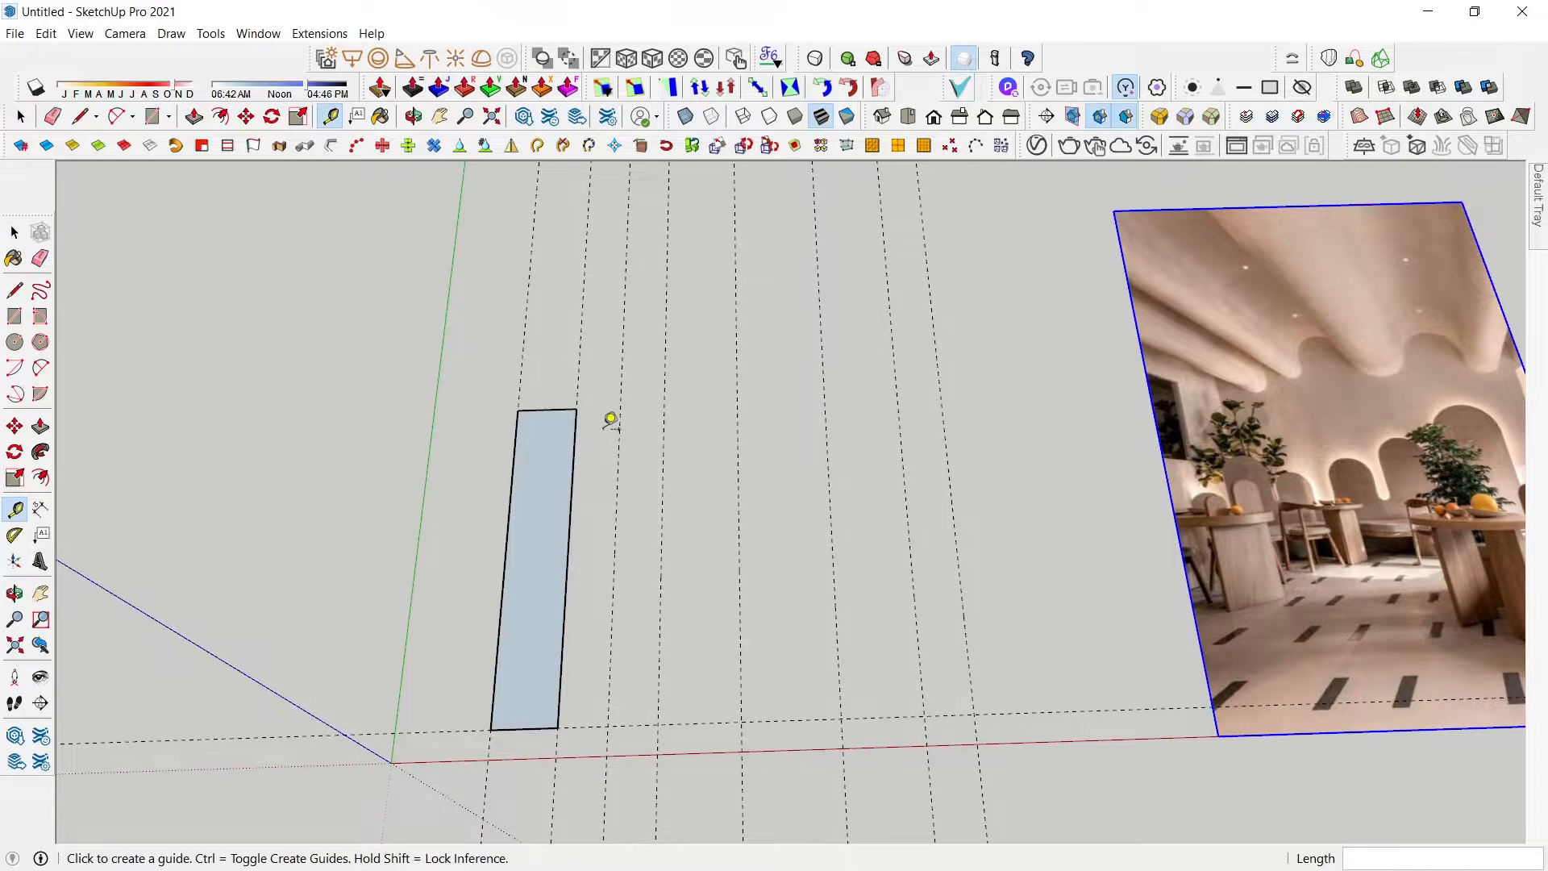
click(508, 726)
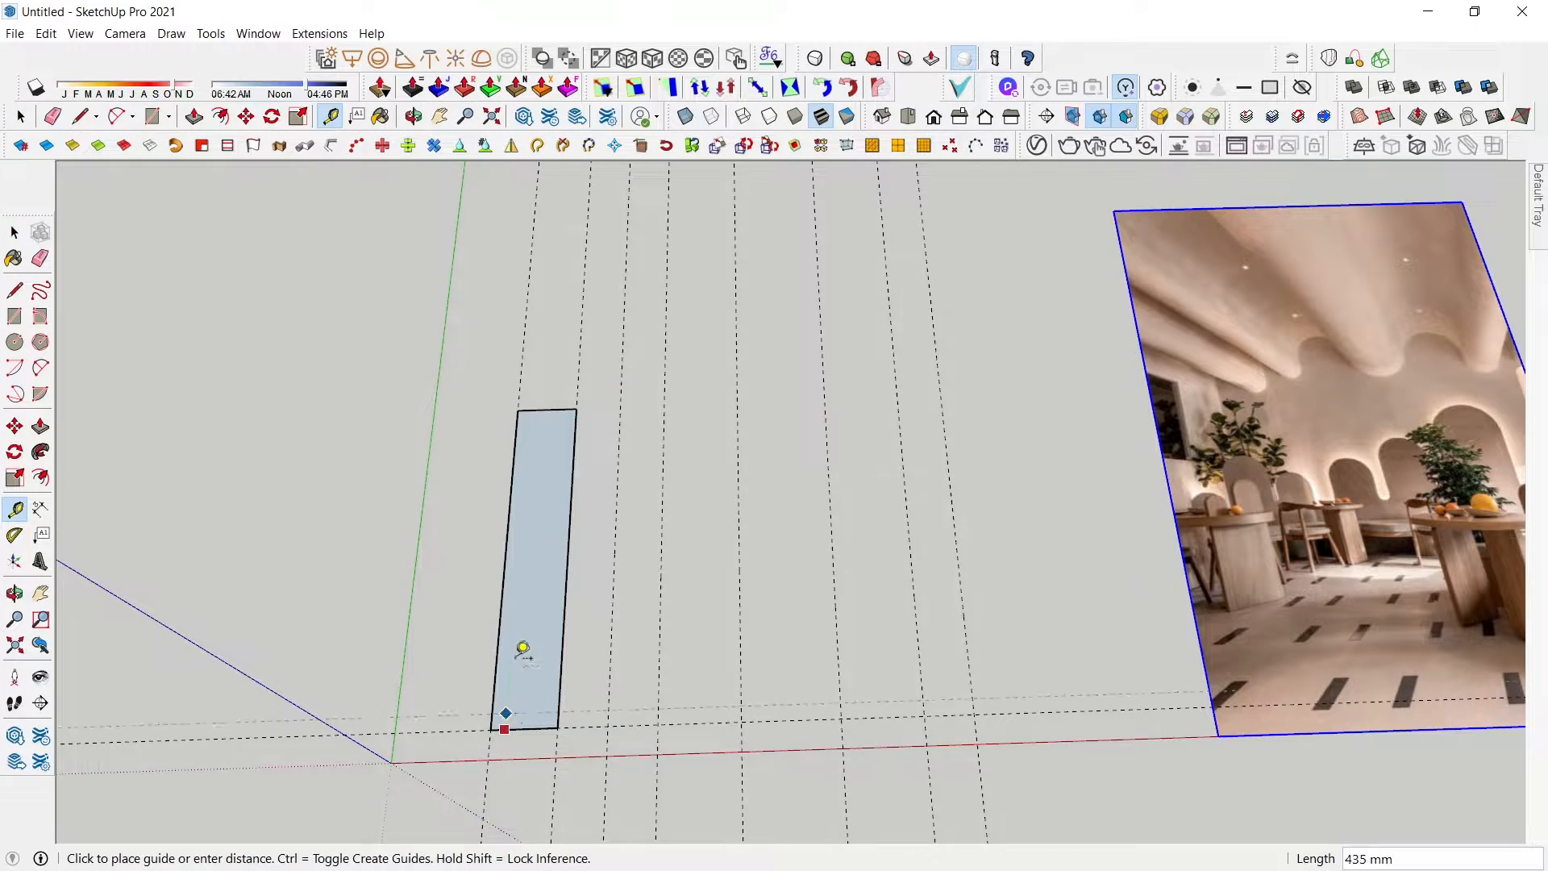
click(575, 403)
- Draw two adjoining rectangles of the same length as the first in the two 300 mm bays beside it
key(r)
click(621, 403)
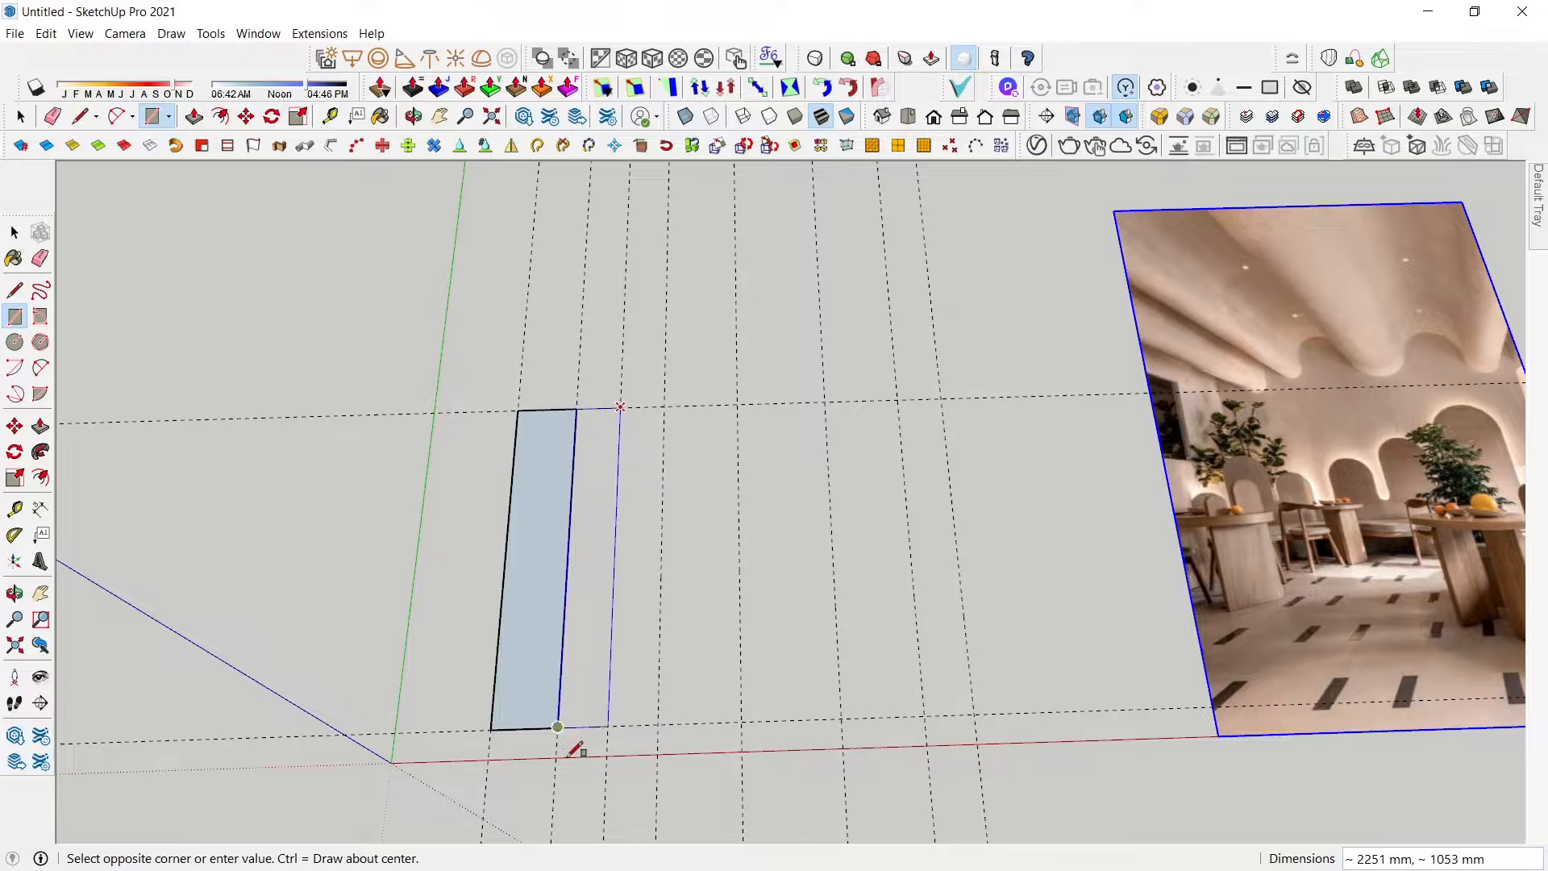
click(558, 728)
click(621, 408)
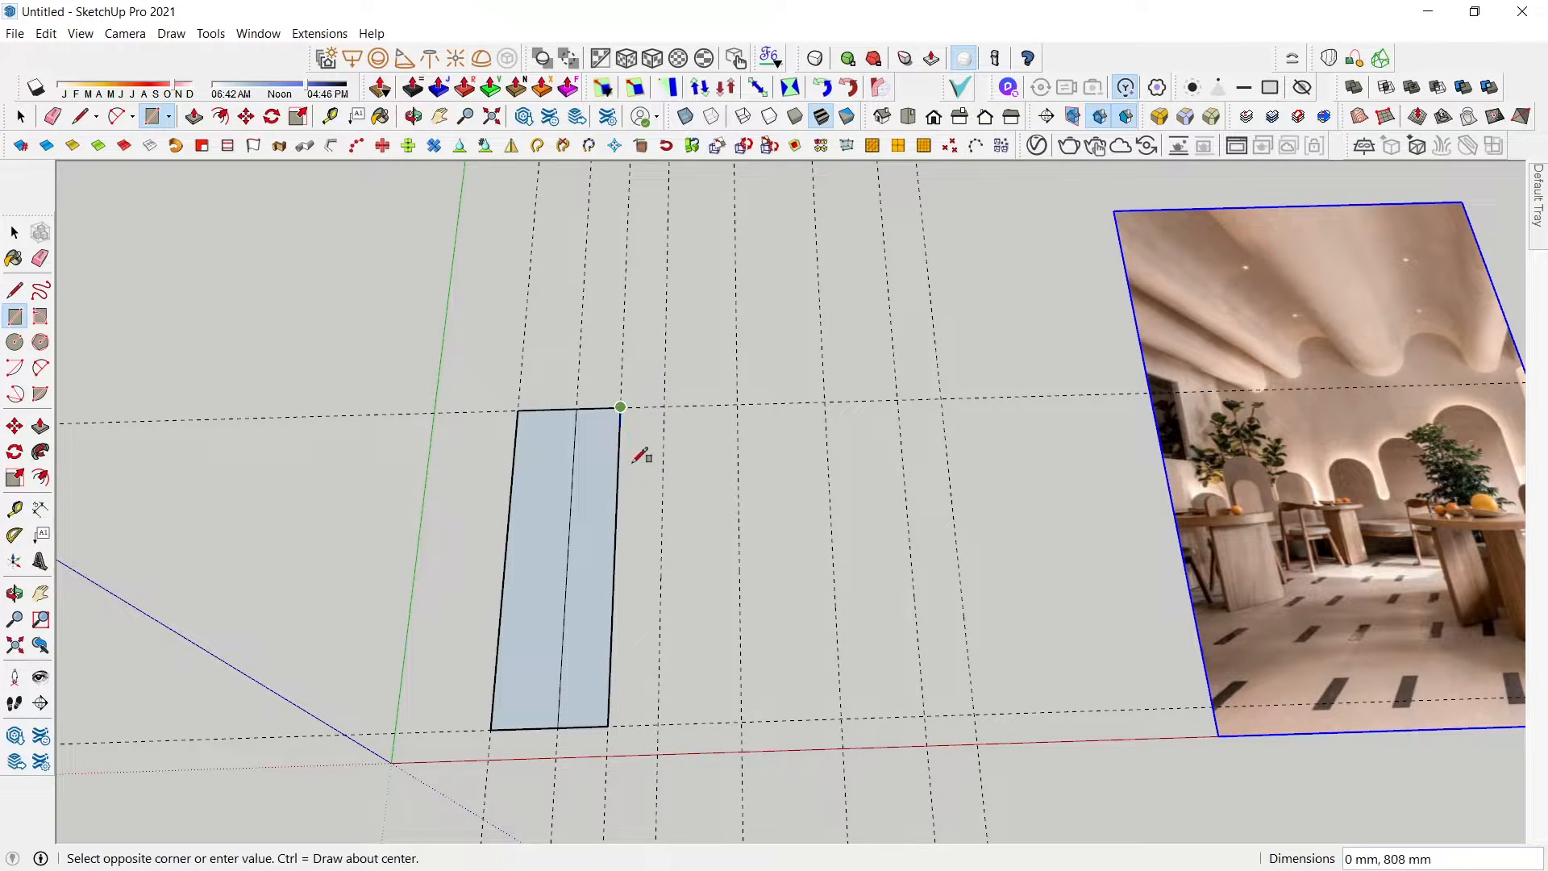
click(659, 725)
- Fill the remaining 500, 600, 500 and 300 mm bays with adjoining rectangles up to the last guide
click(664, 405)
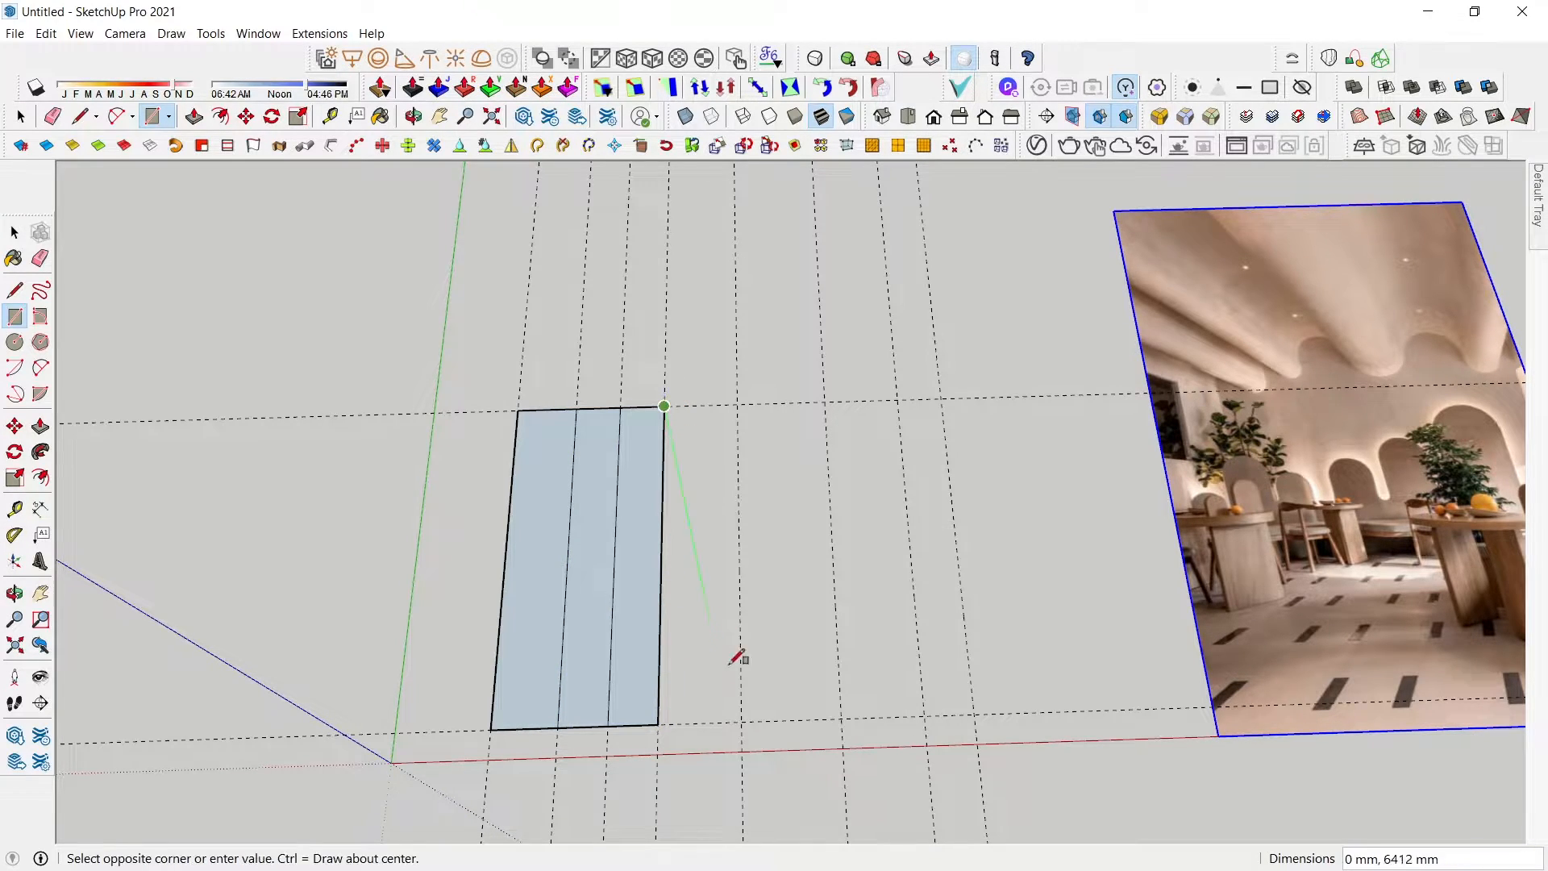
click(740, 724)
click(737, 403)
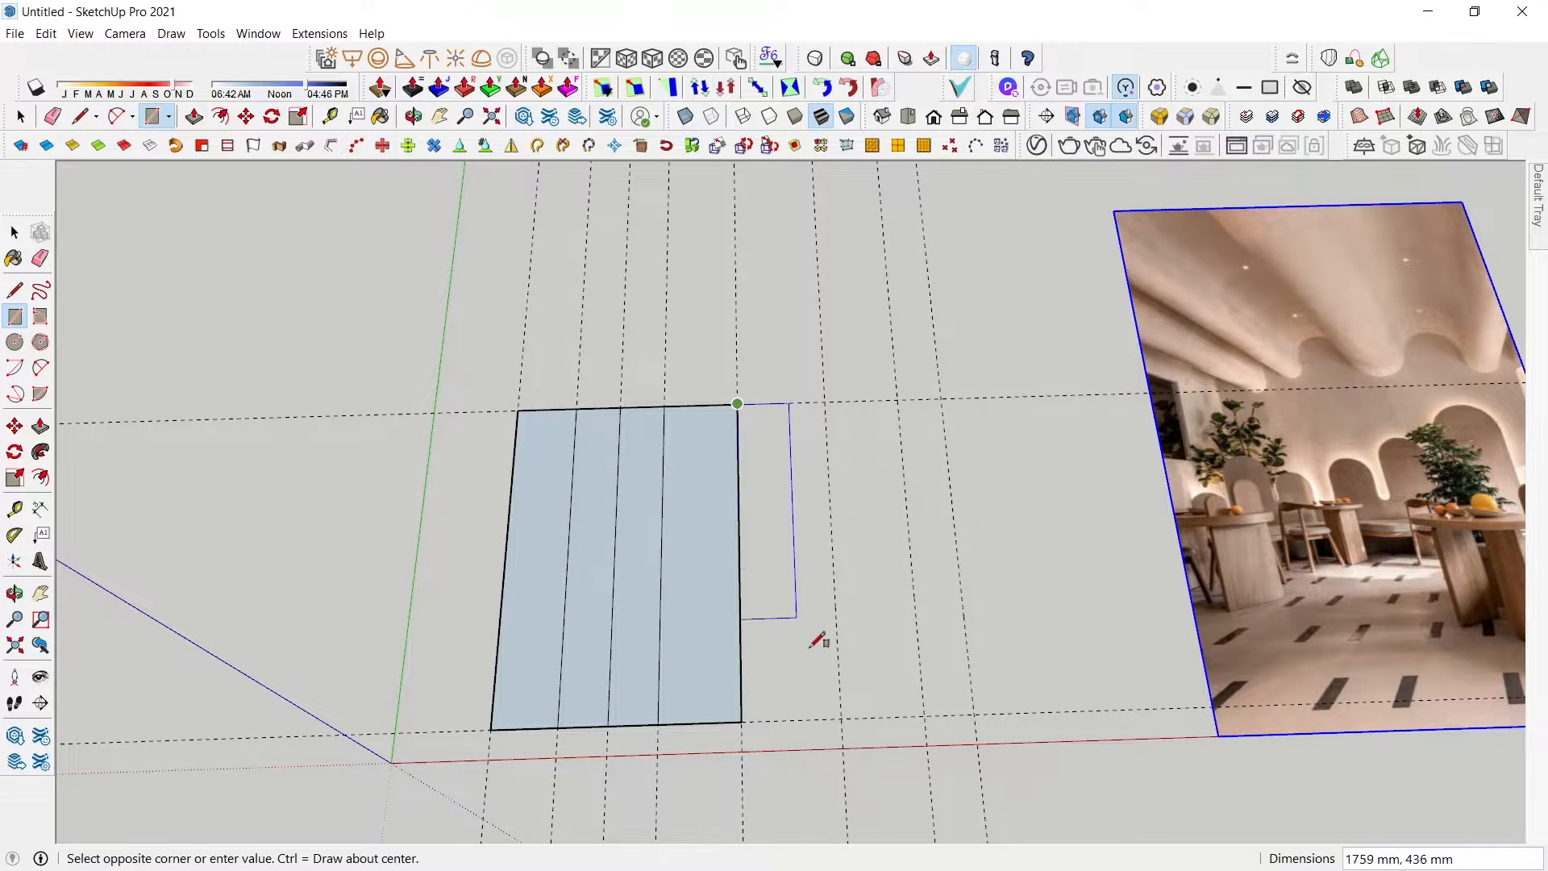
click(841, 720)
click(826, 401)
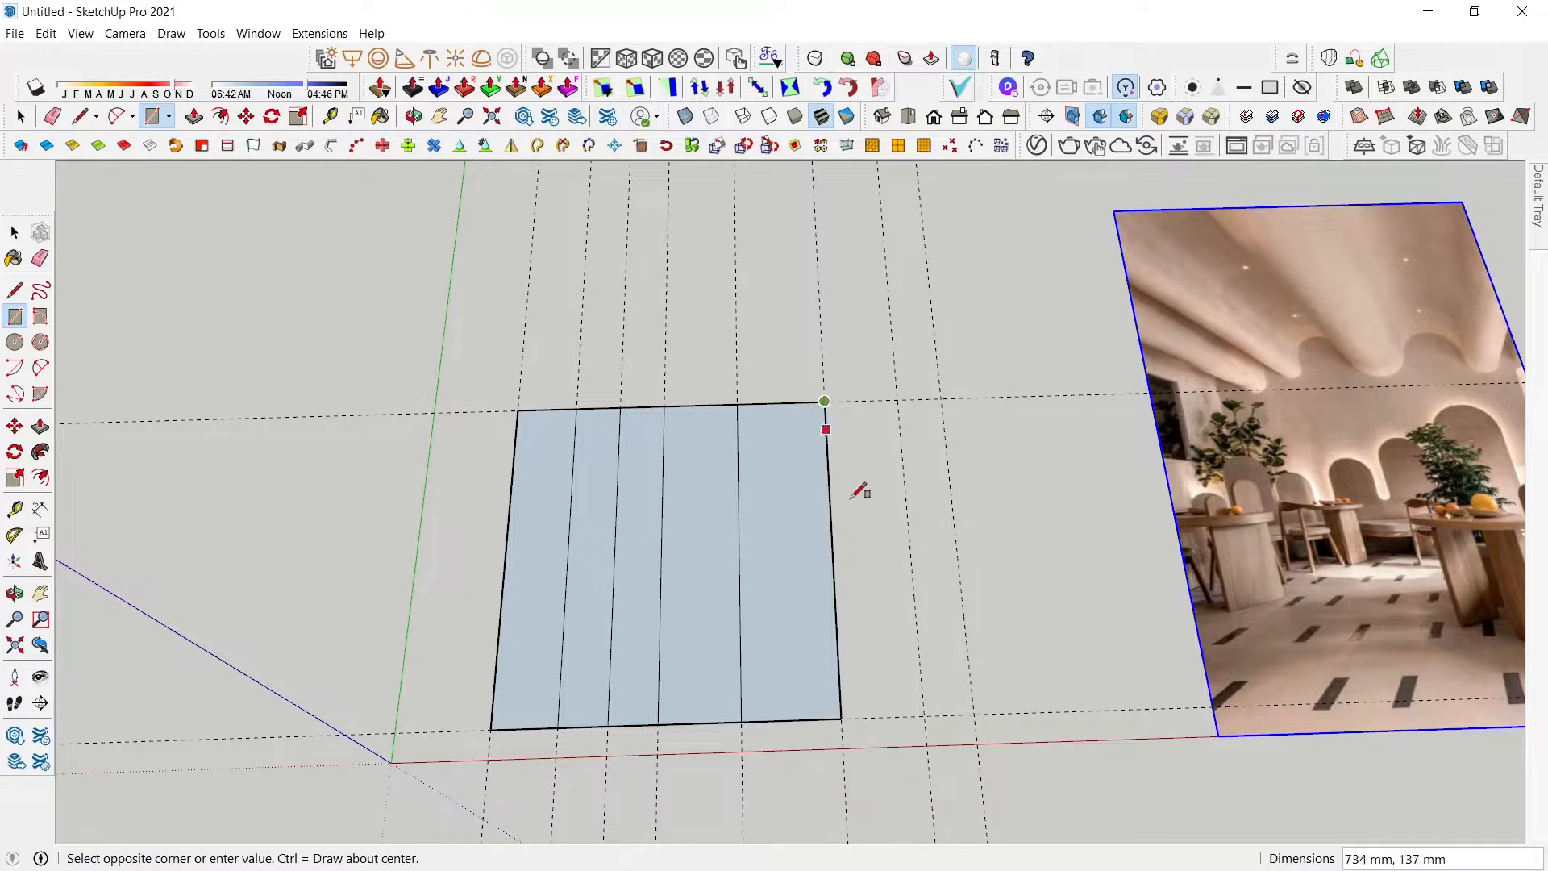
click(924, 716)
click(899, 399)
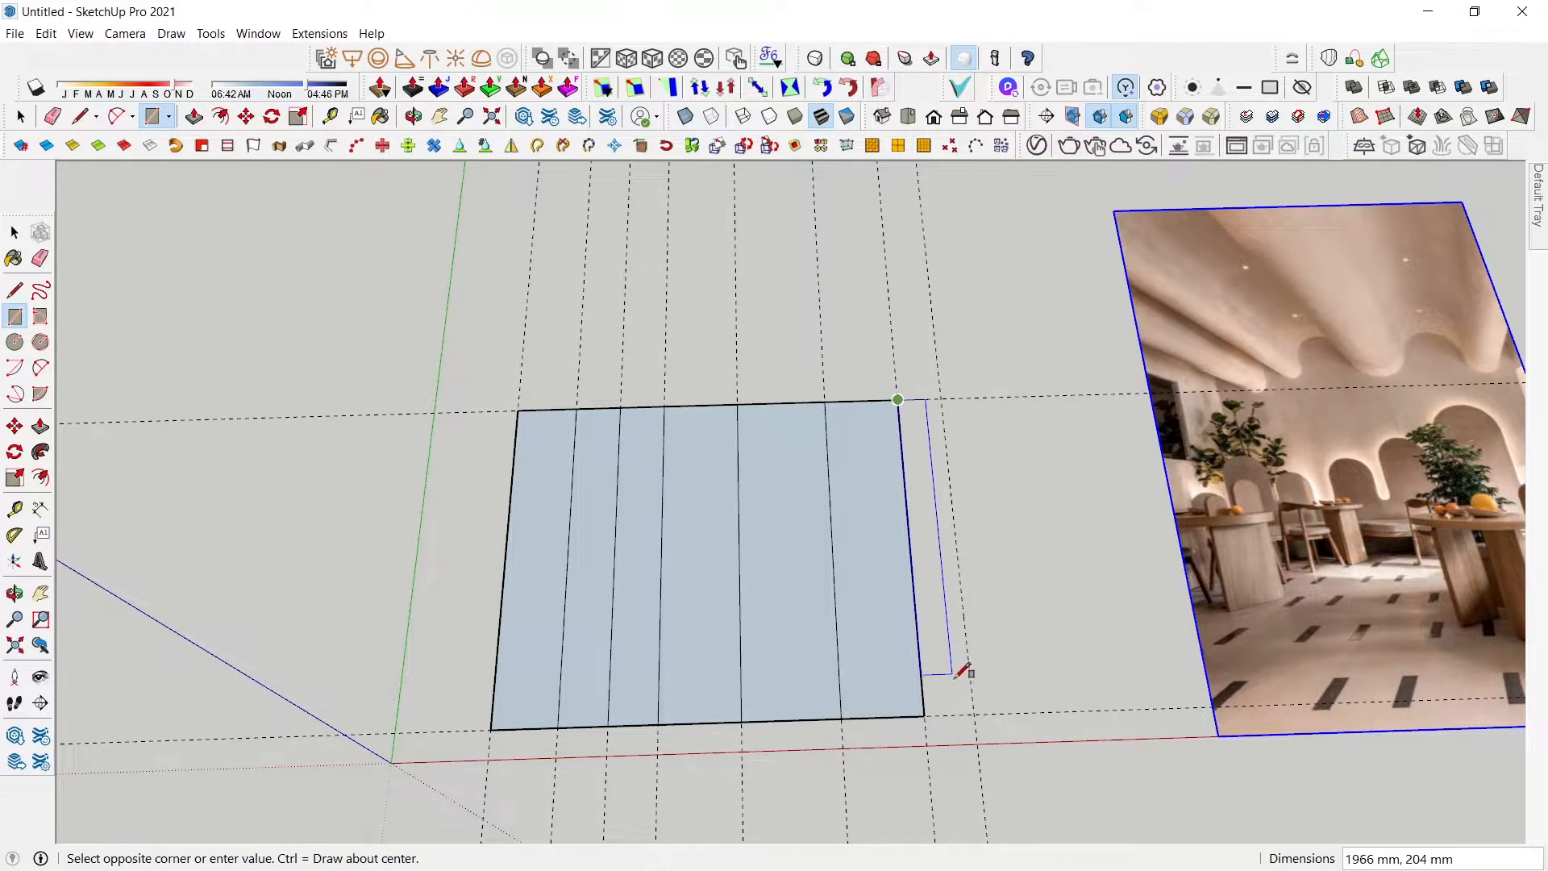
click(977, 713)
mouse_move(978, 713)
middle_down()
mouse_move(737, 612)
mouse_move(726, 457)
mouse_move(657, 179)
mouse_move(902, 301)
mouse_move(879, 180)
mouse_move(992, 675)
middle_up()
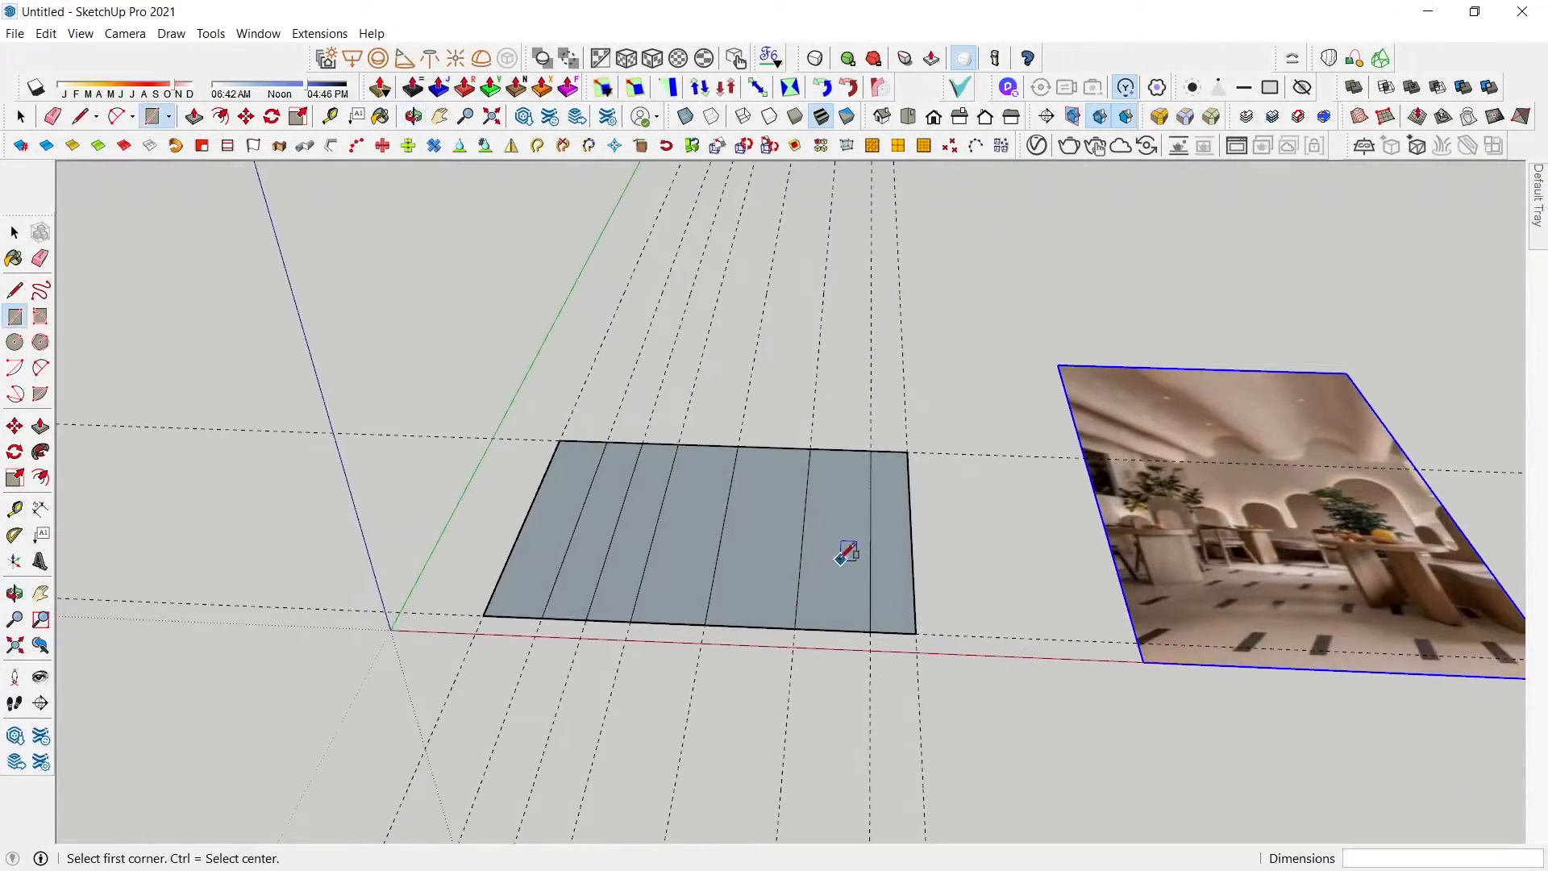
scroll(847, 550, down, 3)
middle_drag(926, 525, 1154, 817)
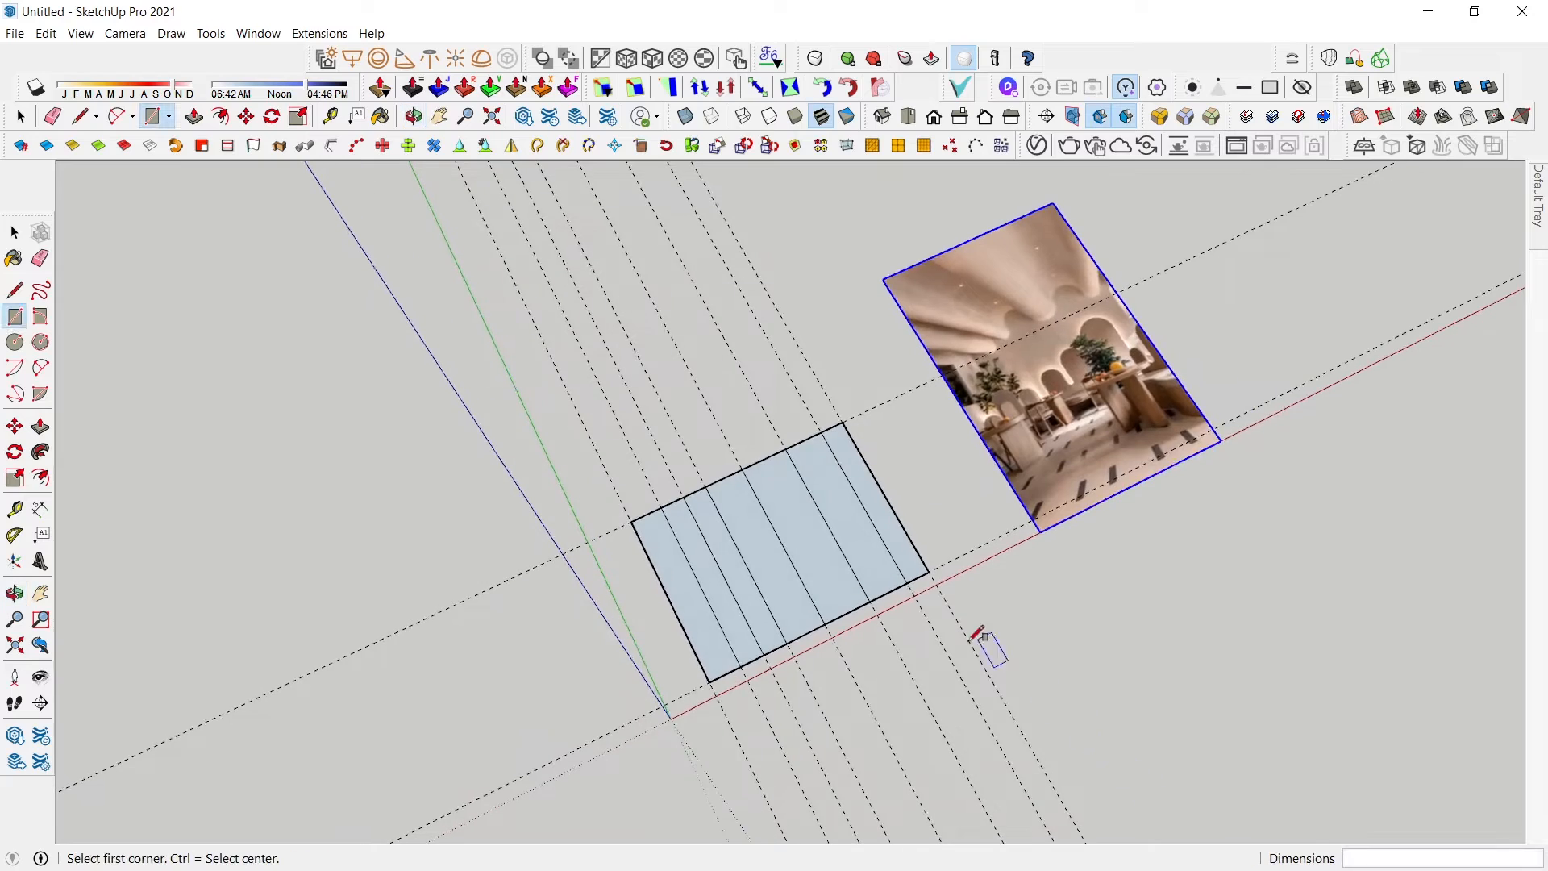
scroll(985, 657, down, 2)
key(space)
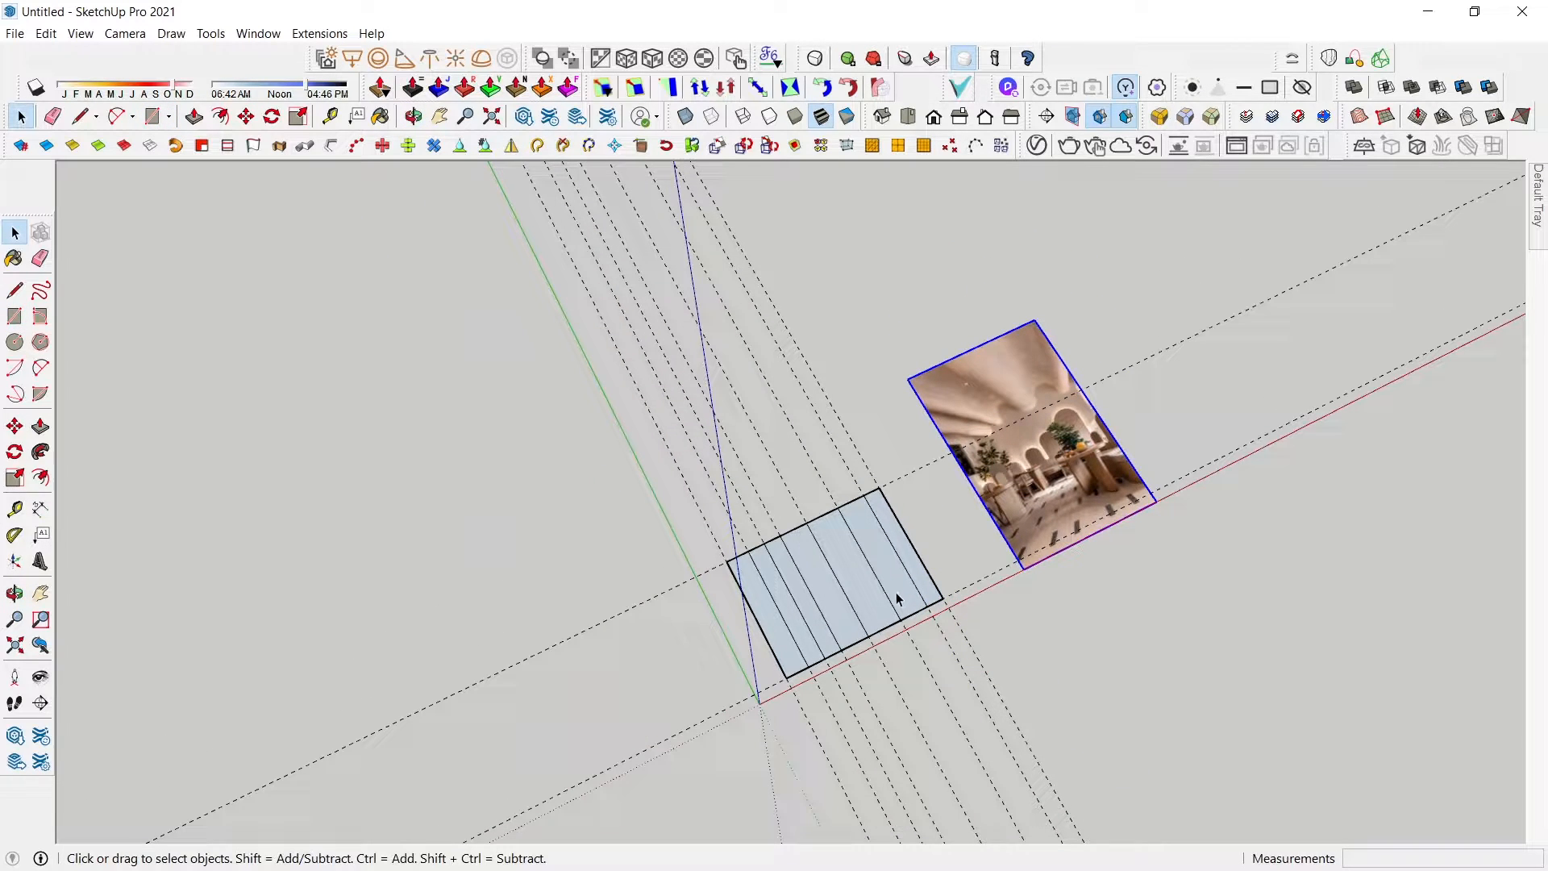
- Erase all the construction guides around the strips and the reference image
click(898, 599)
key(e)
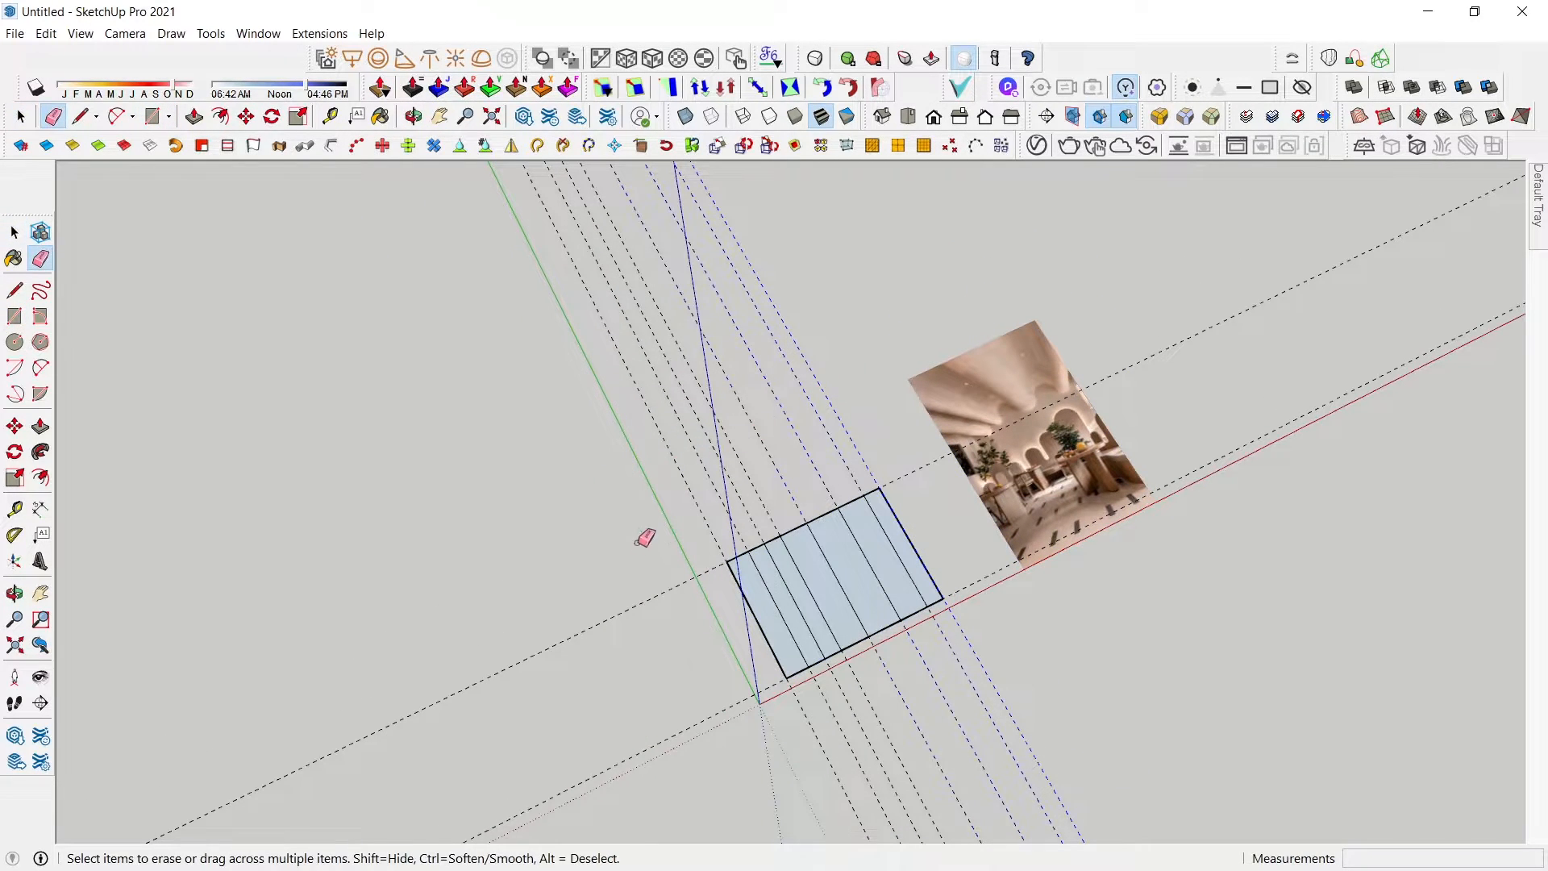
drag(637, 543, 735, 781)
drag(933, 492, 968, 422)
key(space)
- Rotate the reference image 90 degrees about its lower edge on the red axis so it stands upright
click(1025, 477)
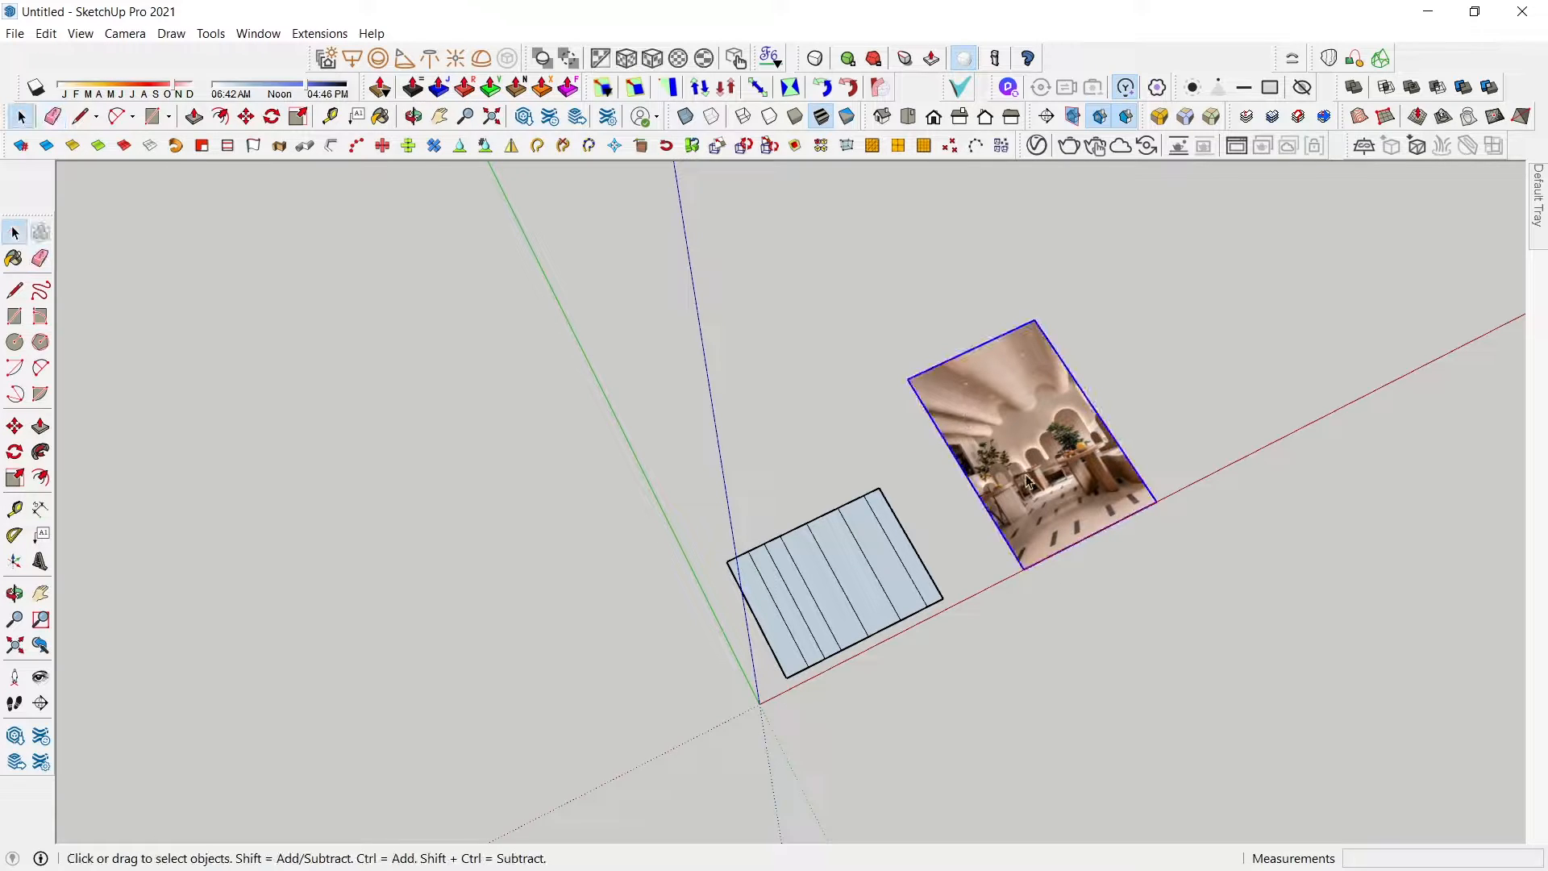
shift+click(866, 579)
middle_drag(866, 580, 899, 646)
click(949, 408)
scroll(987, 435, up, 4)
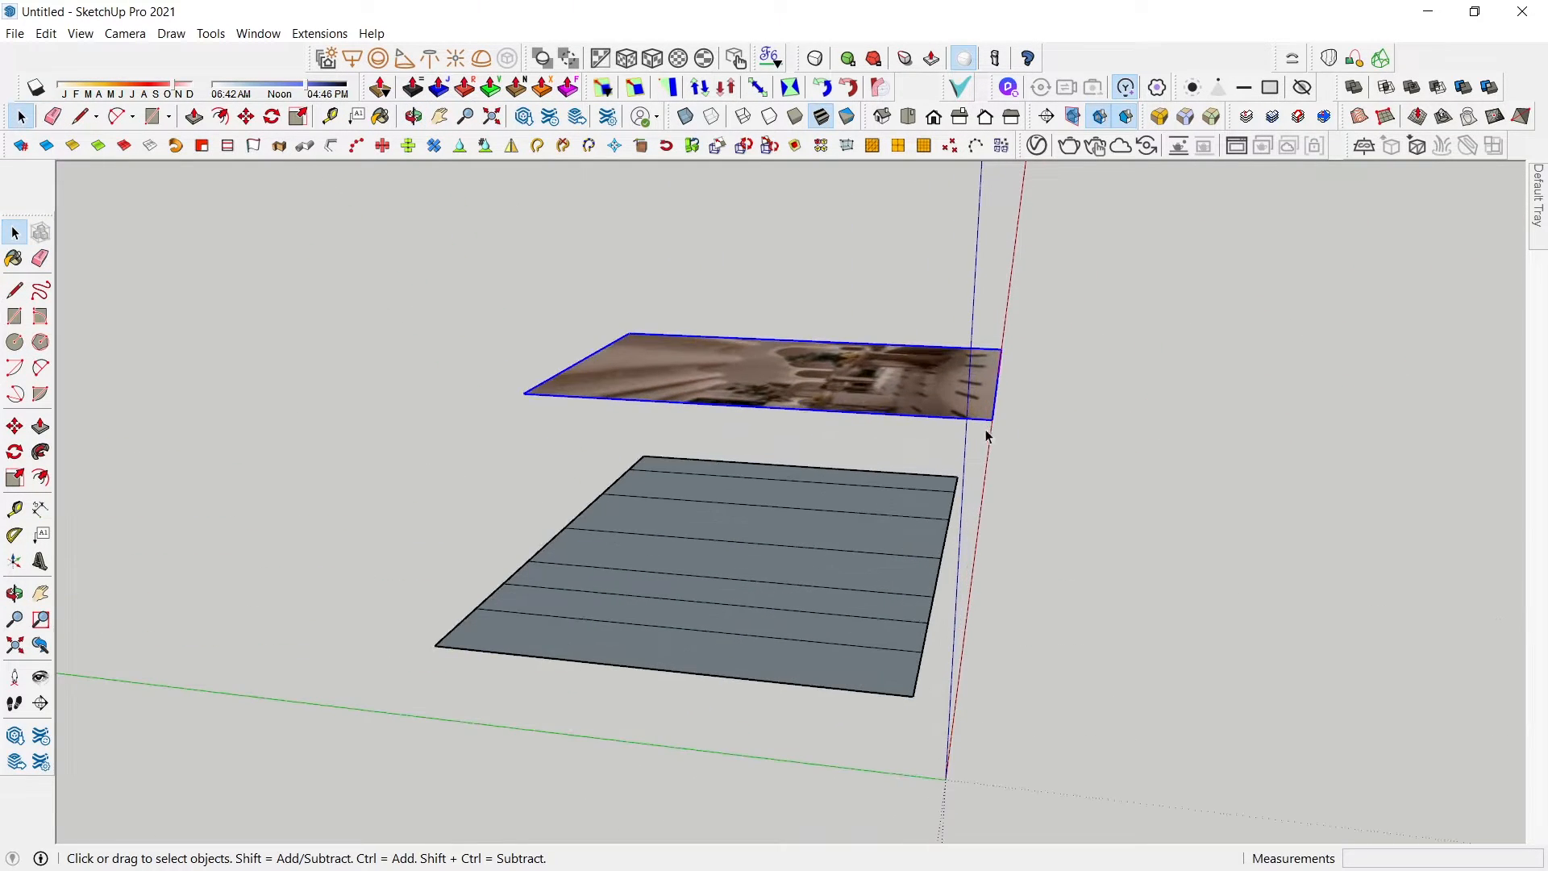
key(q)
key(Right)
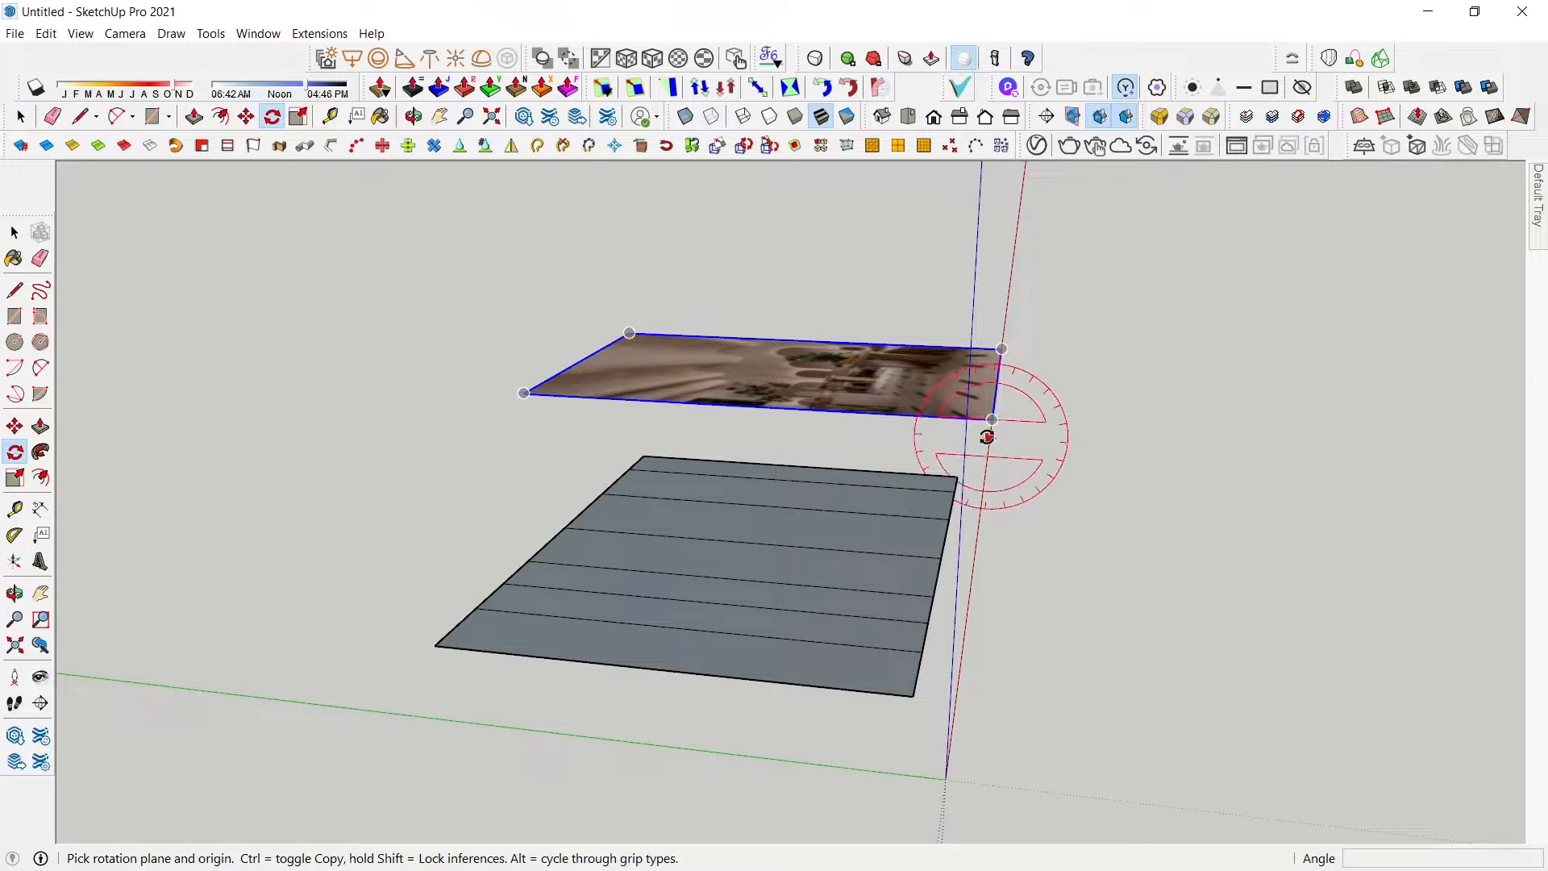
click(989, 414)
click(1096, 419)
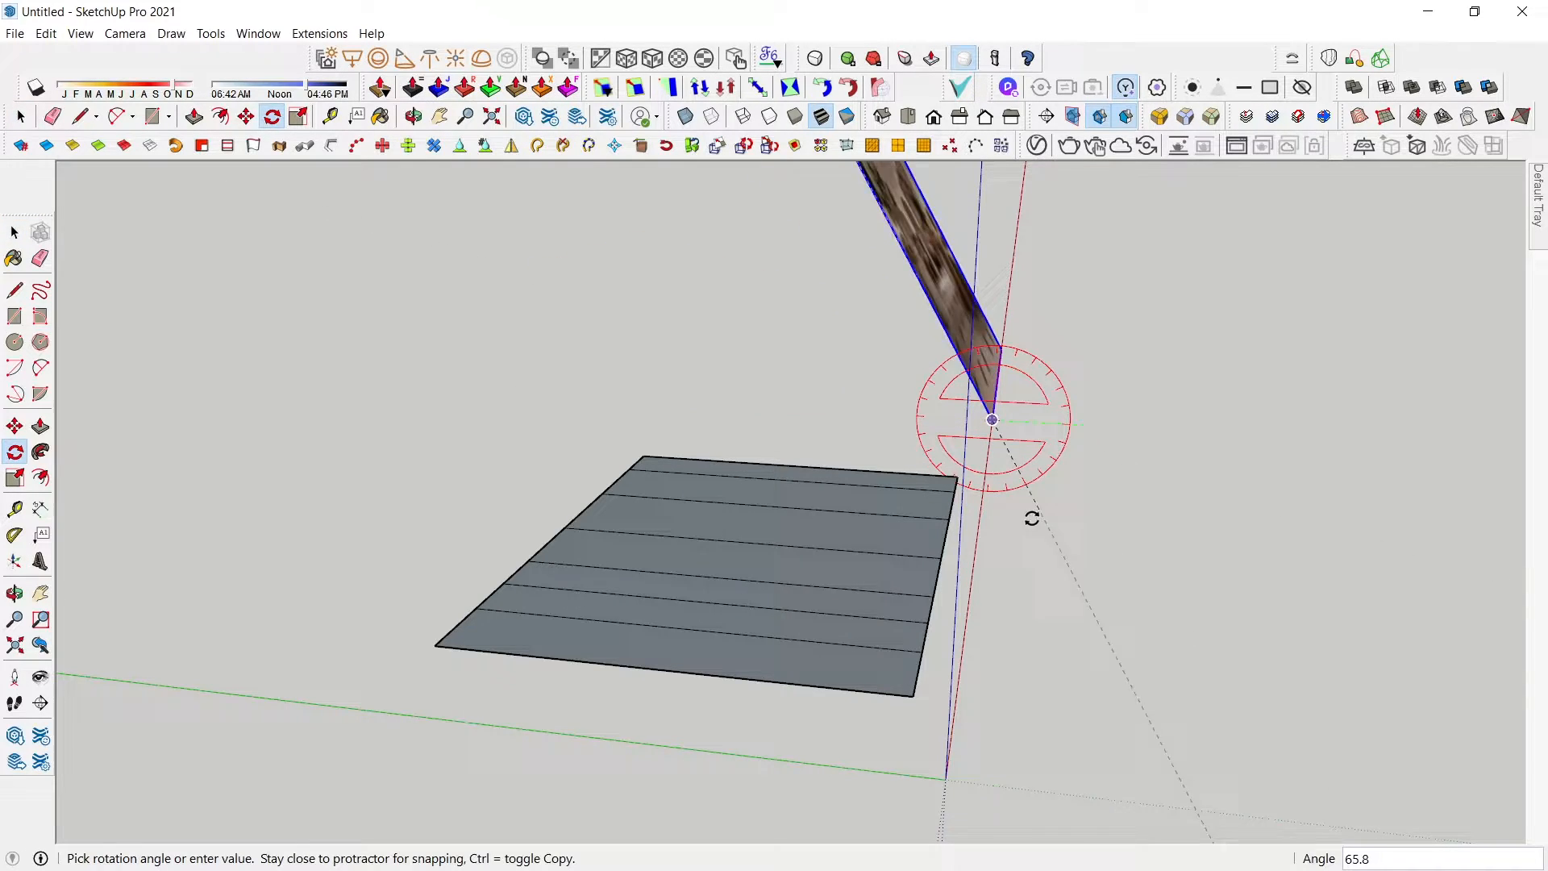
click(987, 554)
key(space)
- Move all the rectangular strips up about 3956 mm along the vertical axis to ceiling height
click(846, 657)
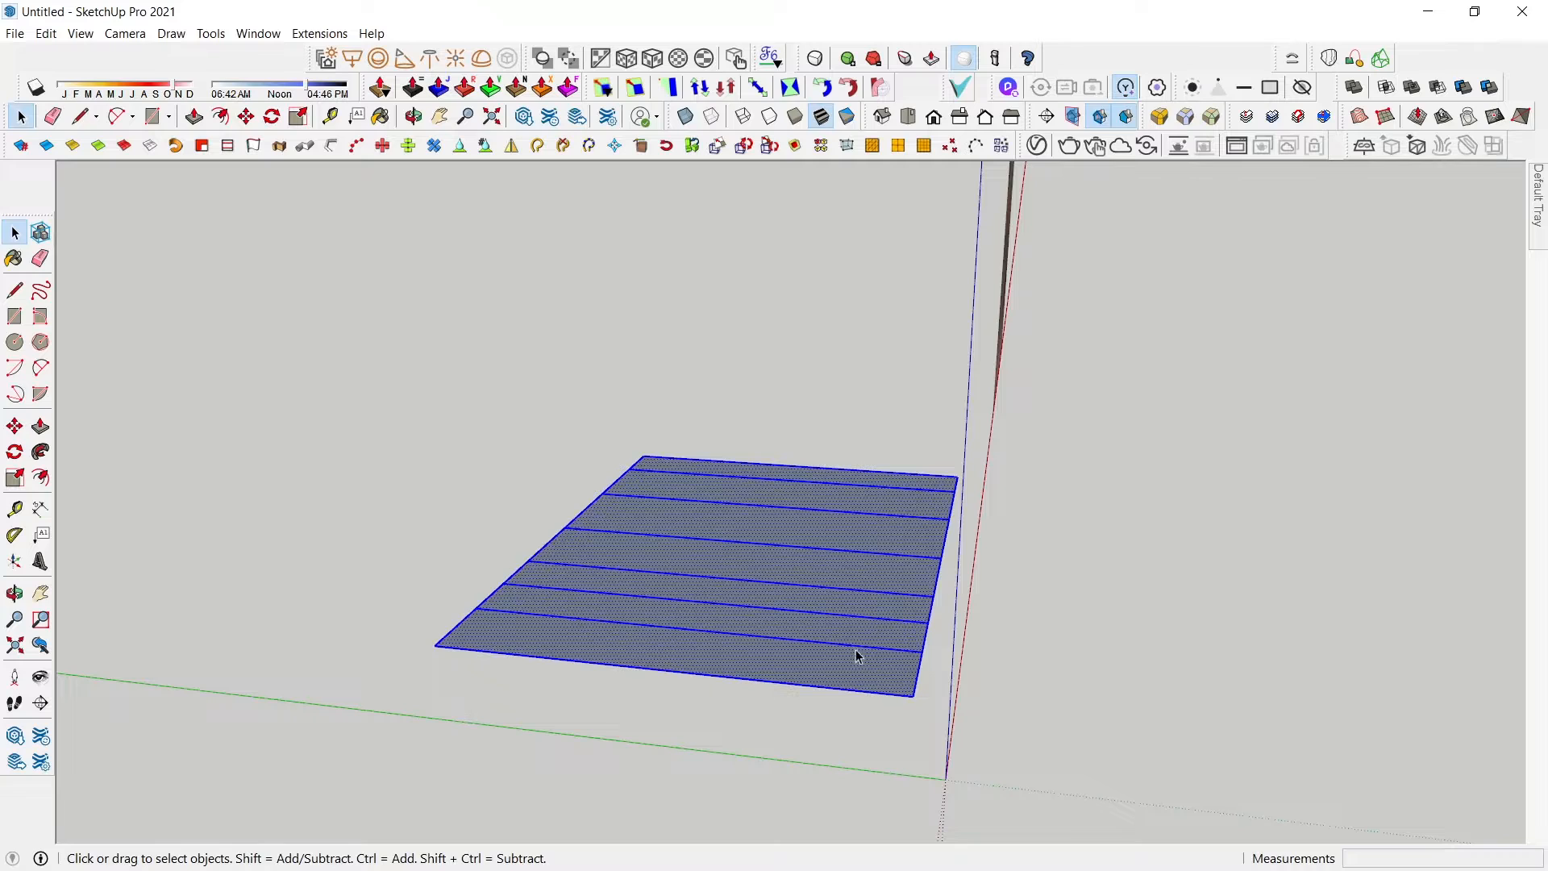
key(m)
click(915, 692)
scroll(916, 565, down, 2)
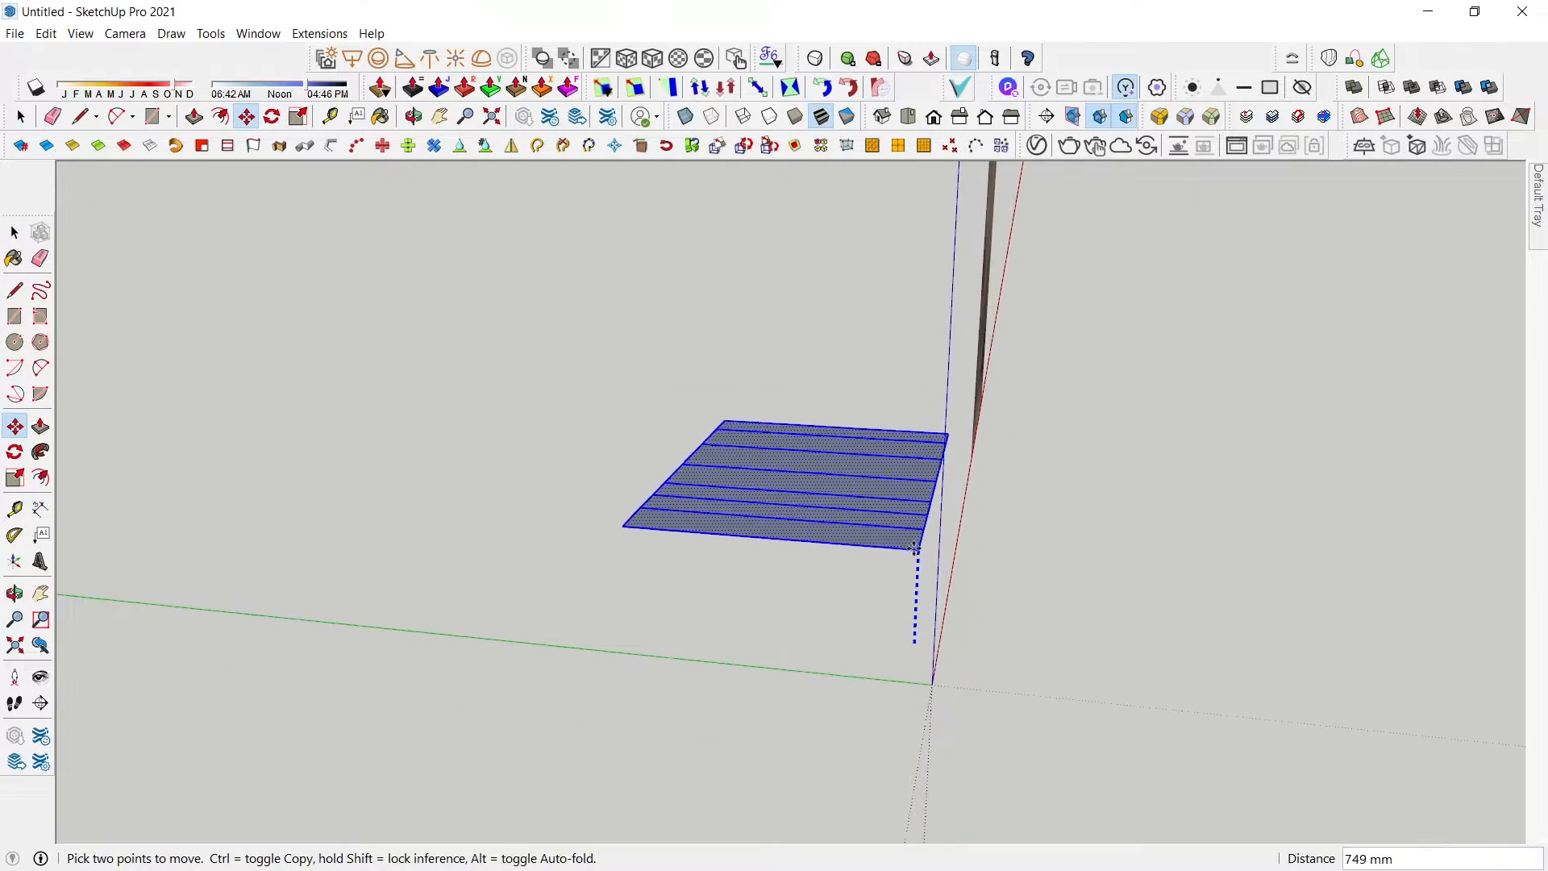
scroll(915, 548, down, 2)
click(960, 299)
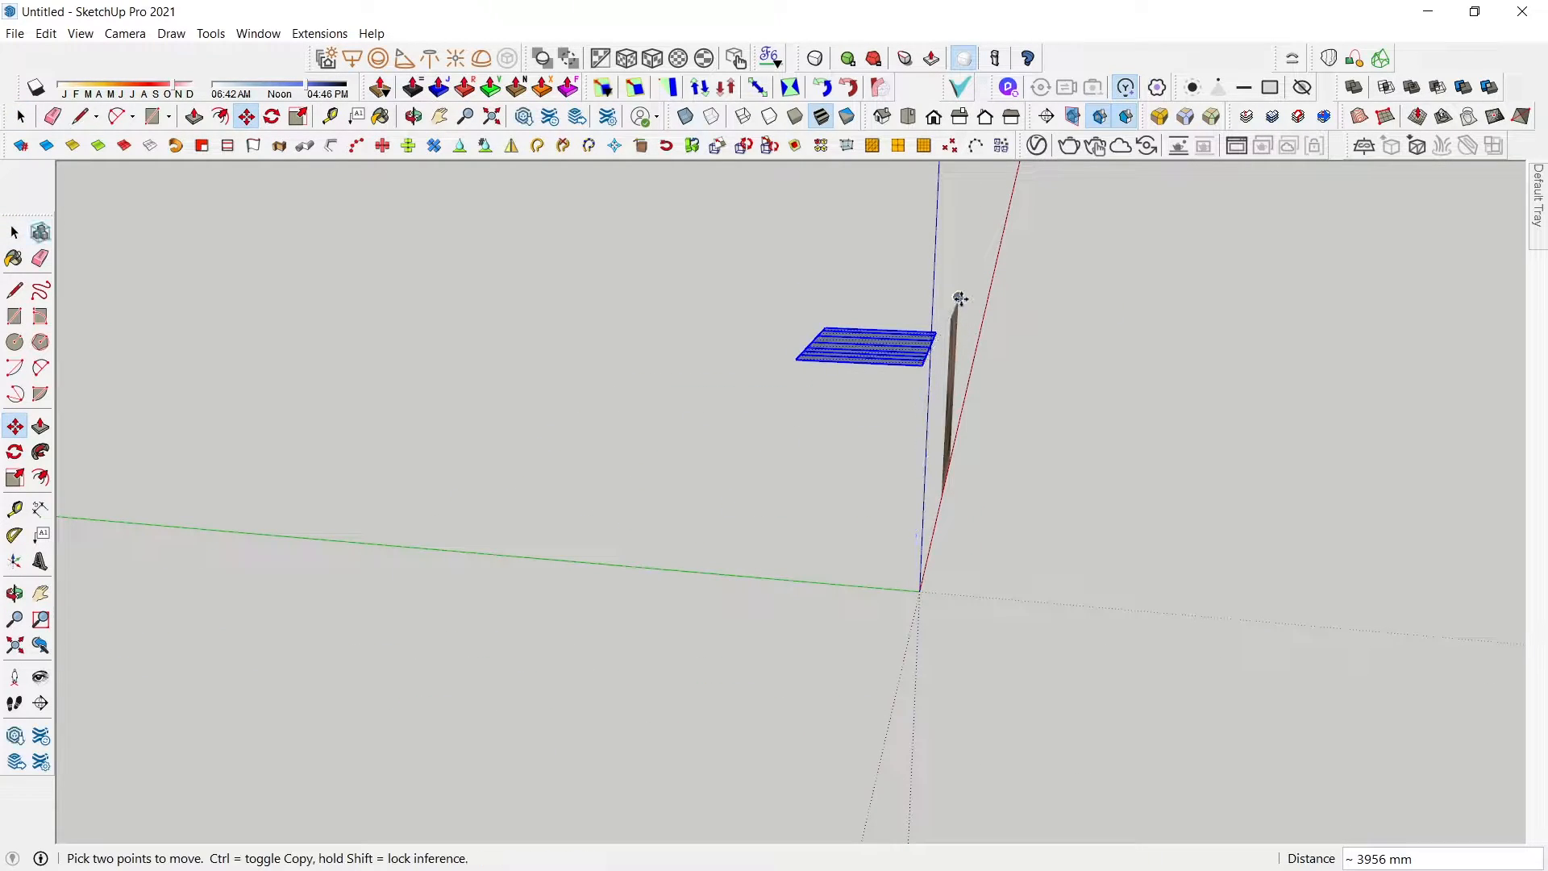
- Scale the reference image down uniformly and move it closer to the raised strips
middle_drag(872, 419, 593, 355)
scroll(1092, 394, up, 4)
middle_drag(709, 436, 1052, 387)
scroll(519, 318, up, 3)
key(space)
scroll(500, 317, down, 3)
click(1092, 386)
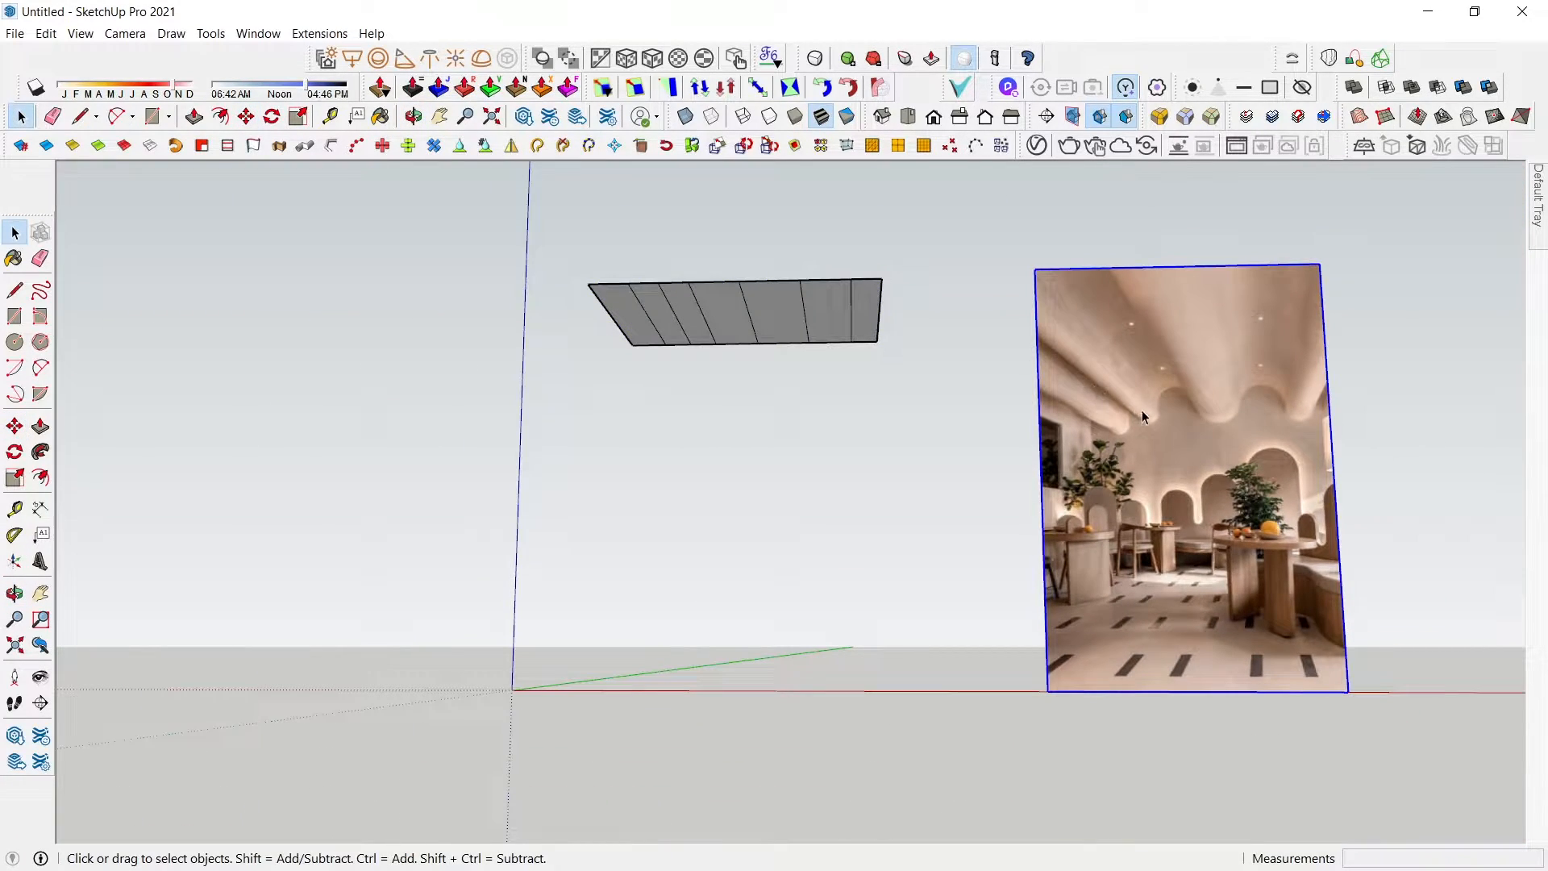
key(s)
drag(1320, 260, 1285, 319)
key(m)
click(1387, 376)
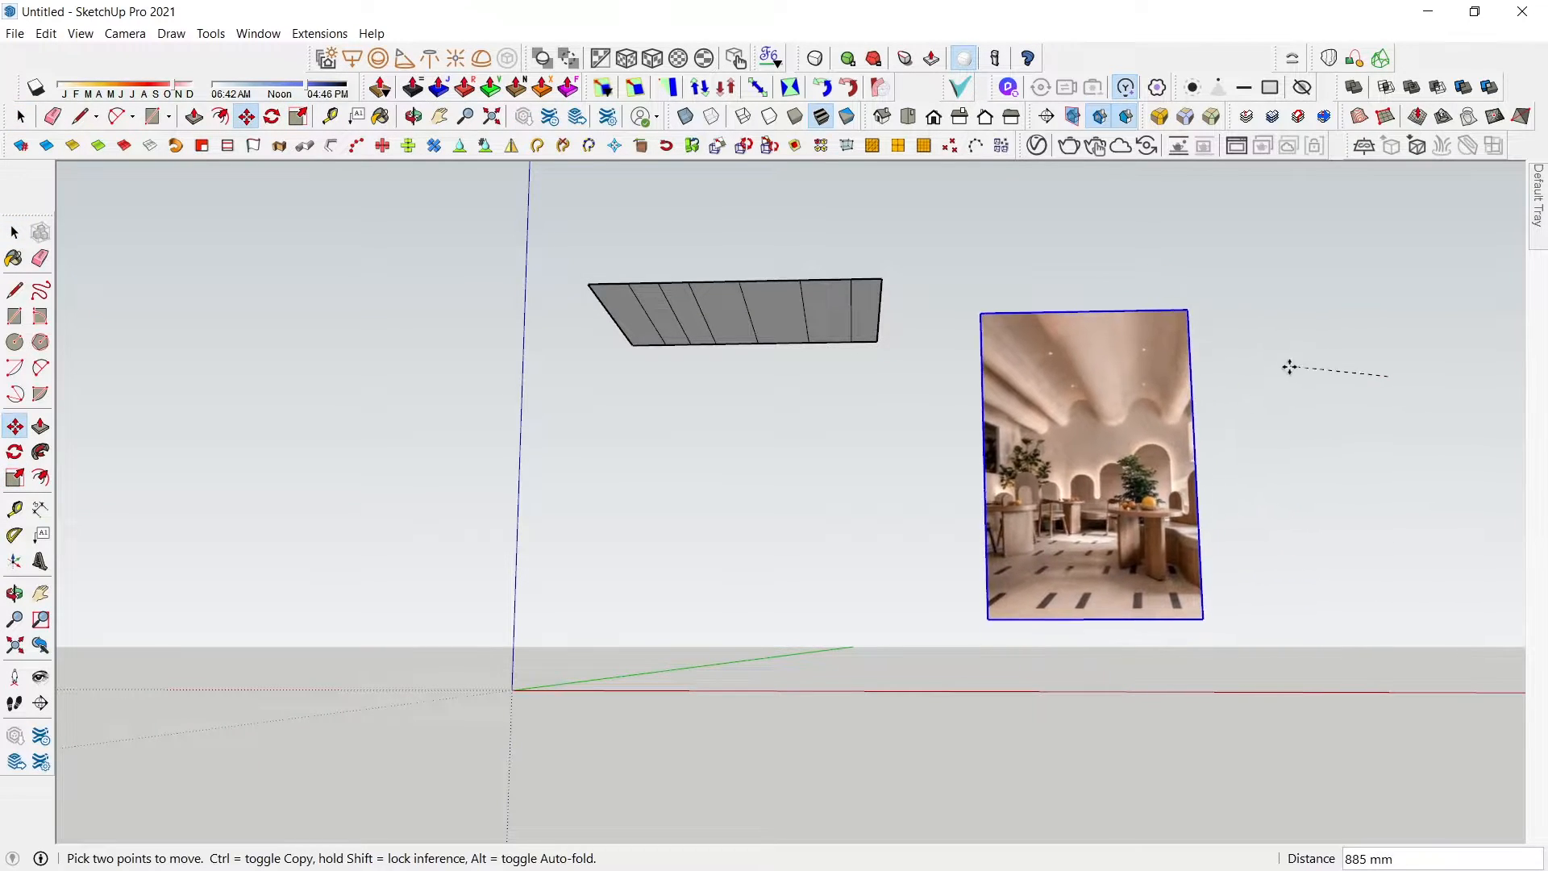
click(1223, 385)
- Move the reference image vertically by its upper corner to align with the near corner of the strips
scroll(1150, 423, up, 1)
scroll(782, 408, up, 2)
shift+middle_drag(858, 403, 993, 436)
middle_drag(994, 436, 938, 440)
scroll(938, 439, down, 2)
middle_drag(895, 384, 622, 766)
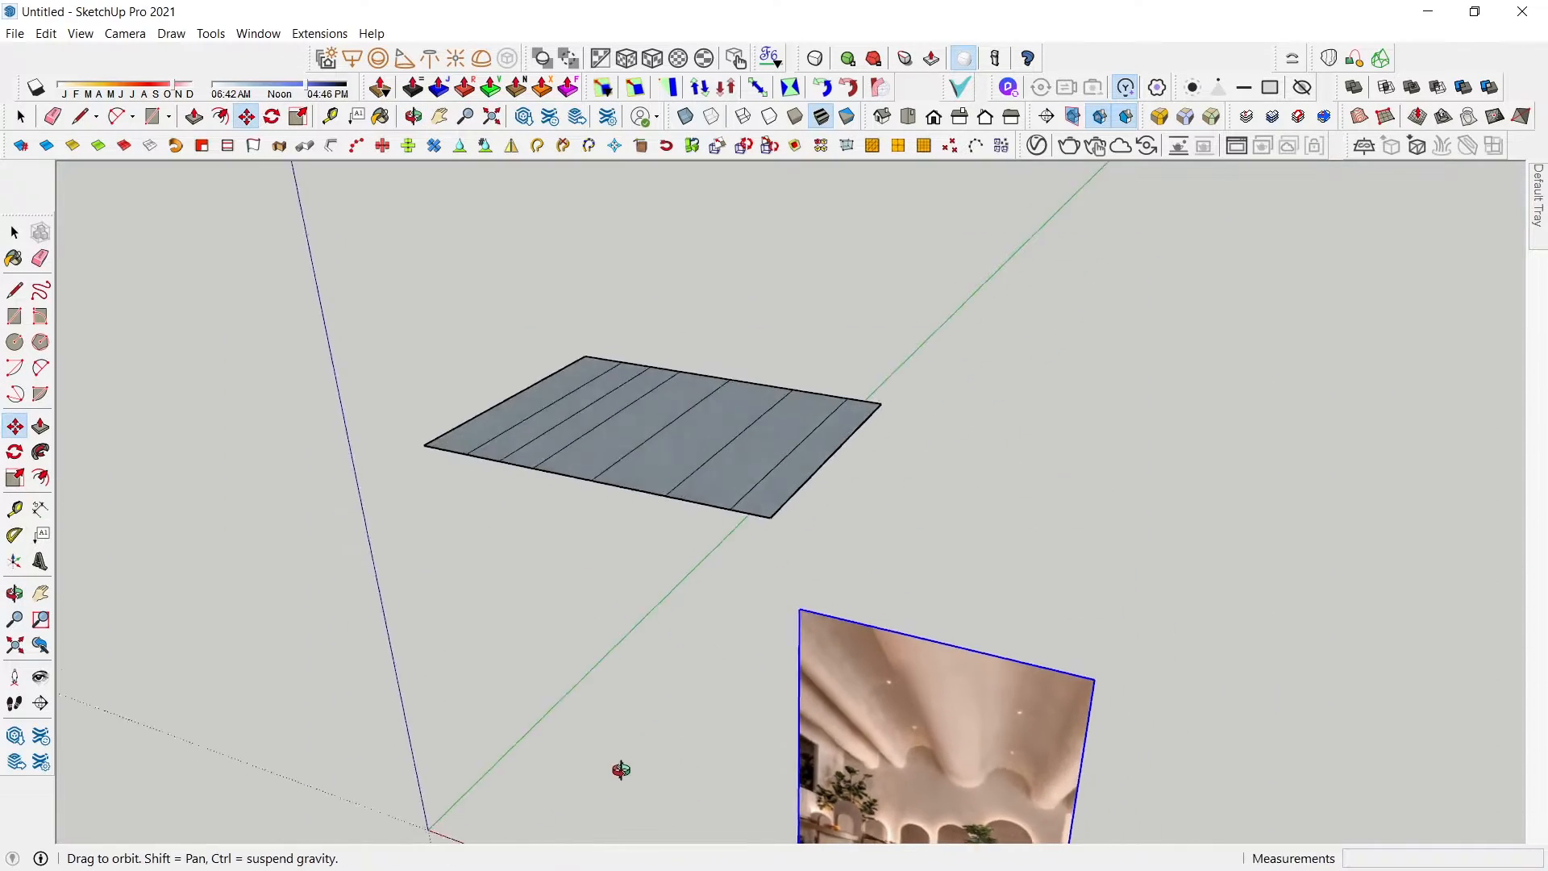
click(799, 620)
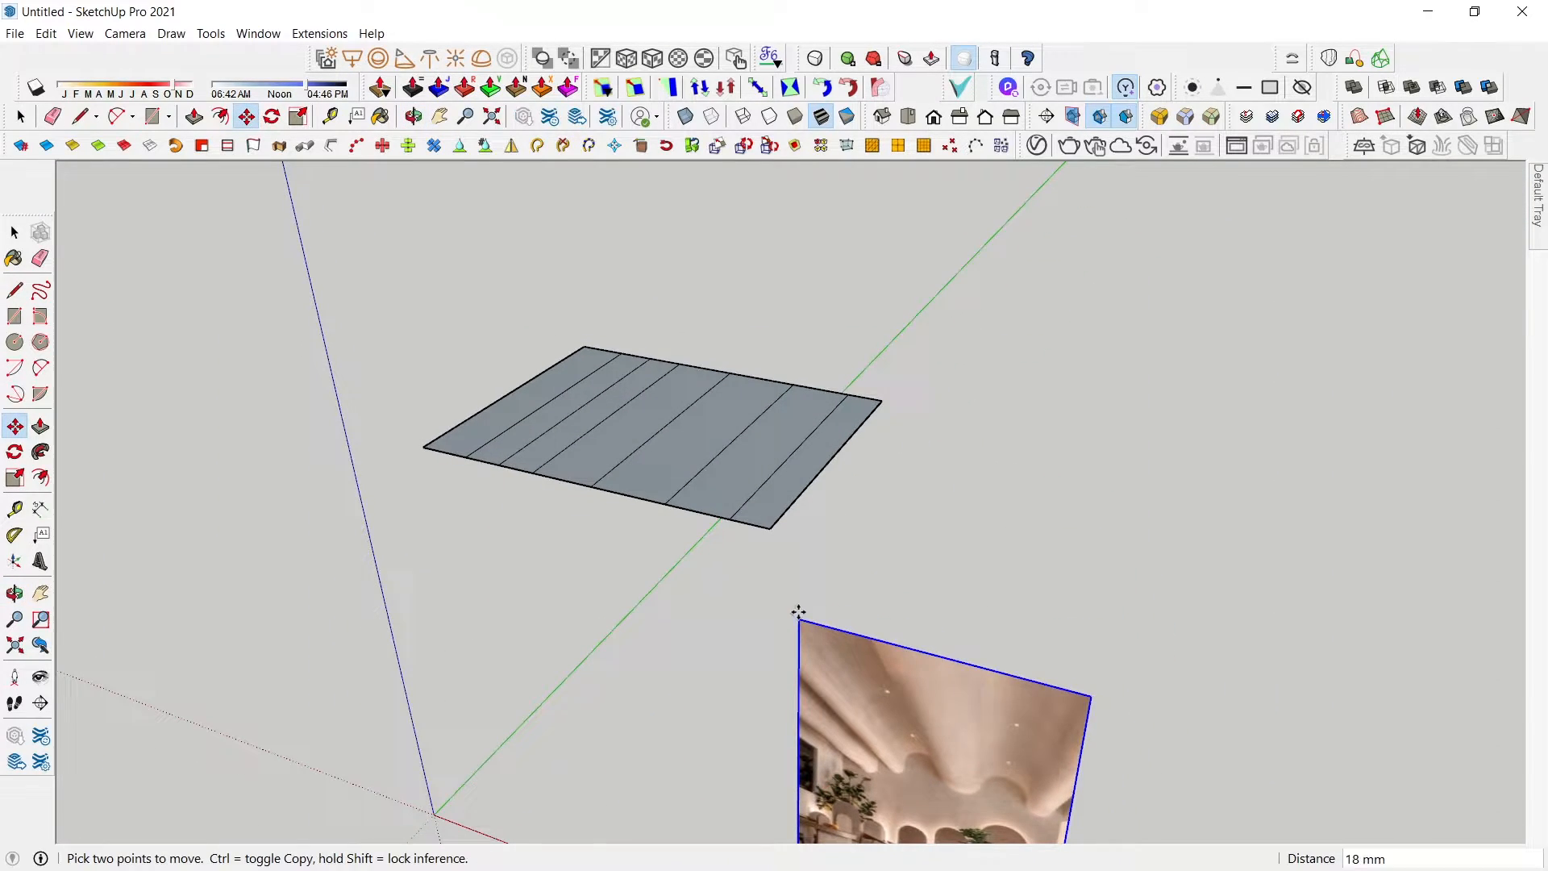
shift+click(770, 529)
- Pull the 400 mm wide end strip down 500 mm and the third strip down 300 mm
middle_drag(790, 568, 873, 316)
scroll(813, 449, up, 4)
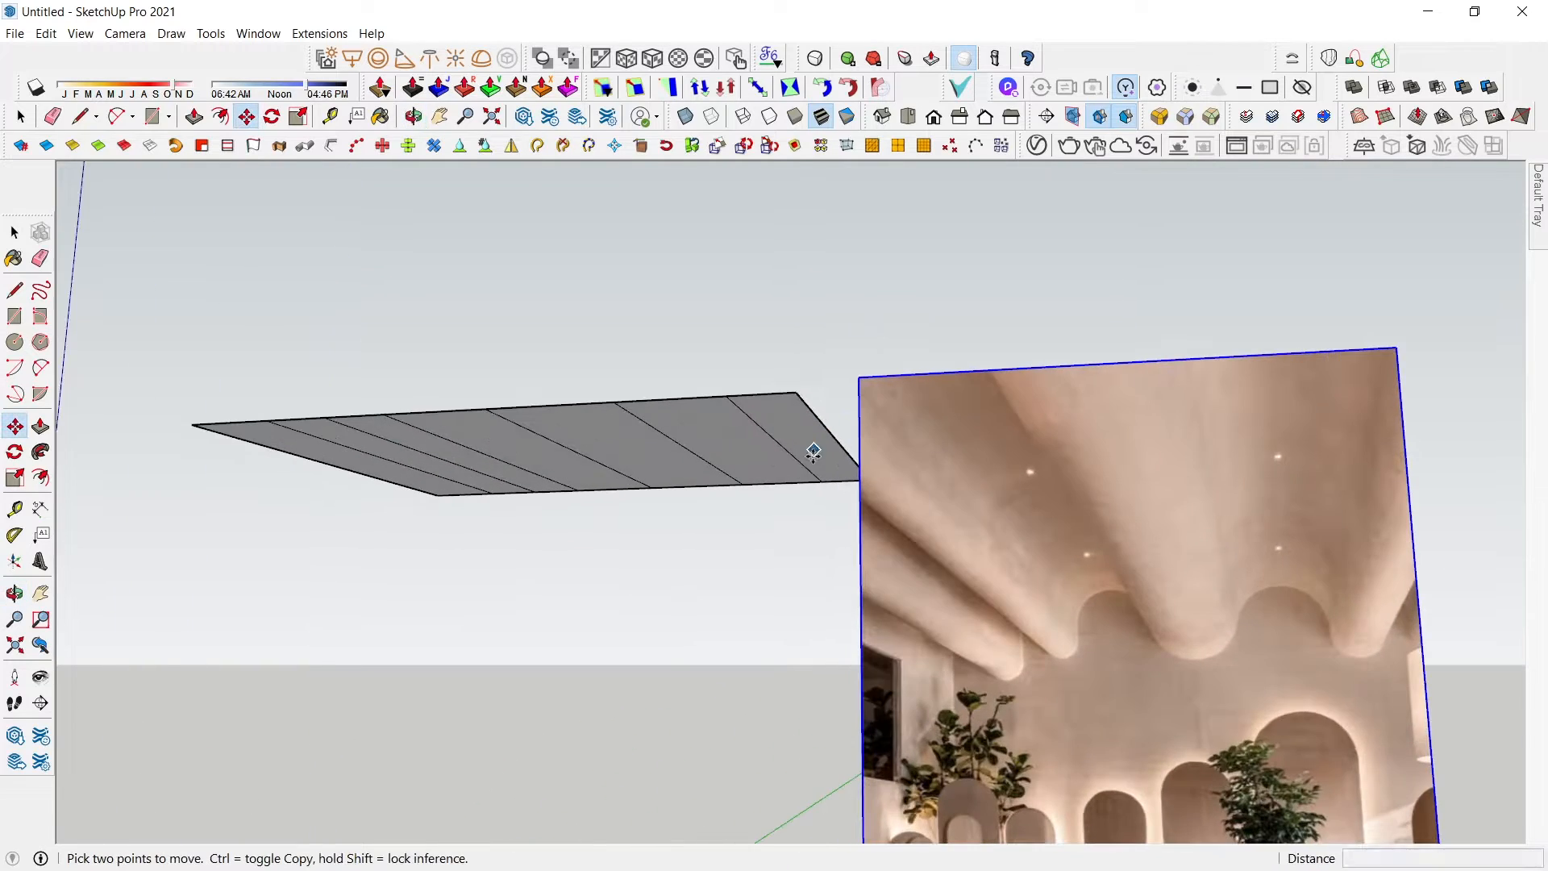
middle_drag(742, 496, 746, 444)
scroll(756, 473, down, 2)
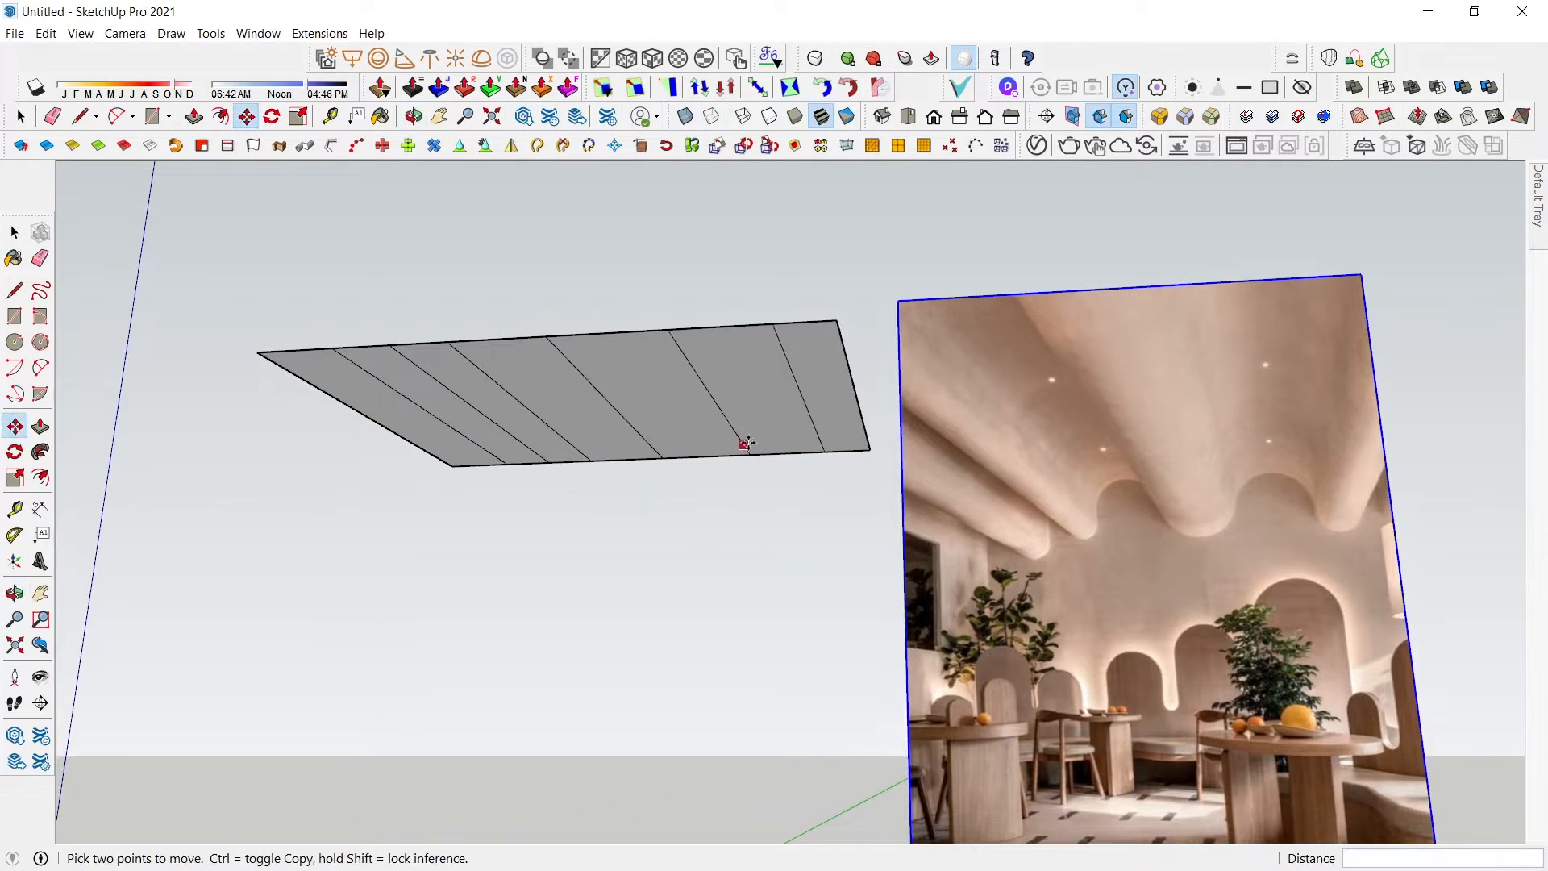
key(p)
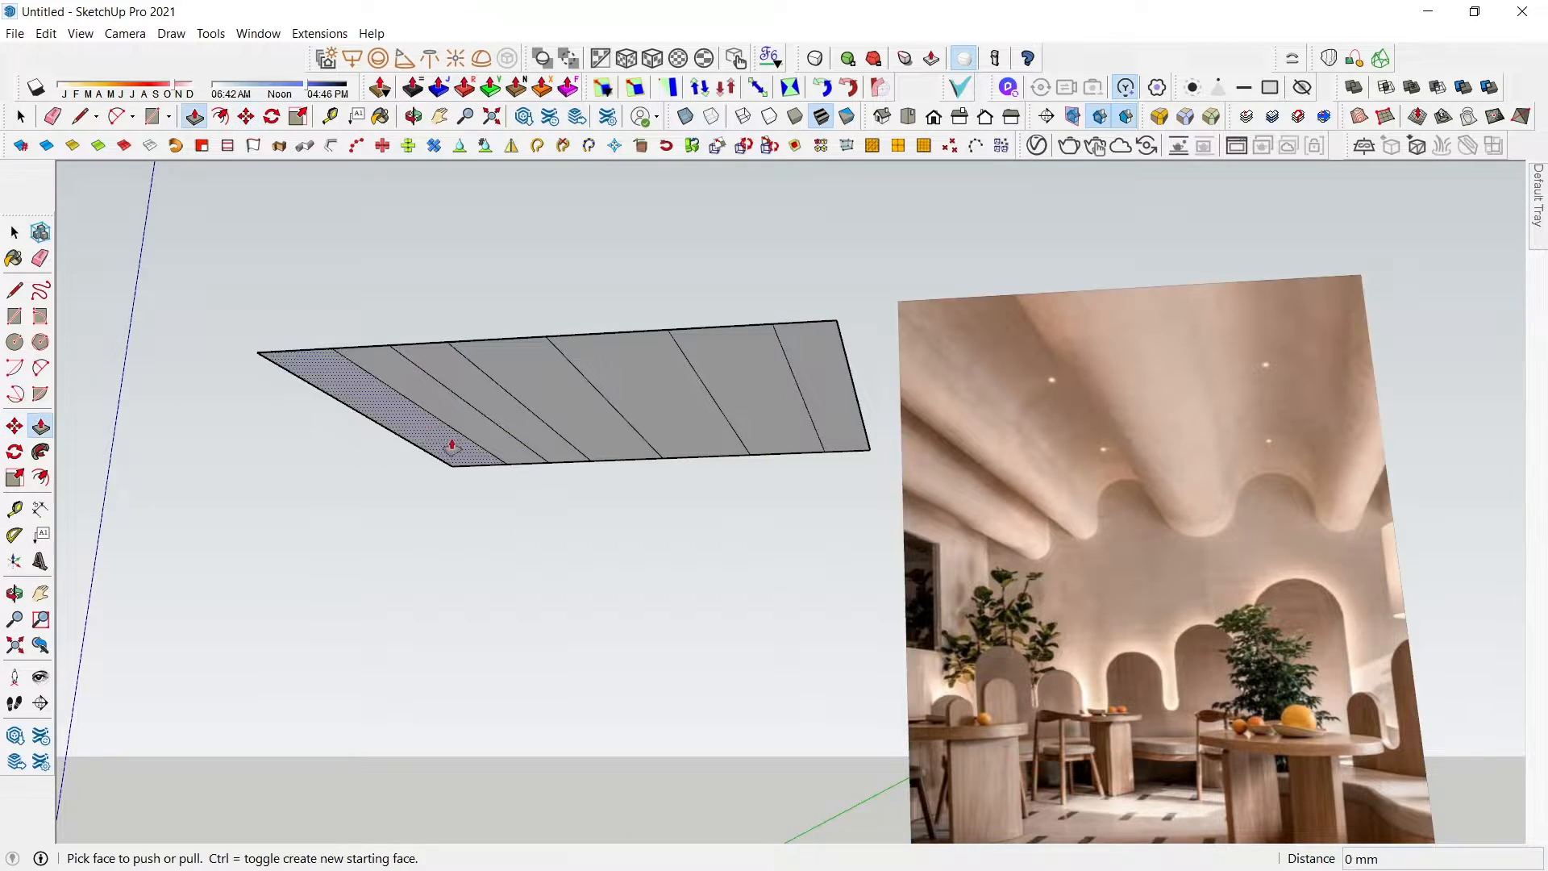
click(423, 443)
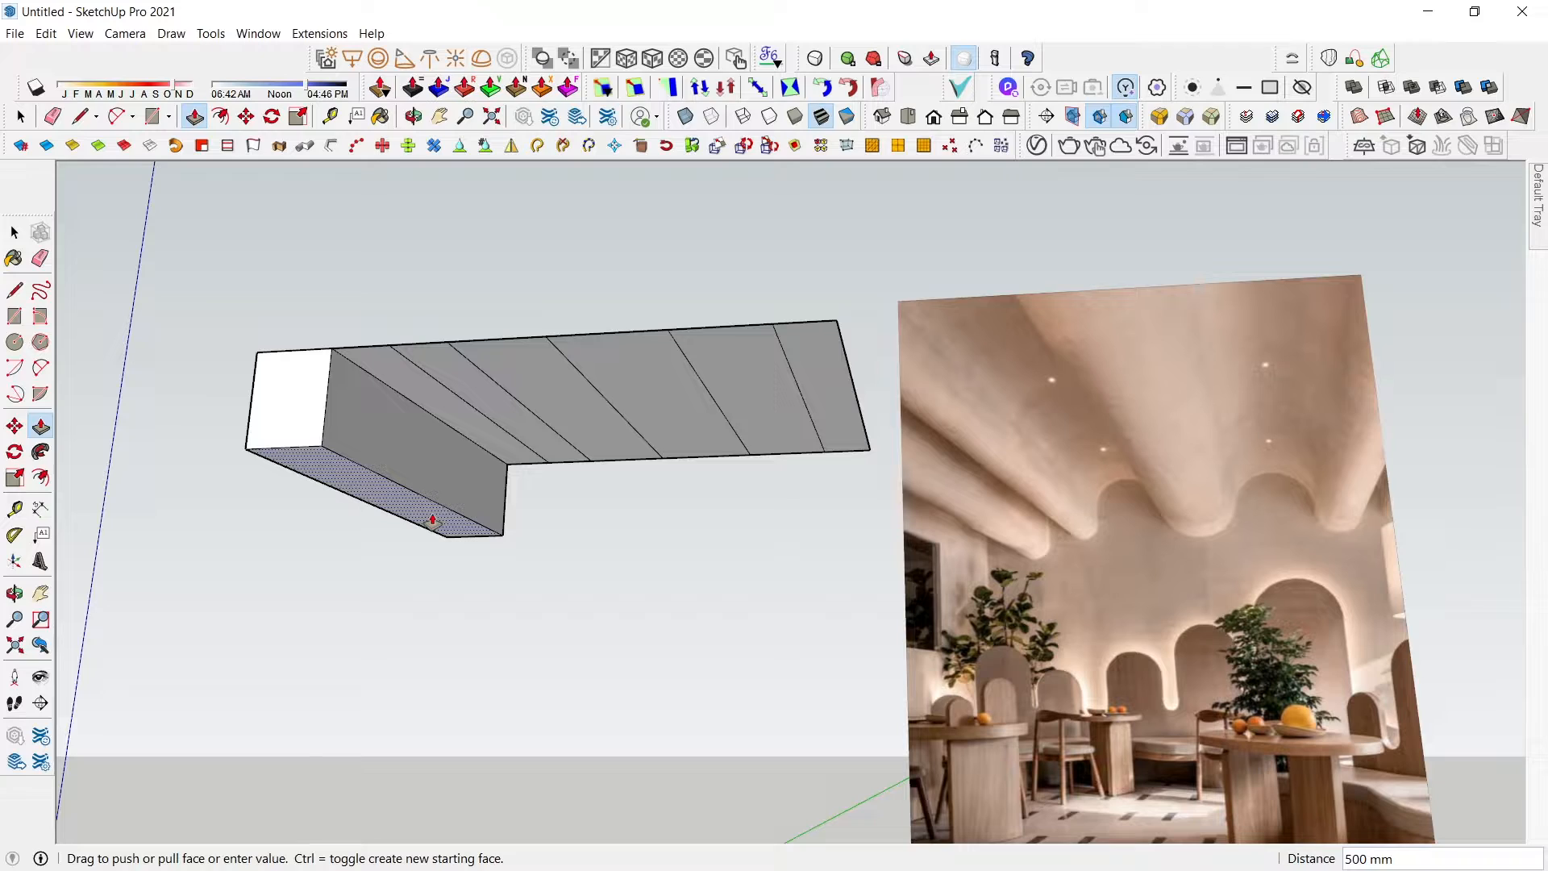
text(500)
key(Return)
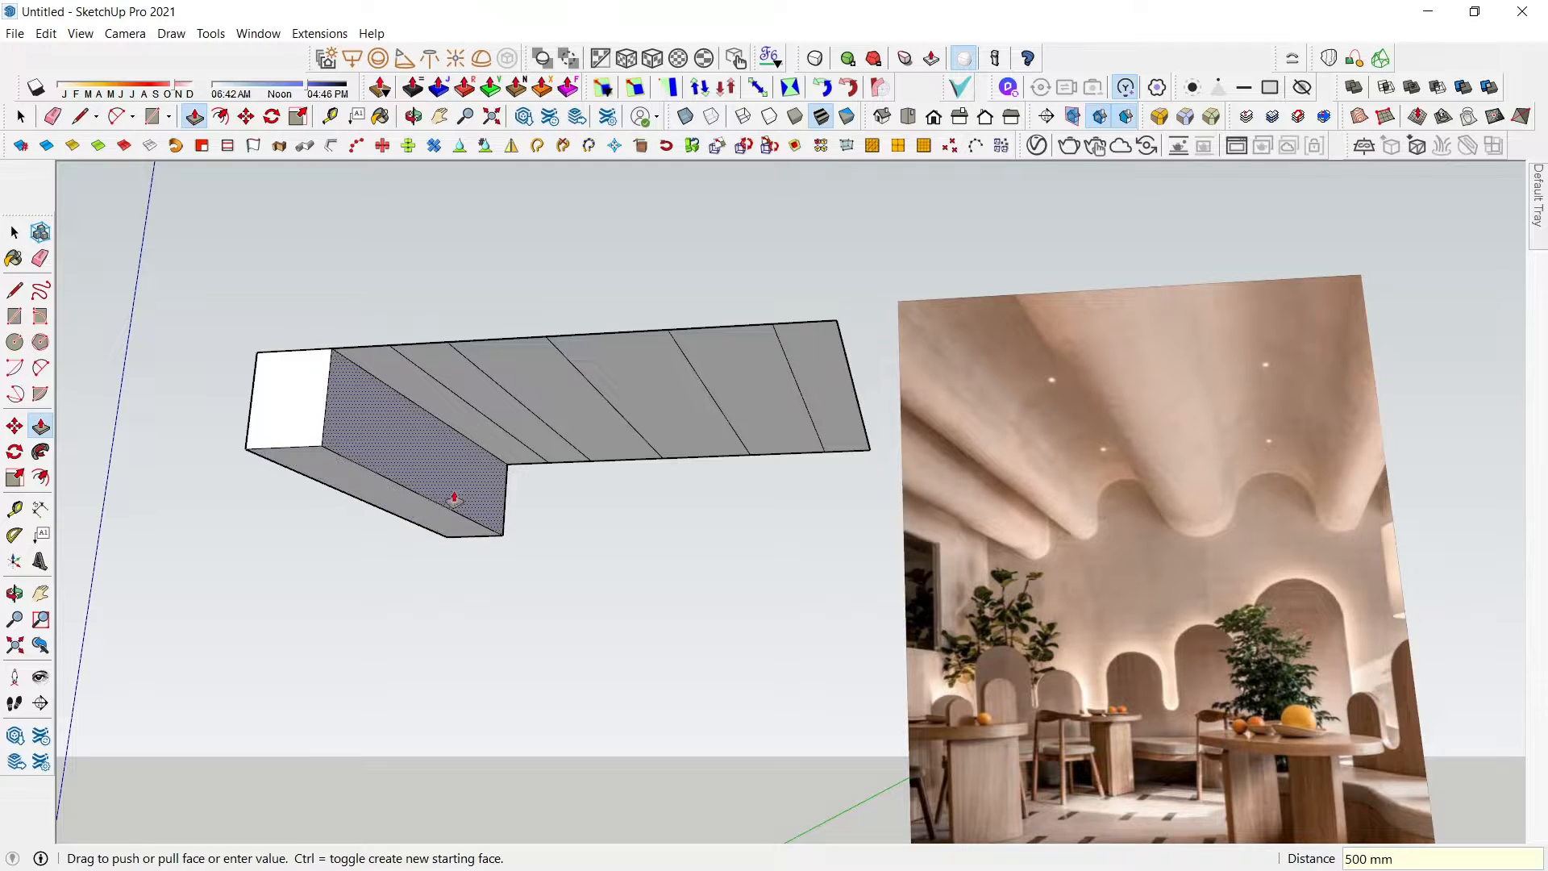
click(506, 423)
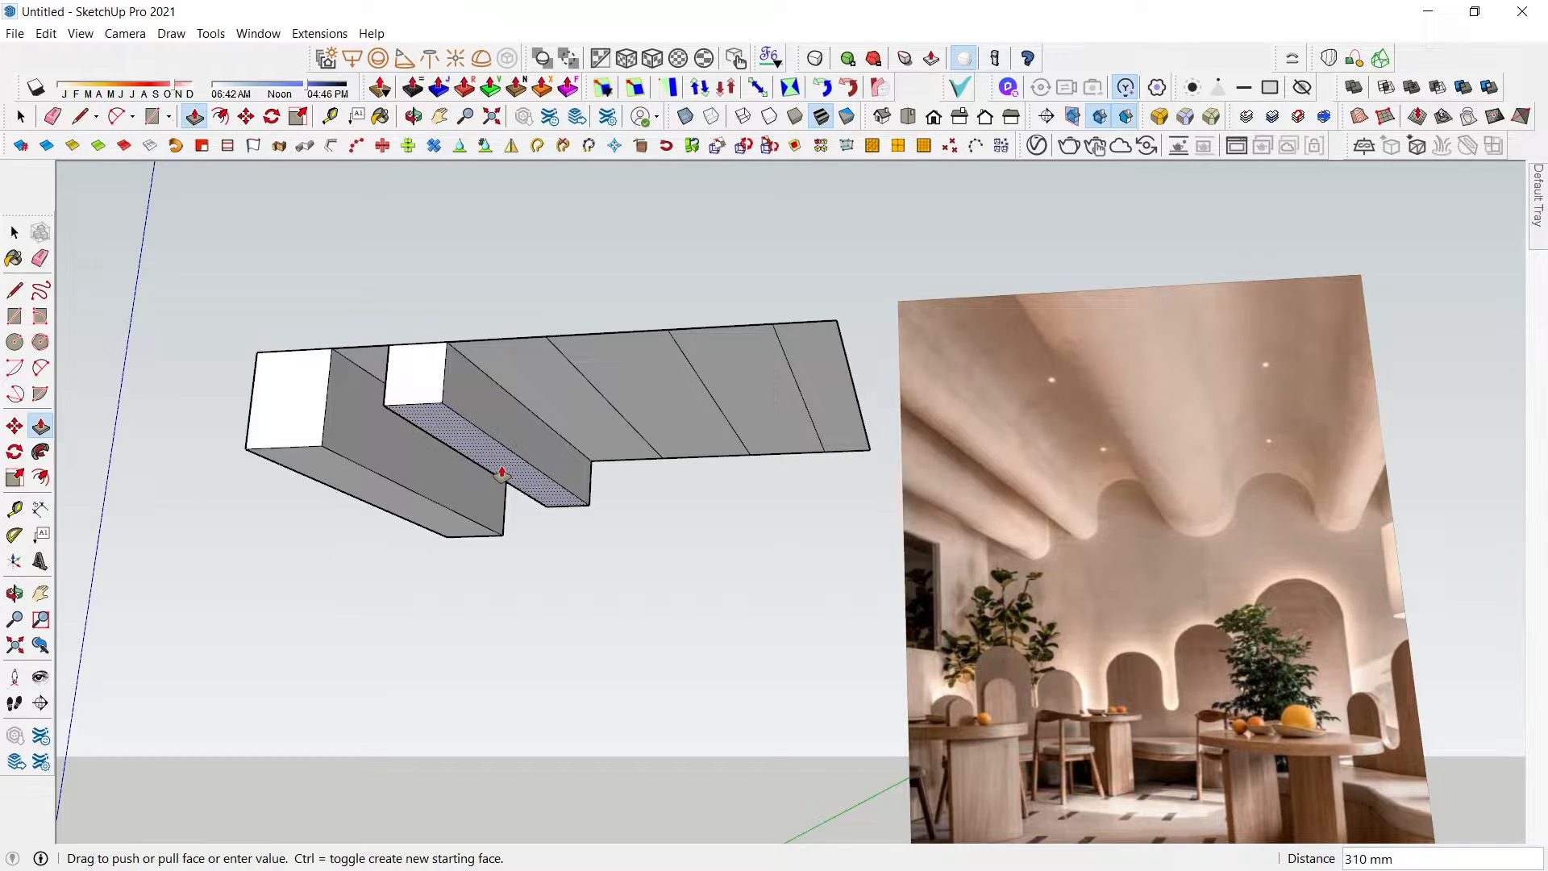
key(Return)
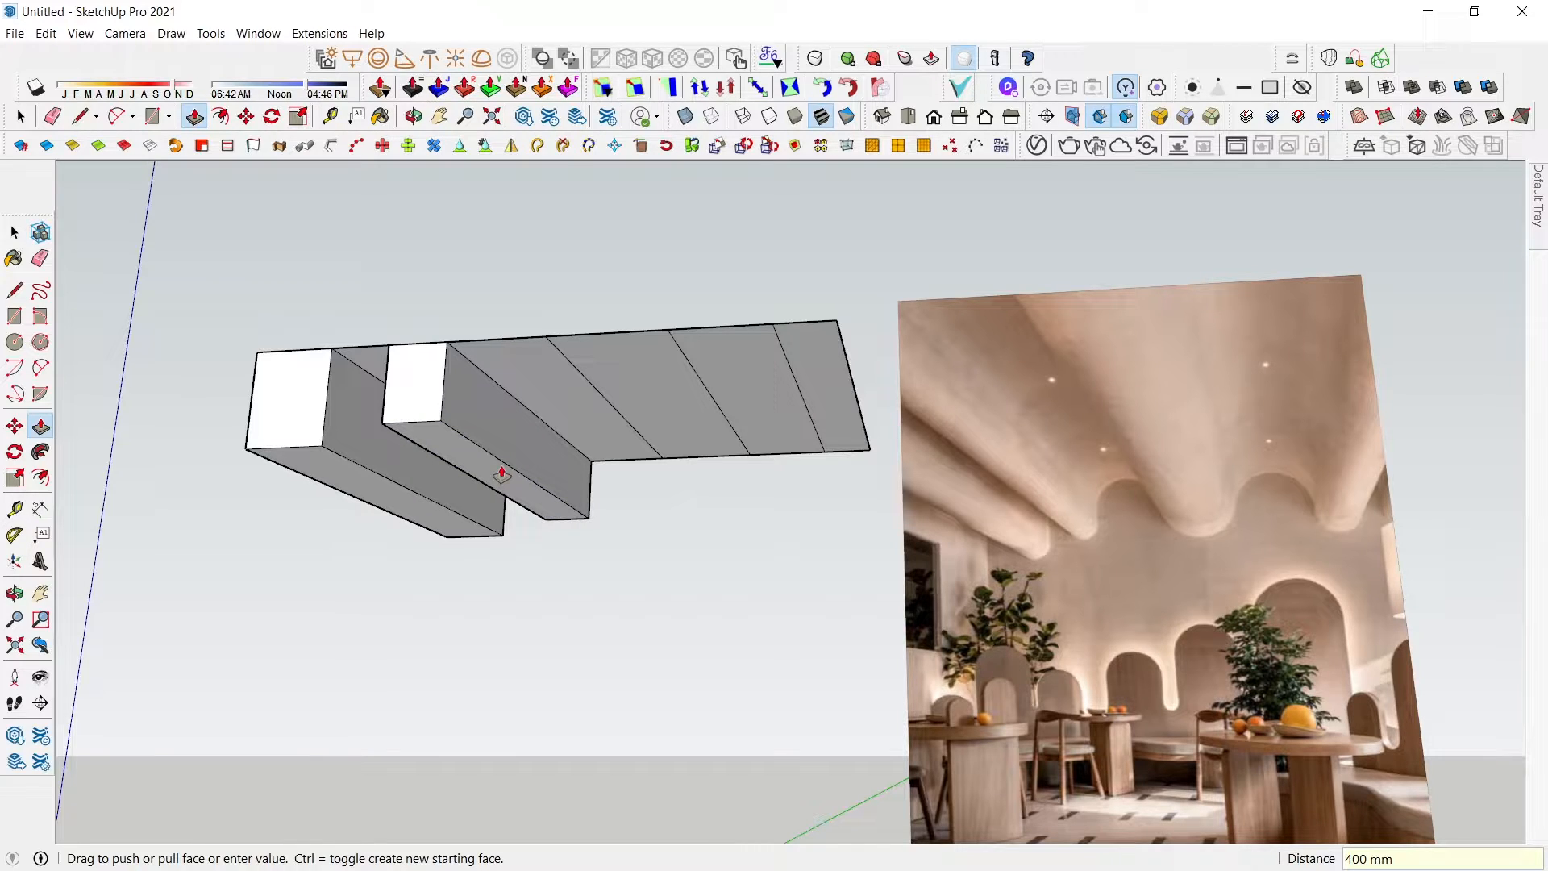
text(300)
key(Return)
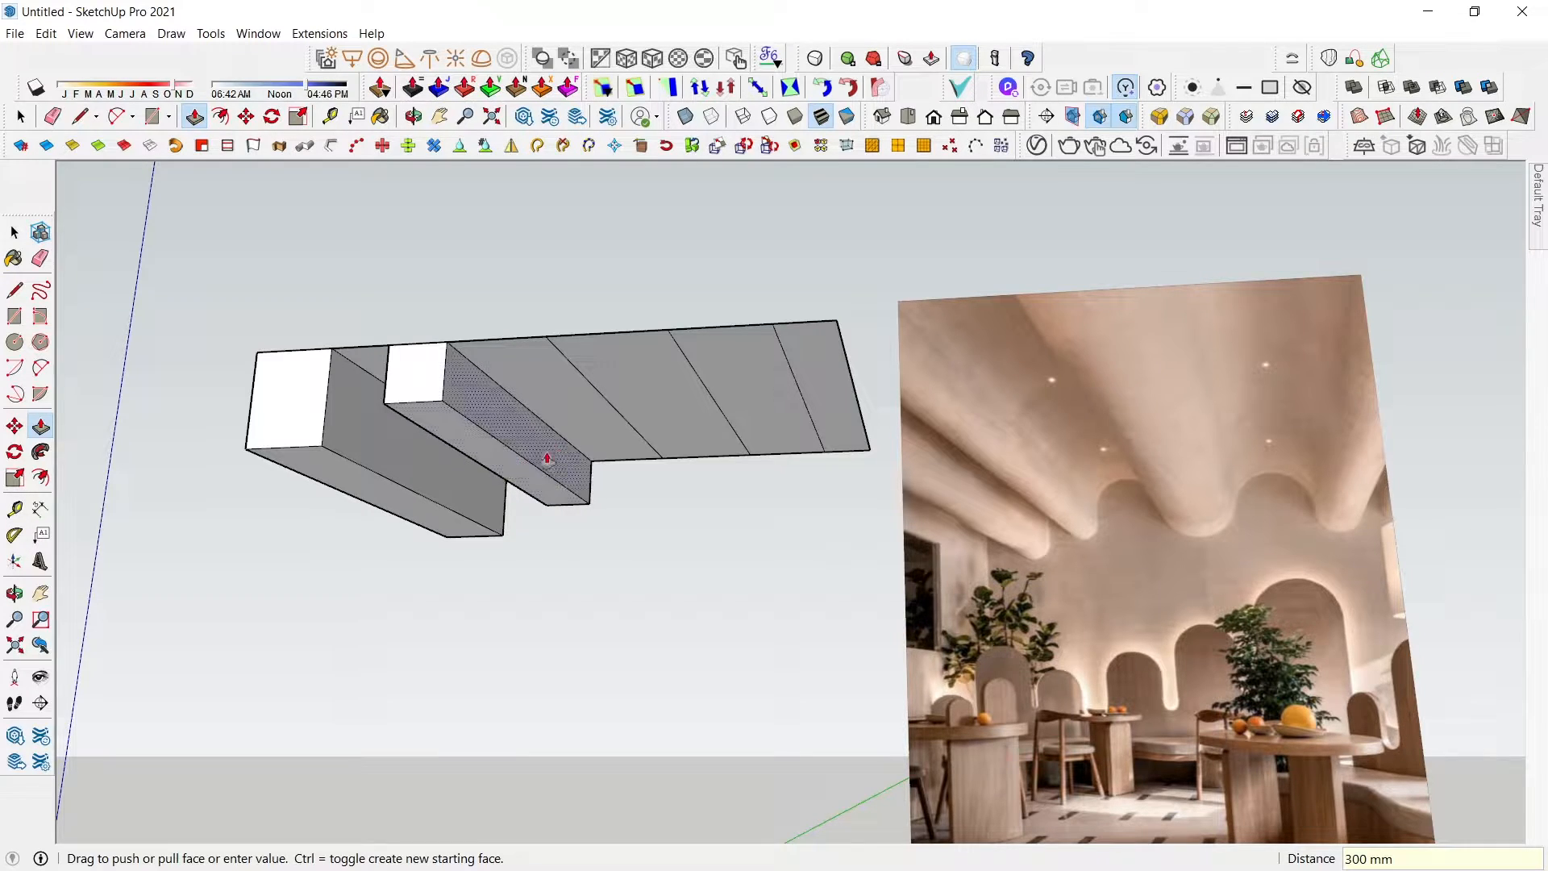
- Pull the 600 mm wide strip down and extend the 400 mm wide end strip further down
click(657, 423)
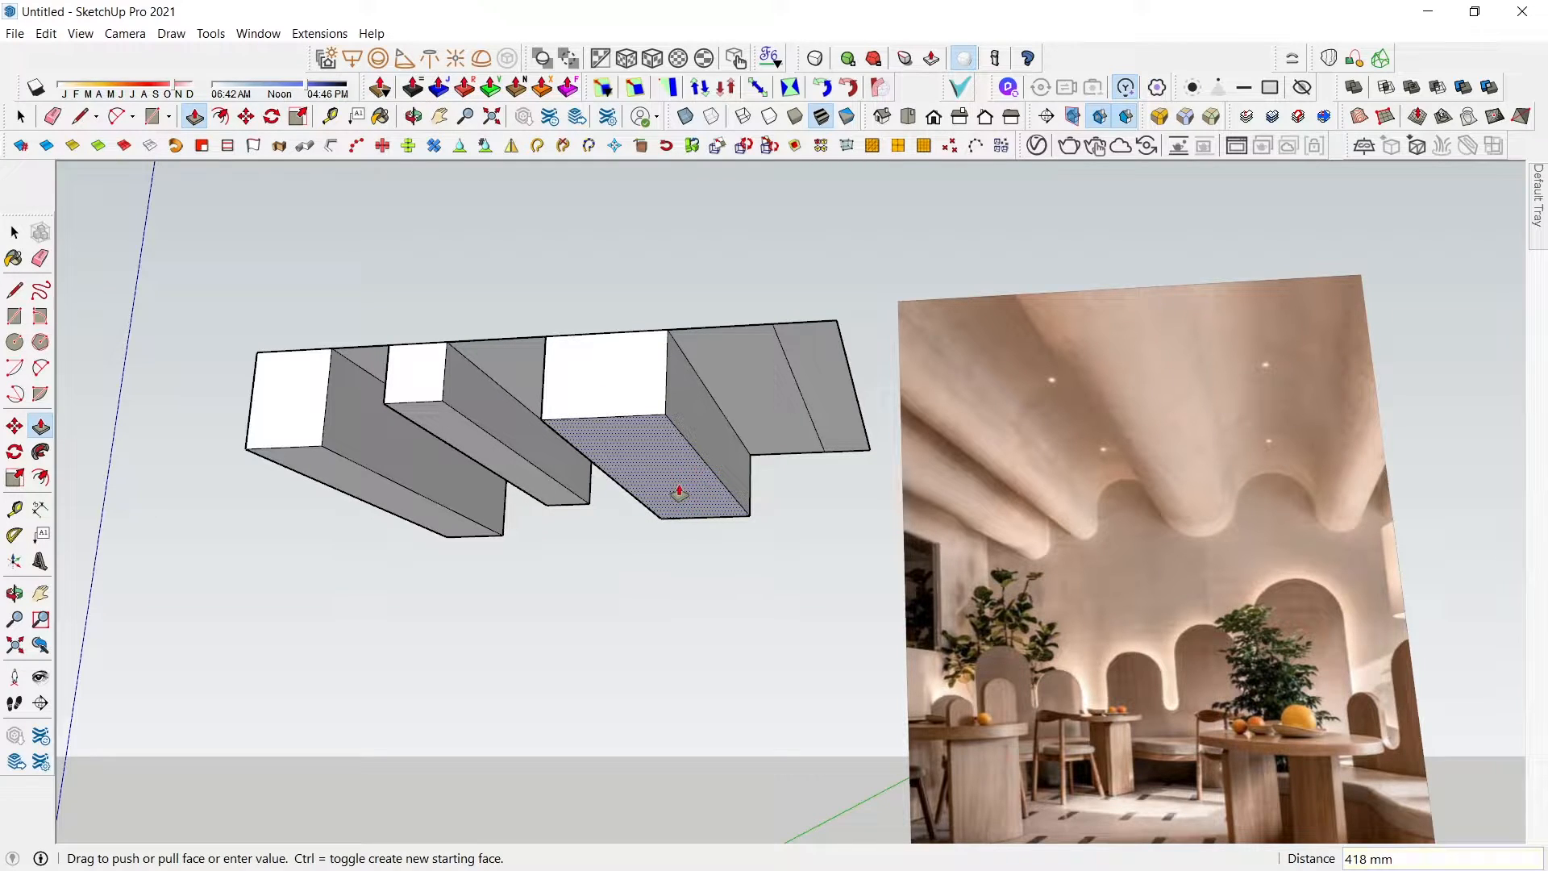
click(347, 464)
click(357, 510)
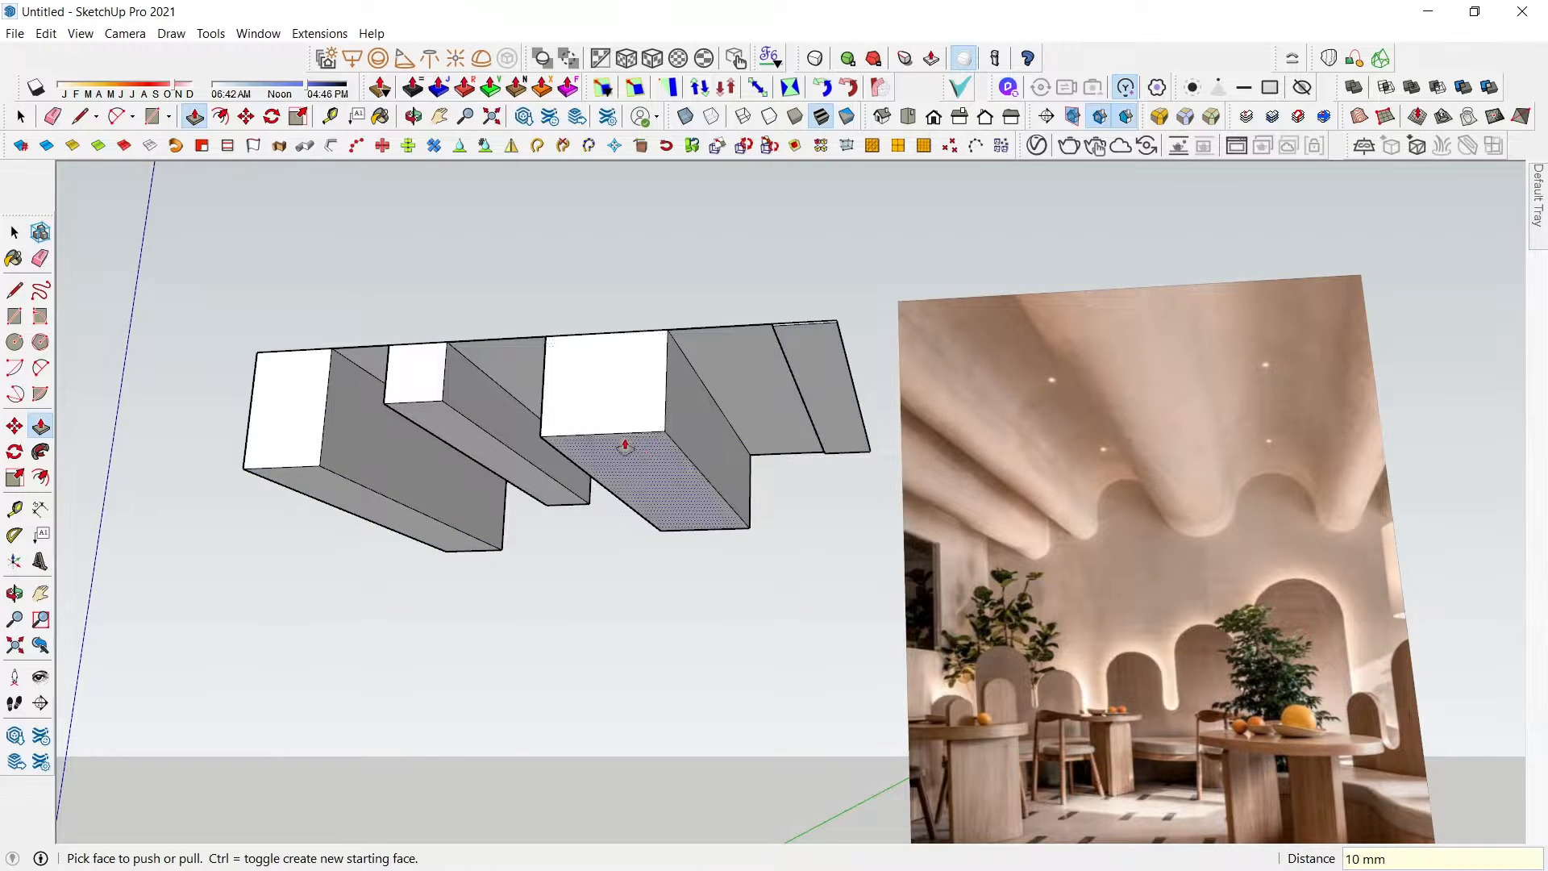
- Pull the last 300 mm wide strip down level with the underside of the third strip
click(824, 409)
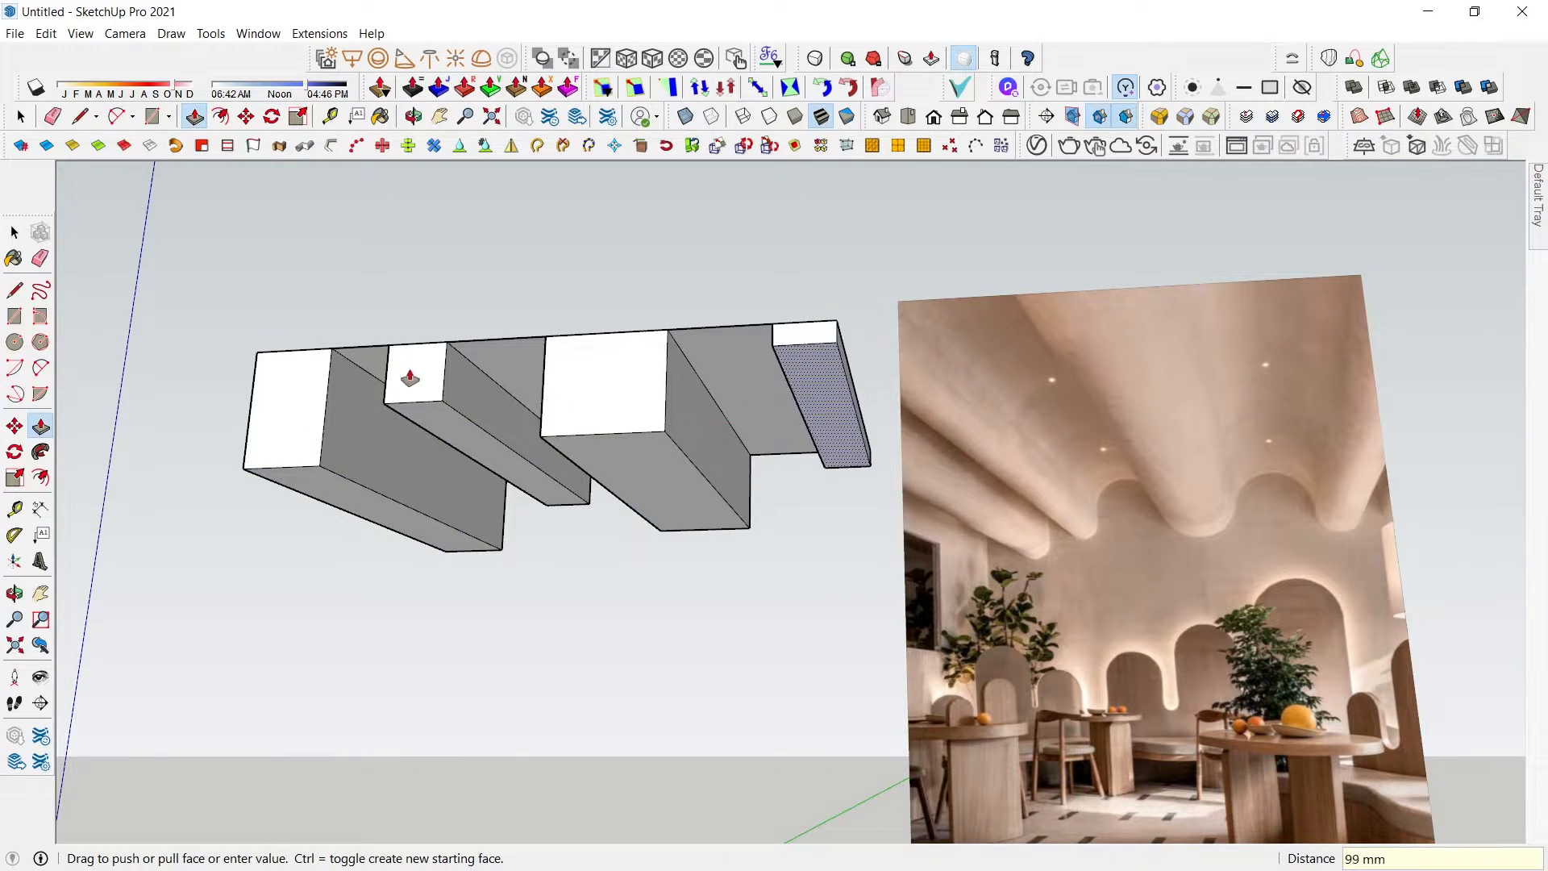
click(448, 413)
middle_drag(455, 411, 451, 526)
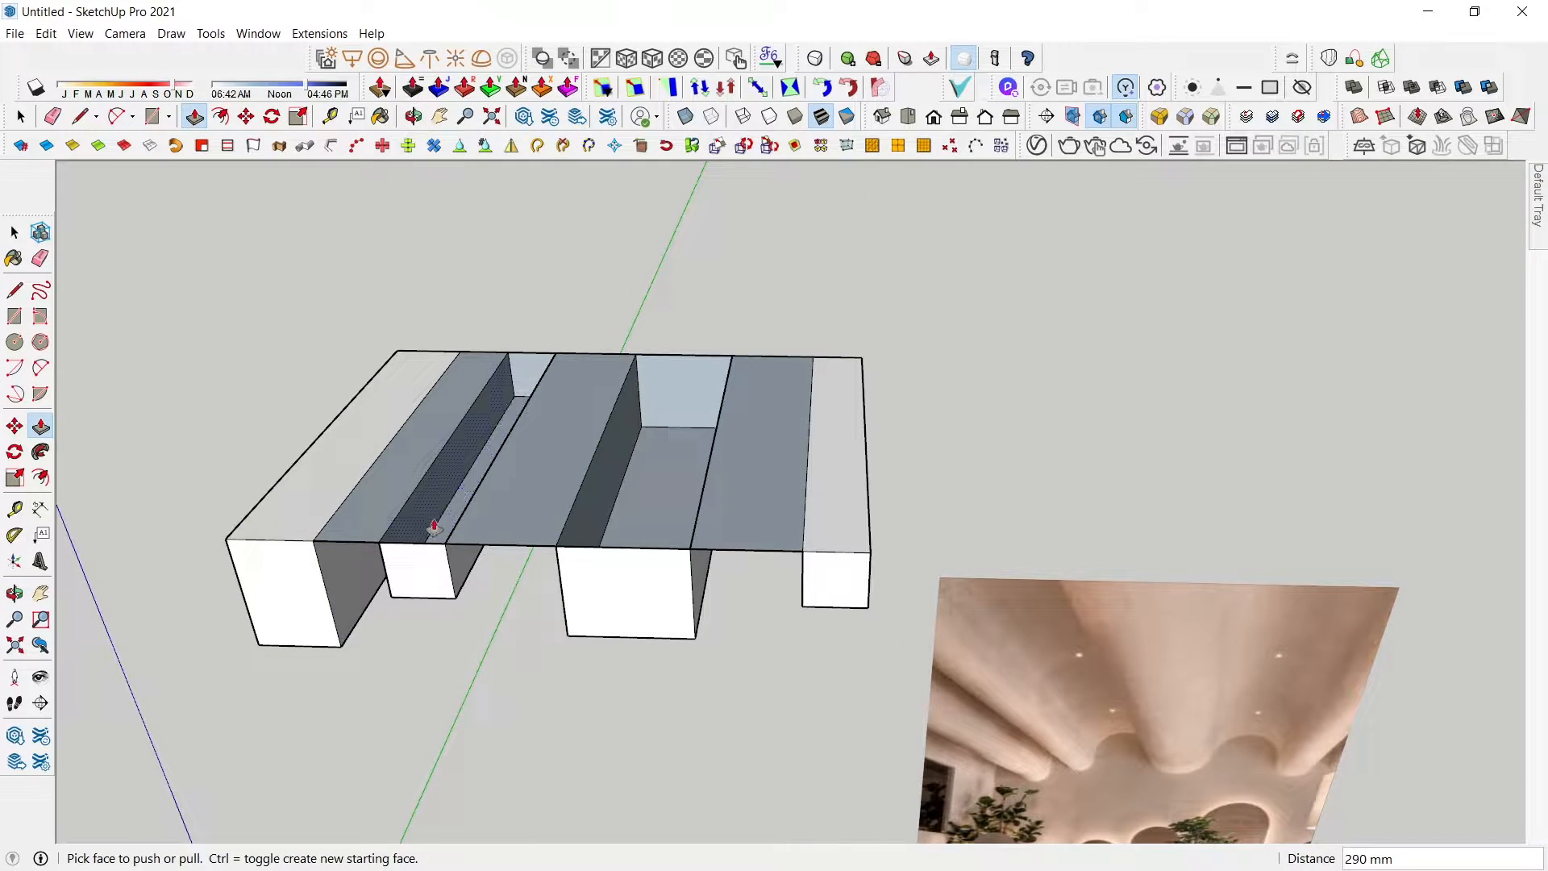
- Draw a line along the front upper edge between the outer corners to close the open strip tops with faces
key(l)
click(226, 538)
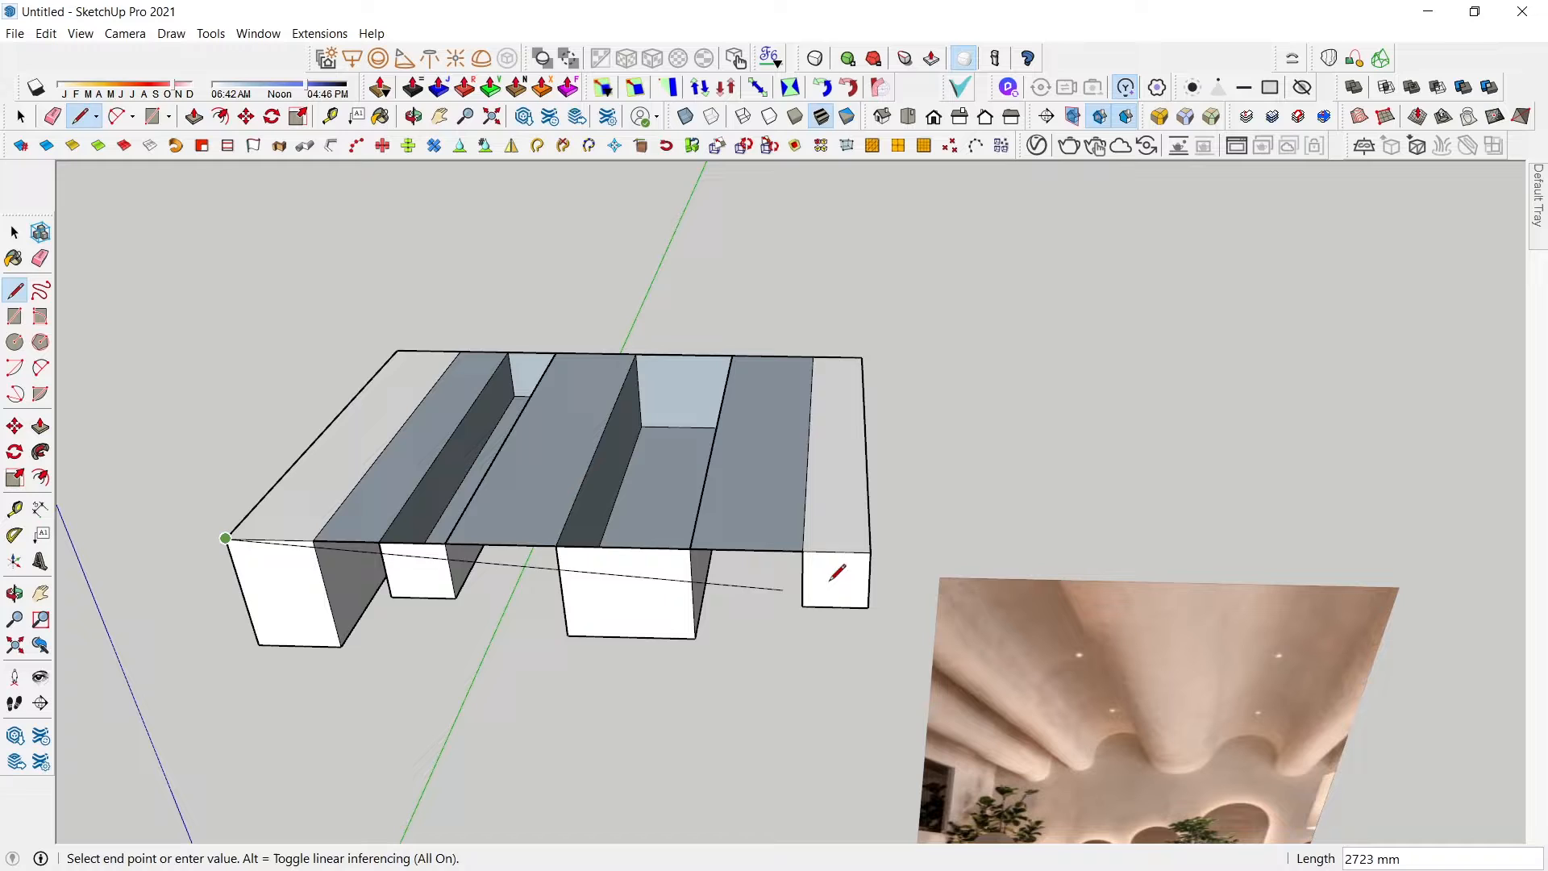
click(870, 553)
middle_drag(729, 548, 715, 484)
- Pull the top face of the 400 mm wide end strip up 100 mm
key(p)
scroll(714, 510, down, 2)
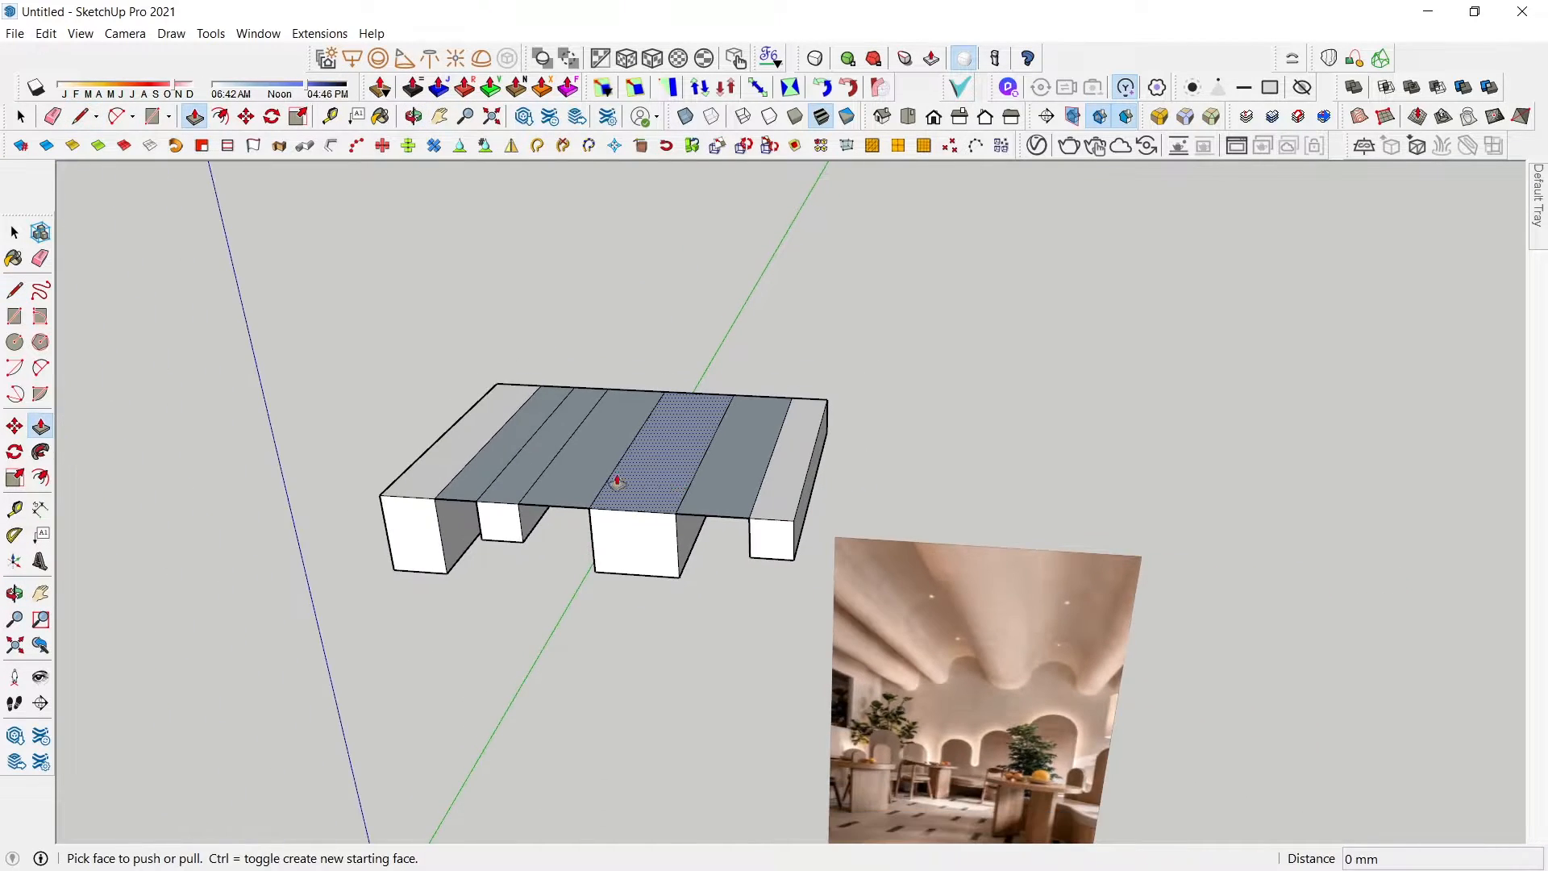
scroll(452, 477, up, 1)
click(434, 492)
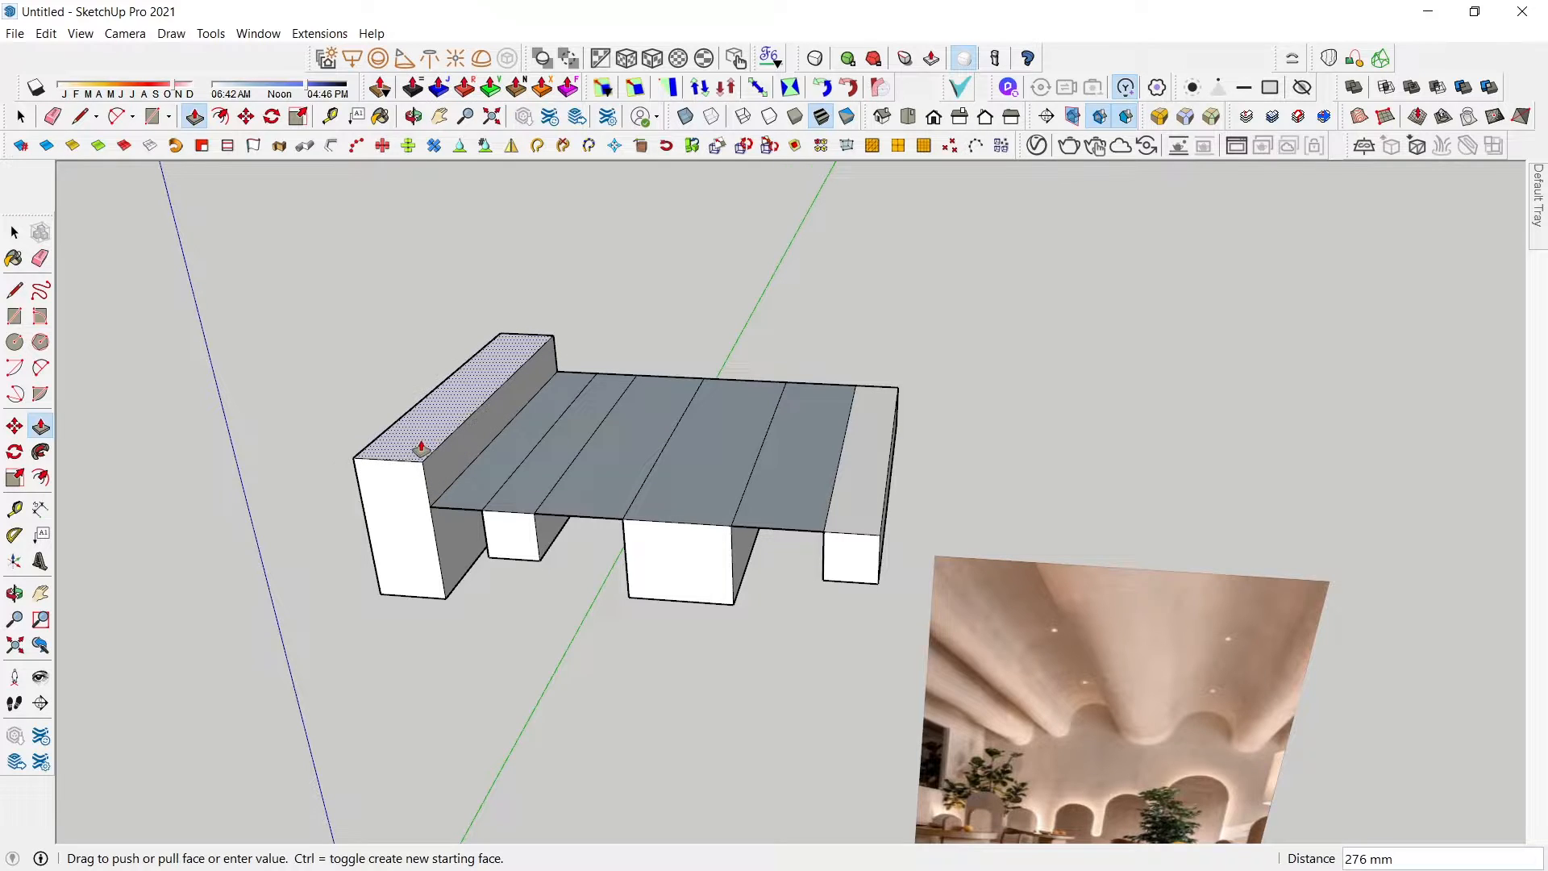
text(100)
key(Return)
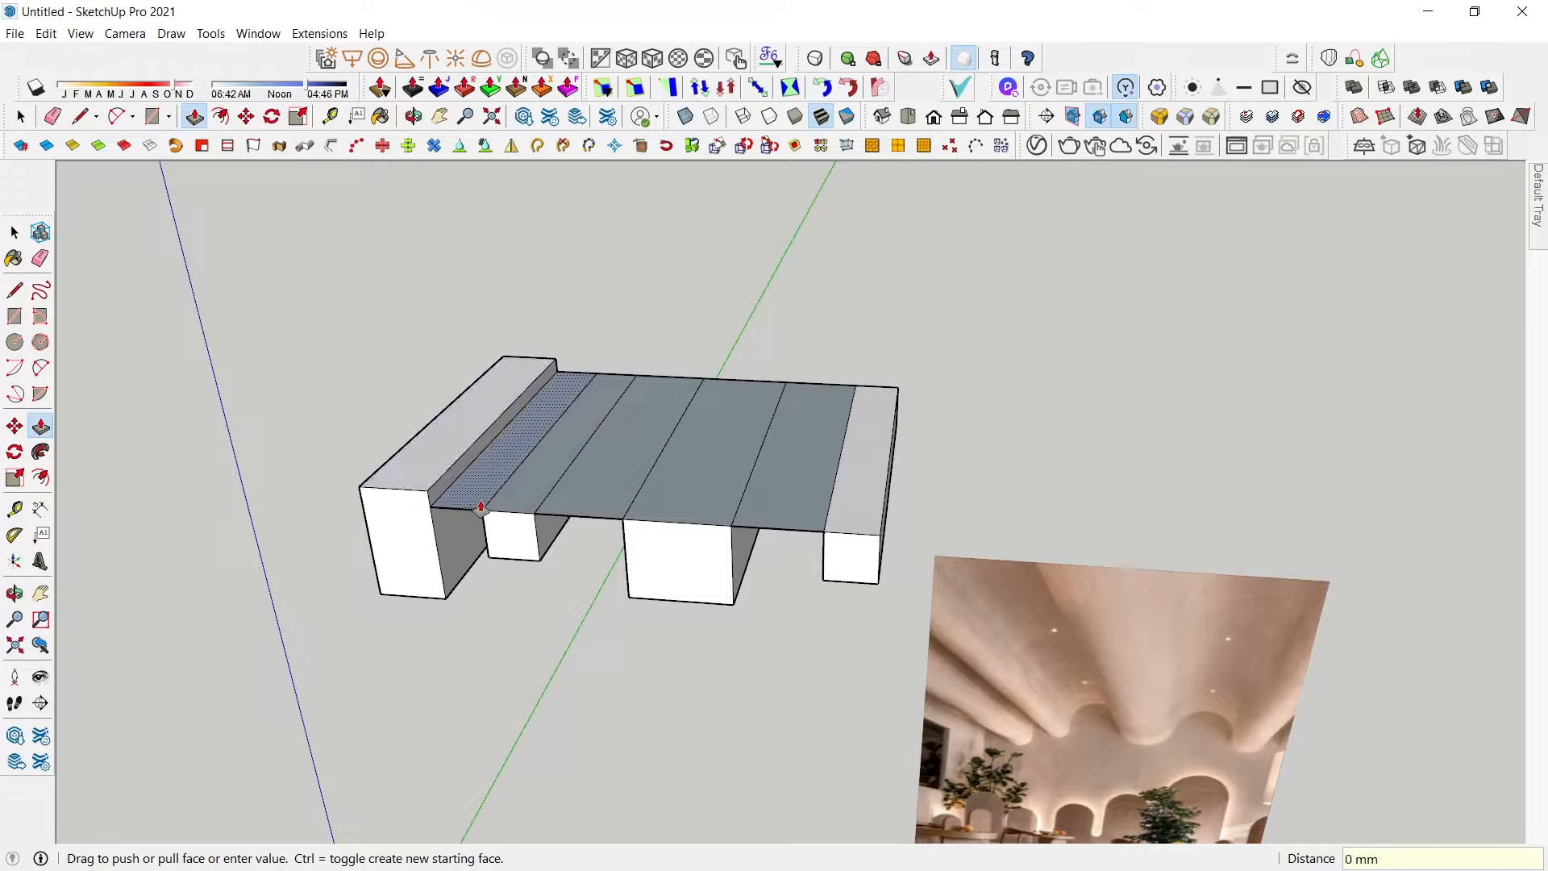
- Pull the top faces of the other six strips up 100 mm, flush with the raised end strip
click(449, 463)
click(401, 475)
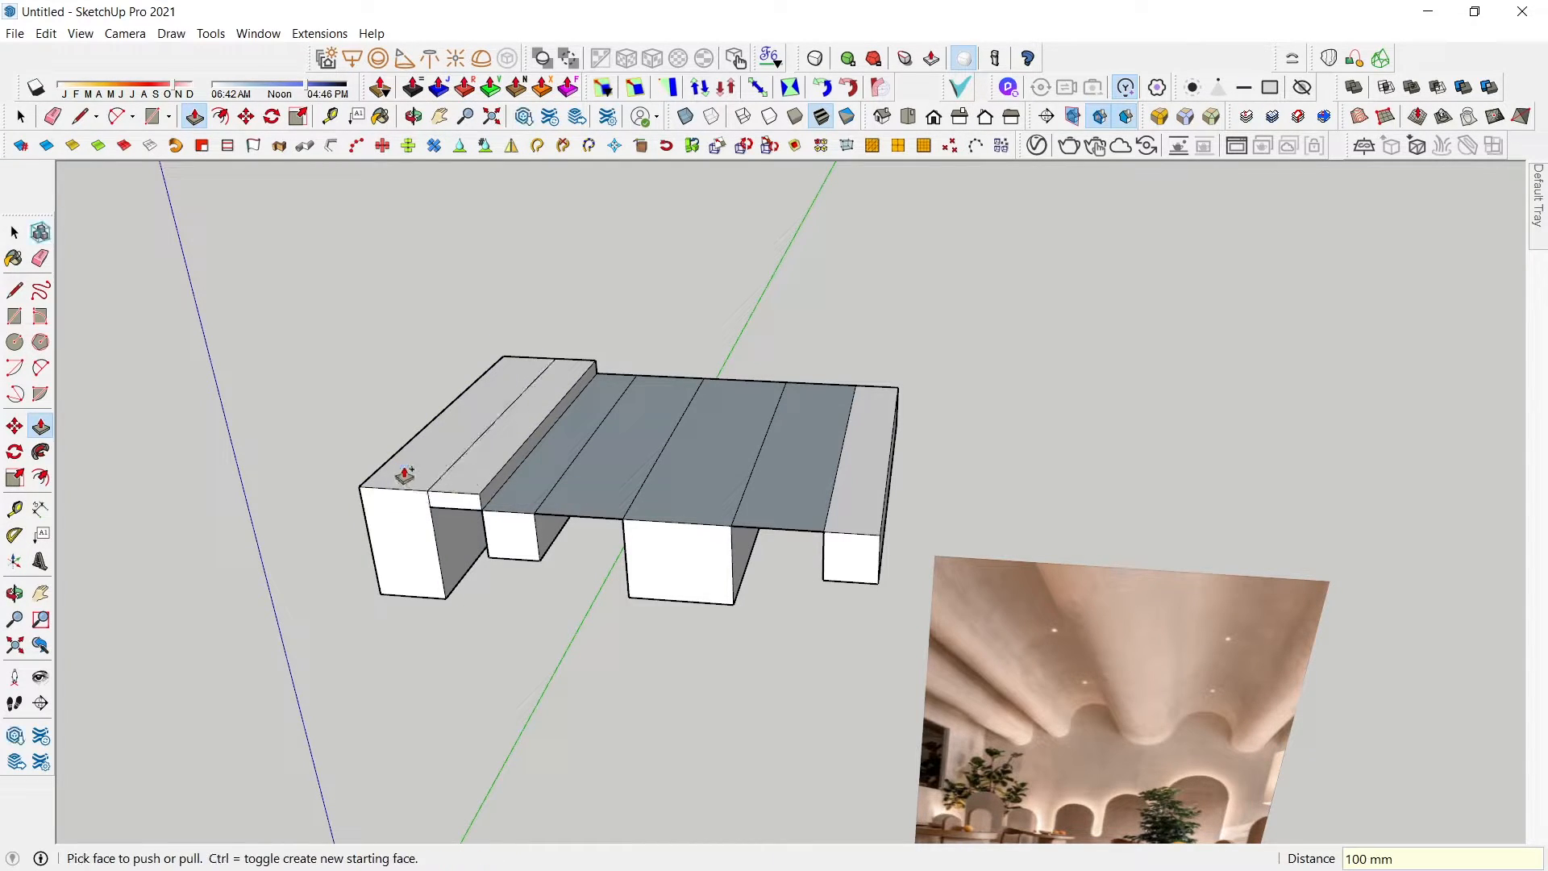
middle_drag(404, 473, 543, 485)
click(543, 472)
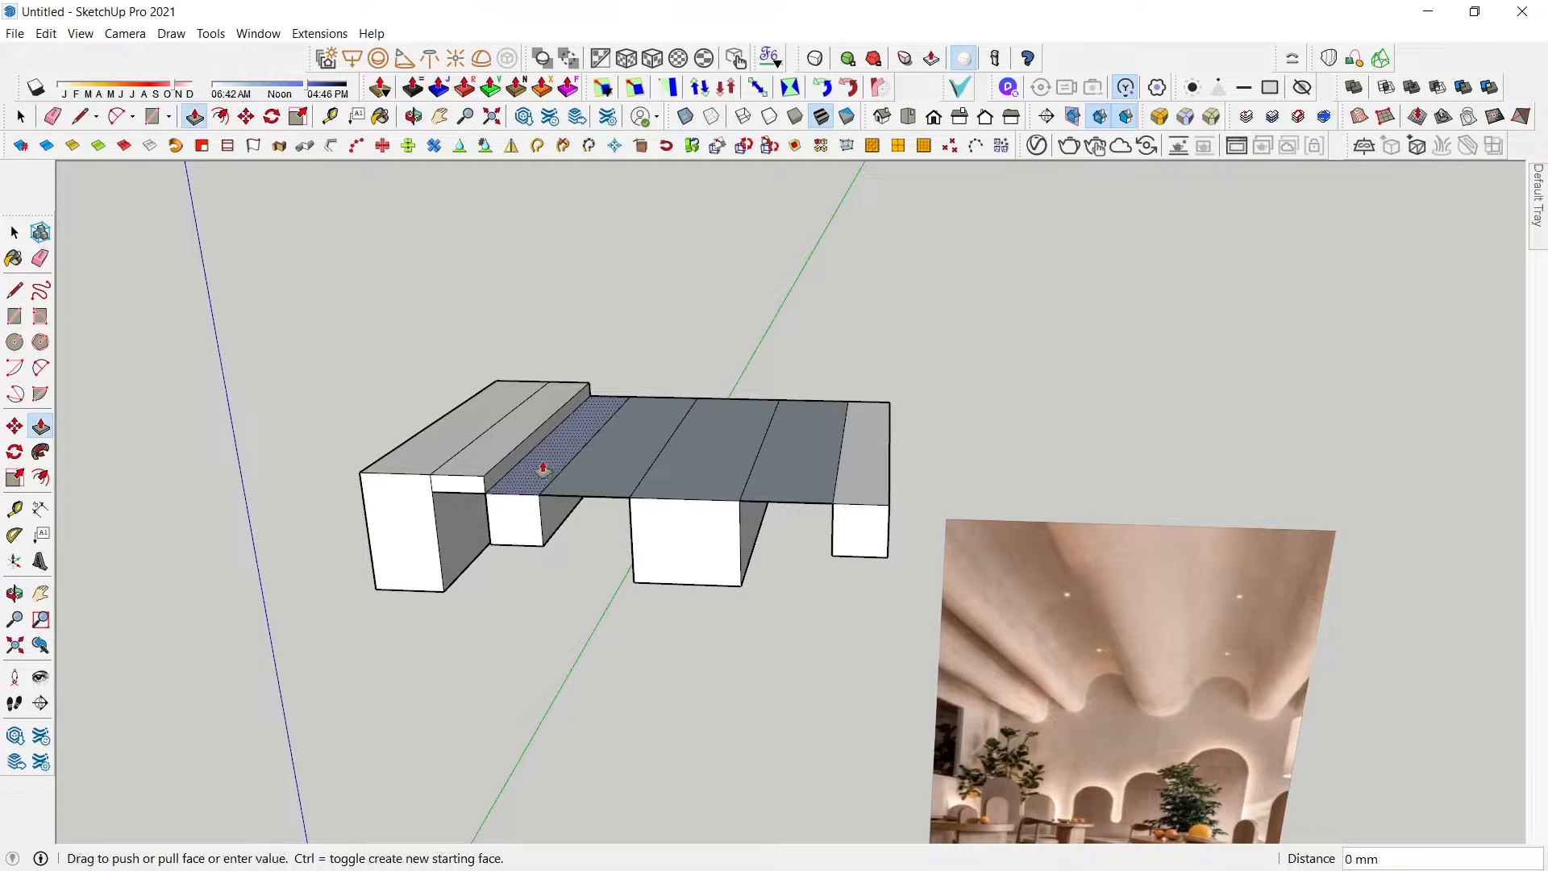
click(482, 456)
click(587, 459)
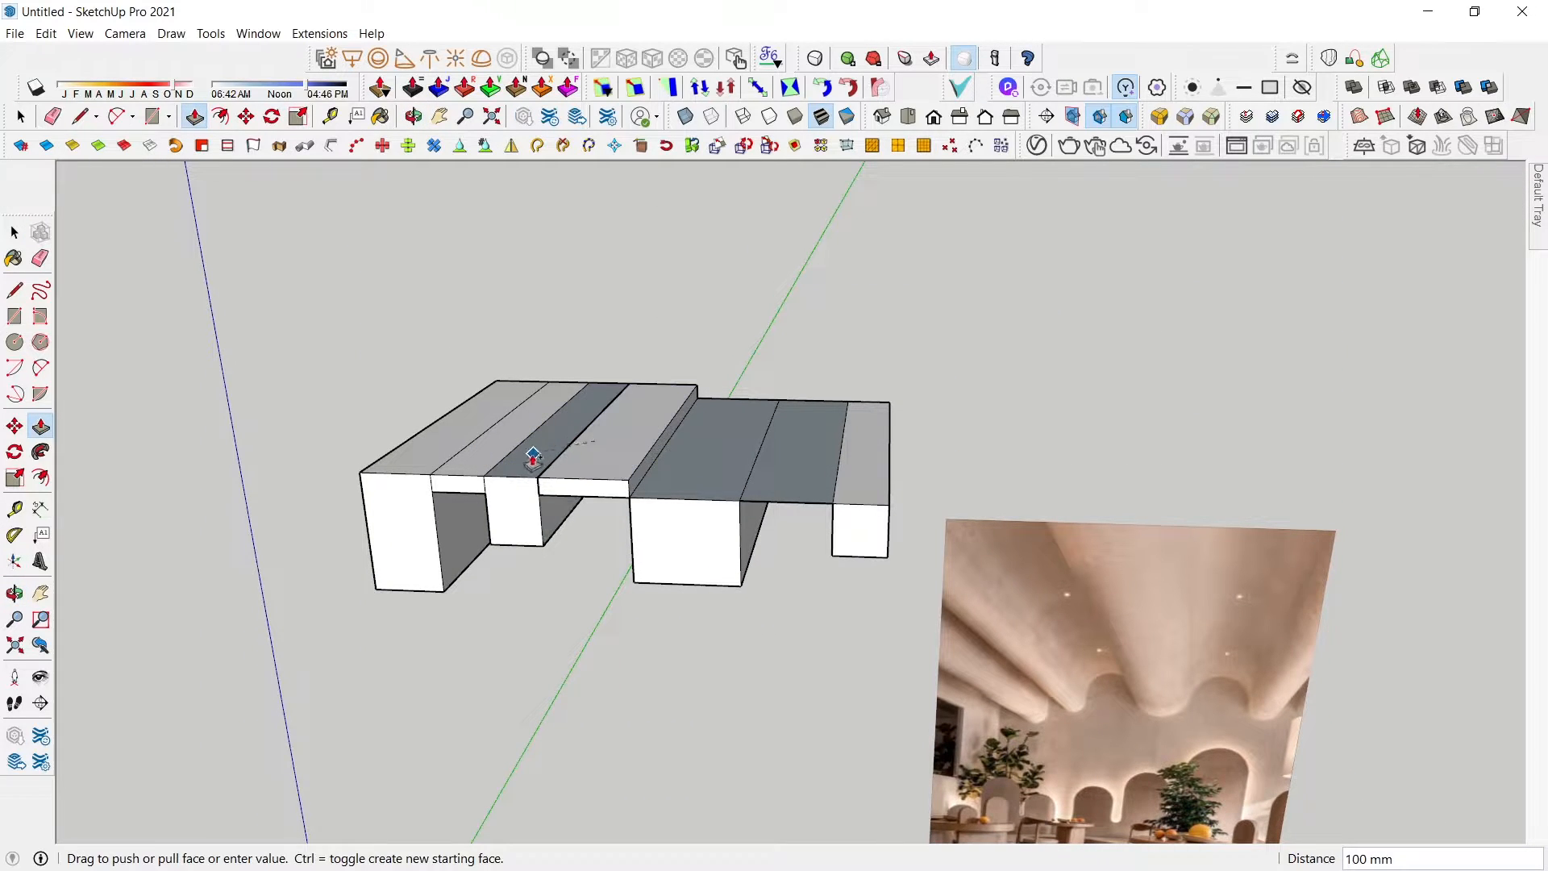
click(529, 454)
click(663, 460)
click(631, 458)
click(767, 474)
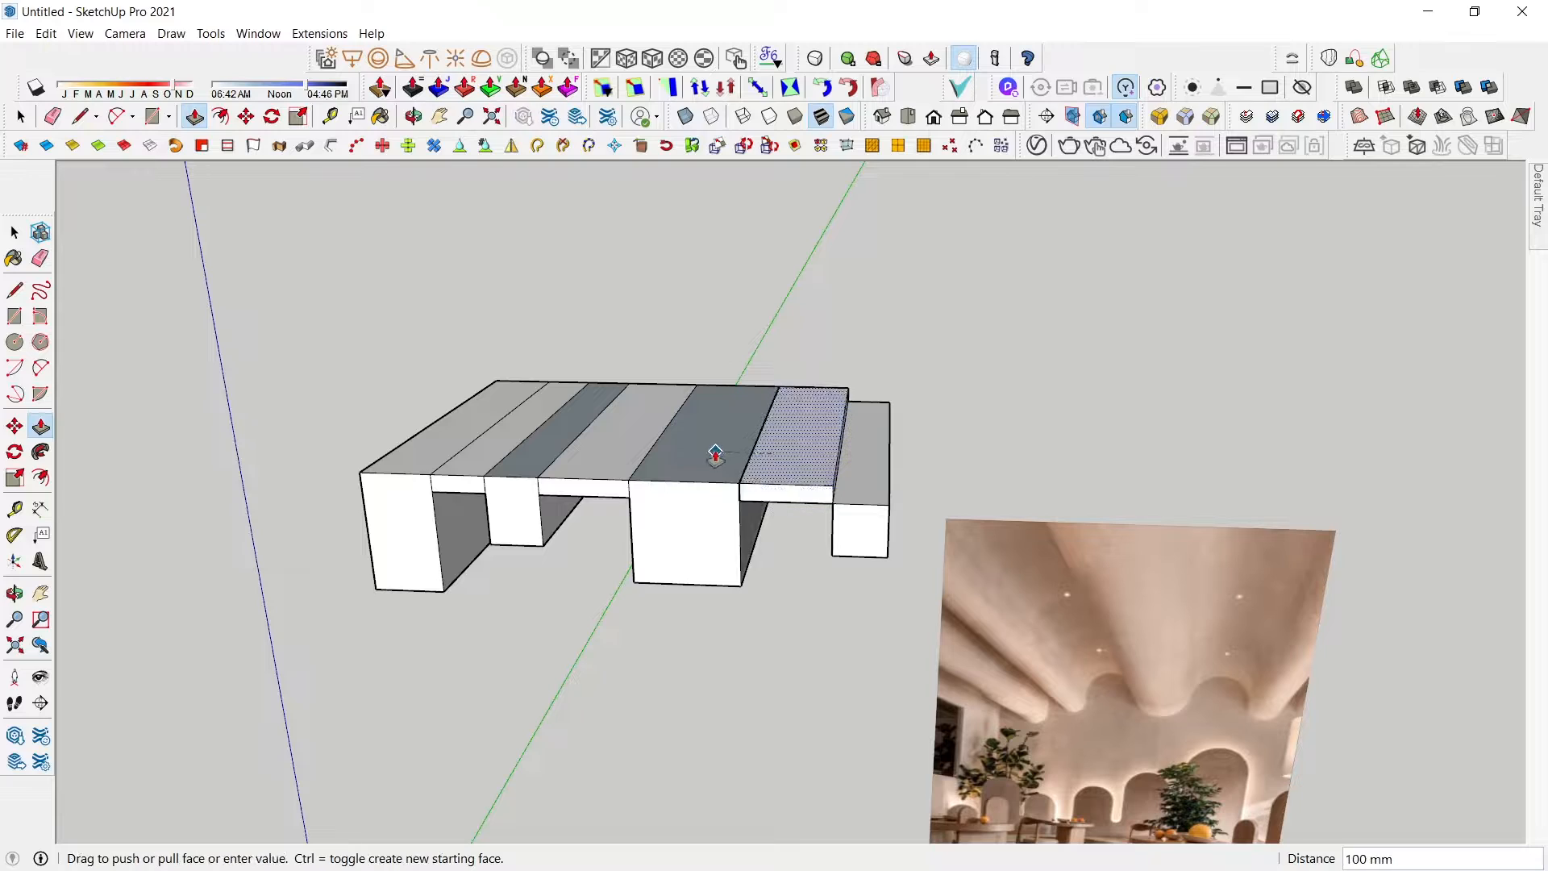
click(705, 452)
click(847, 487)
click(815, 463)
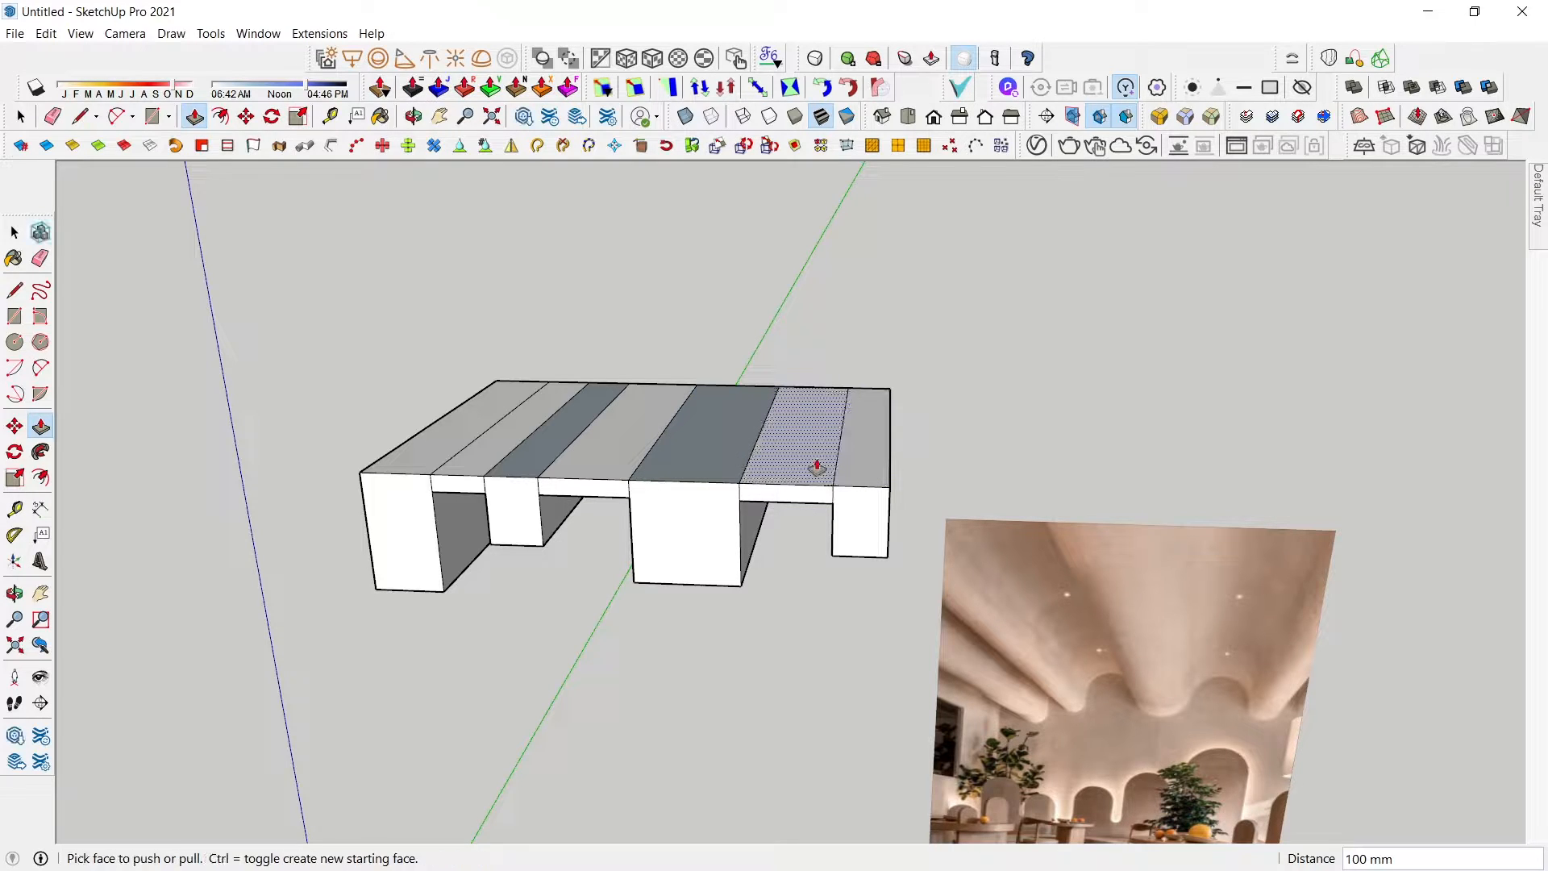
- Erase the dividing edges between the strips on the slab's top face and front face
key(e)
mouse_move(861, 438)
mouse_down()
mouse_move(467, 418)
mouse_move(443, 478)
mouse_move(889, 487)
mouse_up()
scroll(428, 476, up, 2)
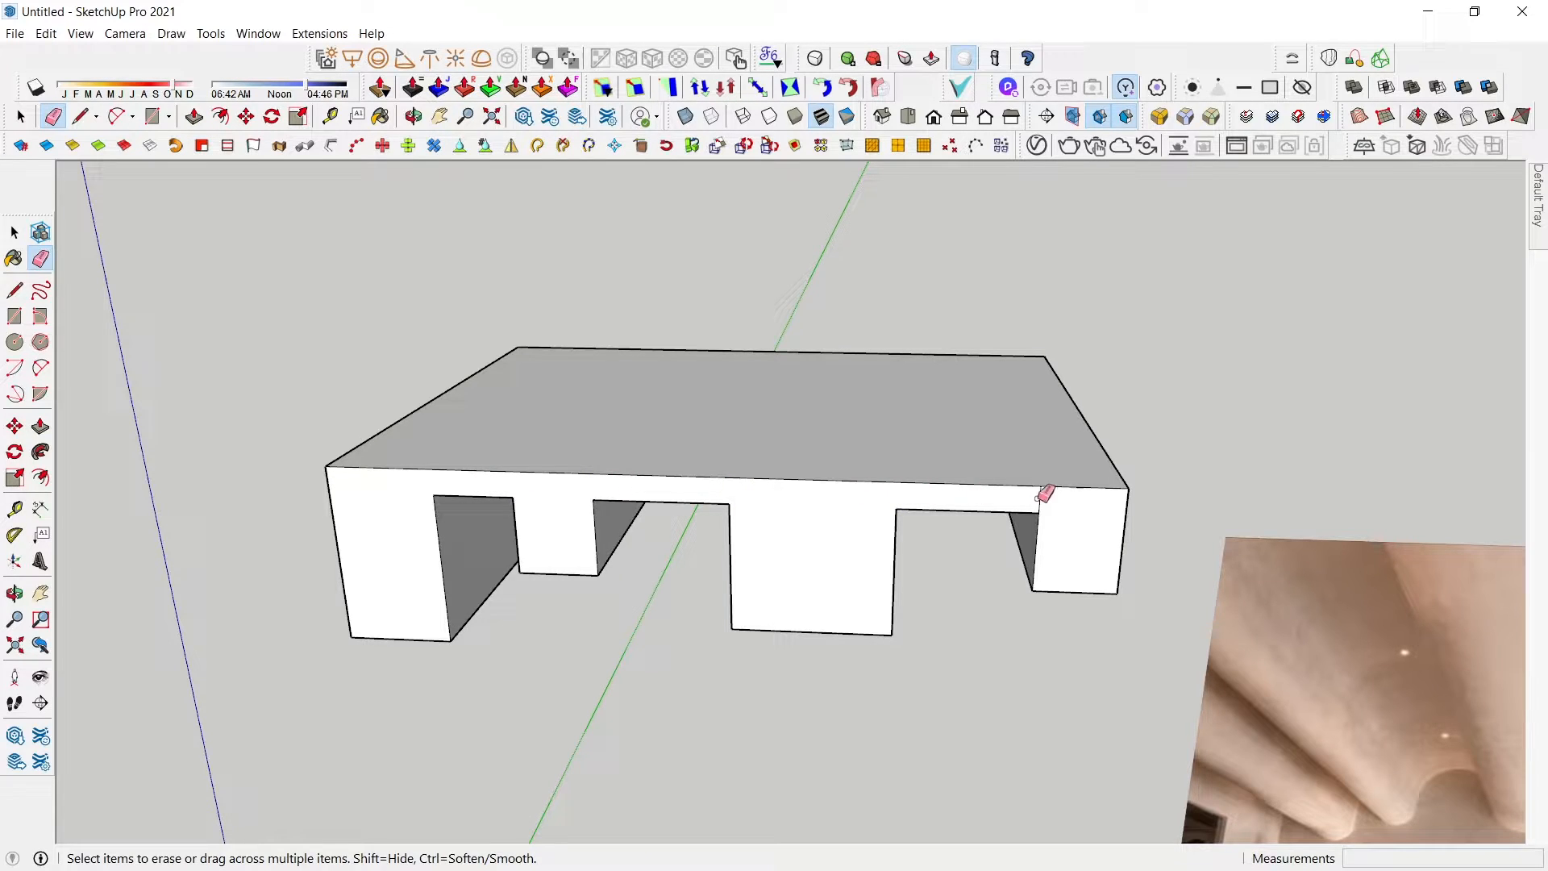
click(1038, 498)
- Erase the vertical dividing edges between the strips on the opposite end face of the slab
scroll(1038, 497, down, 3)
middle_drag(629, 418, 1258, 387)
middle_drag(726, 435, 1223, 364)
scroll(635, 442, up, 3)
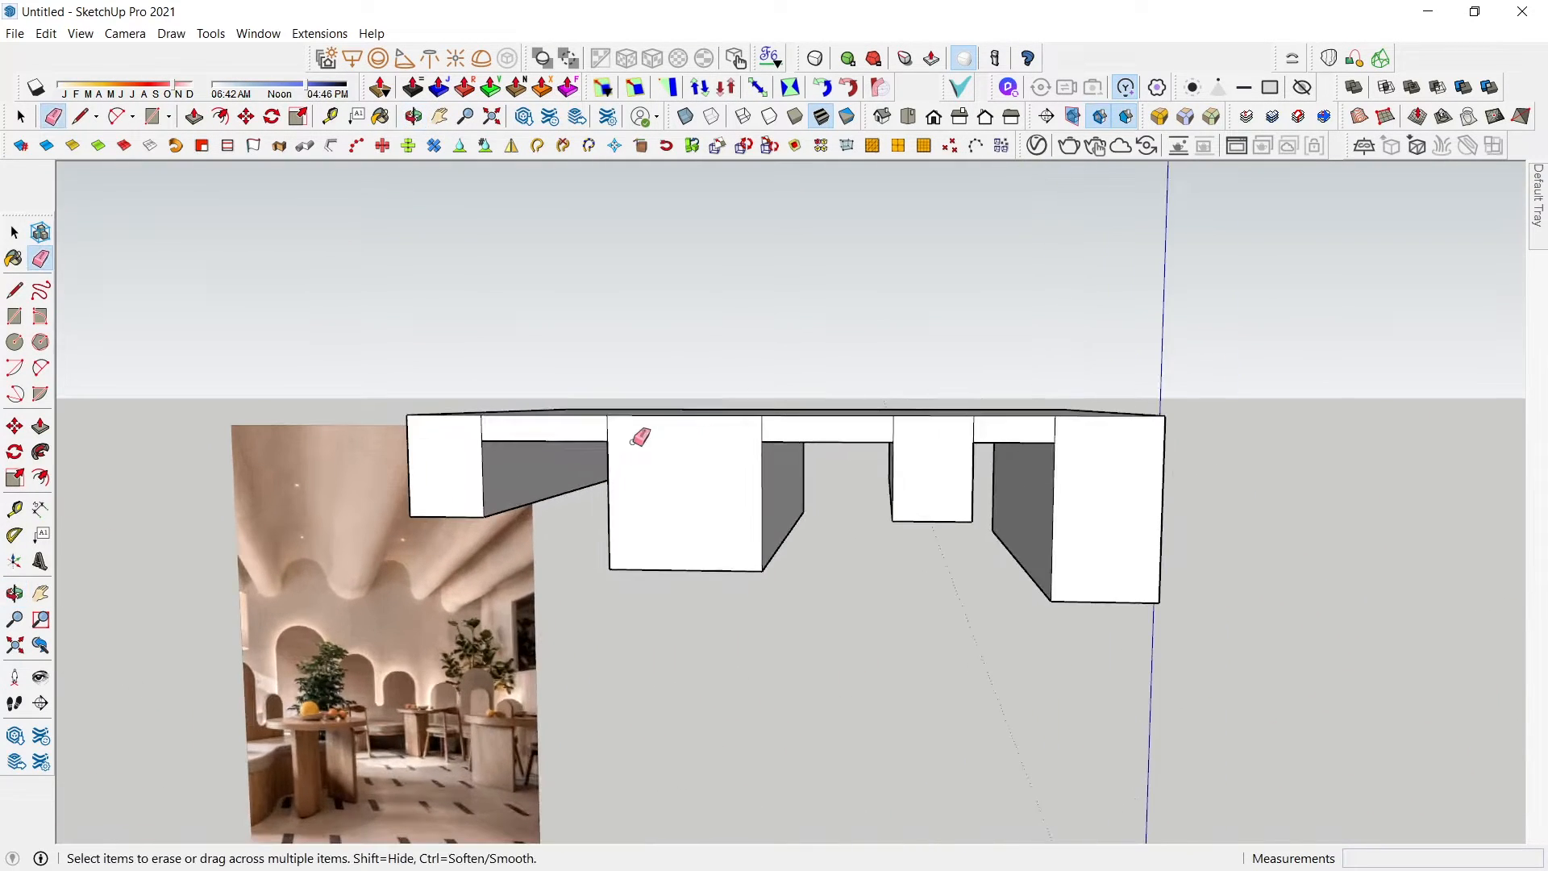
scroll(641, 436, up, 2)
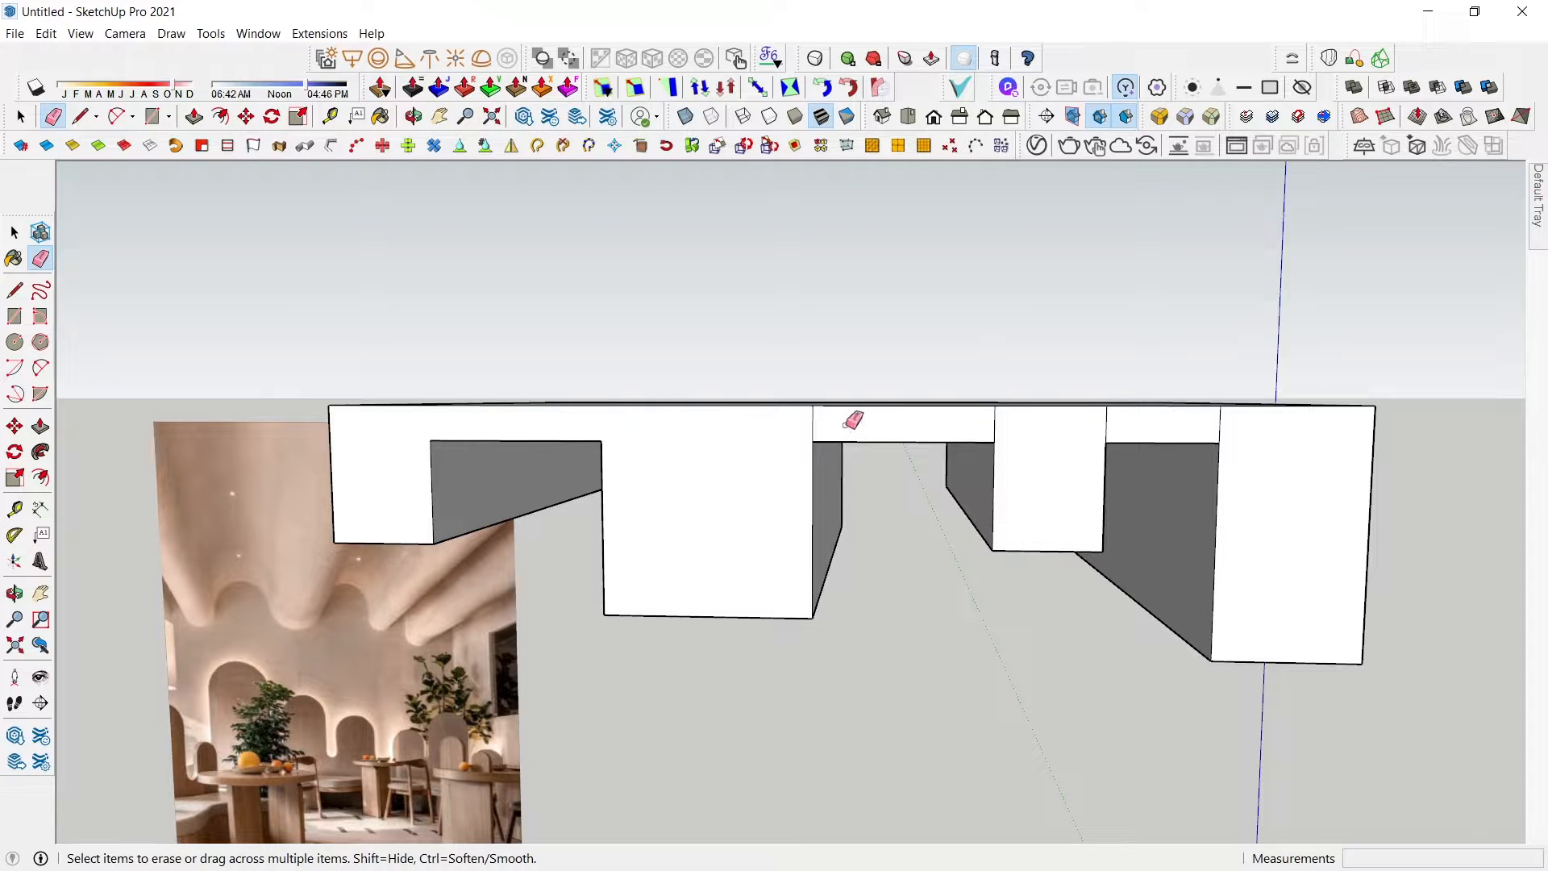
click(812, 424)
- Measure from the inner lower edge of the 400 mm wide end rib to the middle of its underside
scroll(1107, 423, down, 4)
middle_drag(339, 453, 903, 431)
mouse_move(560, 443)
middle_down()
mouse_move(933, 398)
mouse_move(807, 190)
middle_up()
scroll(594, 494, up, 3)
key(t)
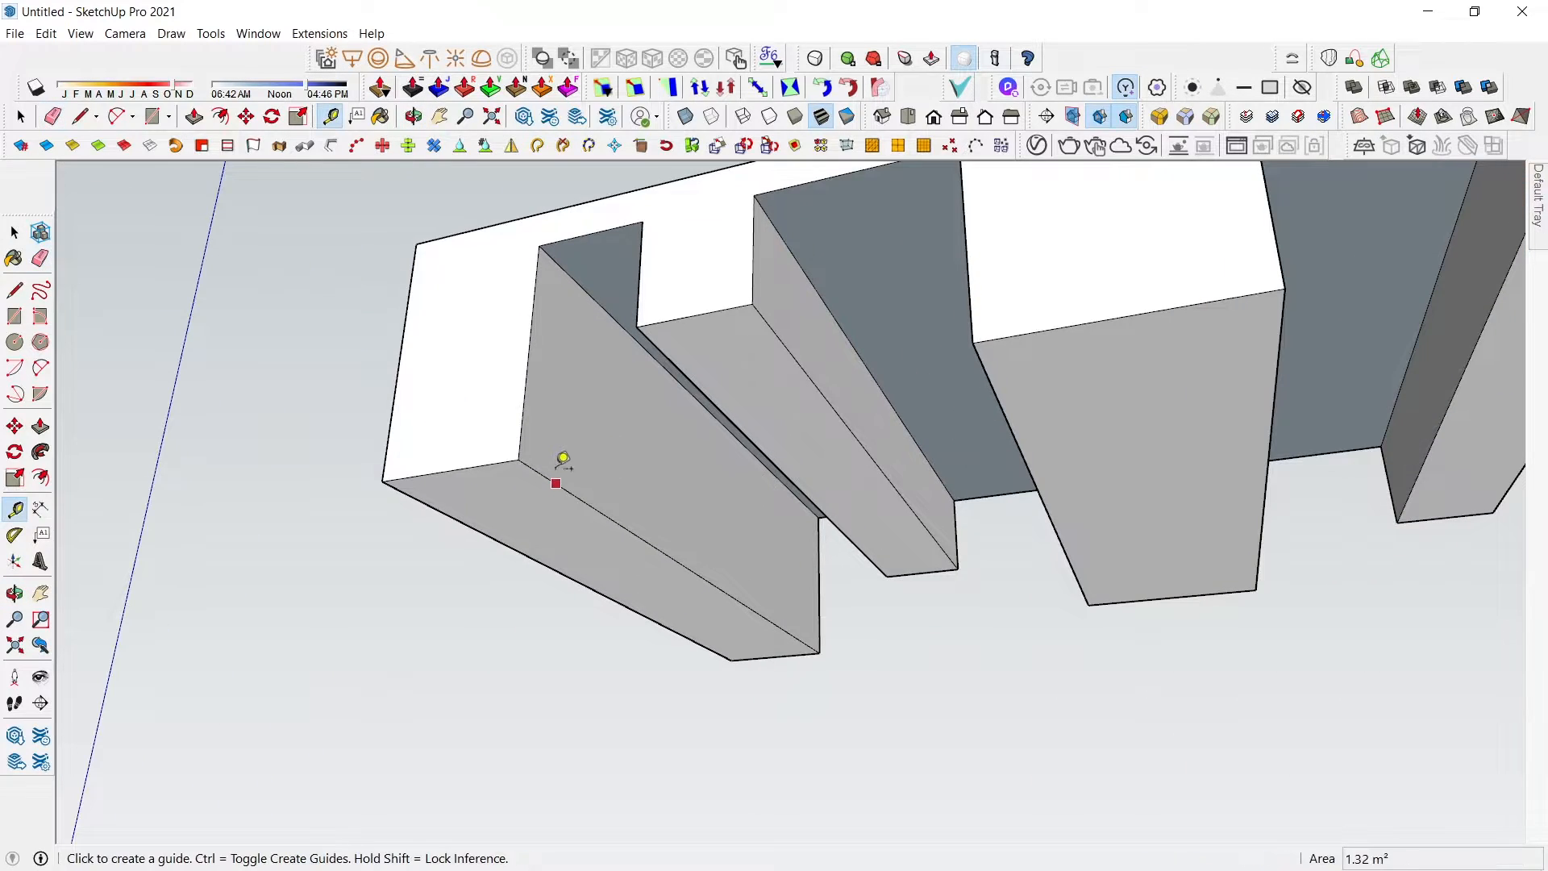
click(550, 472)
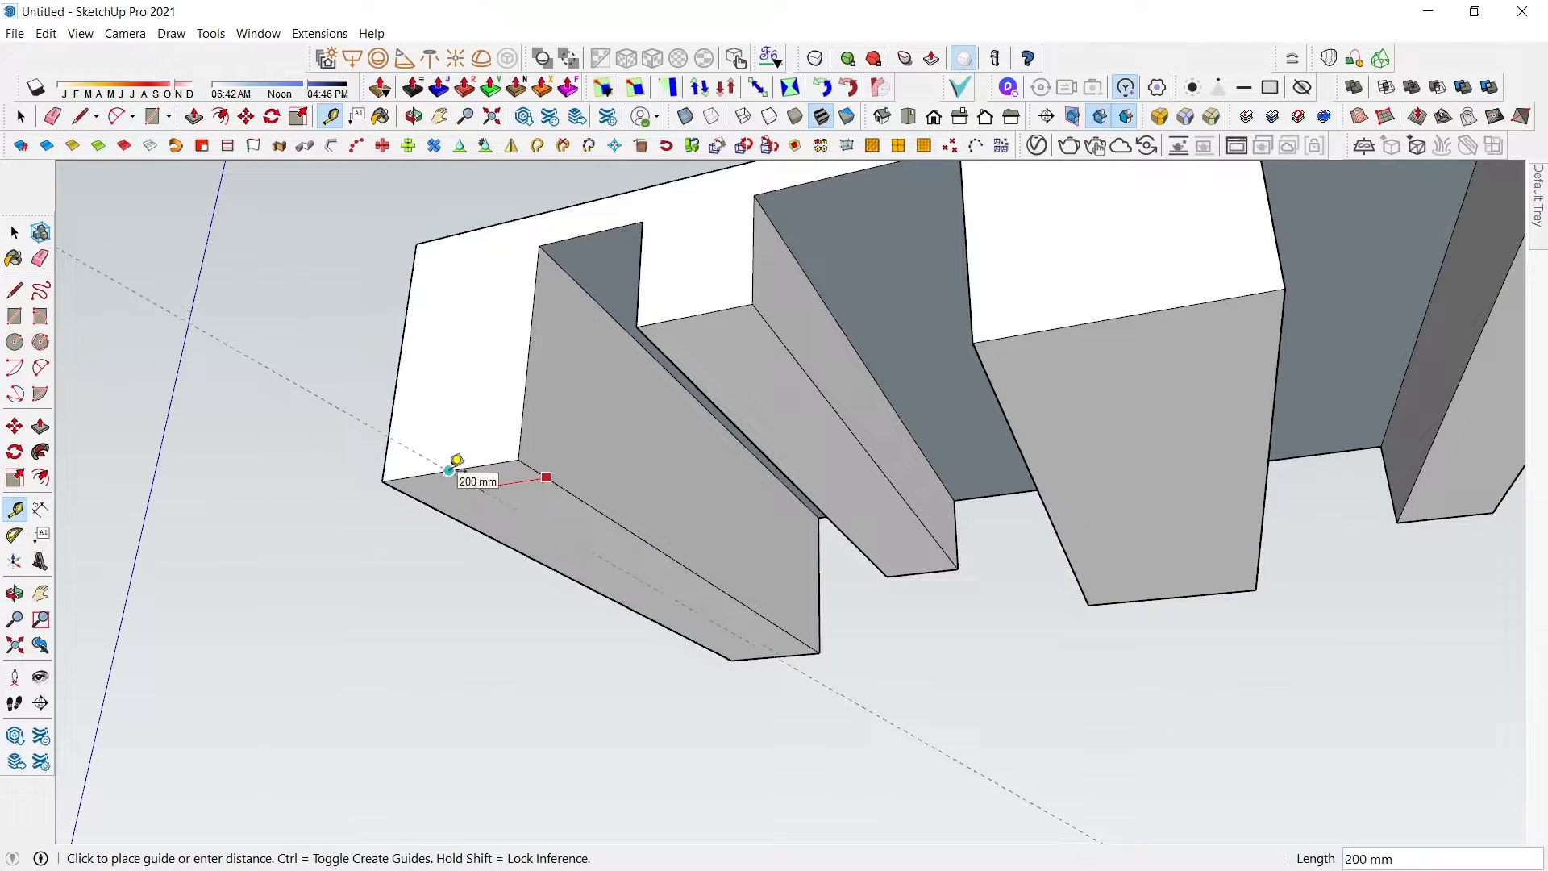
key(Escape)
- Round both lower long edges of the 400 mm wide end rib with Round Corner at a 200 mm offset
key(space)
click(565, 492)
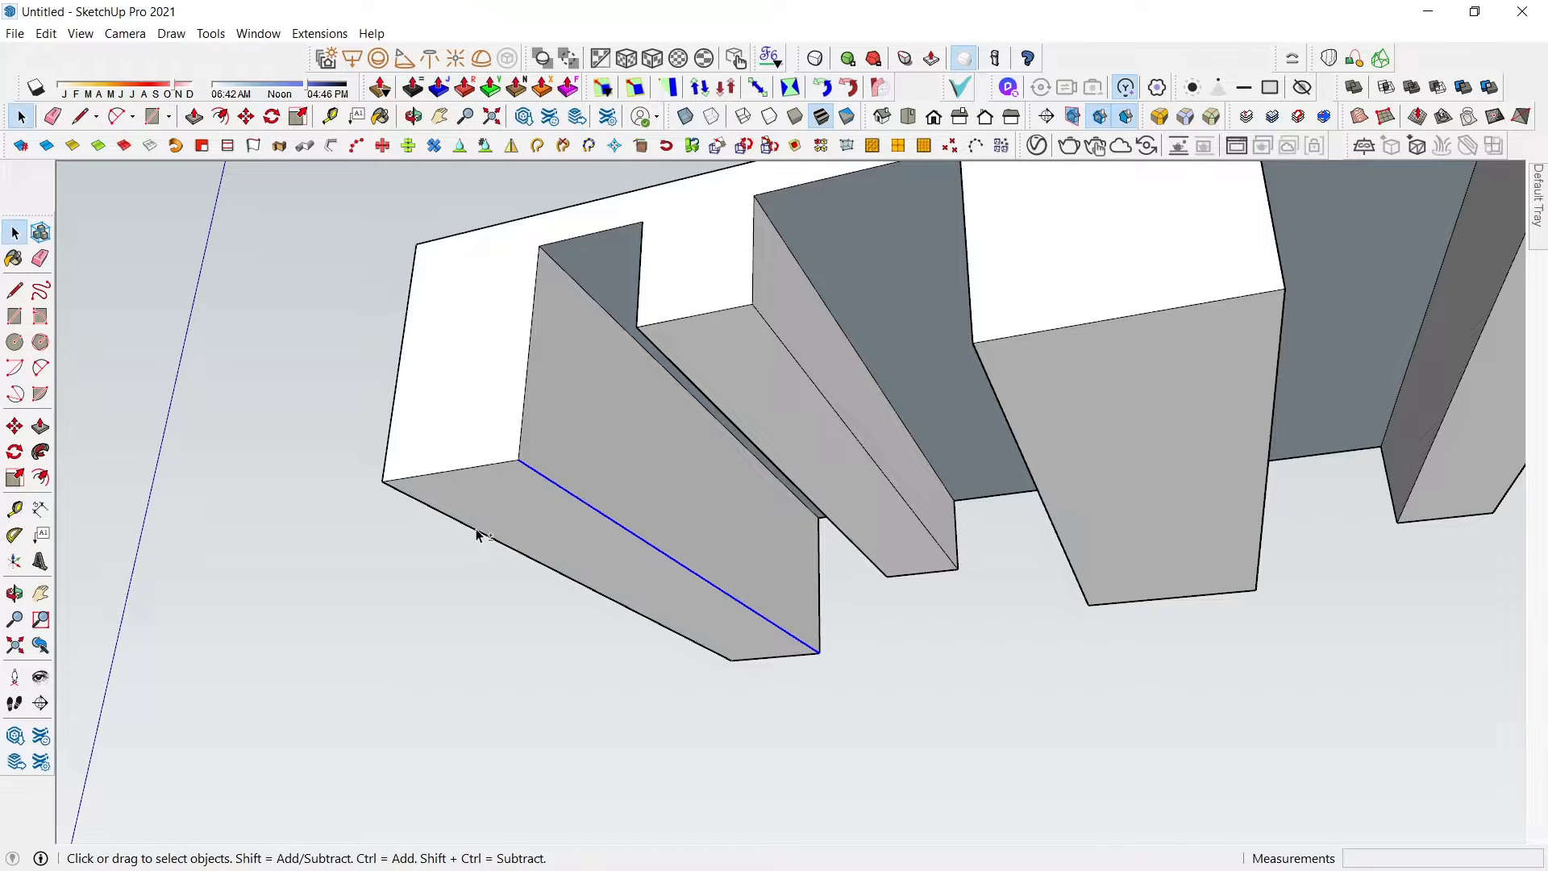
click(1159, 116)
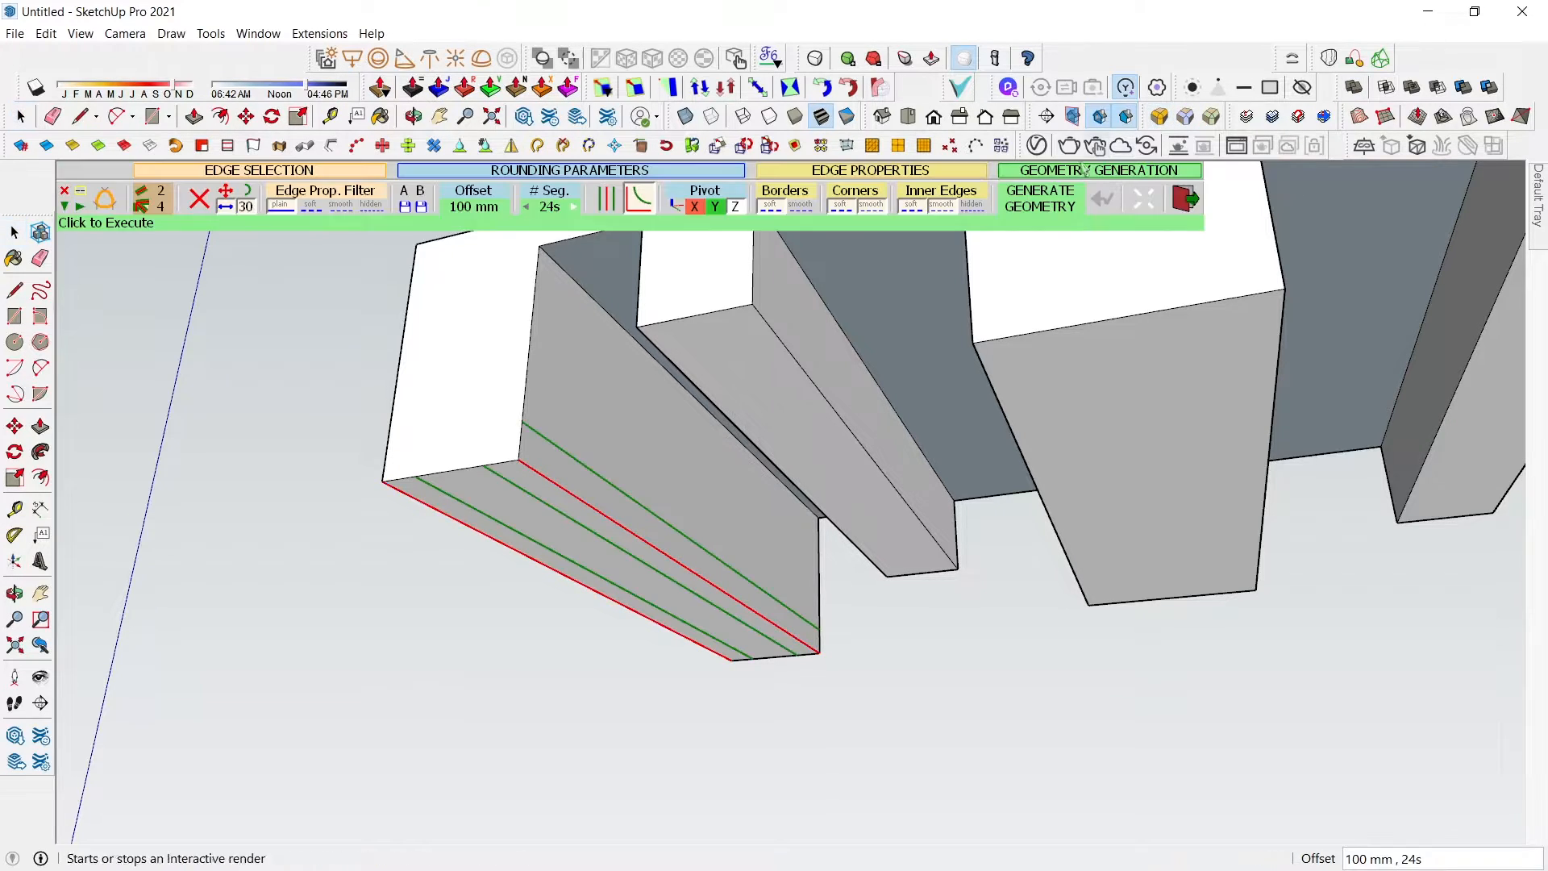
click(476, 208)
text(20)
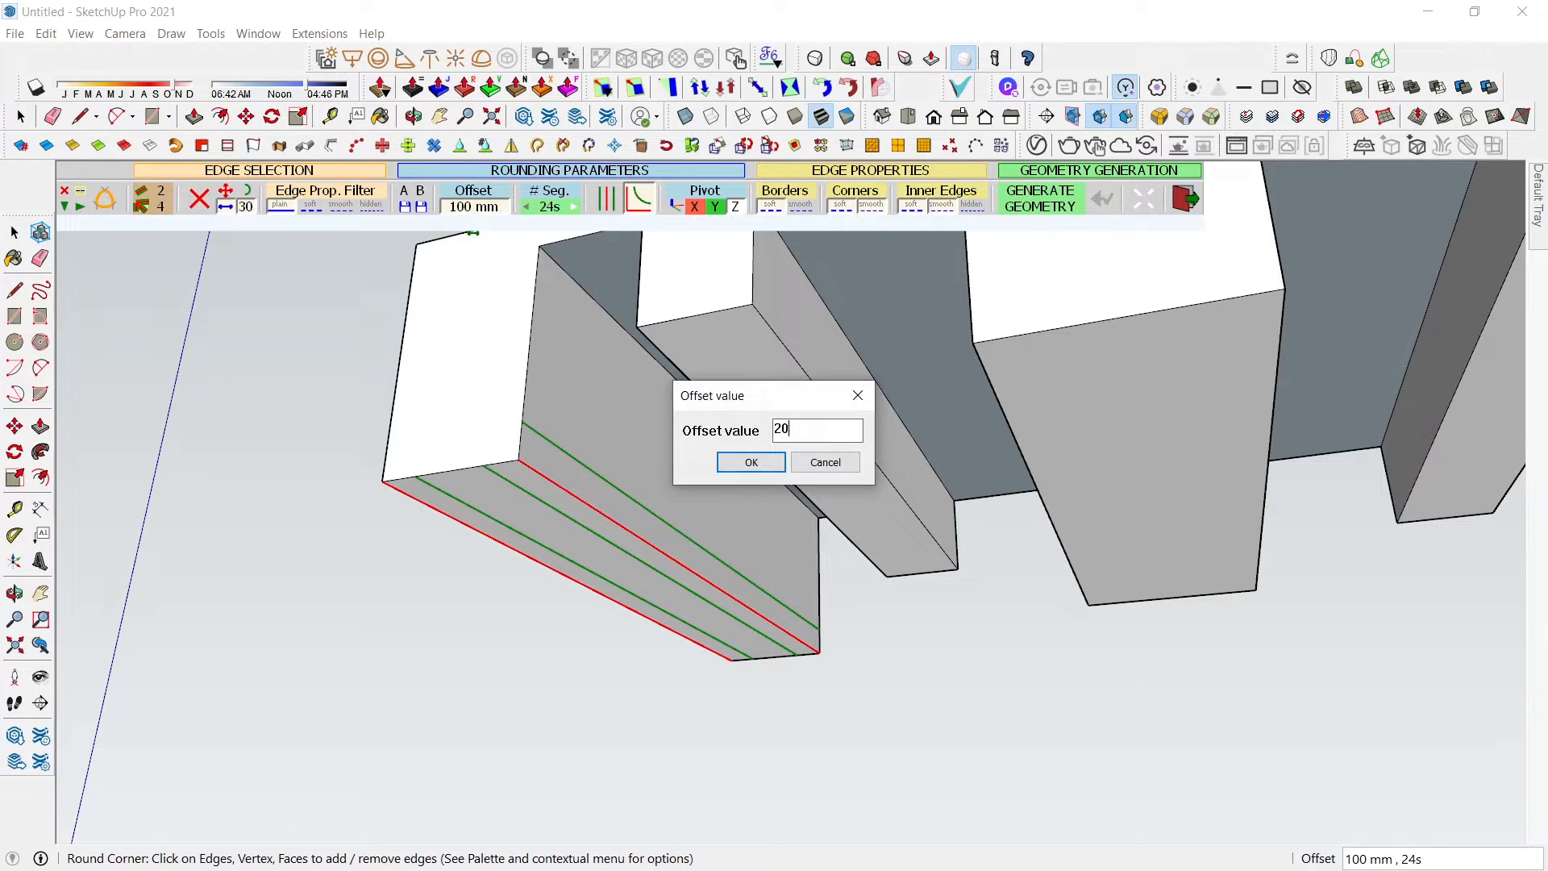
text(0)
key(Return)
click(278, 490)
scroll(372, 514, down, 3)
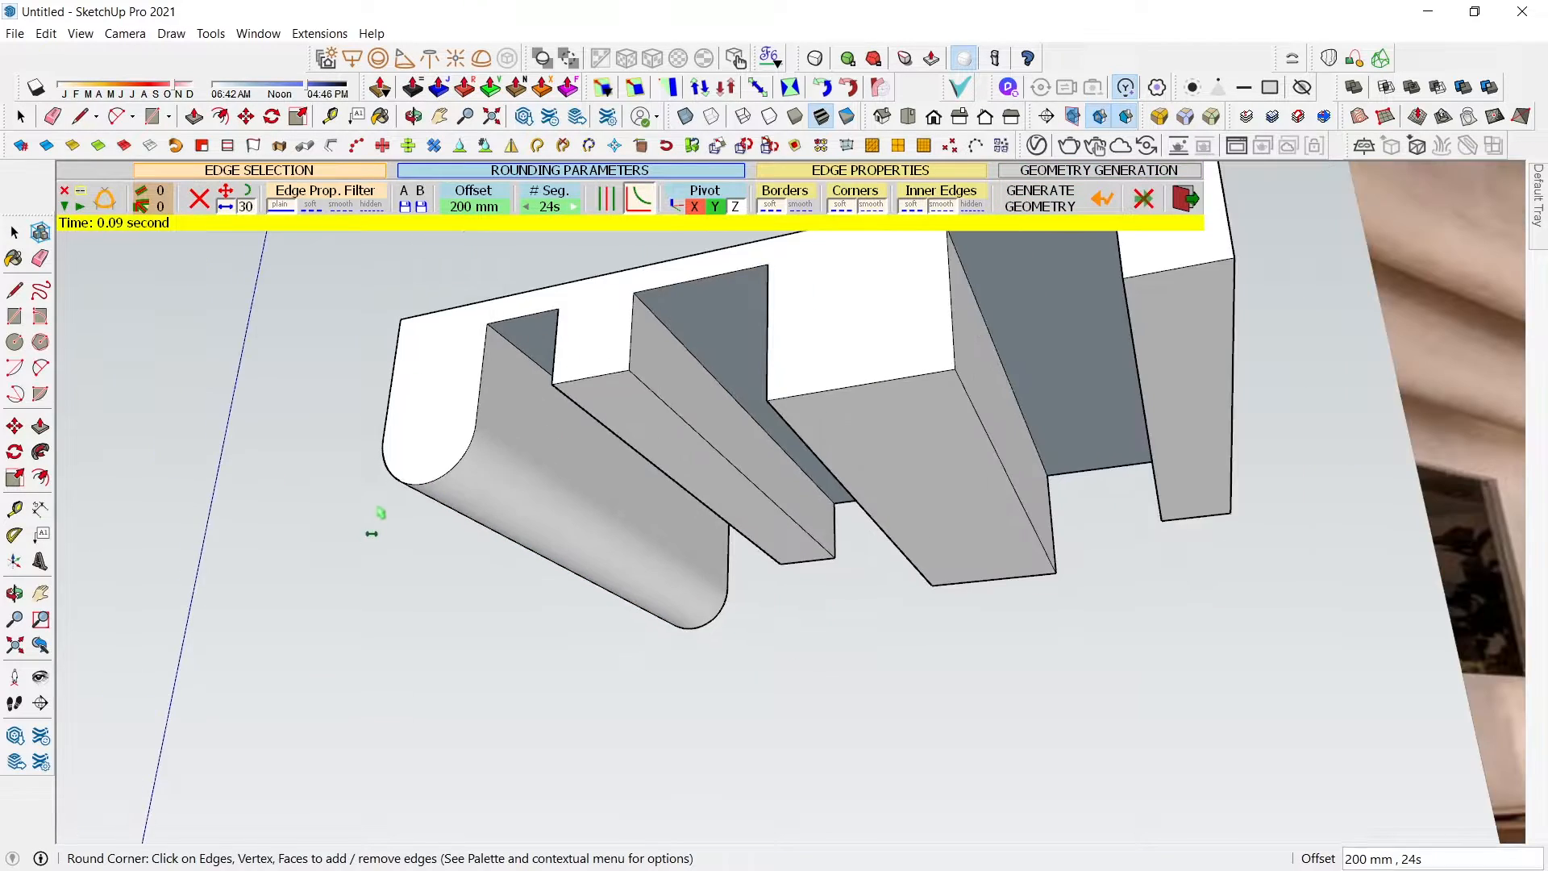
- Reverse the three recessed ceiling faces between the ribs
scroll(375, 516, down, 2)
middle_drag(493, 508, 613, 549)
scroll(462, 468, up, 2)
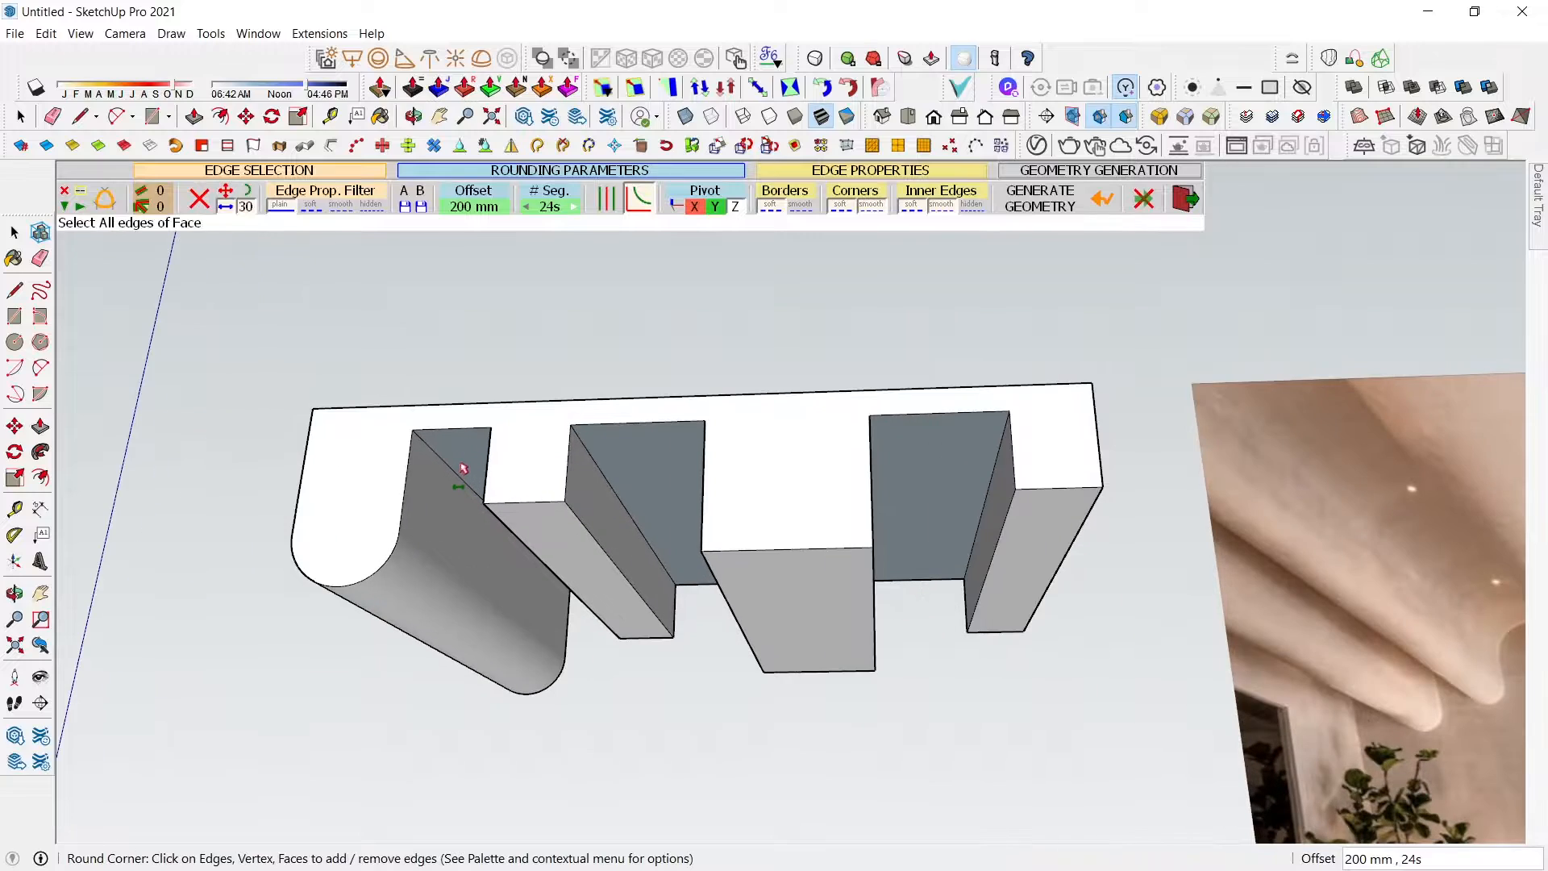
key(space)
click(475, 458)
right_click(934, 471)
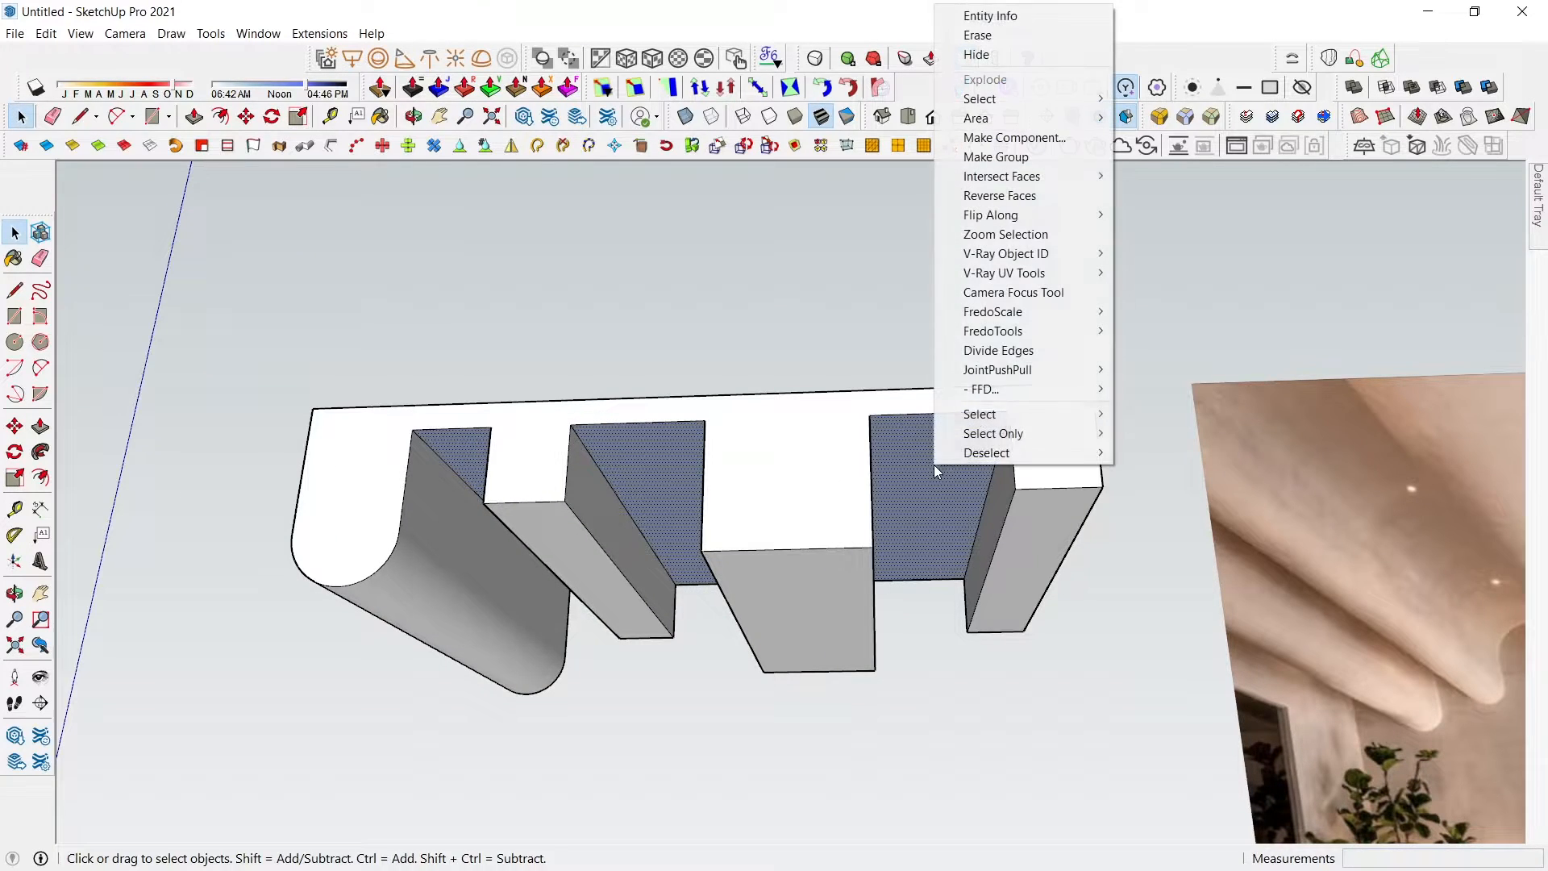
click(1056, 200)
middle_drag(548, 581, 664, 539)
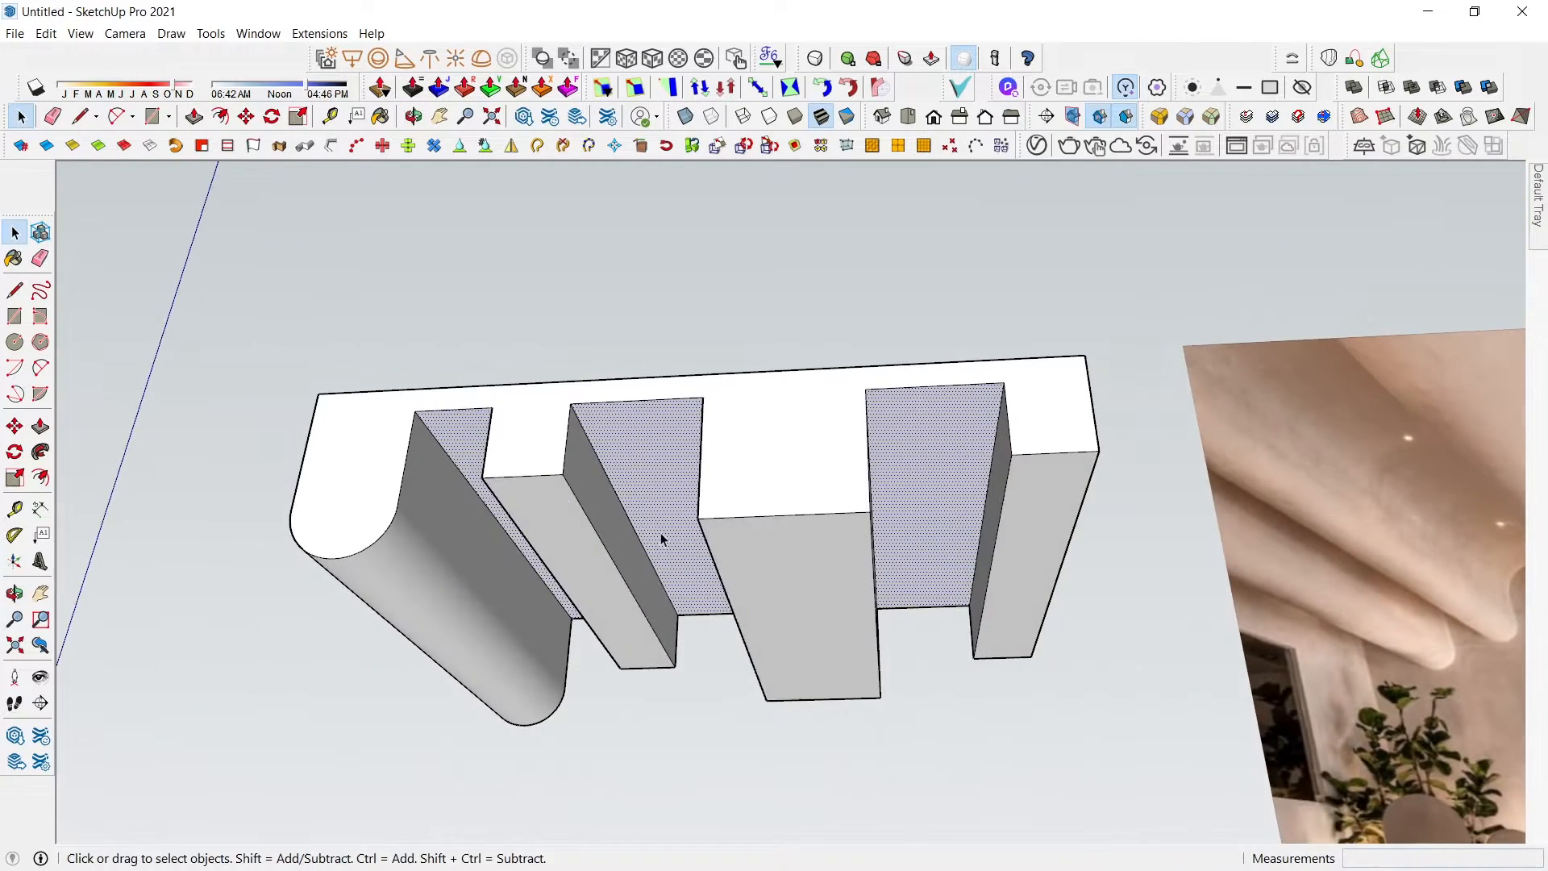
- Check the width of the recess beside the rounded end rib with the Tape Measure
scroll(444, 462, down, 2)
scroll(460, 449, up, 6)
key(t)
click(452, 456)
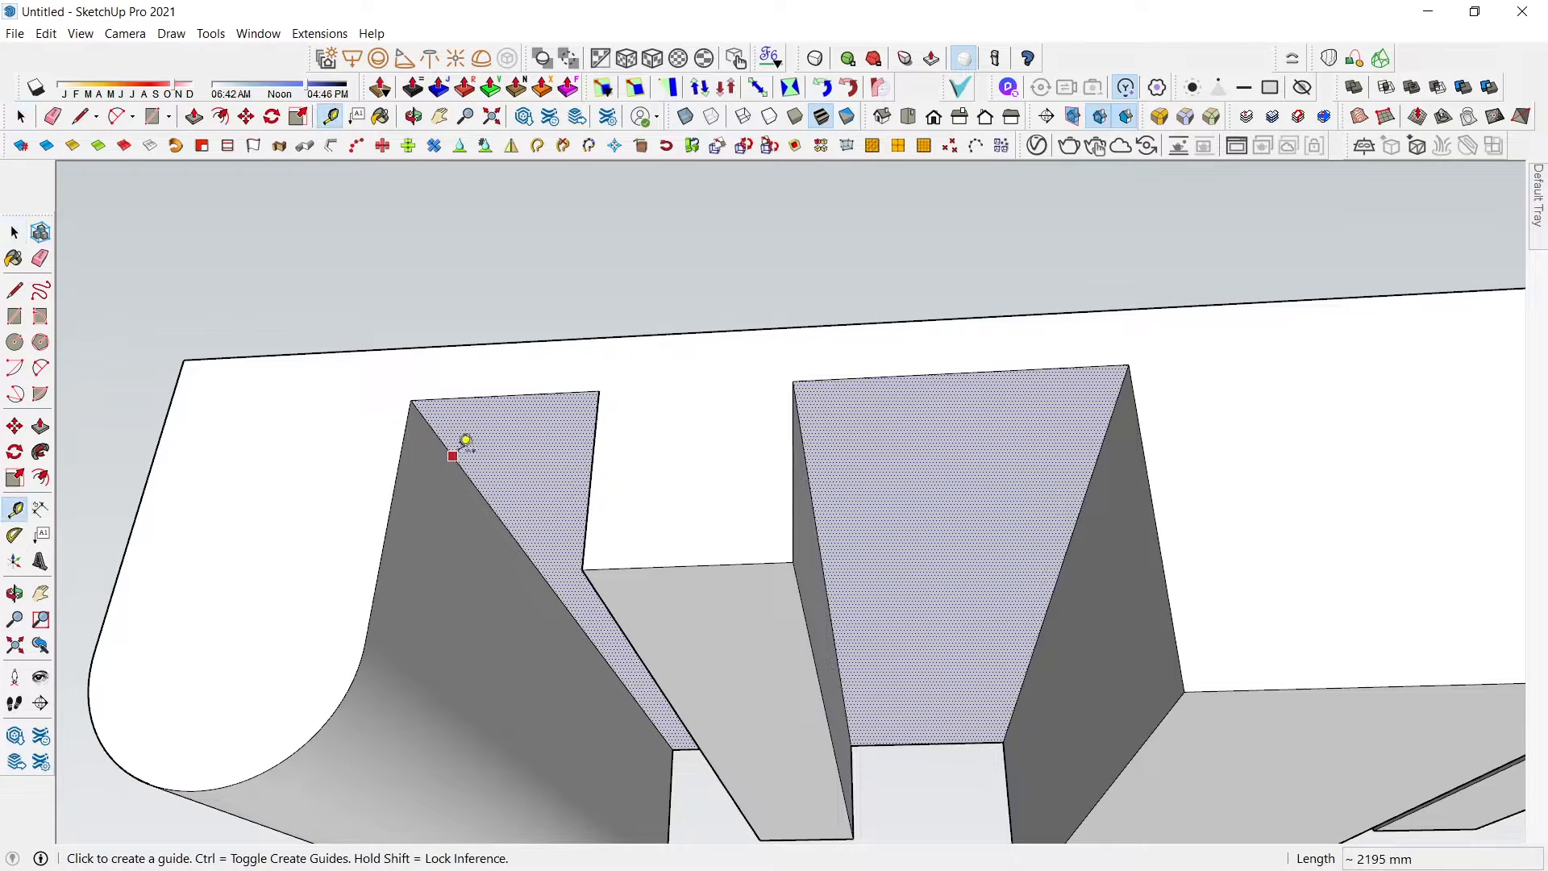
key(space)
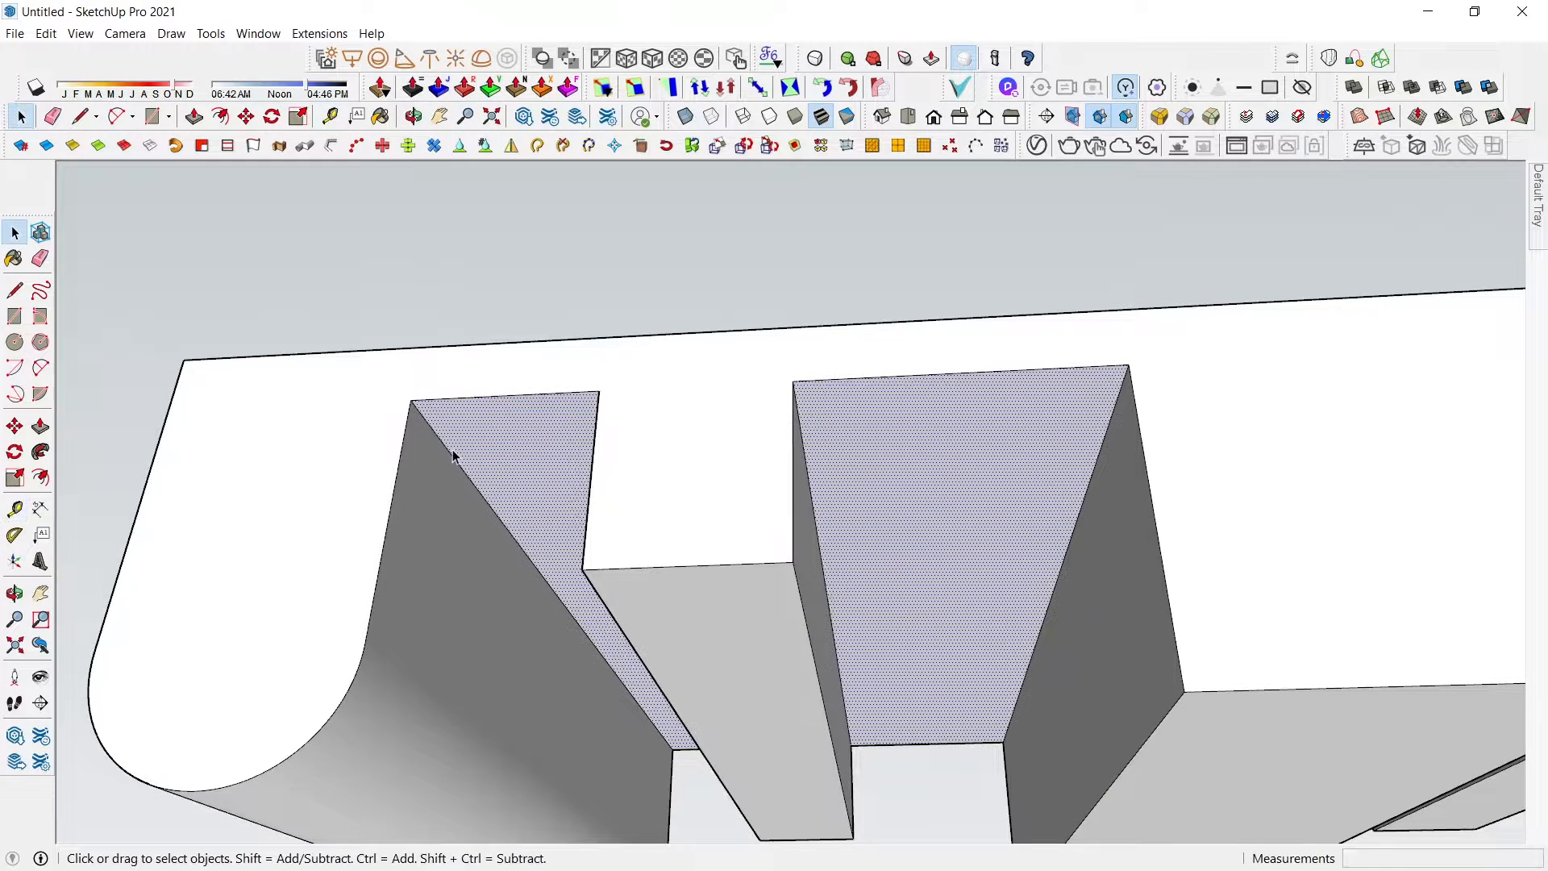
- Round both upper long edges of the recess beside the rounded end rib at a 150 mm offset
click(456, 459)
middle_drag(521, 439, 650, 444)
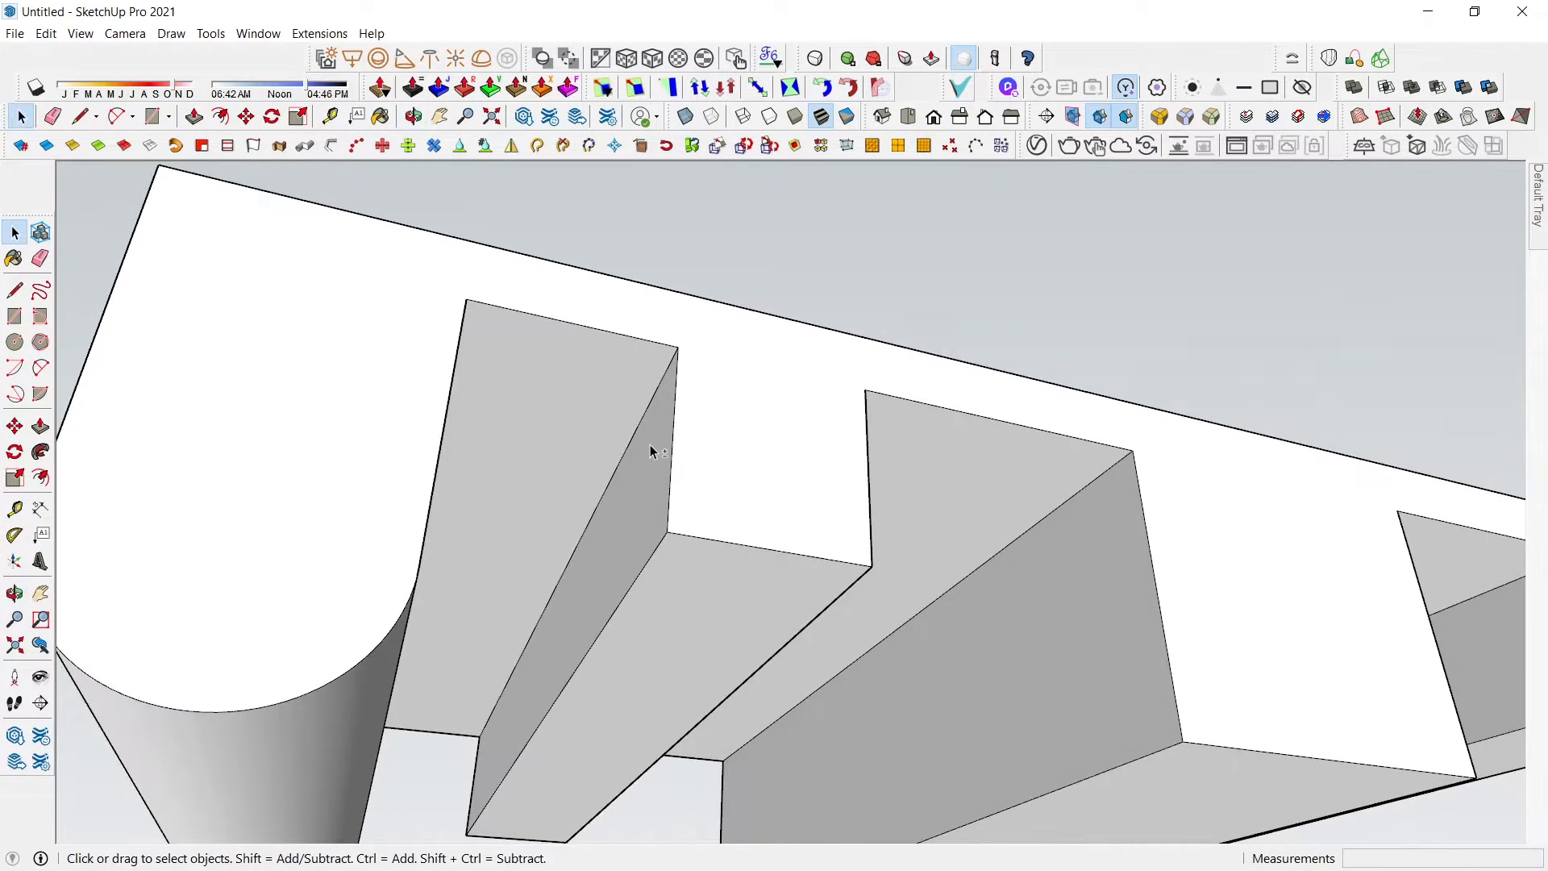
click(1159, 117)
click(470, 211)
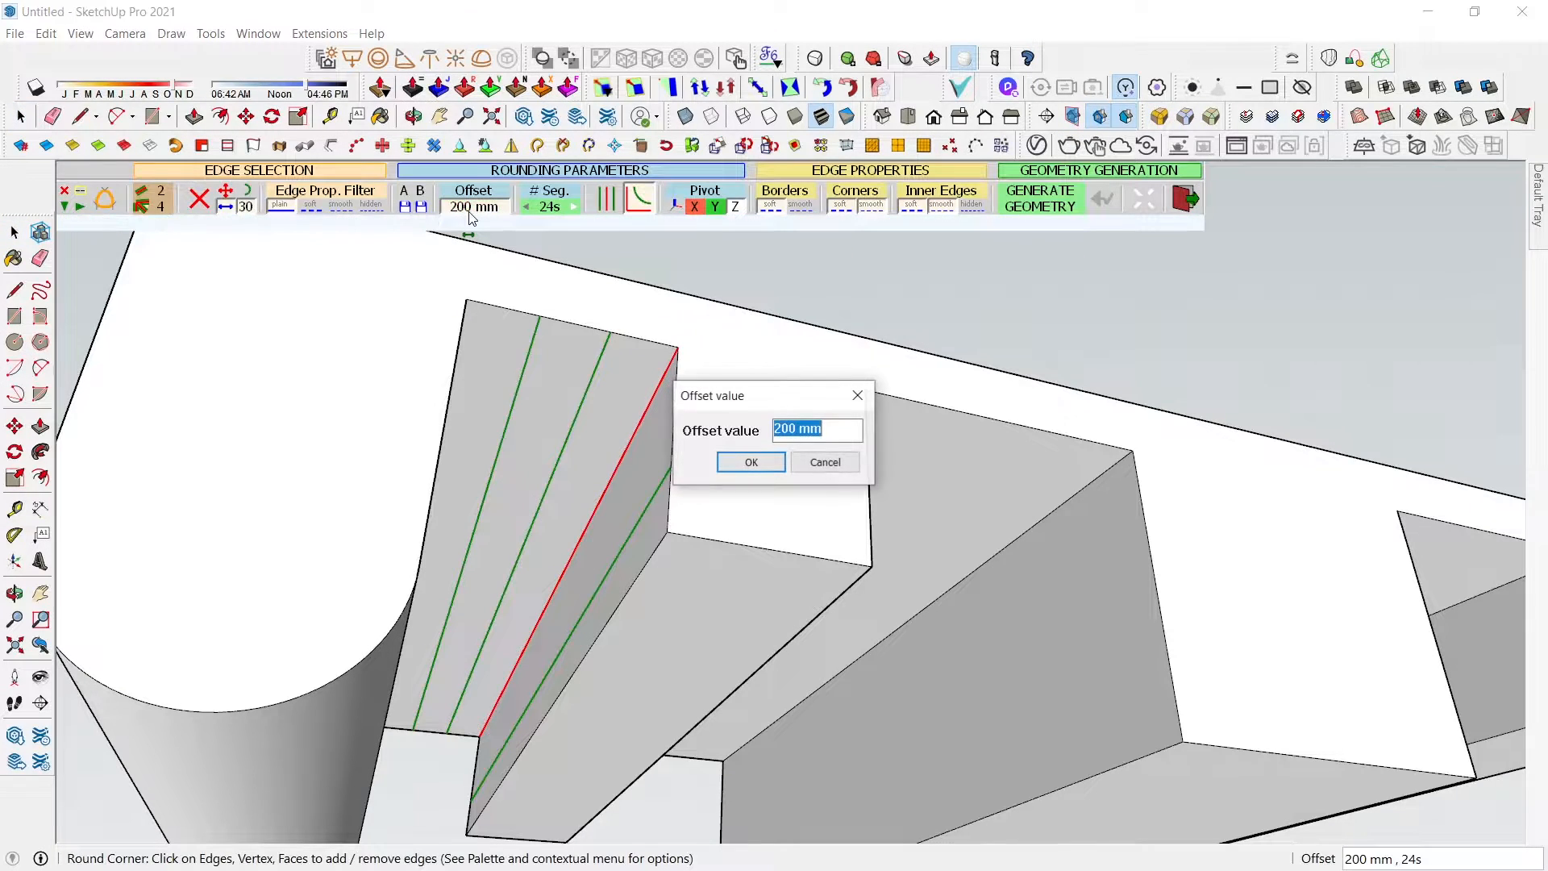
text(150)
key(Return)
click(797, 277)
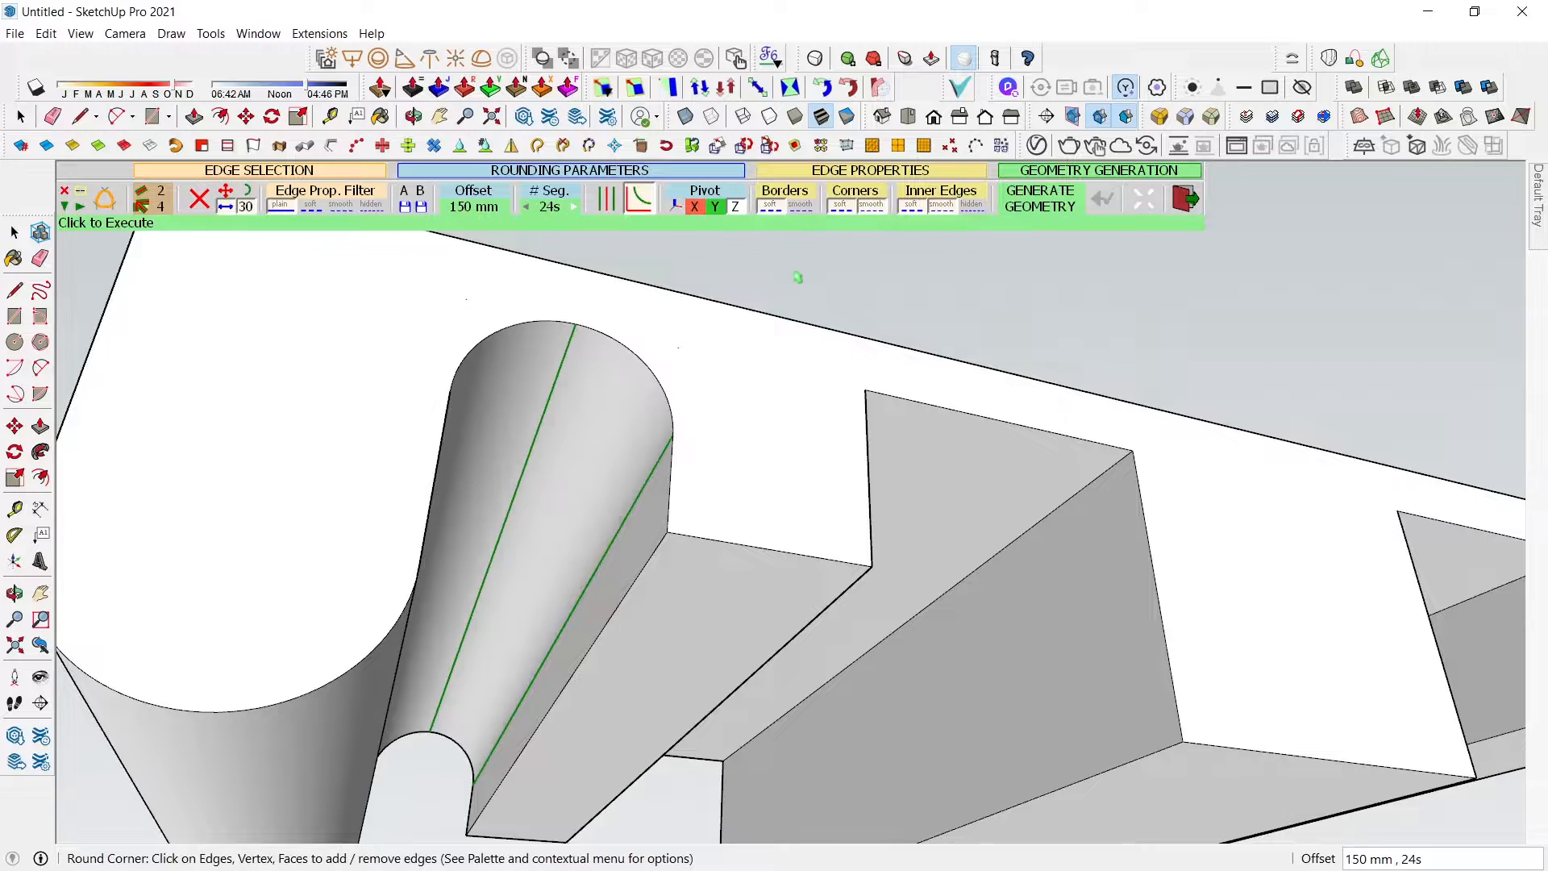
- Measure the straight height left between the second rib's lower edge and the rounded recess above it
key(t)
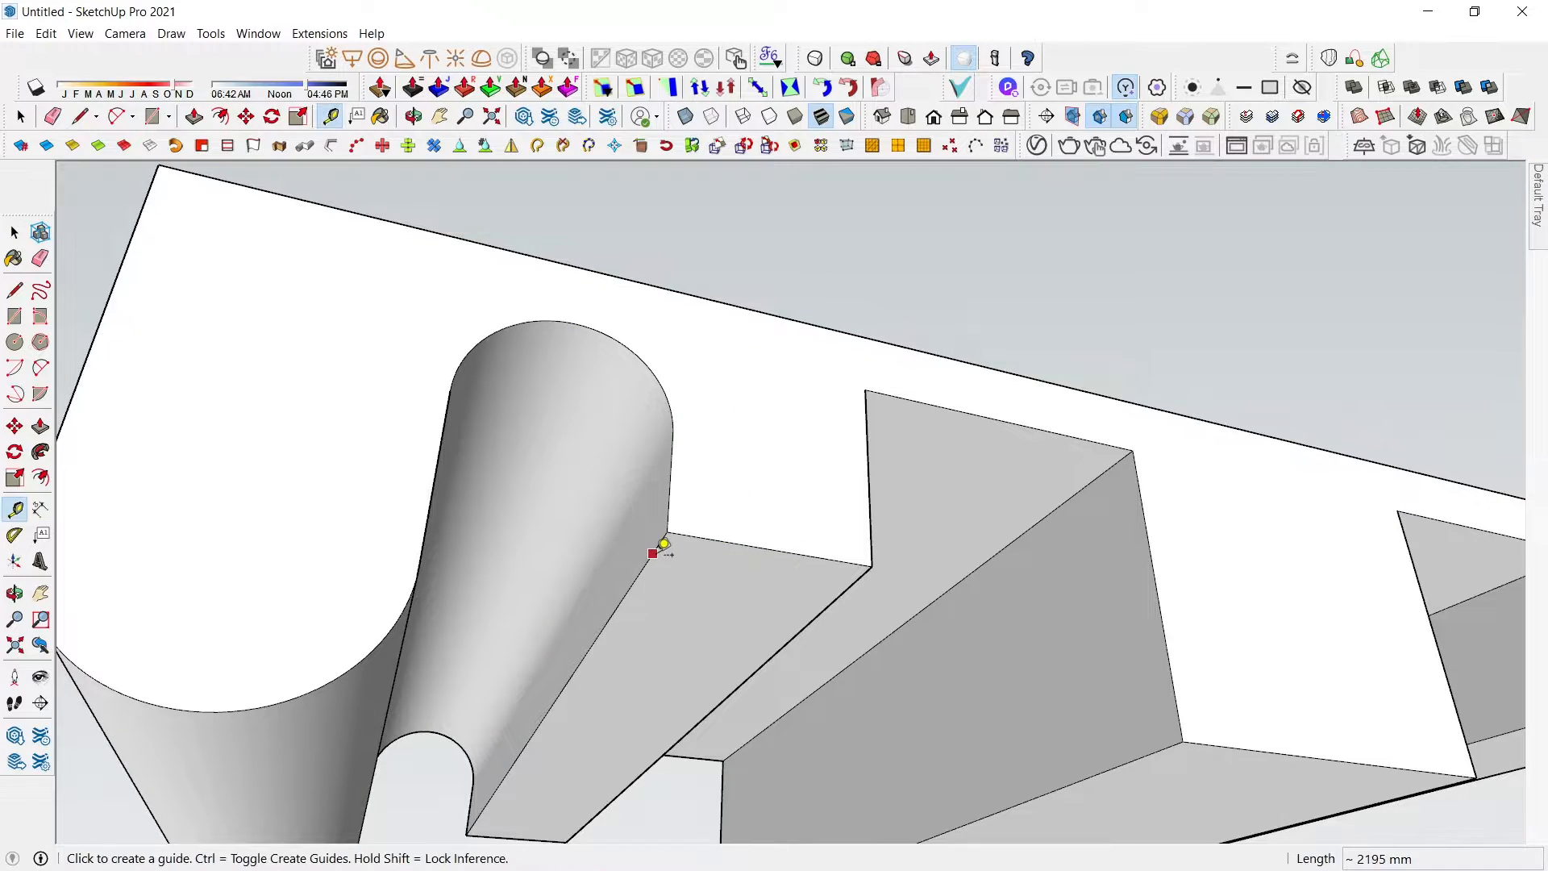
click(653, 554)
middle_drag(779, 536, 635, 535)
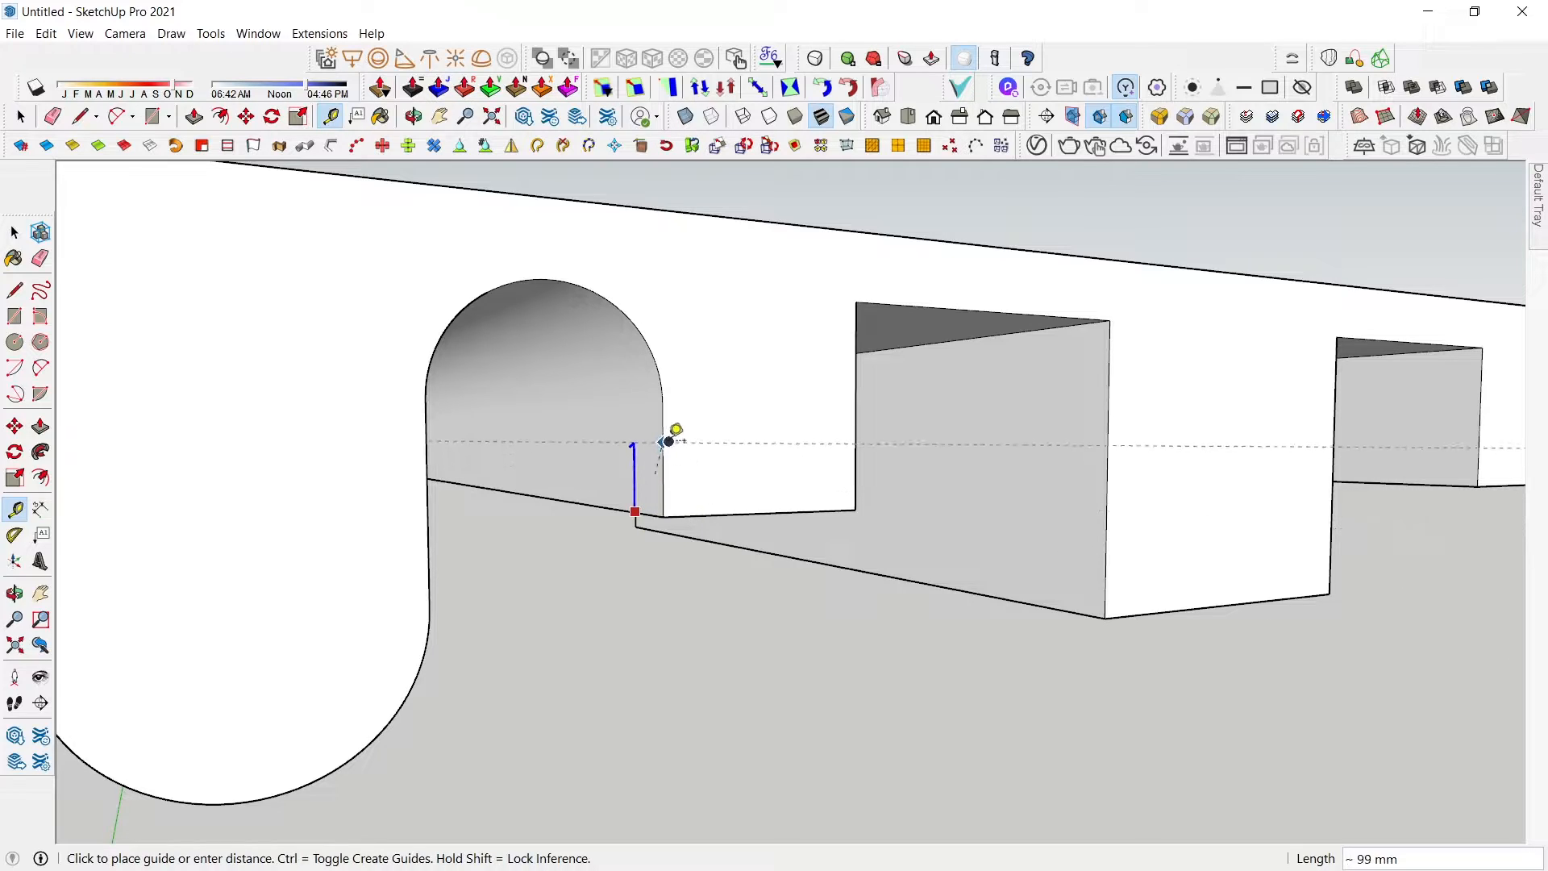
key(Escape)
middle_drag(678, 495, 577, 322)
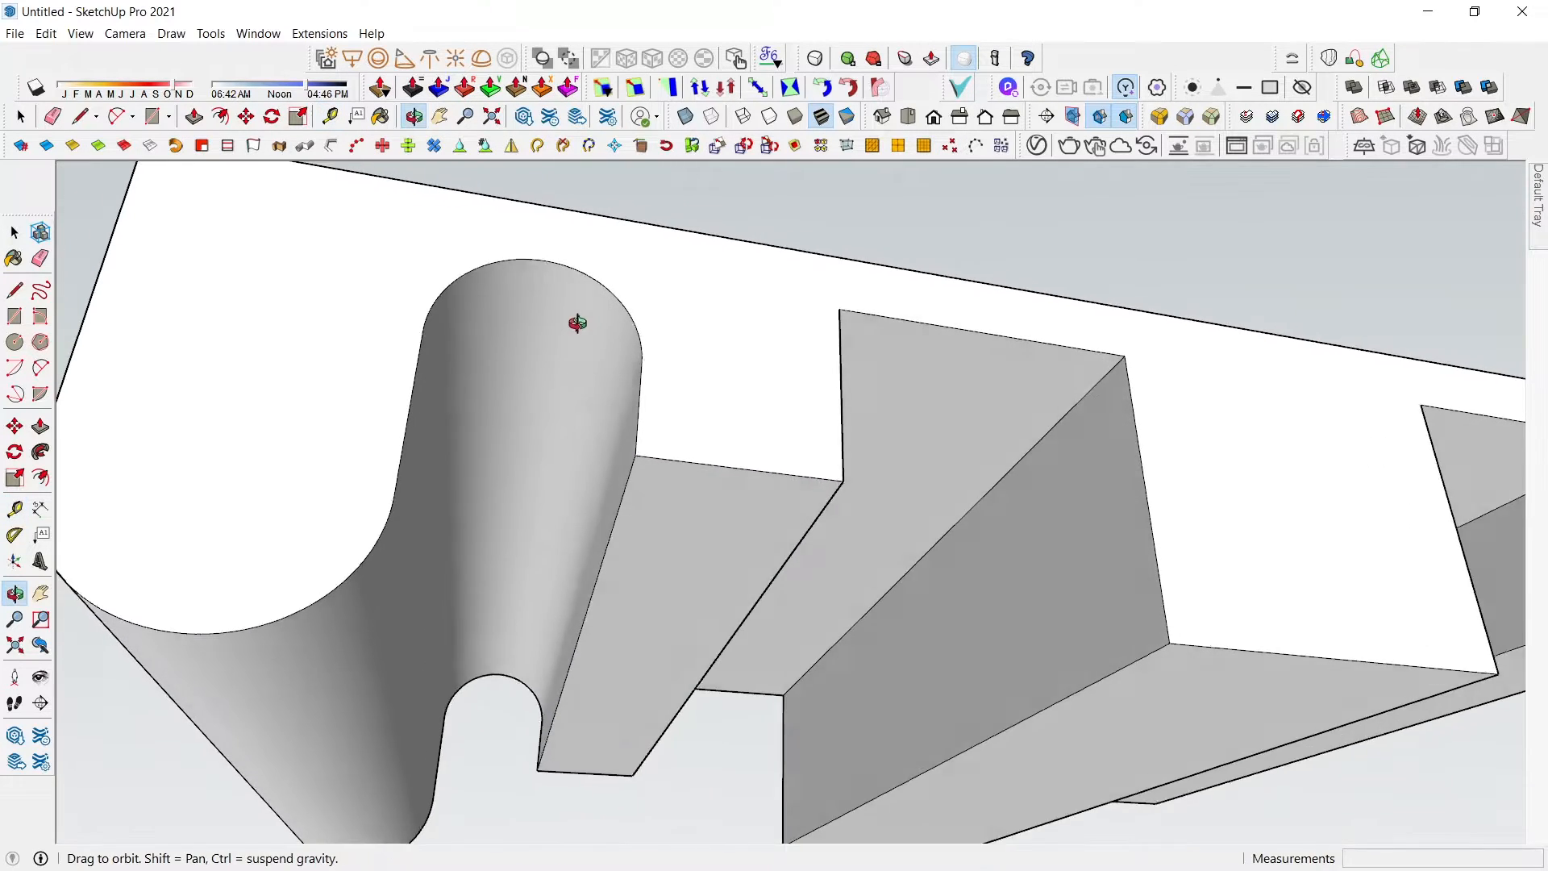
- Pull the underside of the narrow second rib further down with Push/Pull
key(space)
key(p)
click(711, 536)
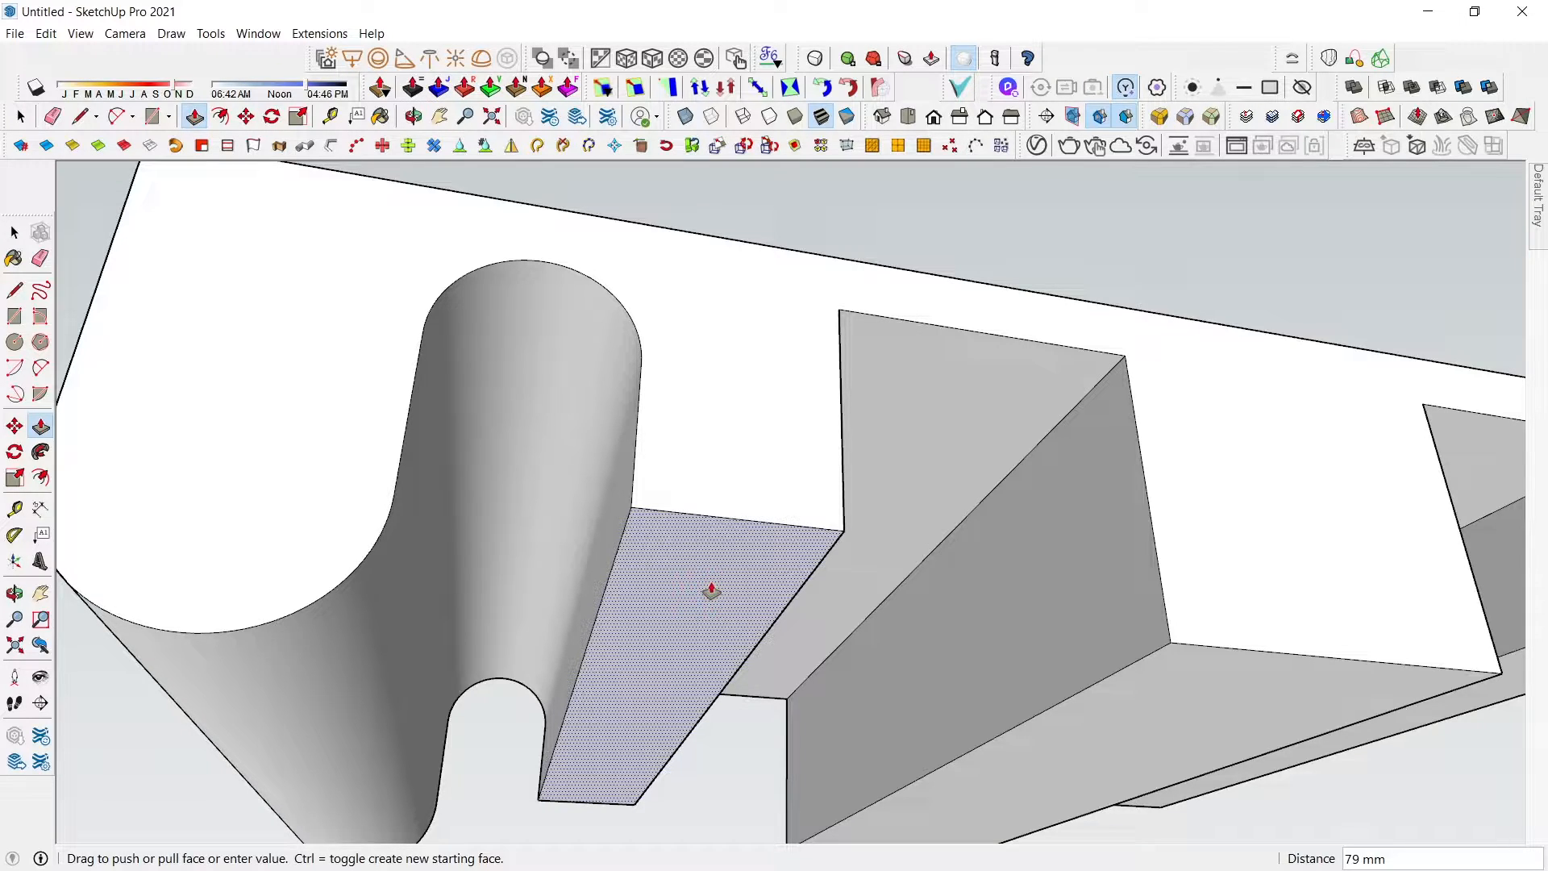
key(Return)
key(space)
- Round both lower long edges of the narrow second rib at a 150 mm offset
scroll(654, 554, down, 3)
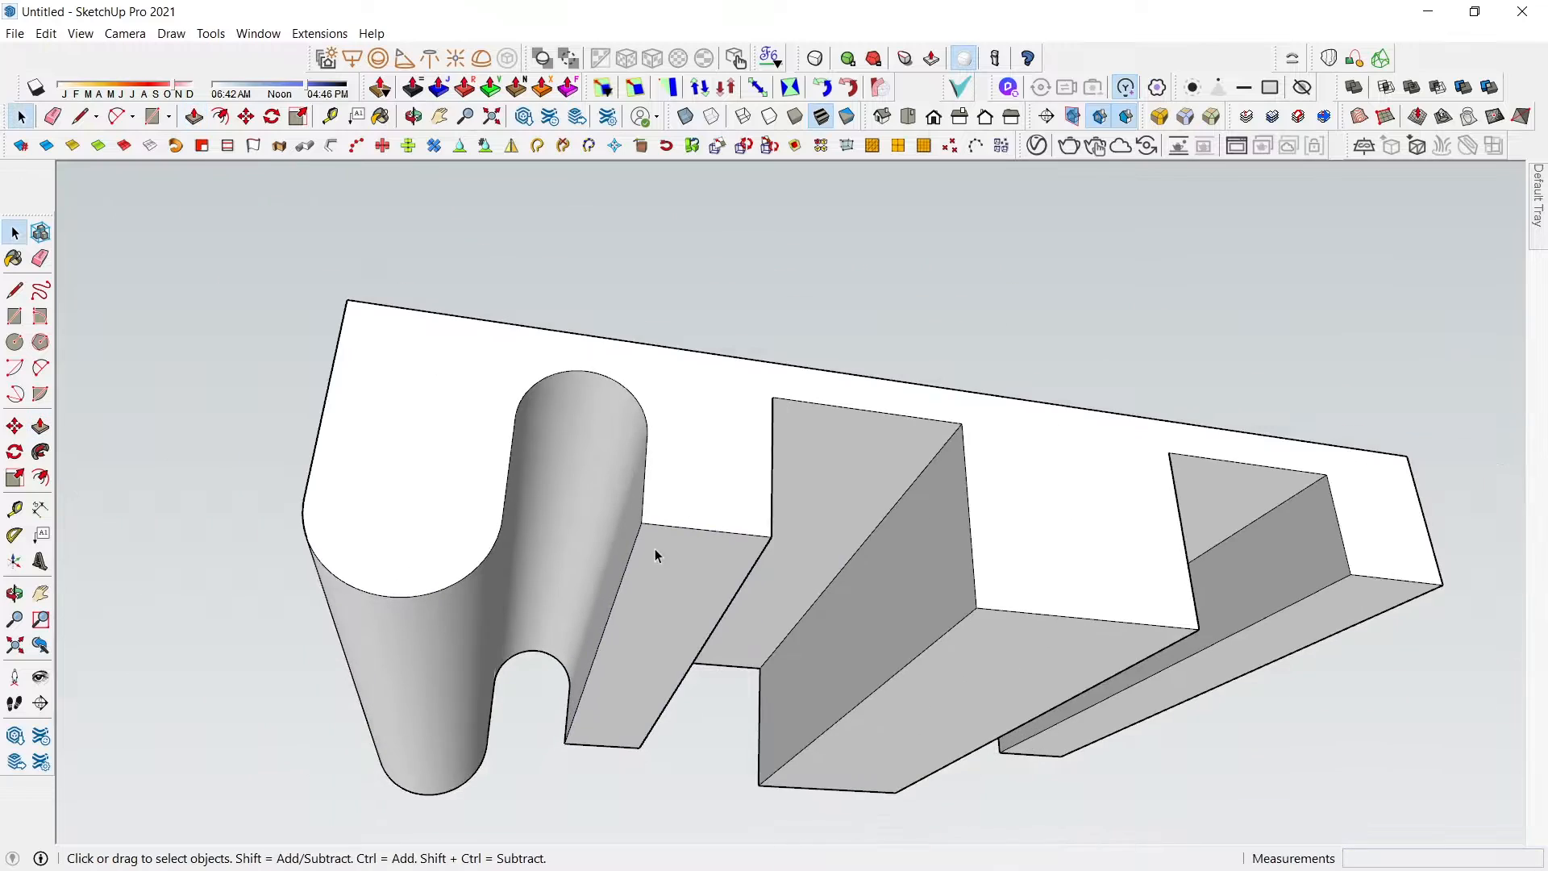
click(634, 549)
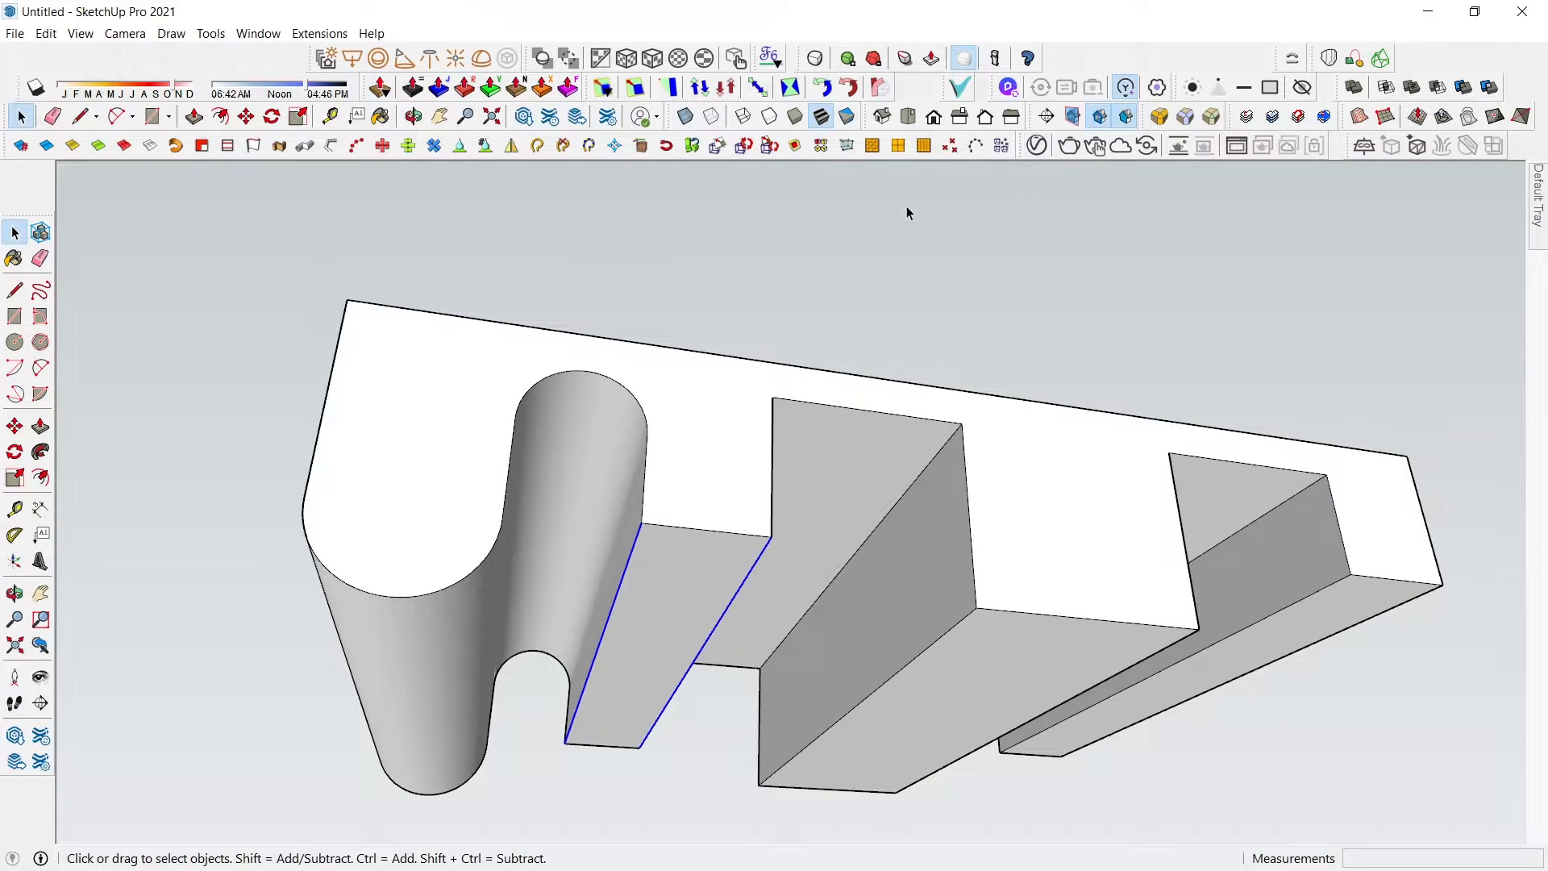
scroll(907, 208, down, 2)
click(1161, 117)
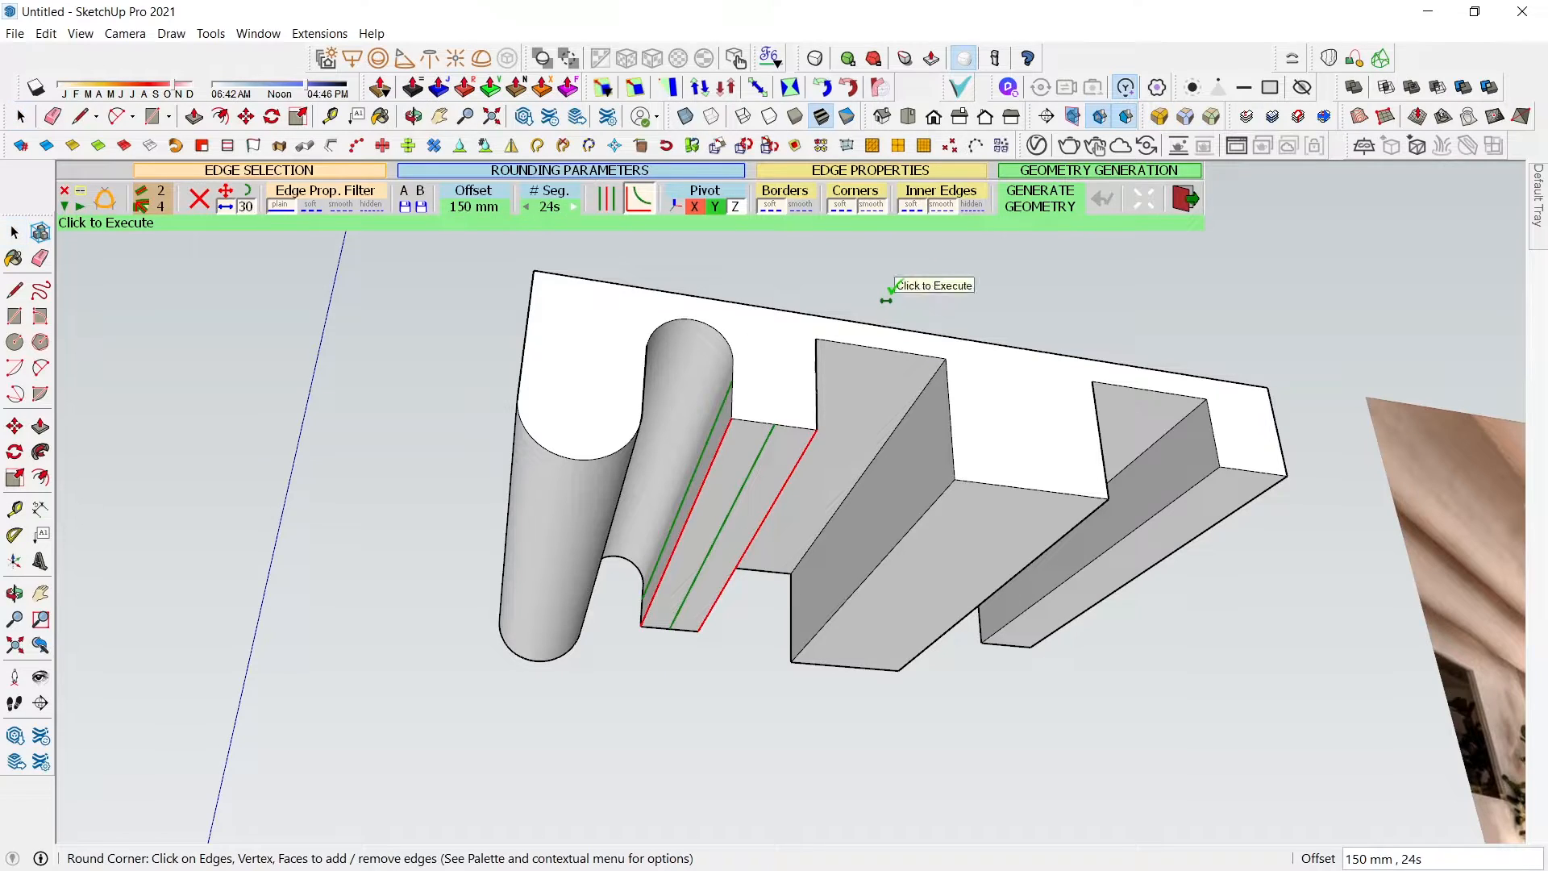
click(885, 300)
- Round the second recess's upper long edge beside the narrow second rib at a 150 mm offset
middle_drag(885, 293, 657, 443)
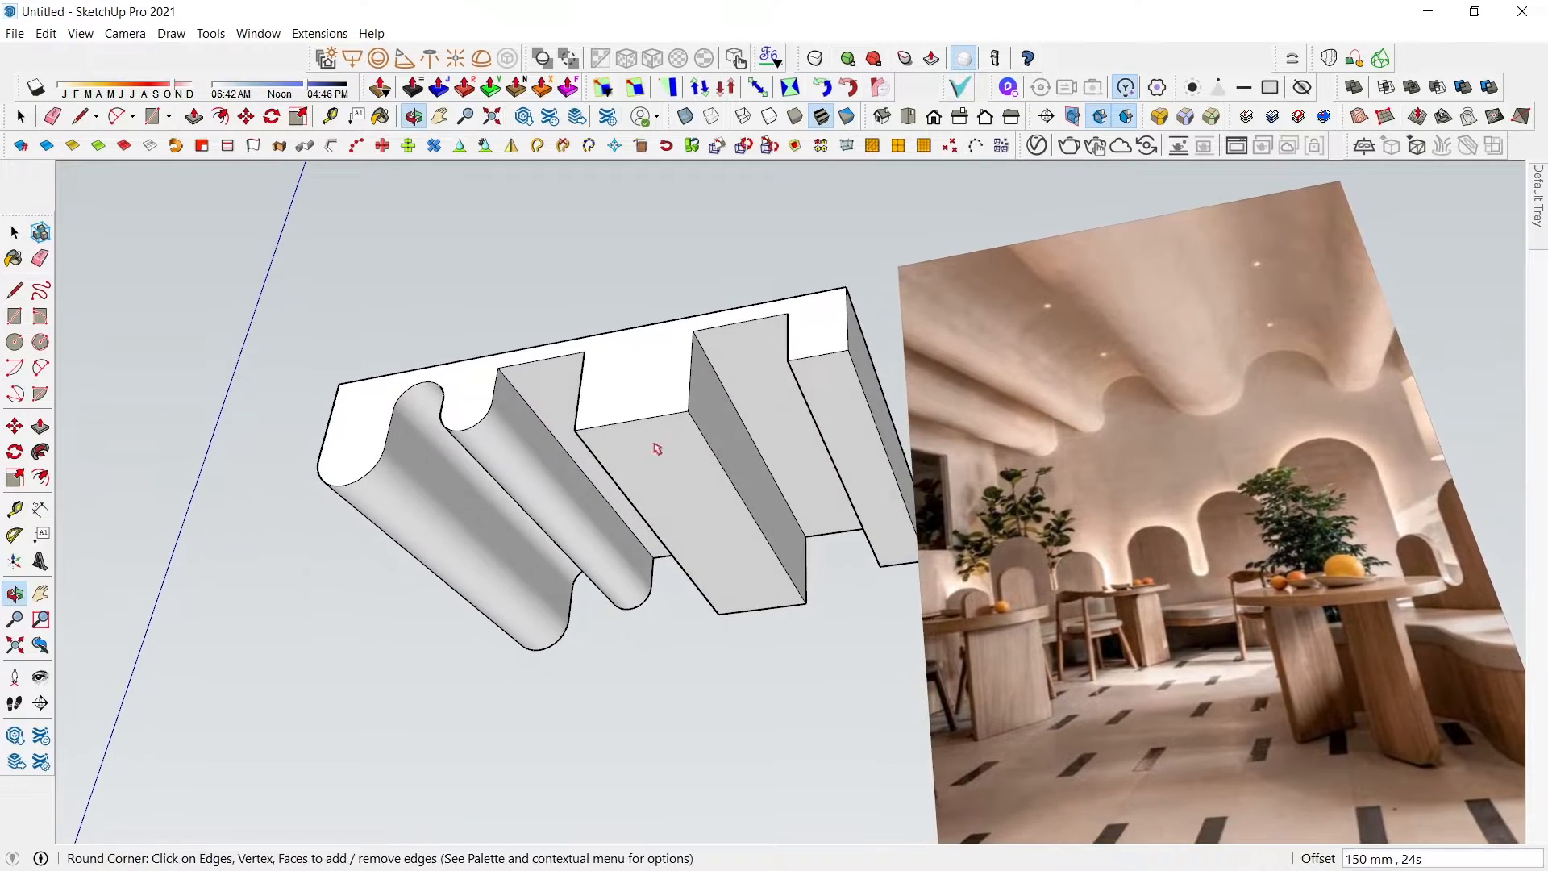
scroll(520, 410, up, 3)
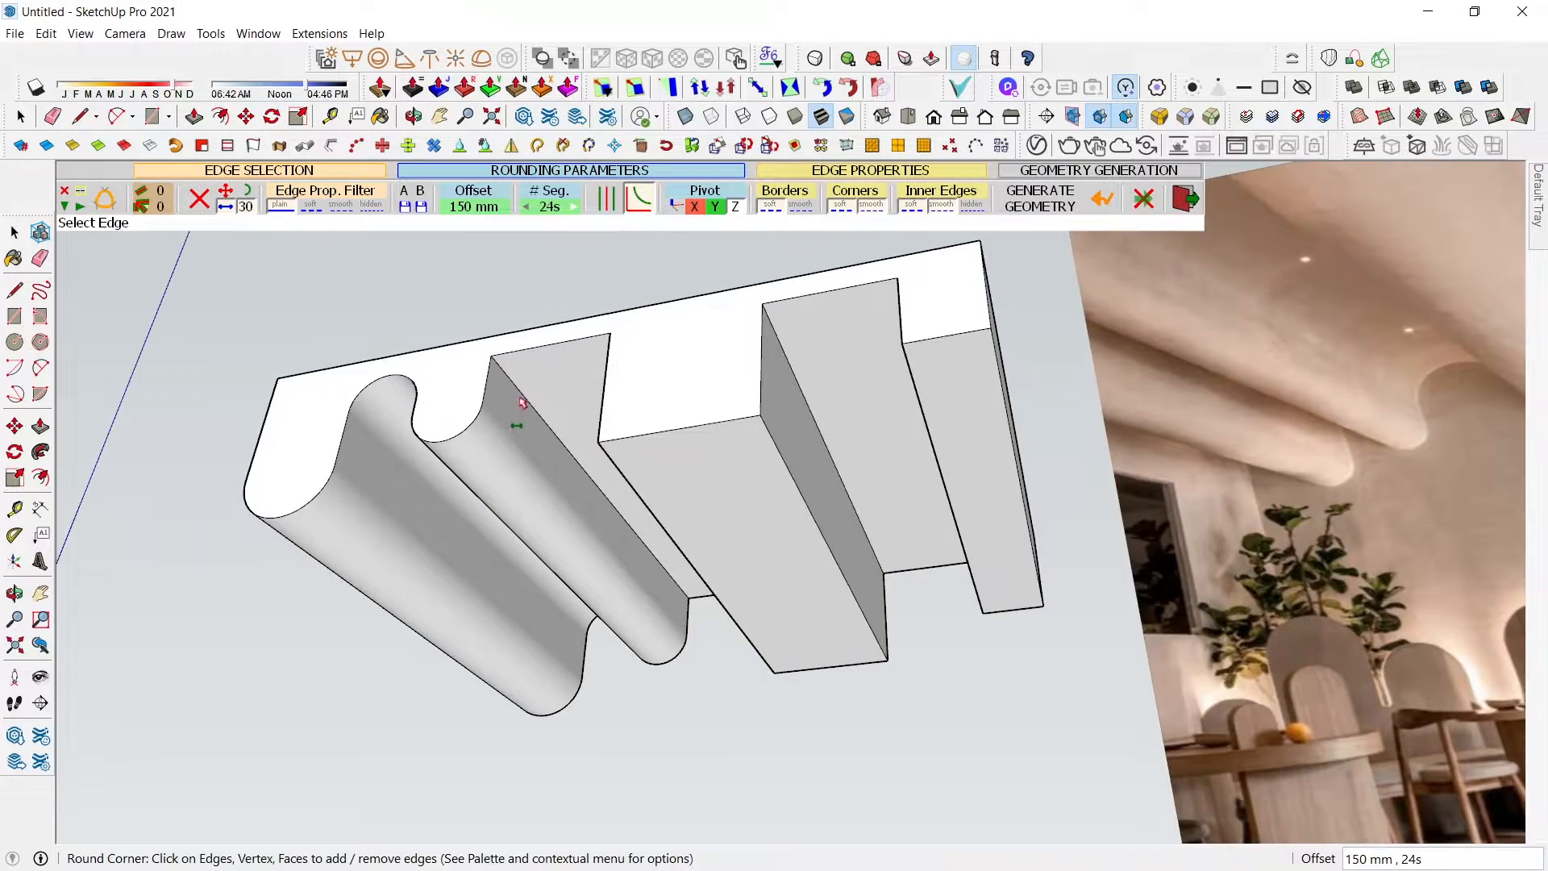
middle_drag(520, 405, 570, 414)
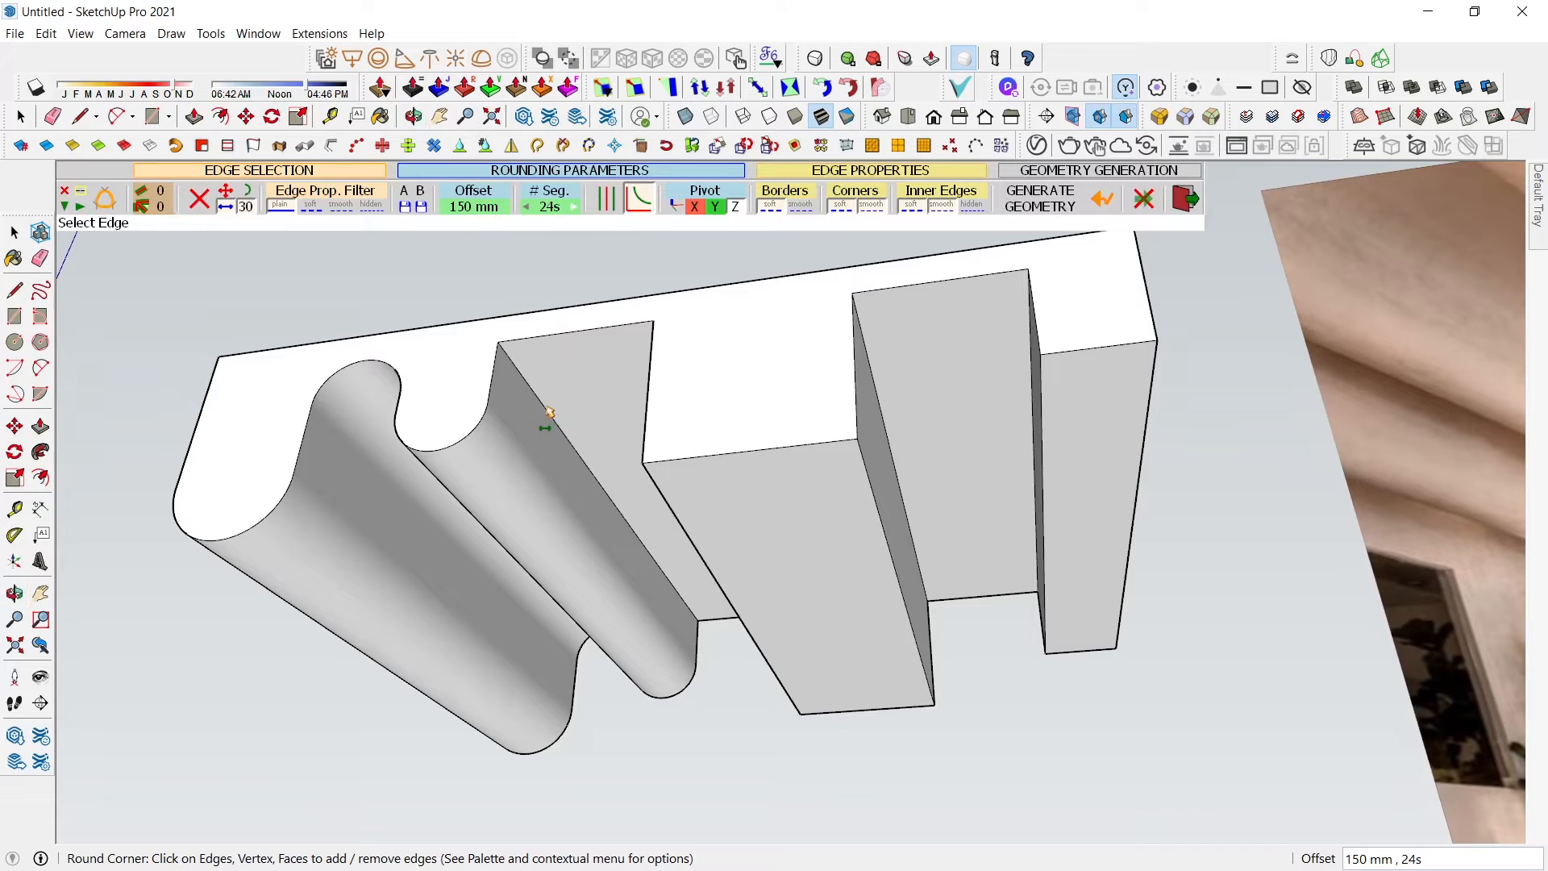
click(545, 412)
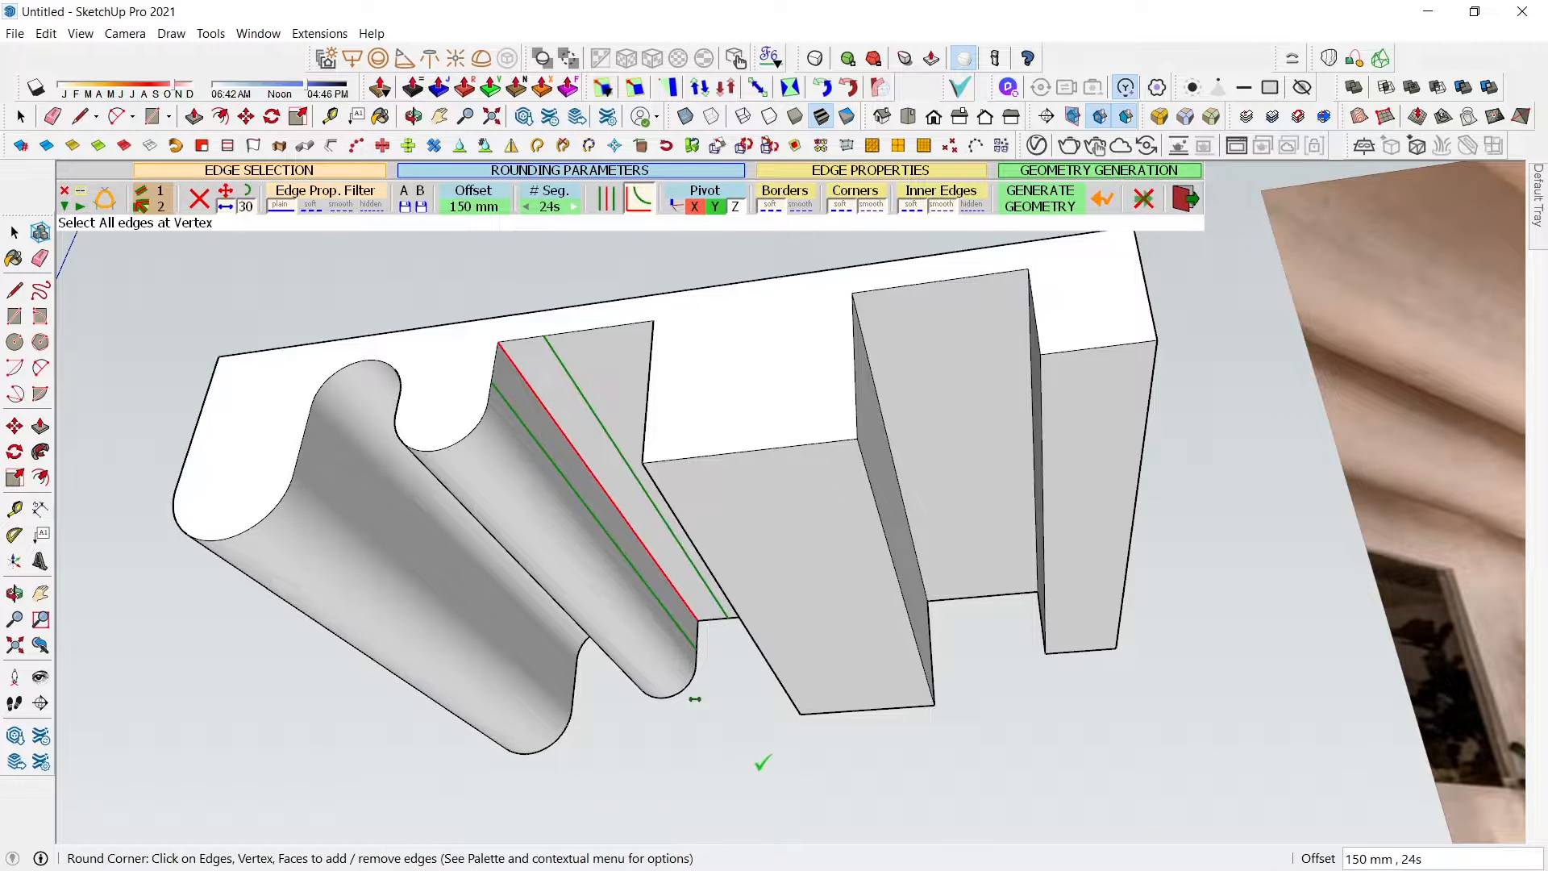
click(762, 760)
- Measure from the lower edge of the wide third rib to the middle of its underside
middle_drag(591, 665, 777, 500)
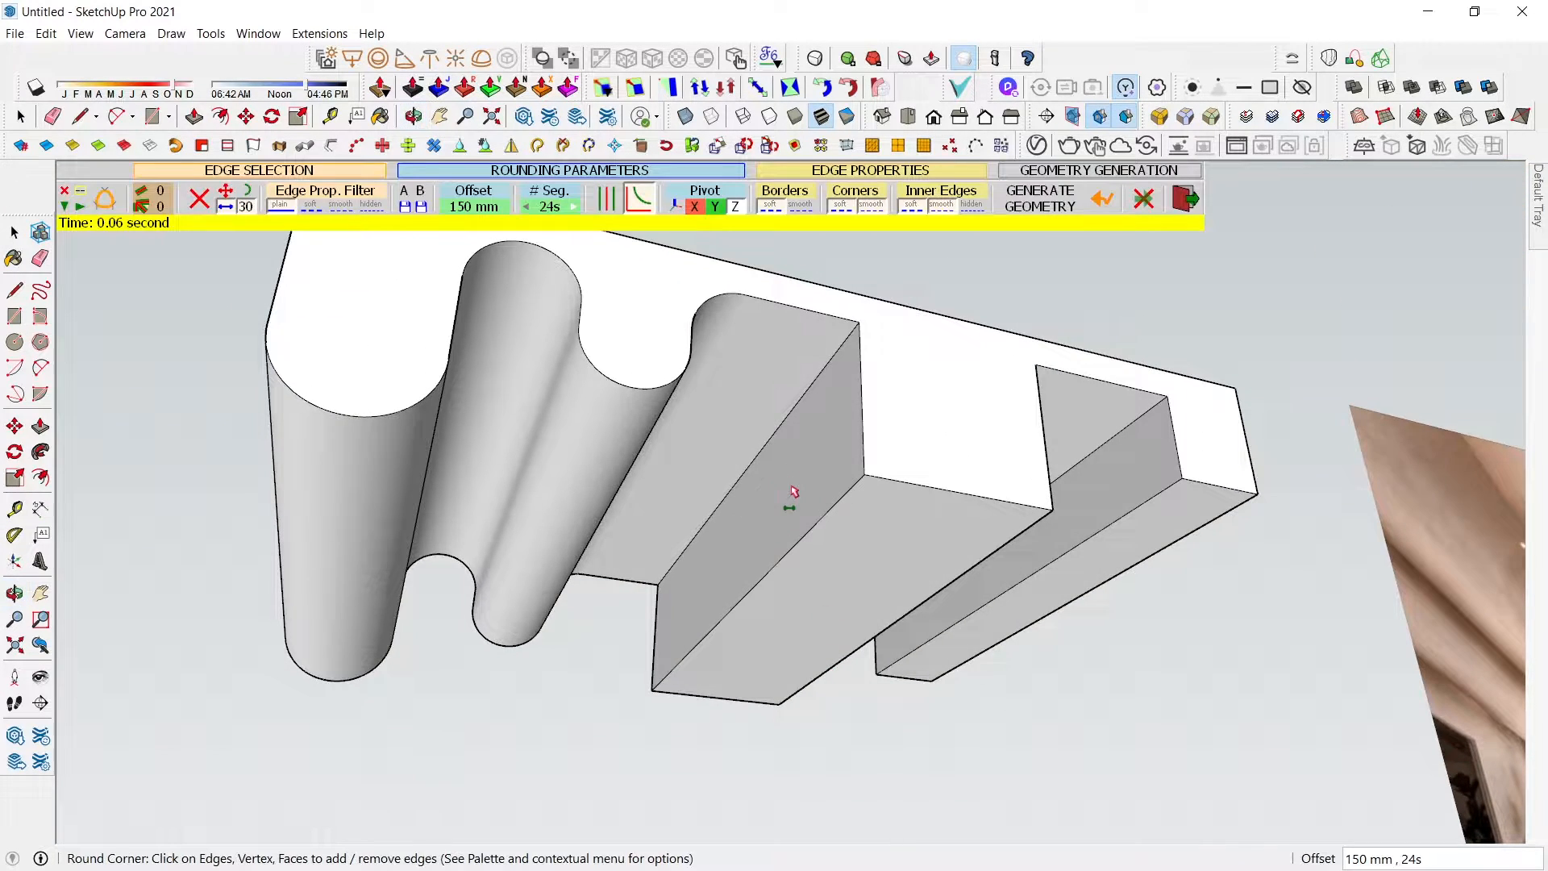
key(t)
click(829, 509)
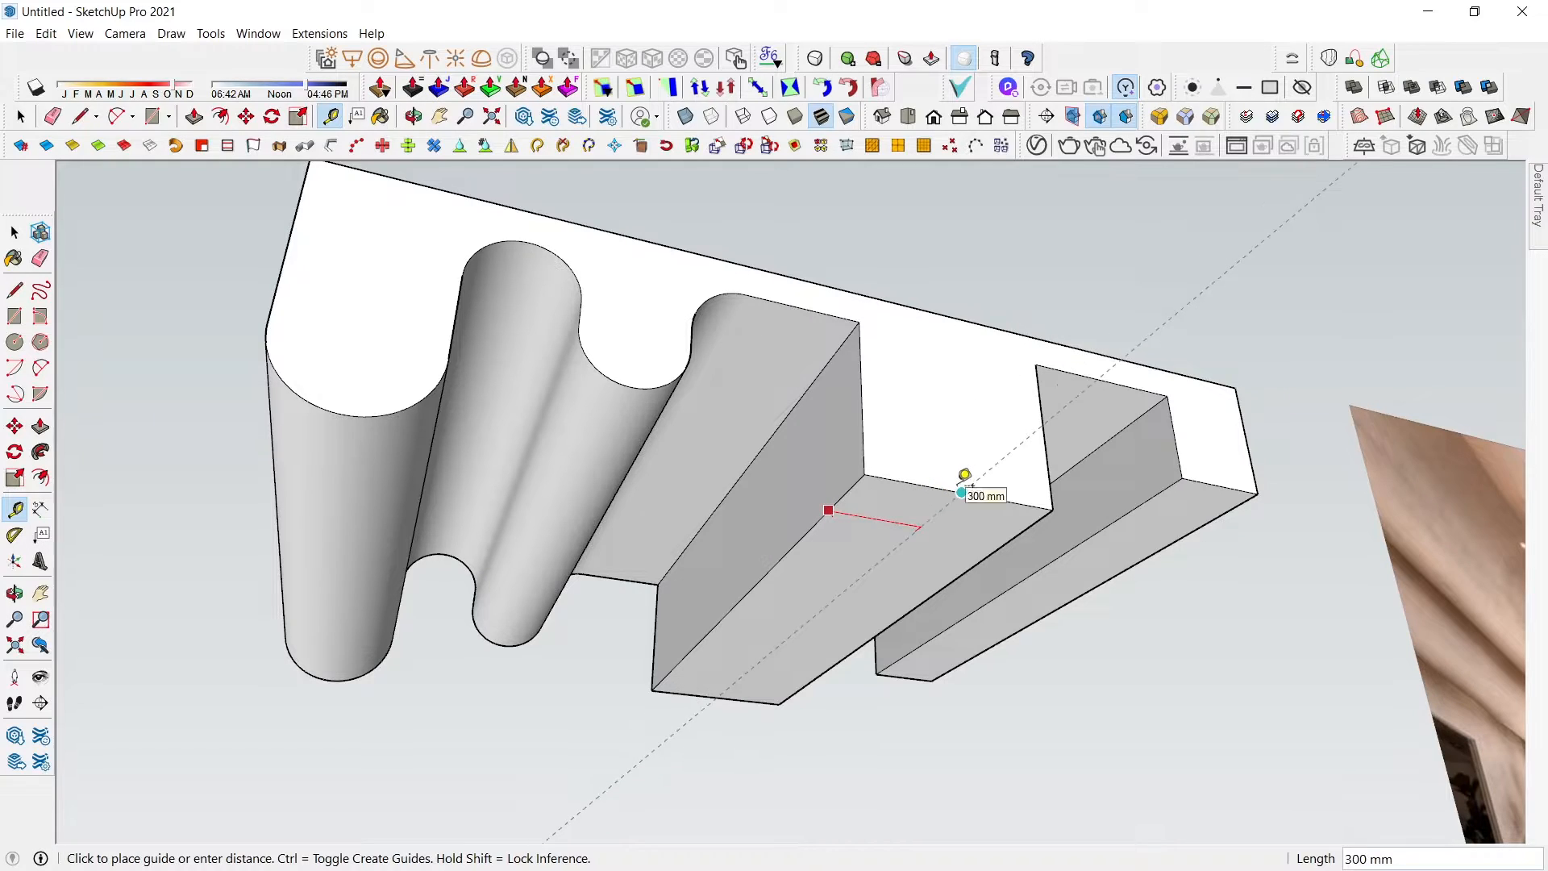
key(space)
key(t)
click(836, 502)
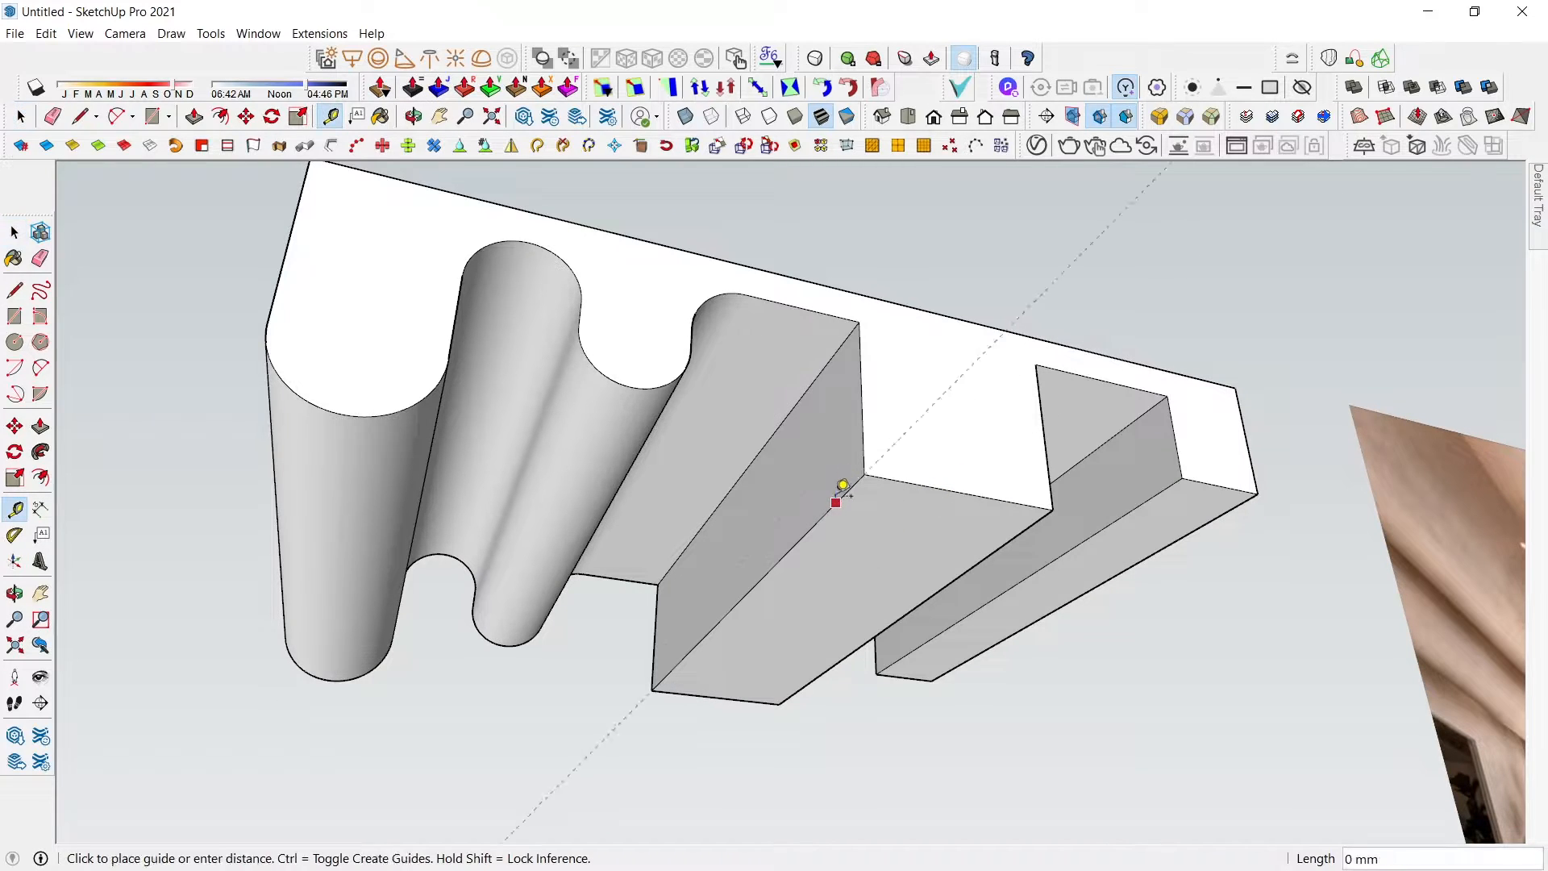
key(space)
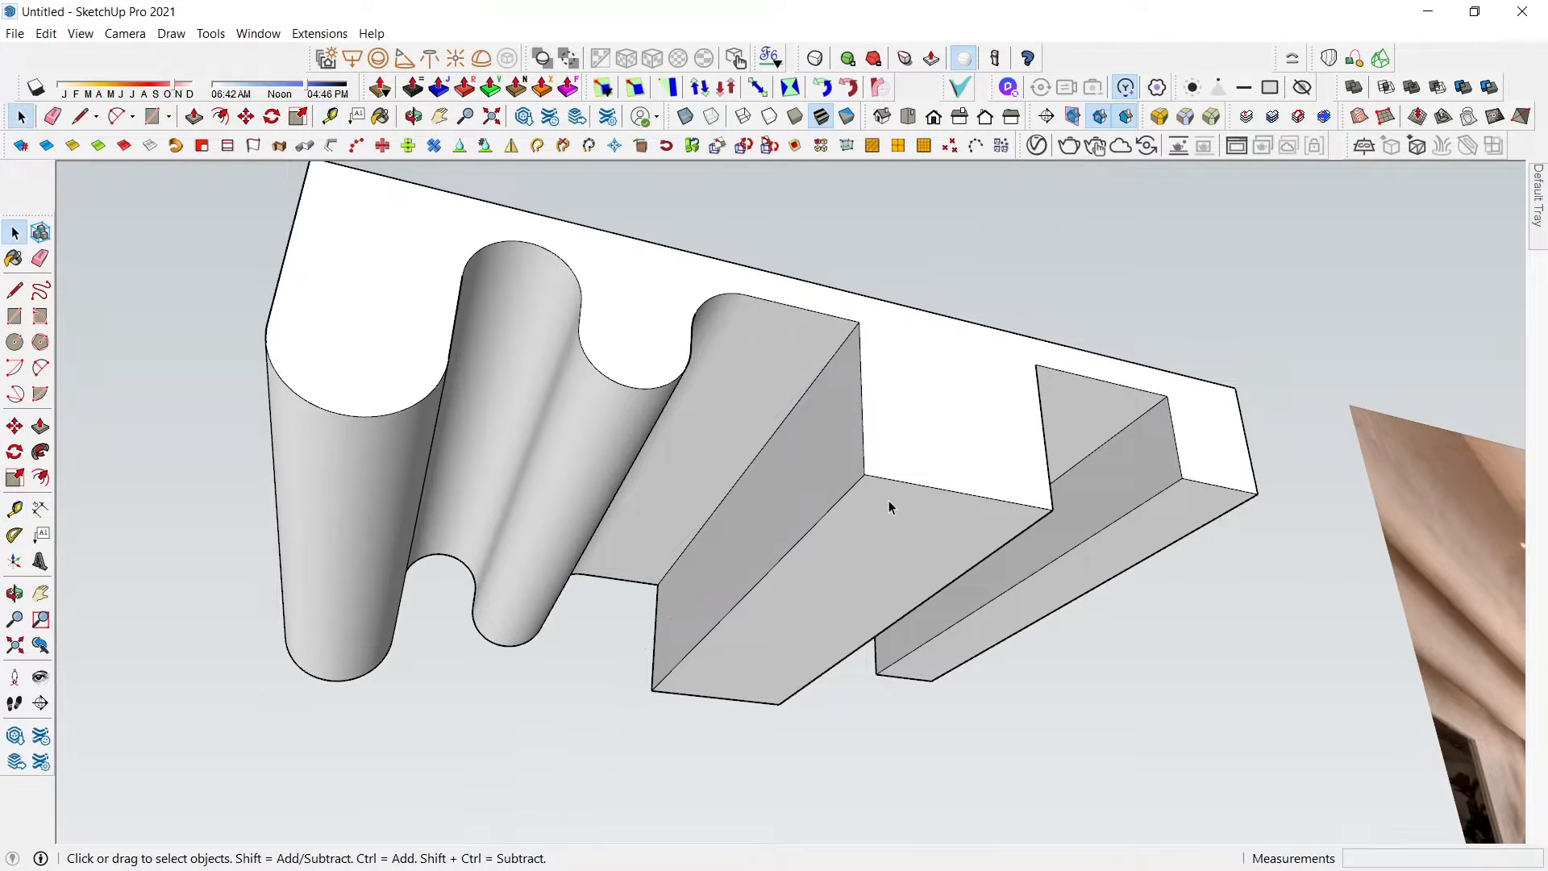
- Pull the underside of the wide third rib further down with Push/Pull
key(p)
click(905, 524)
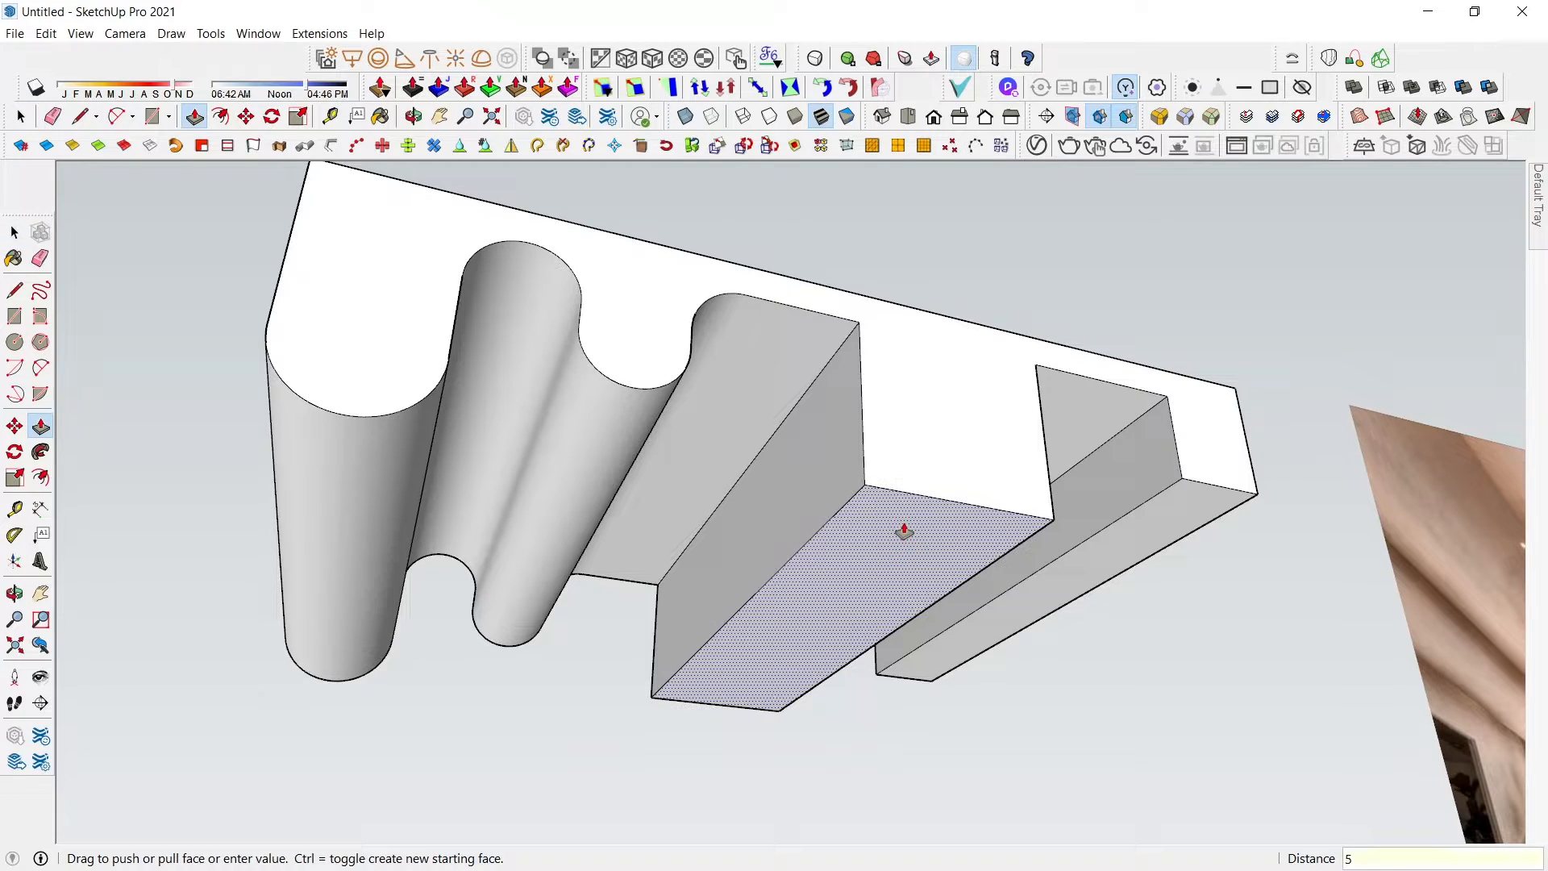
key(Return)
- Round both lower long edges of the wide third rib at a 300 mm offset
key(space)
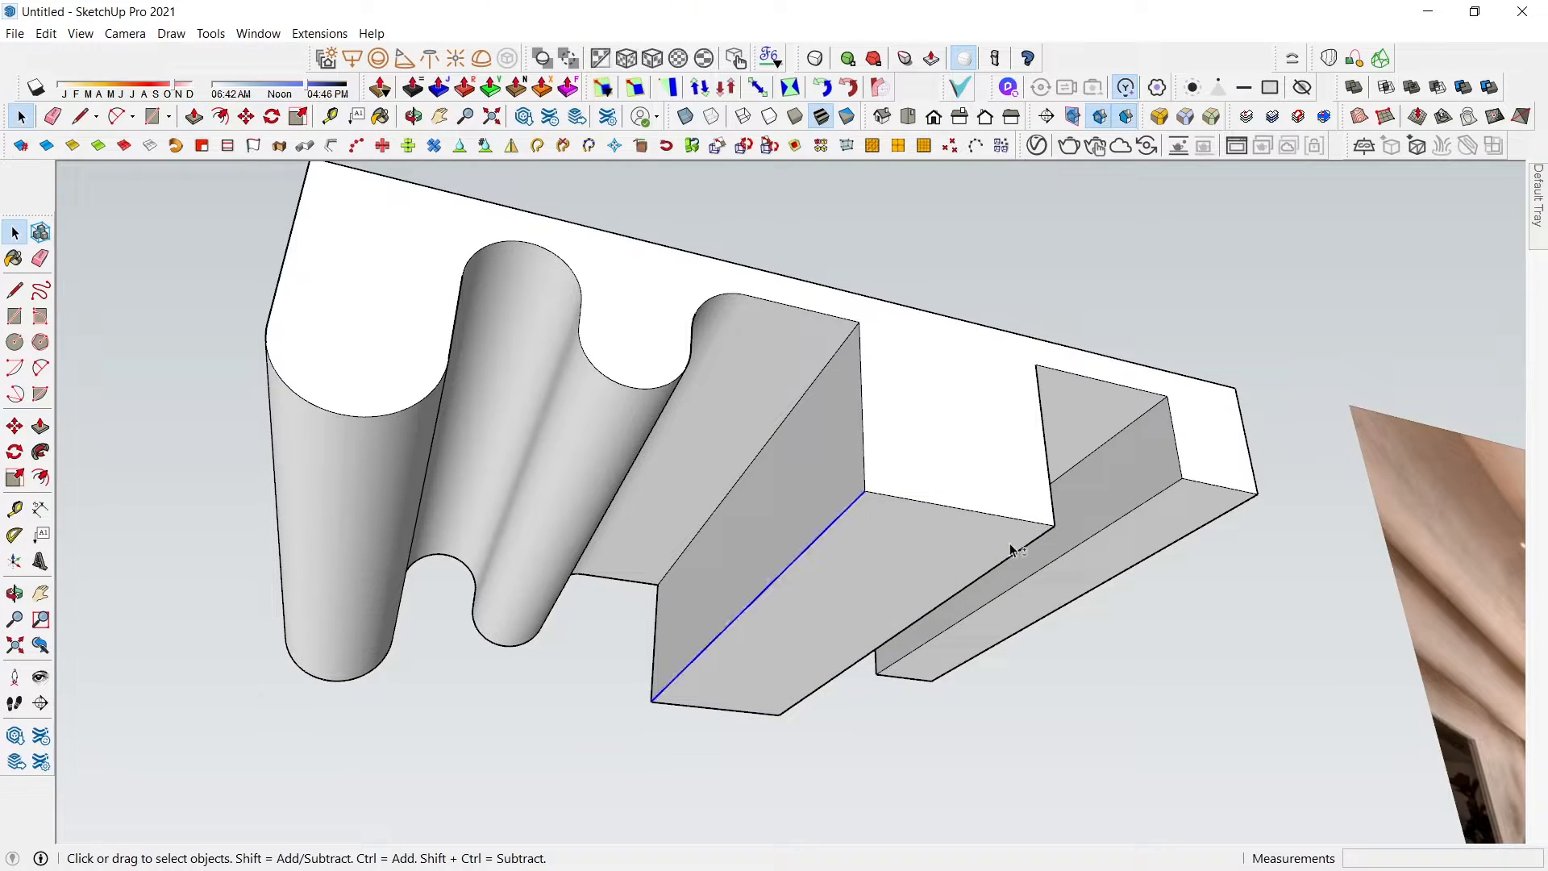
click(1159, 117)
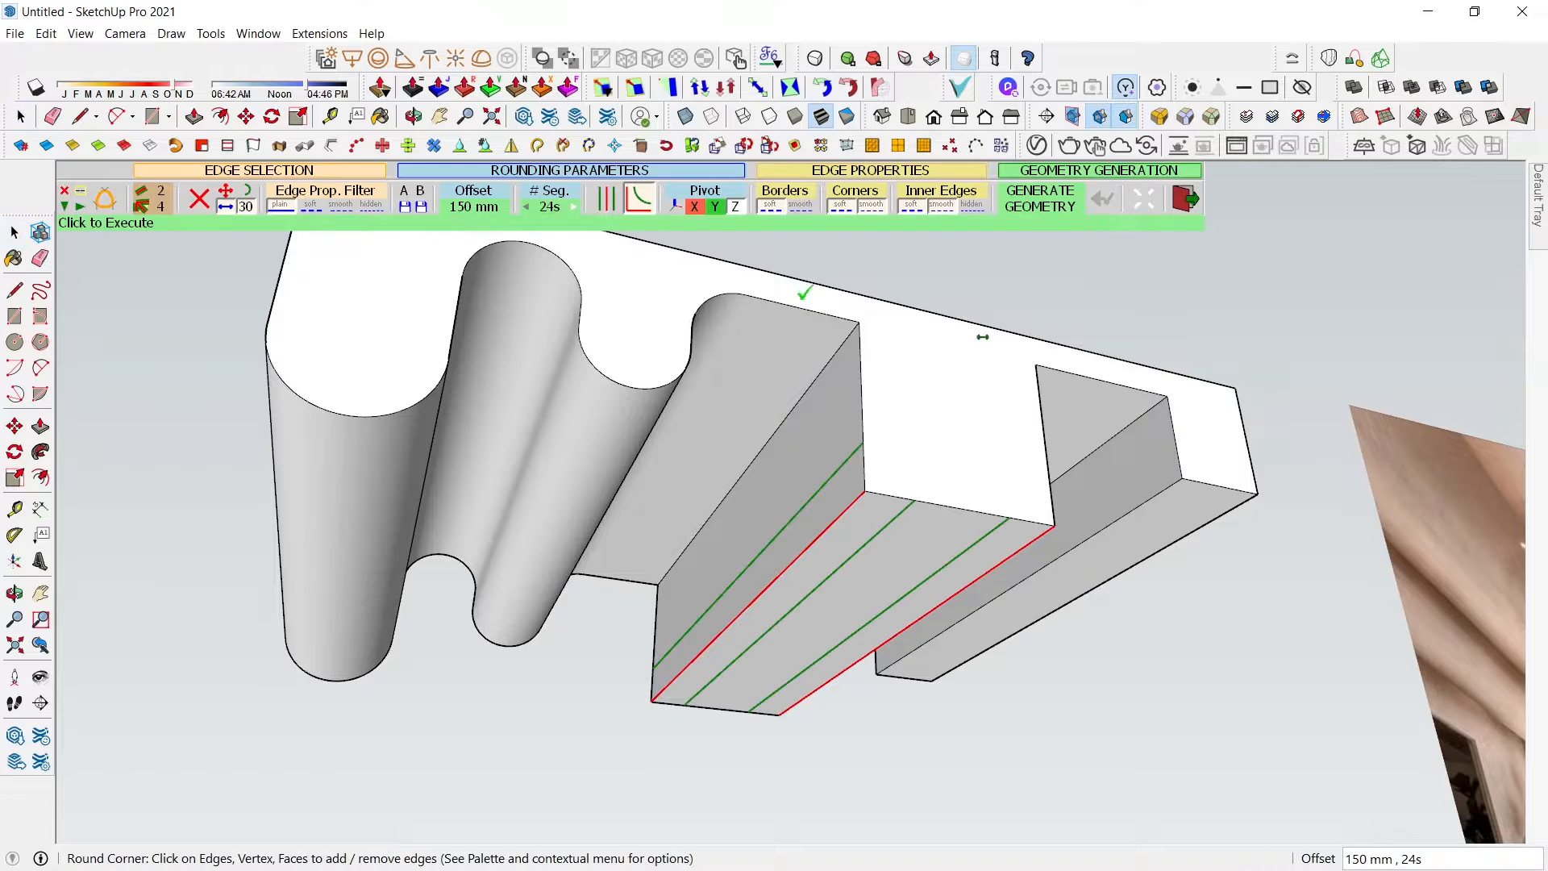
click(496, 208)
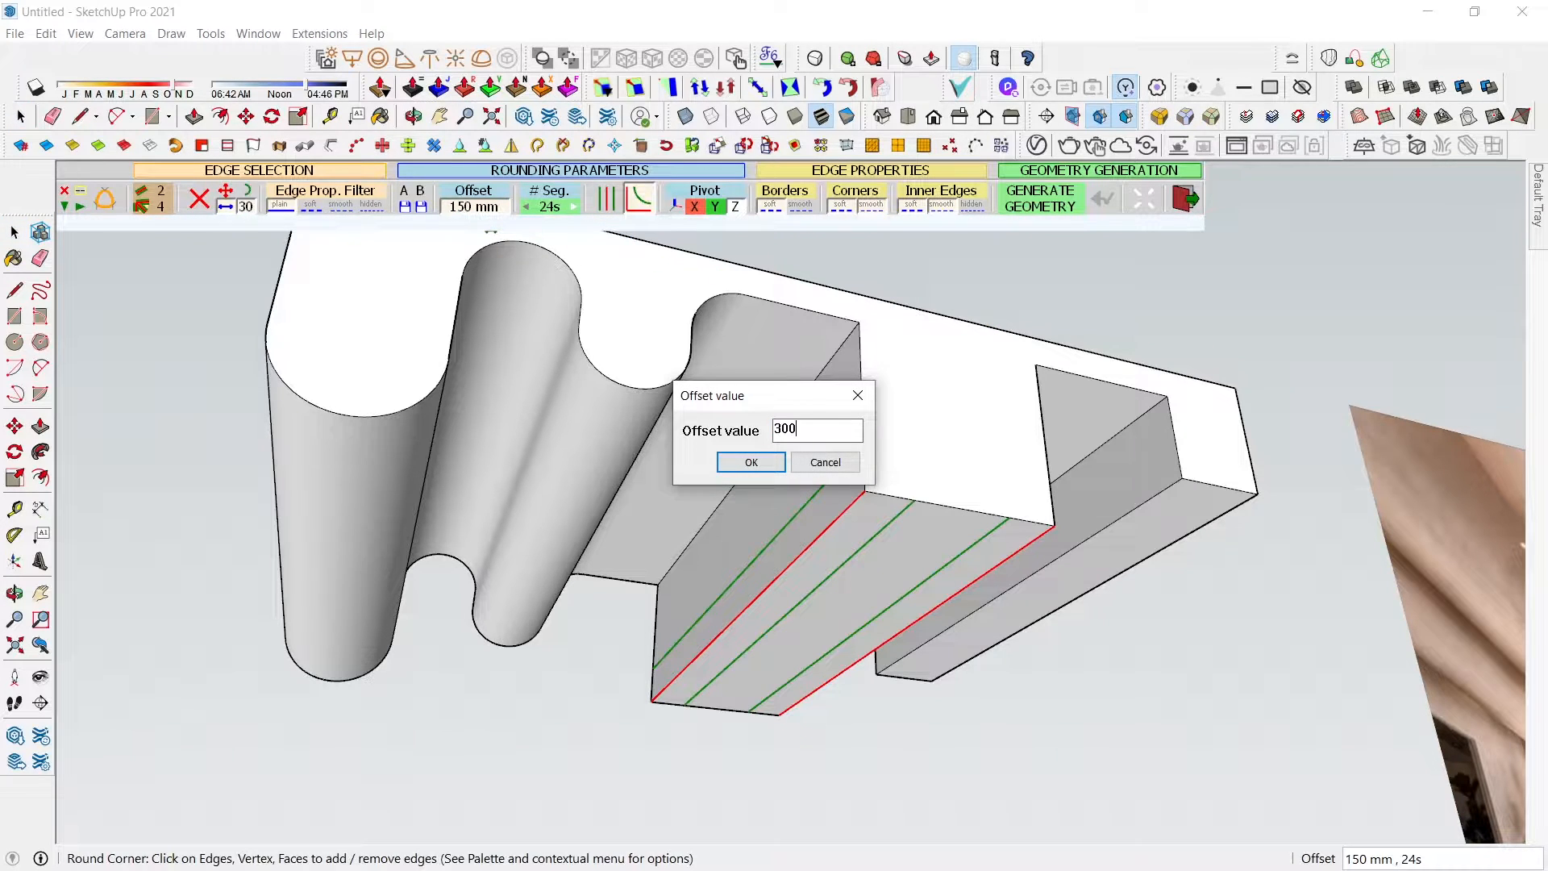
key(Return)
click(157, 440)
- Measure down the side of the wide third rib from its upper long edge to where the rounded underside begins
middle_drag(177, 452, 557, 390)
key(o)
mouse_move(556, 390)
mouse_down()
mouse_move(602, 400)
mouse_move(553, 413)
mouse_up()
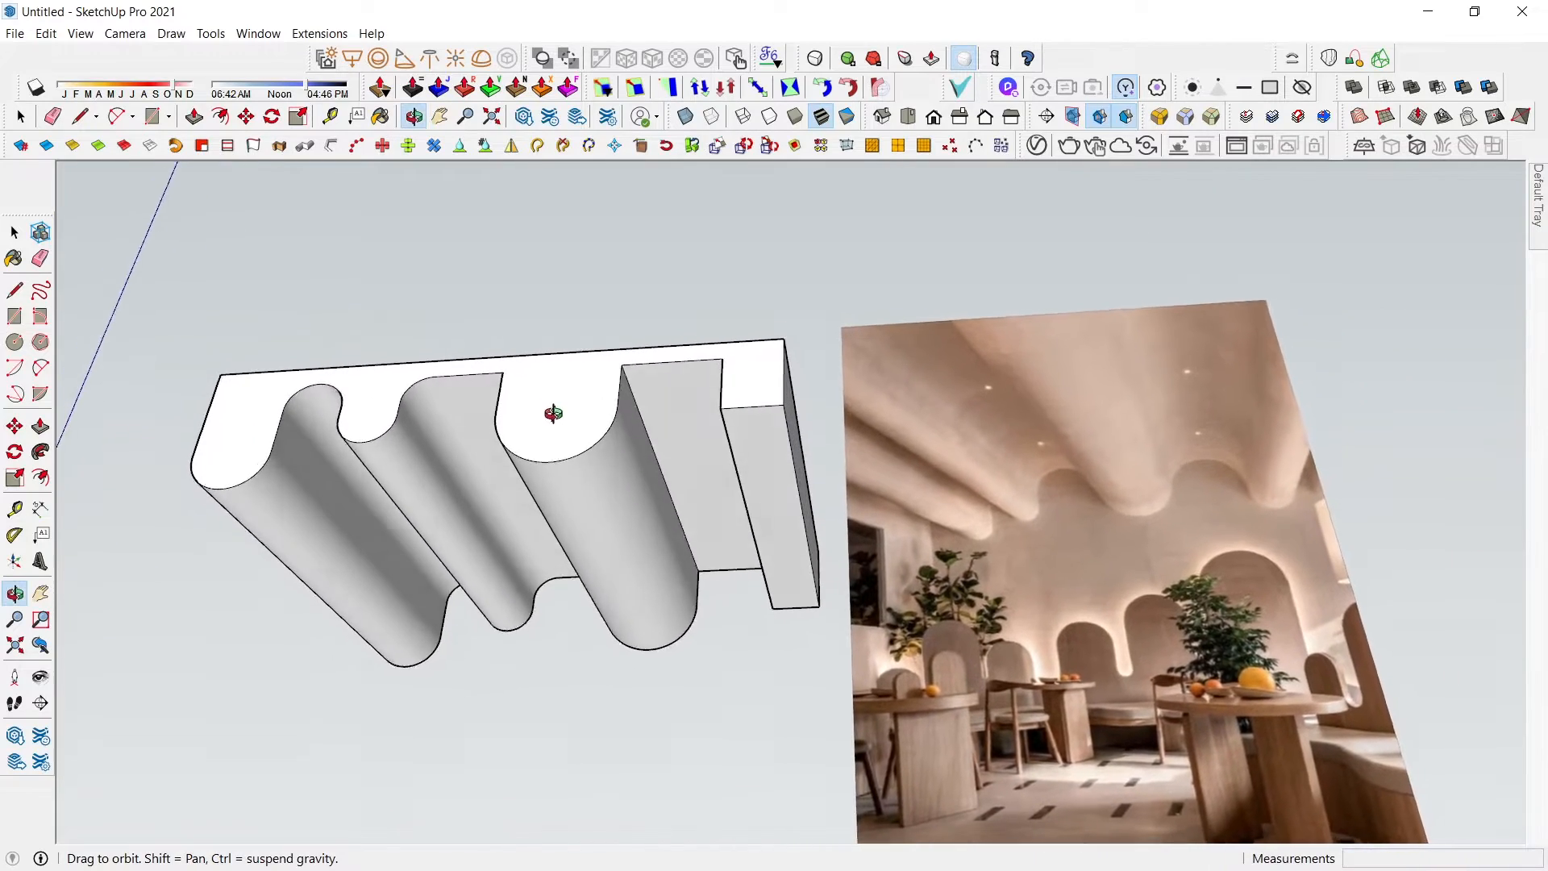
middle_drag(554, 414, 720, 472)
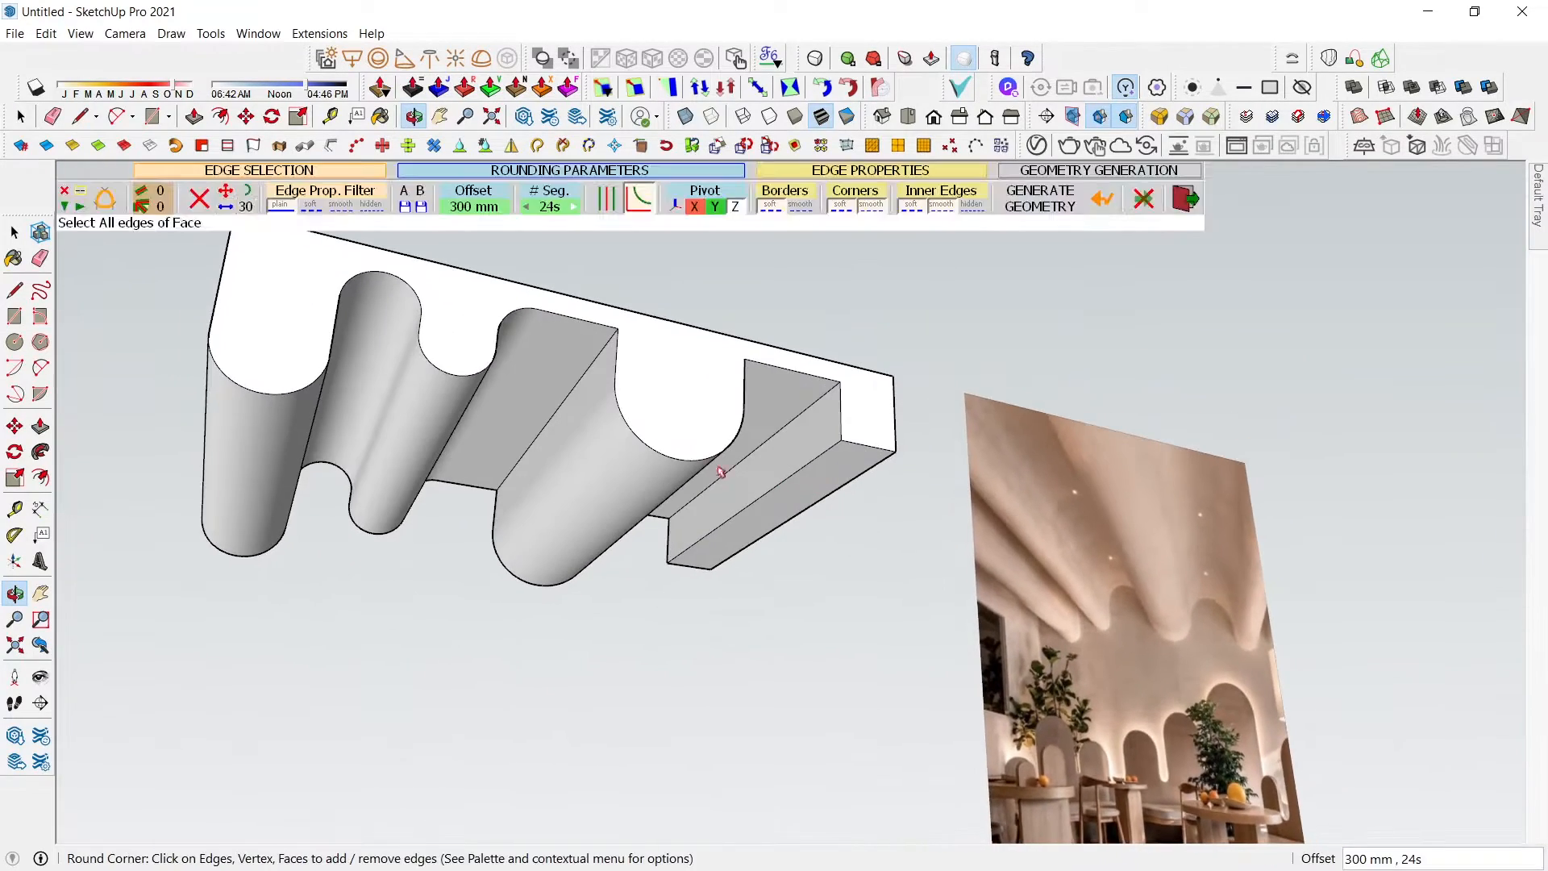
key(space)
scroll(603, 375, up, 5)
key(t)
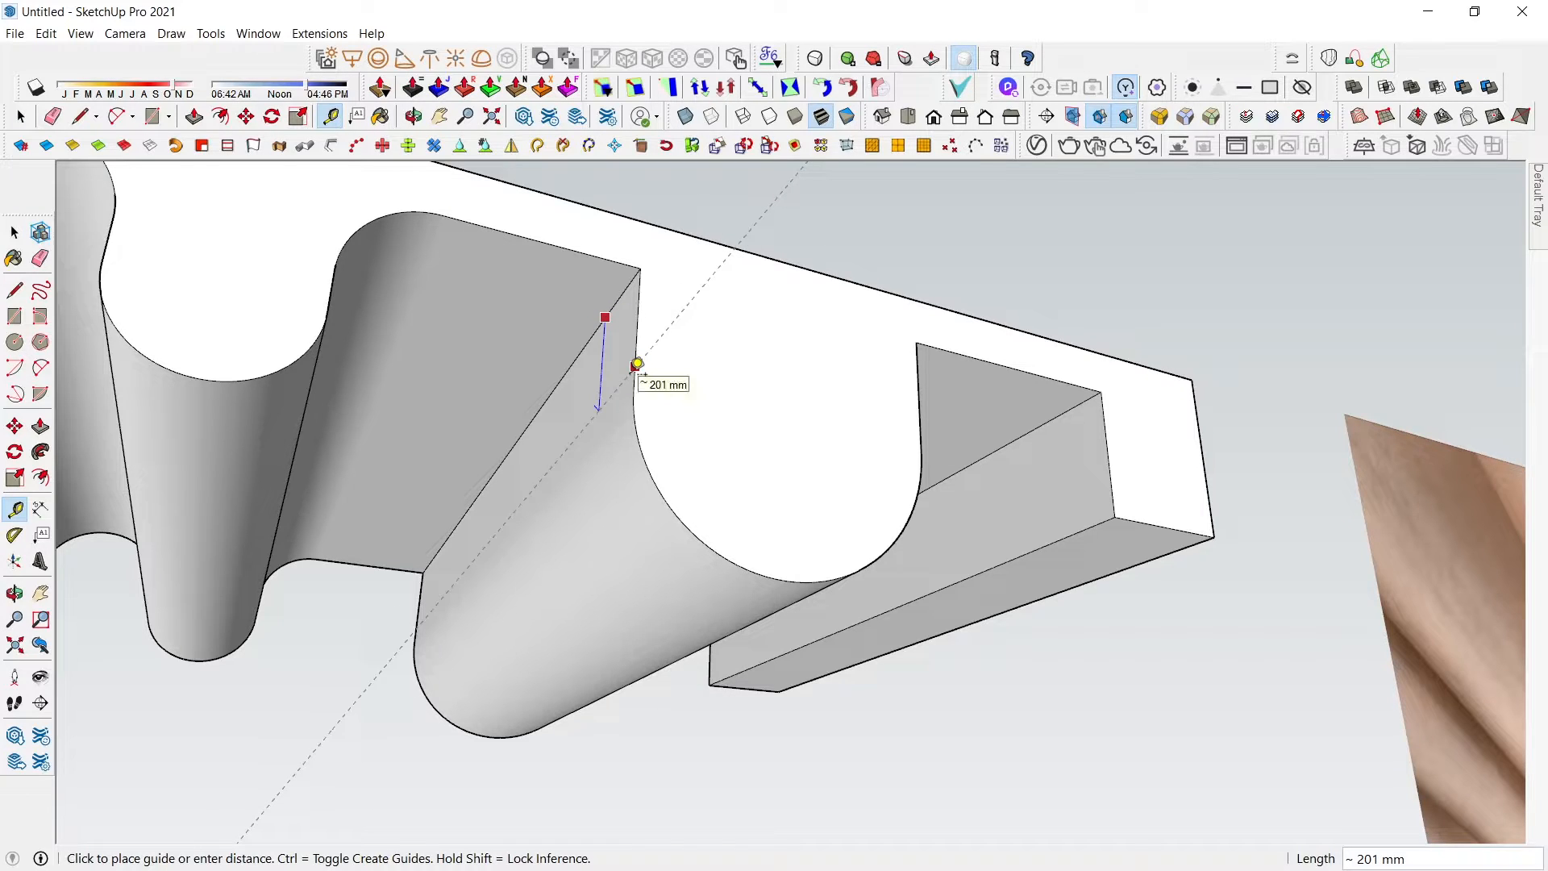
key(space)
- Round the second recess's upper long edge beside the wide third rib at a 200 mm offset
click(601, 326)
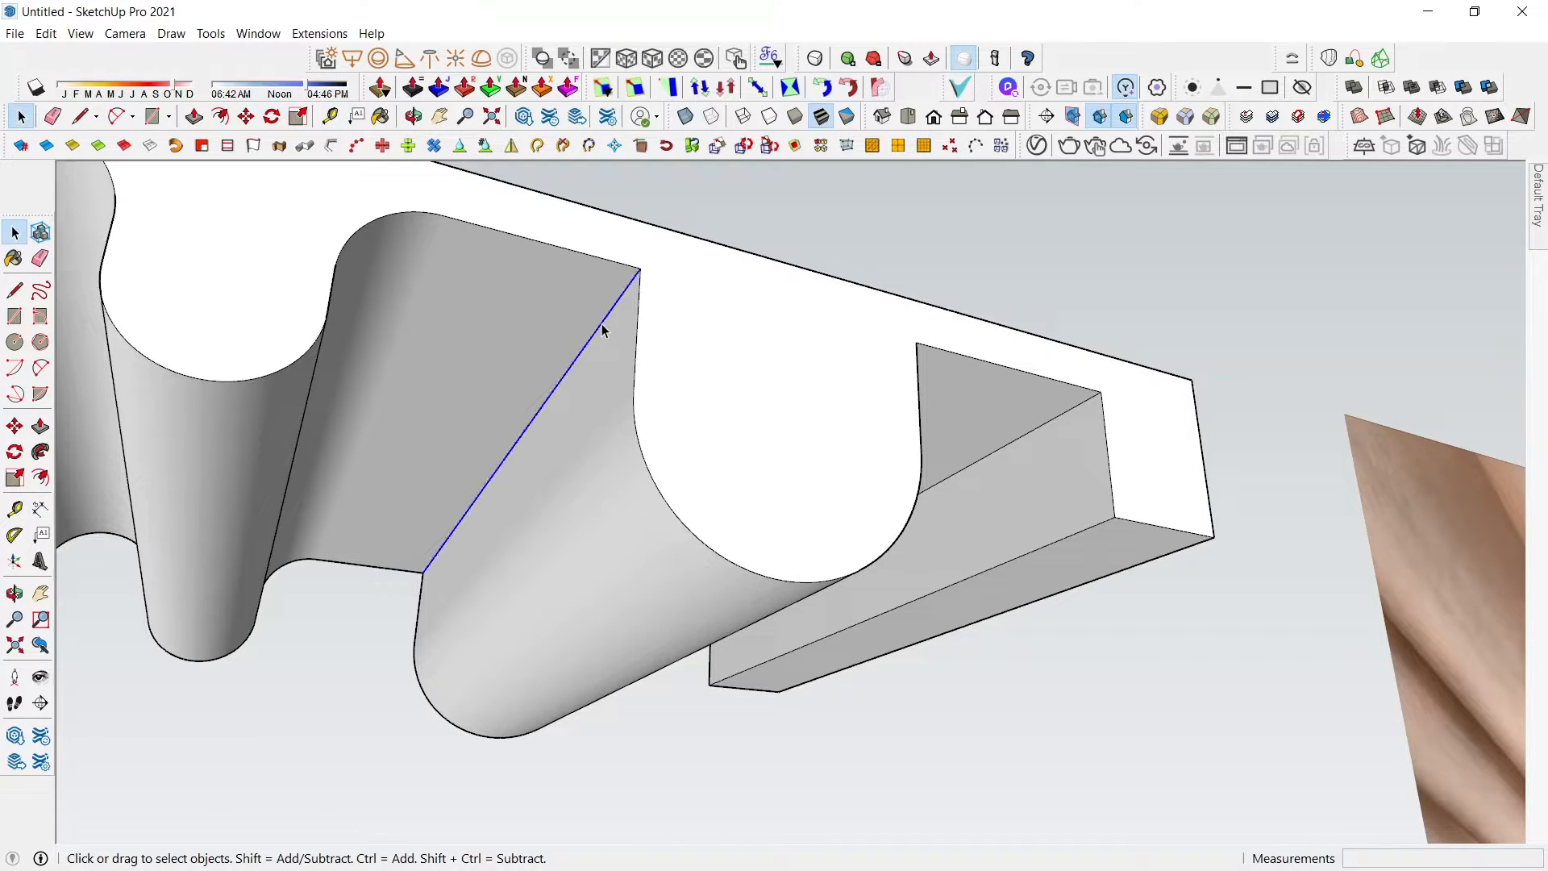
click(1159, 116)
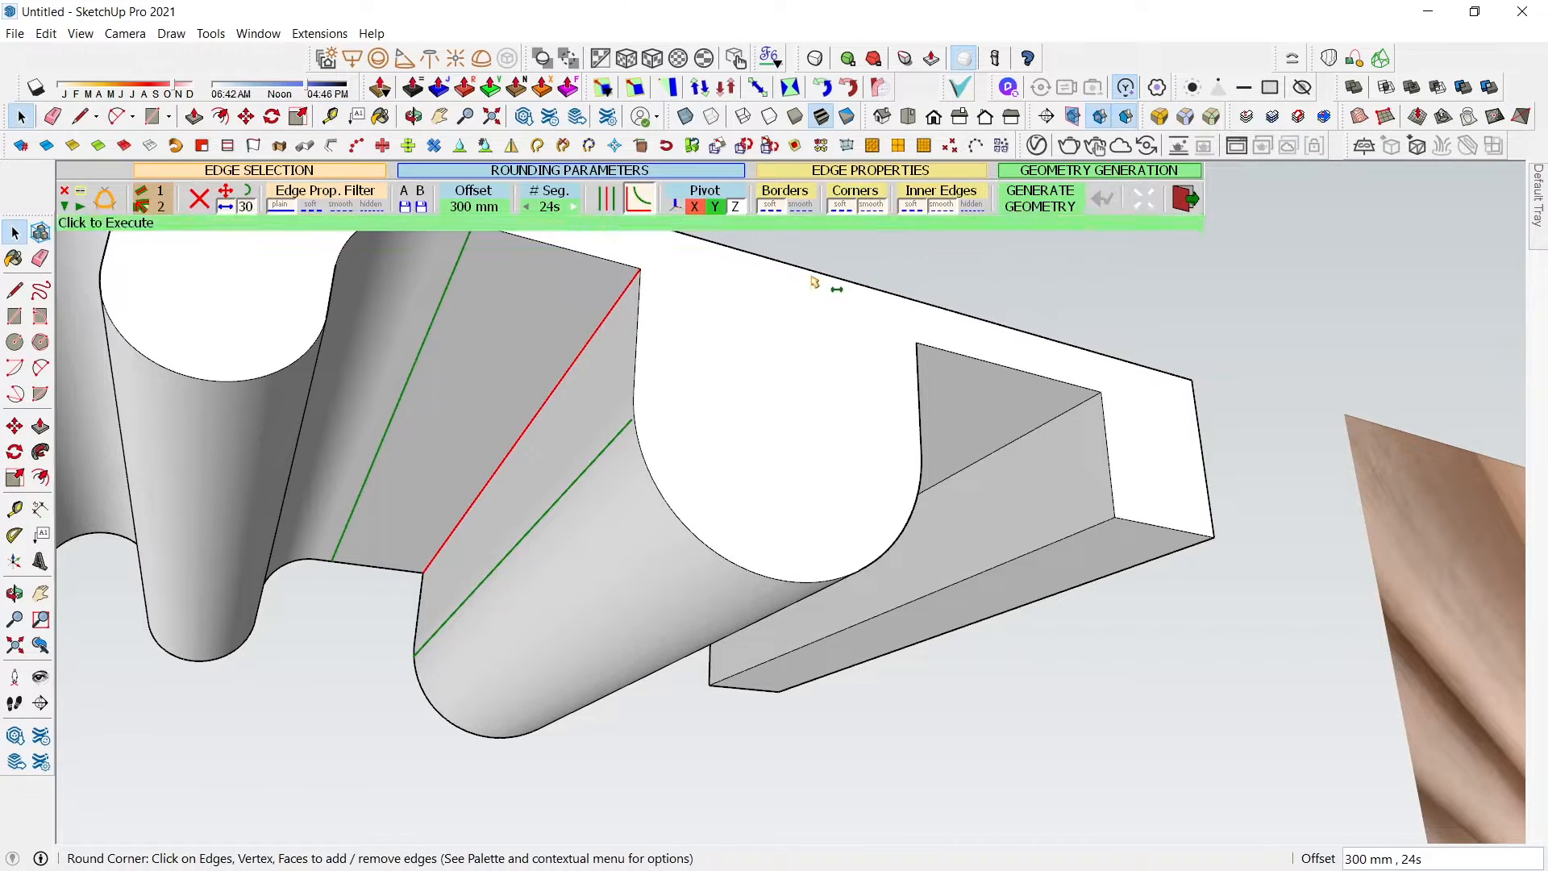
click(476, 213)
text(200)
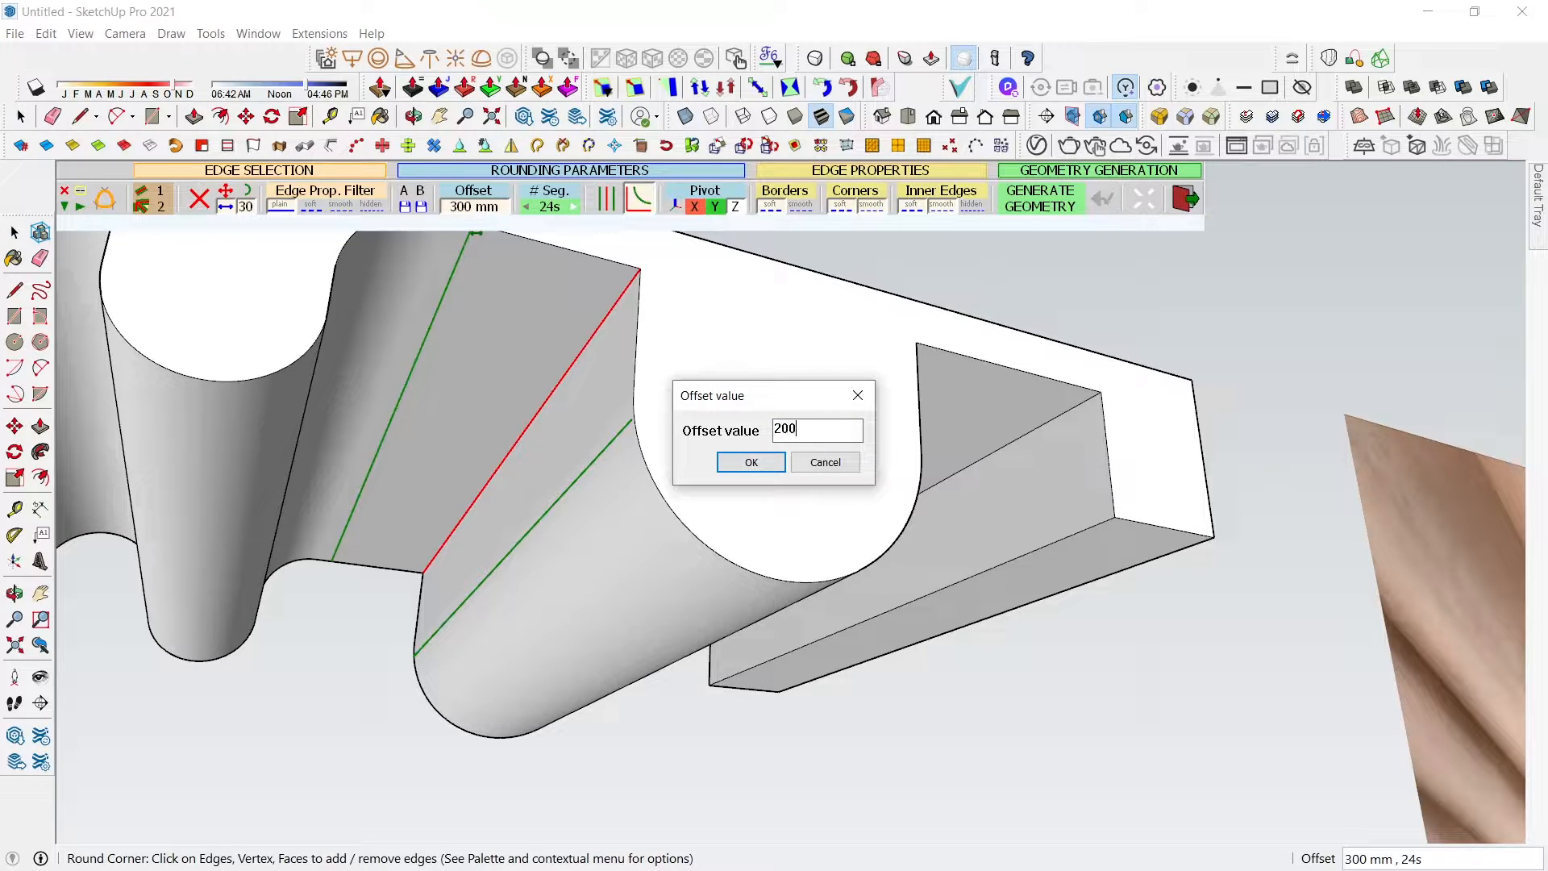
key(Return)
click(1194, 268)
scroll(631, 416, down, 2)
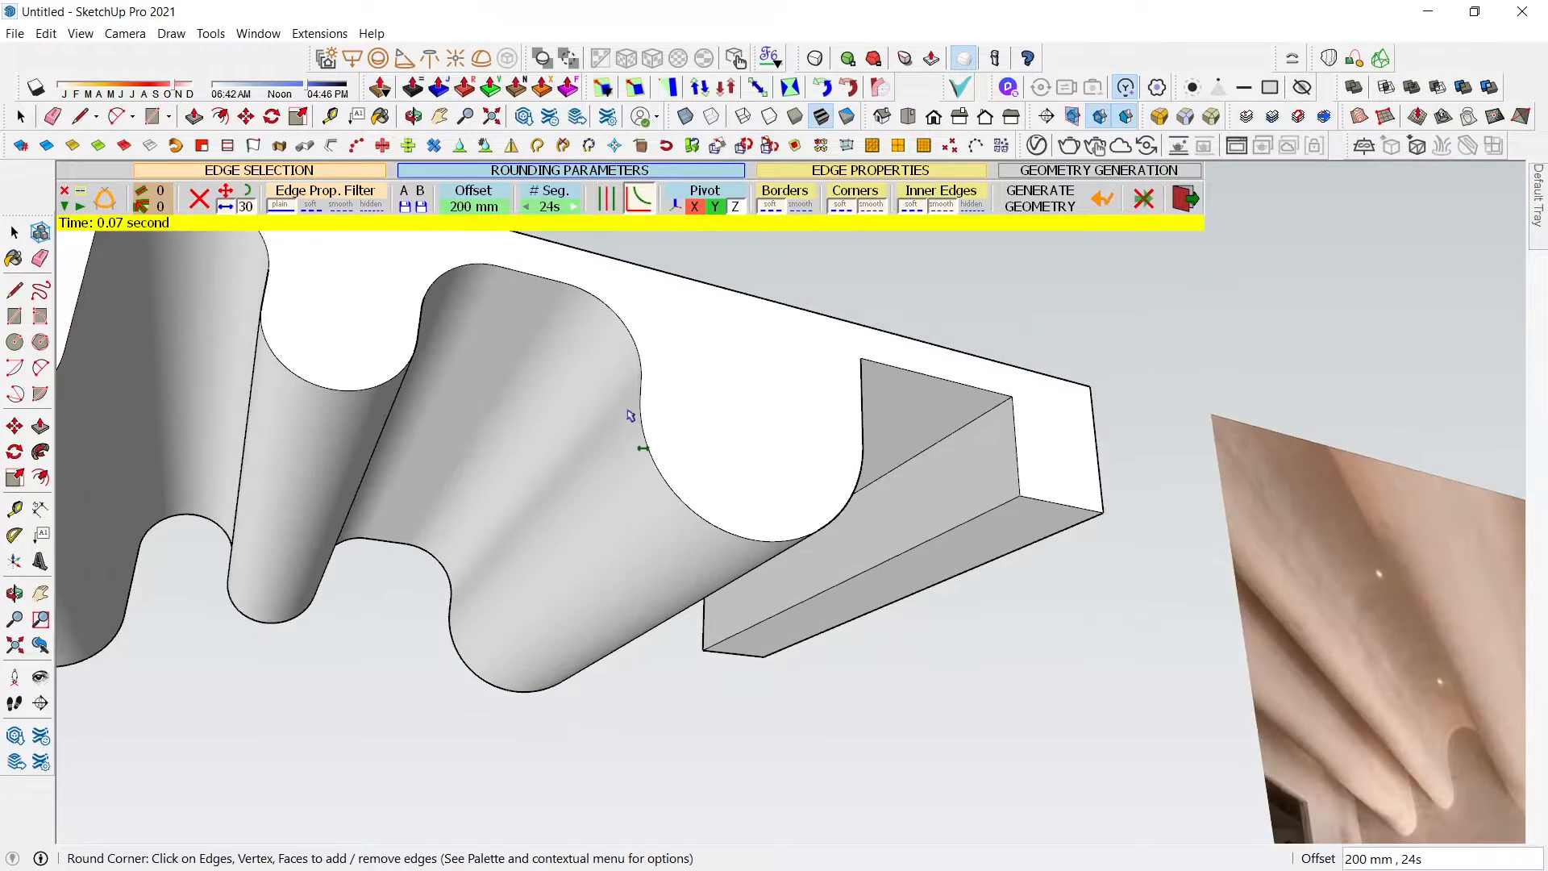
- Measure from the upper long edge of the last recess to the middle of its ceiling
scroll(649, 413, down, 2)
key(o)
drag(892, 394, 531, 347)
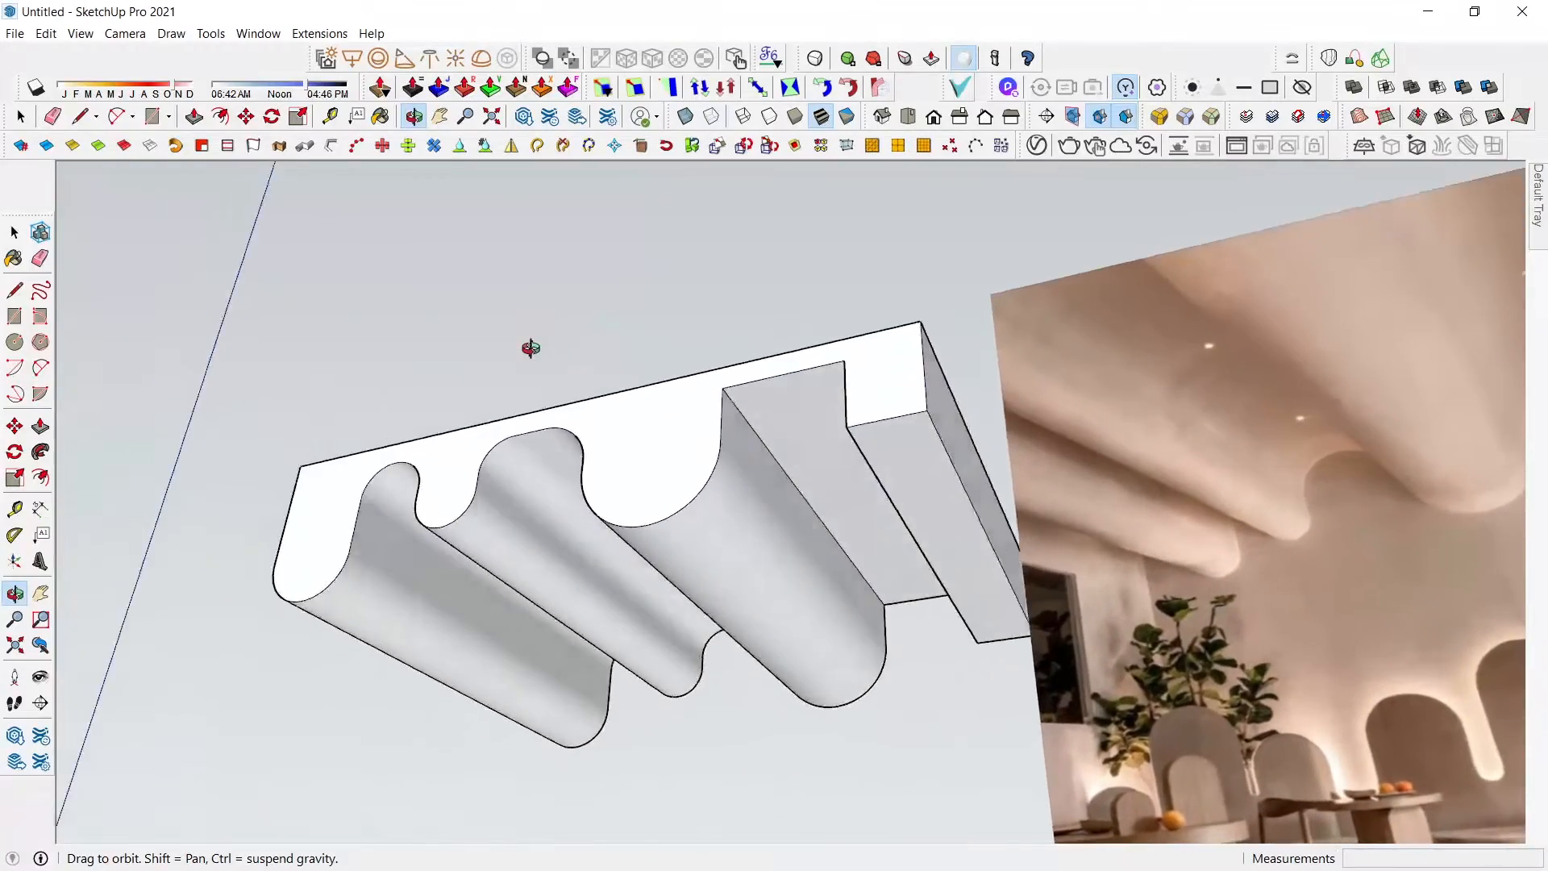
middle_drag(531, 348, 618, 337)
scroll(928, 506, up, 2)
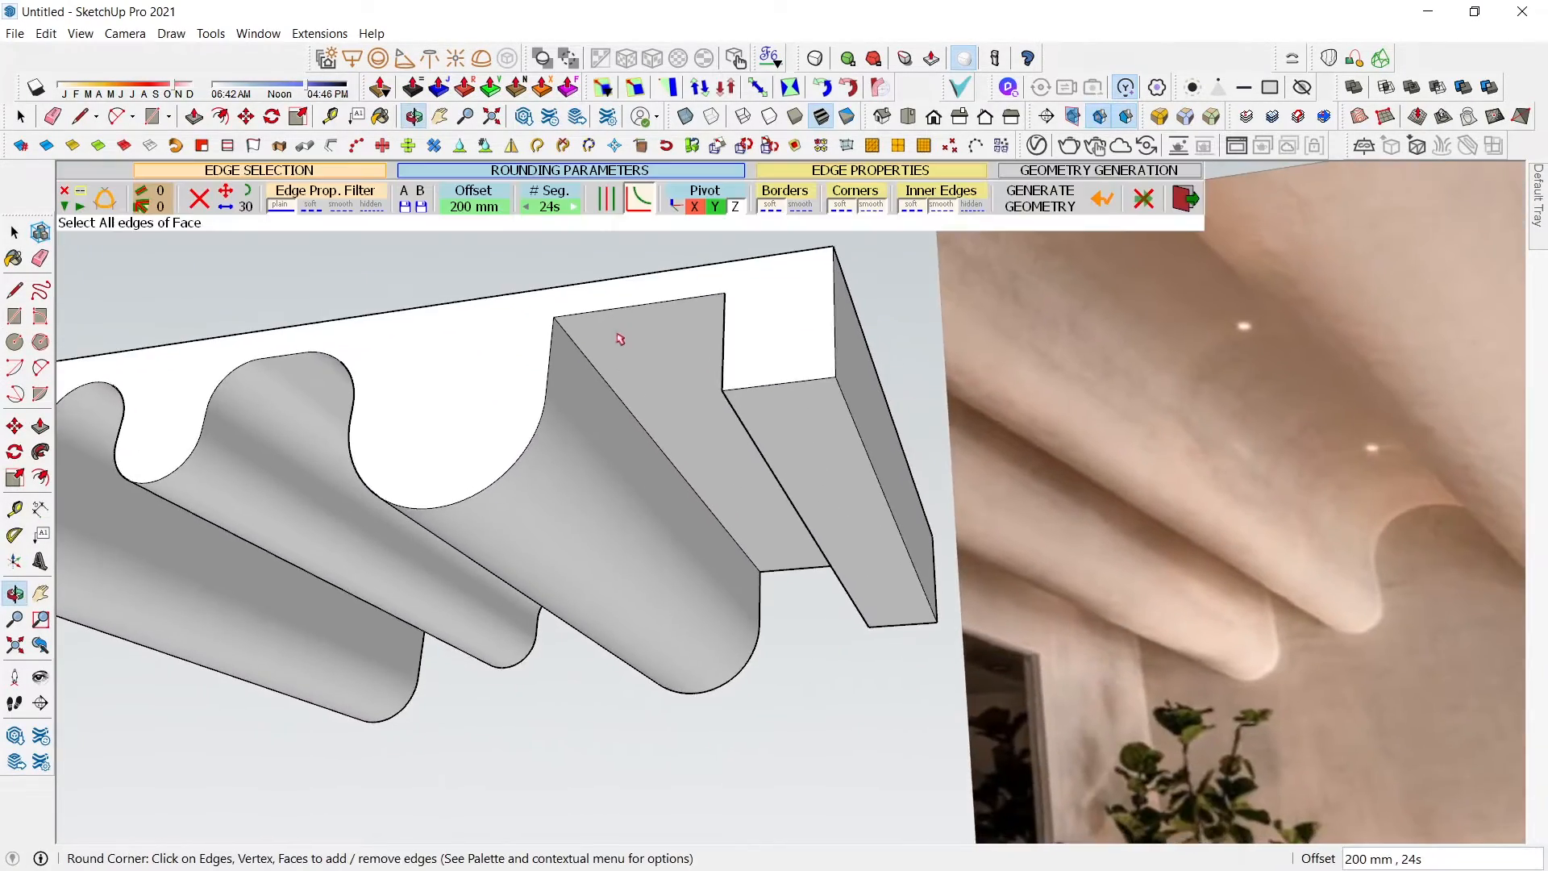
scroll(621, 339, down, 4)
scroll(603, 345, up, 2)
key(t)
click(591, 346)
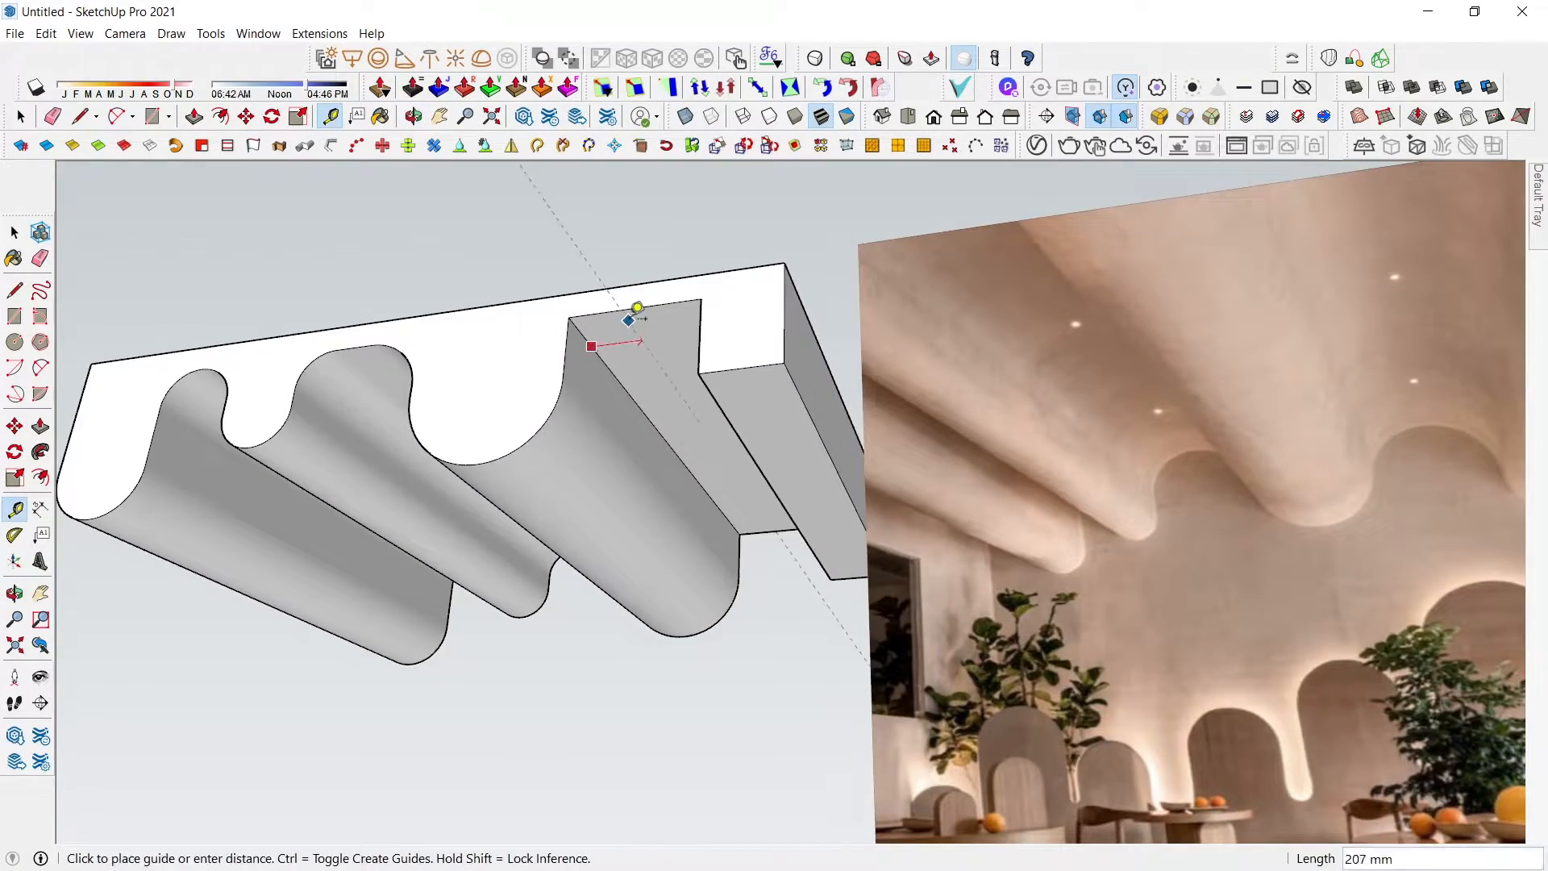
key(space)
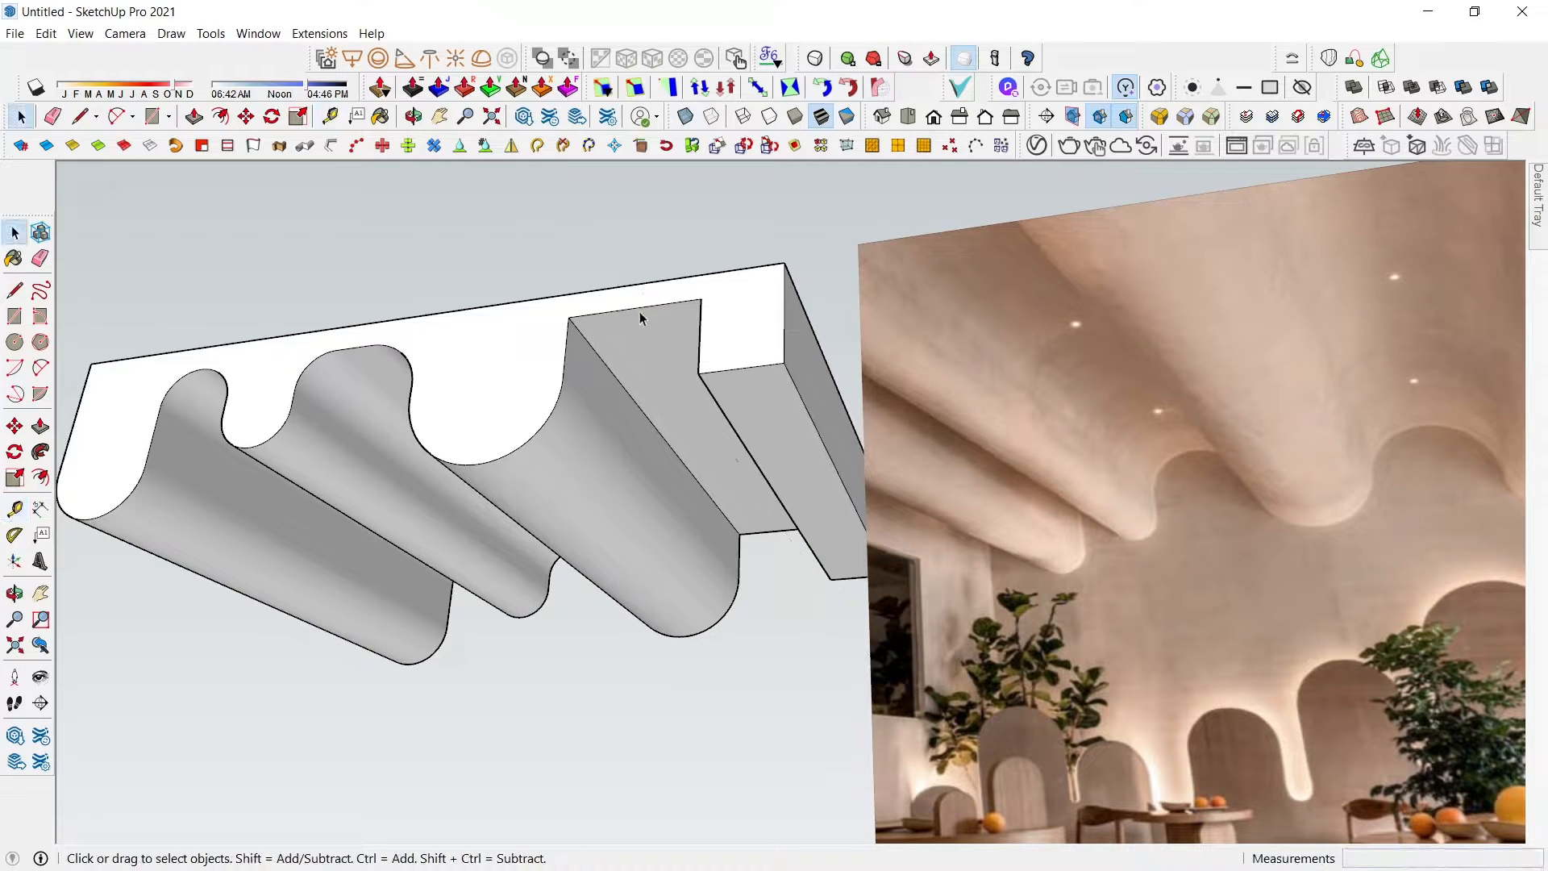
- Round both upper long edges of the last recess at a 250 mm offset
middle_drag(604, 373, 901, 360)
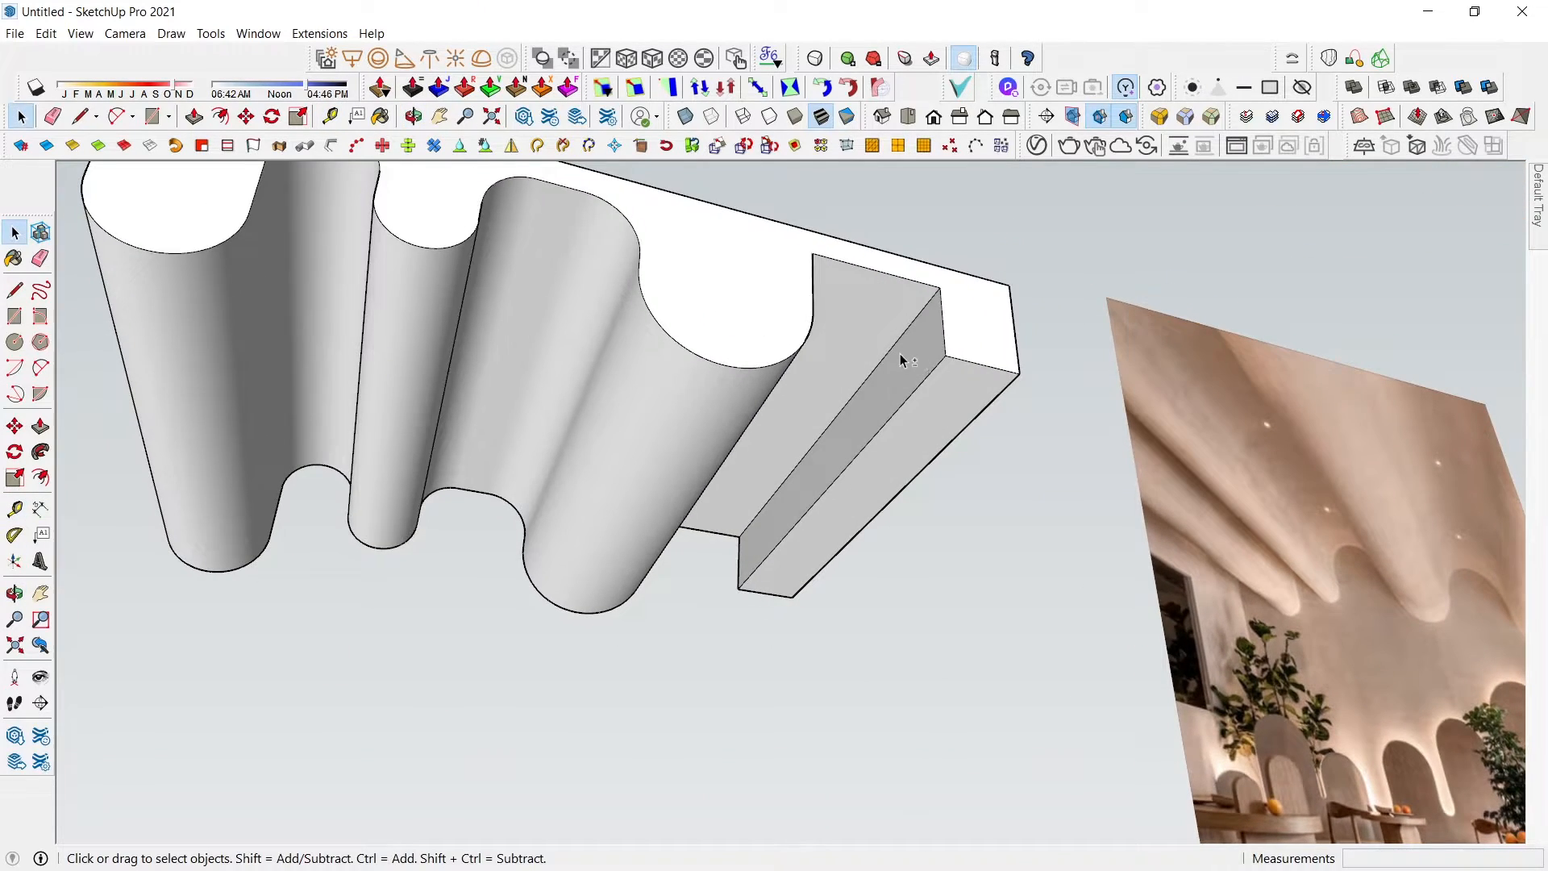
click(1072, 116)
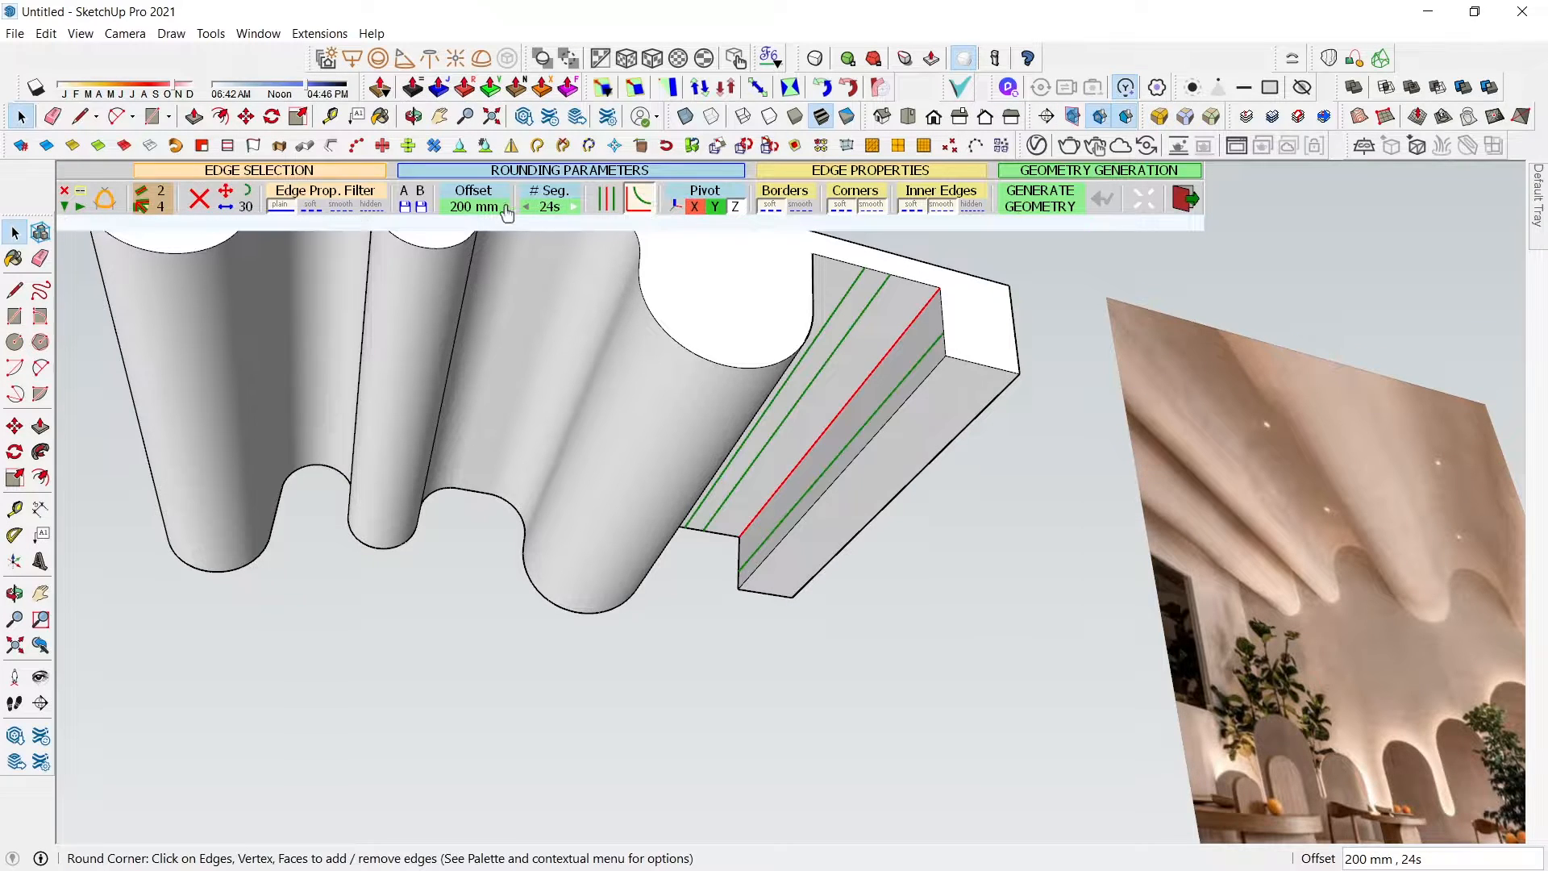
click(504, 207)
text(250)
key(Return)
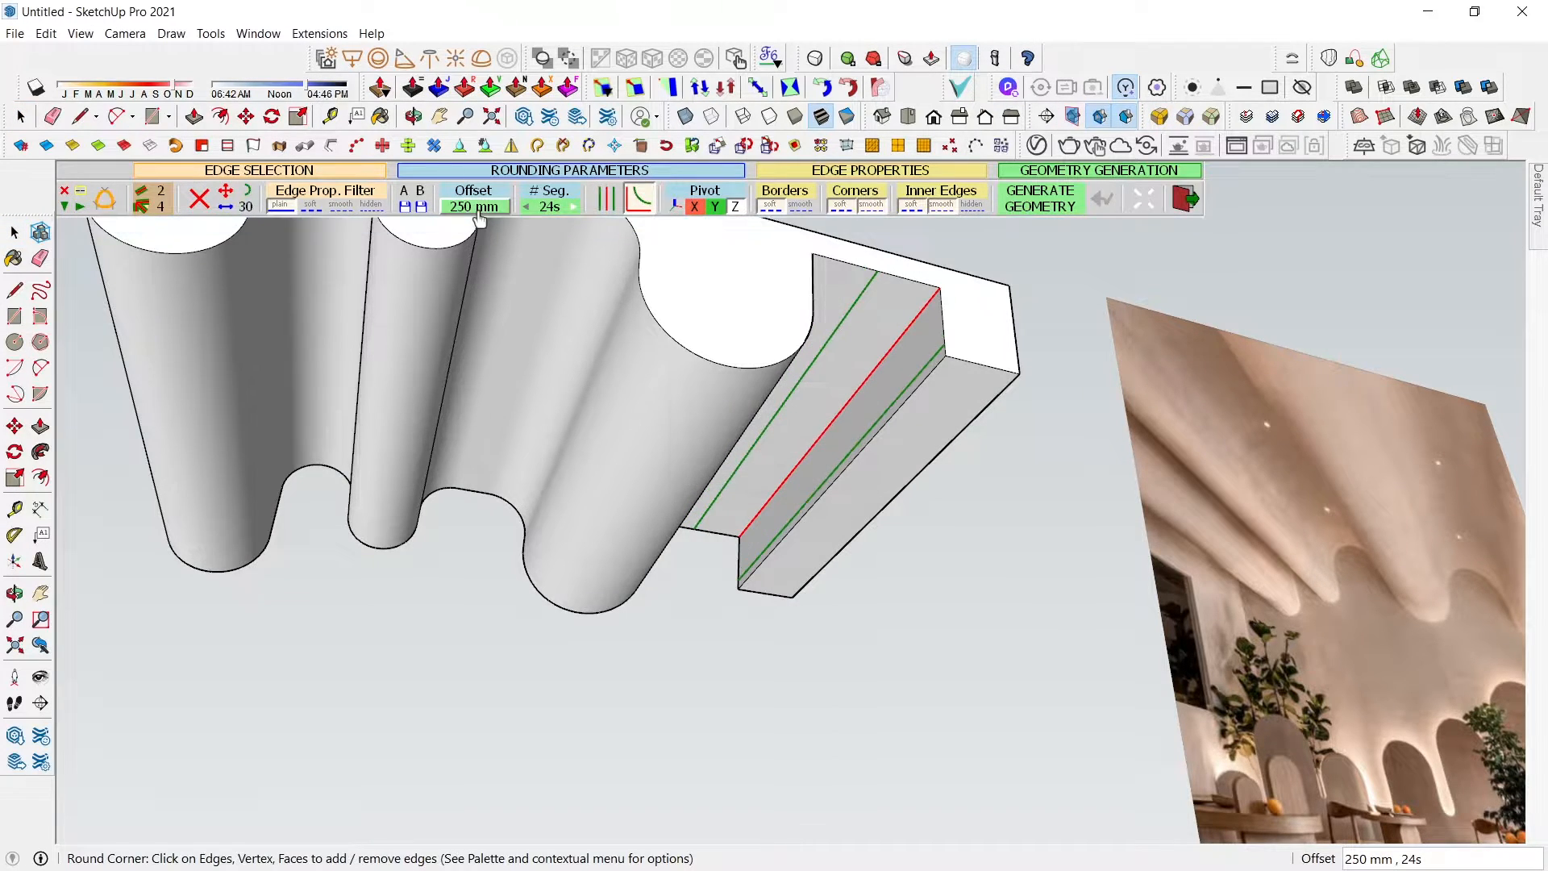
click(936, 628)
- Measure from the inner lower edge of the last rib to the middle of its underside
mouse_move(917, 454)
middle_down()
mouse_move(640, 505)
mouse_move(729, 487)
mouse_move(788, 525)
mouse_move(720, 487)
mouse_move(864, 443)
middle_up()
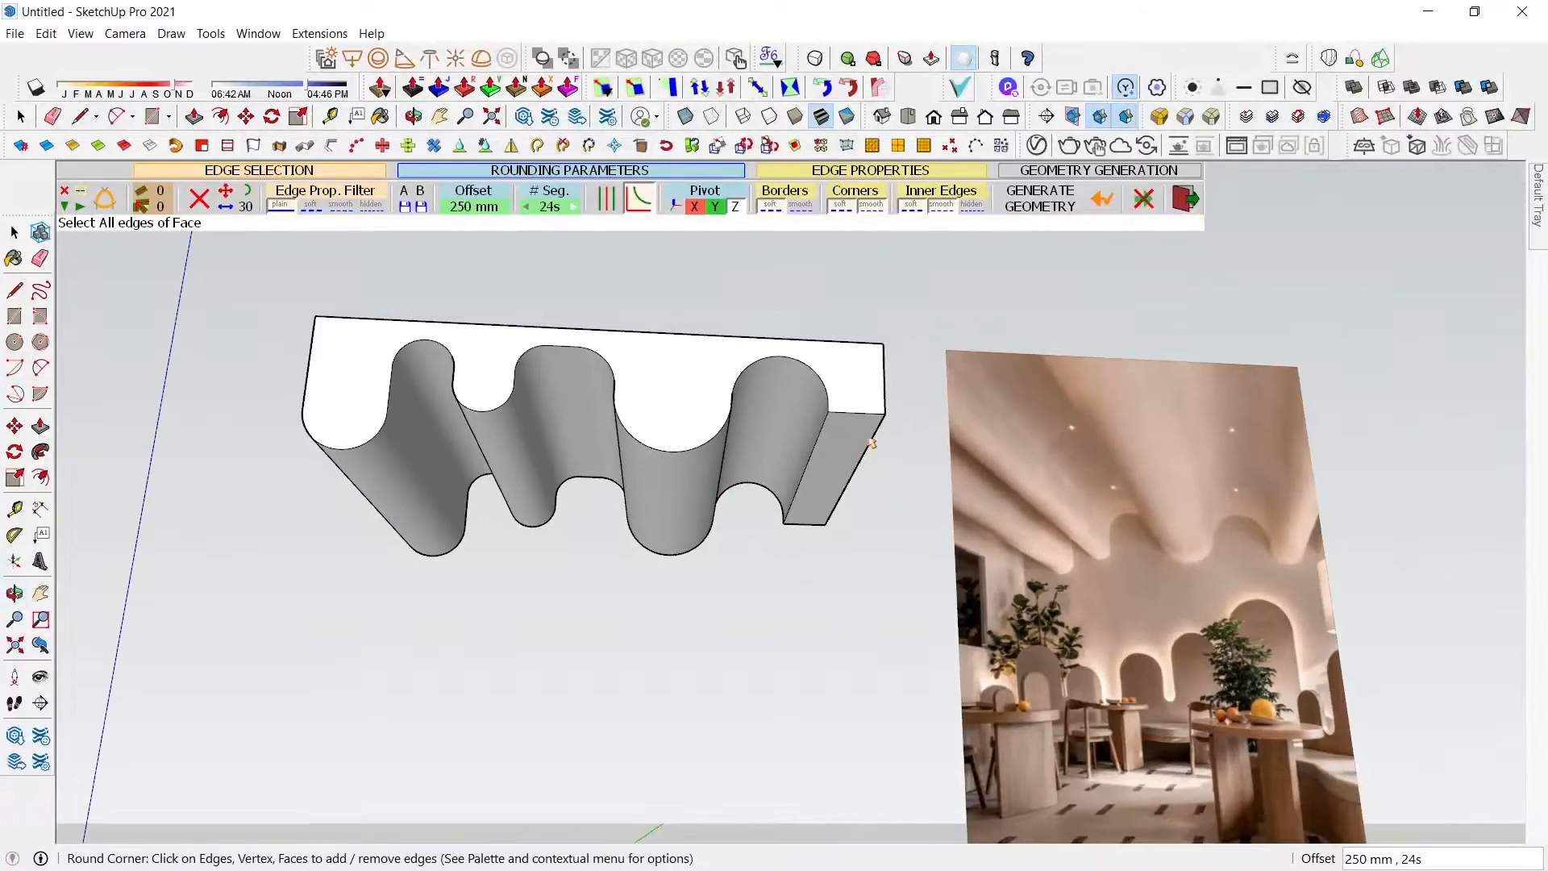
scroll(850, 449, up, 5)
key(p)
mouse_move(822, 492)
mouse_down()
mouse_move(816, 549)
mouse_move(806, 494)
mouse_up()
key(space)
key(t)
click(784, 433)
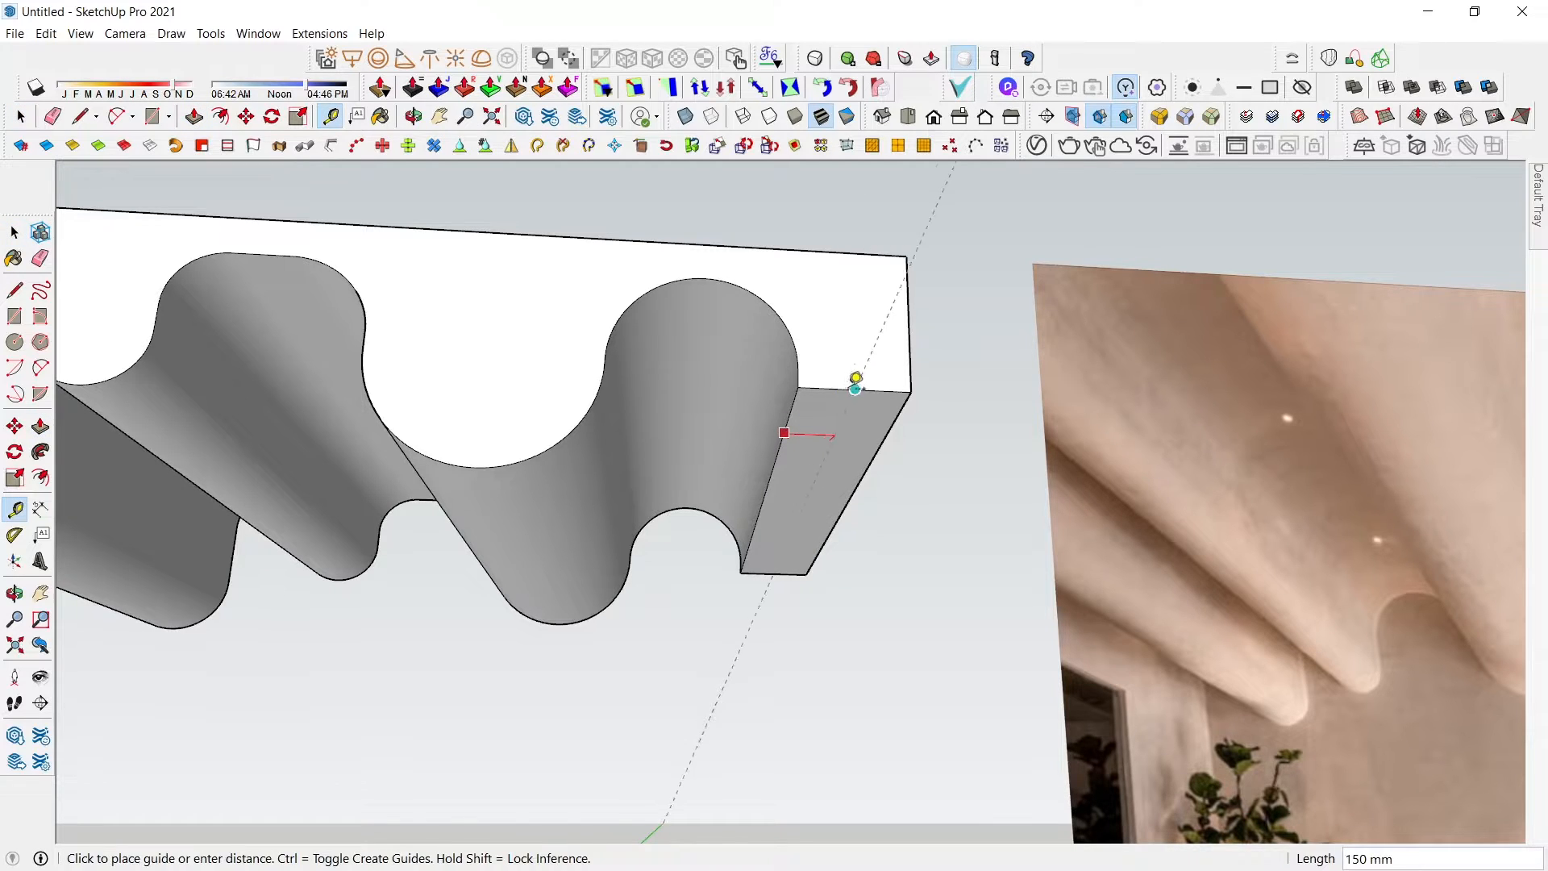
key(space)
- Pull the underside of the last rib down by 200 mm with Push/Pull
key(p)
drag(837, 449, 834, 520)
text(20)
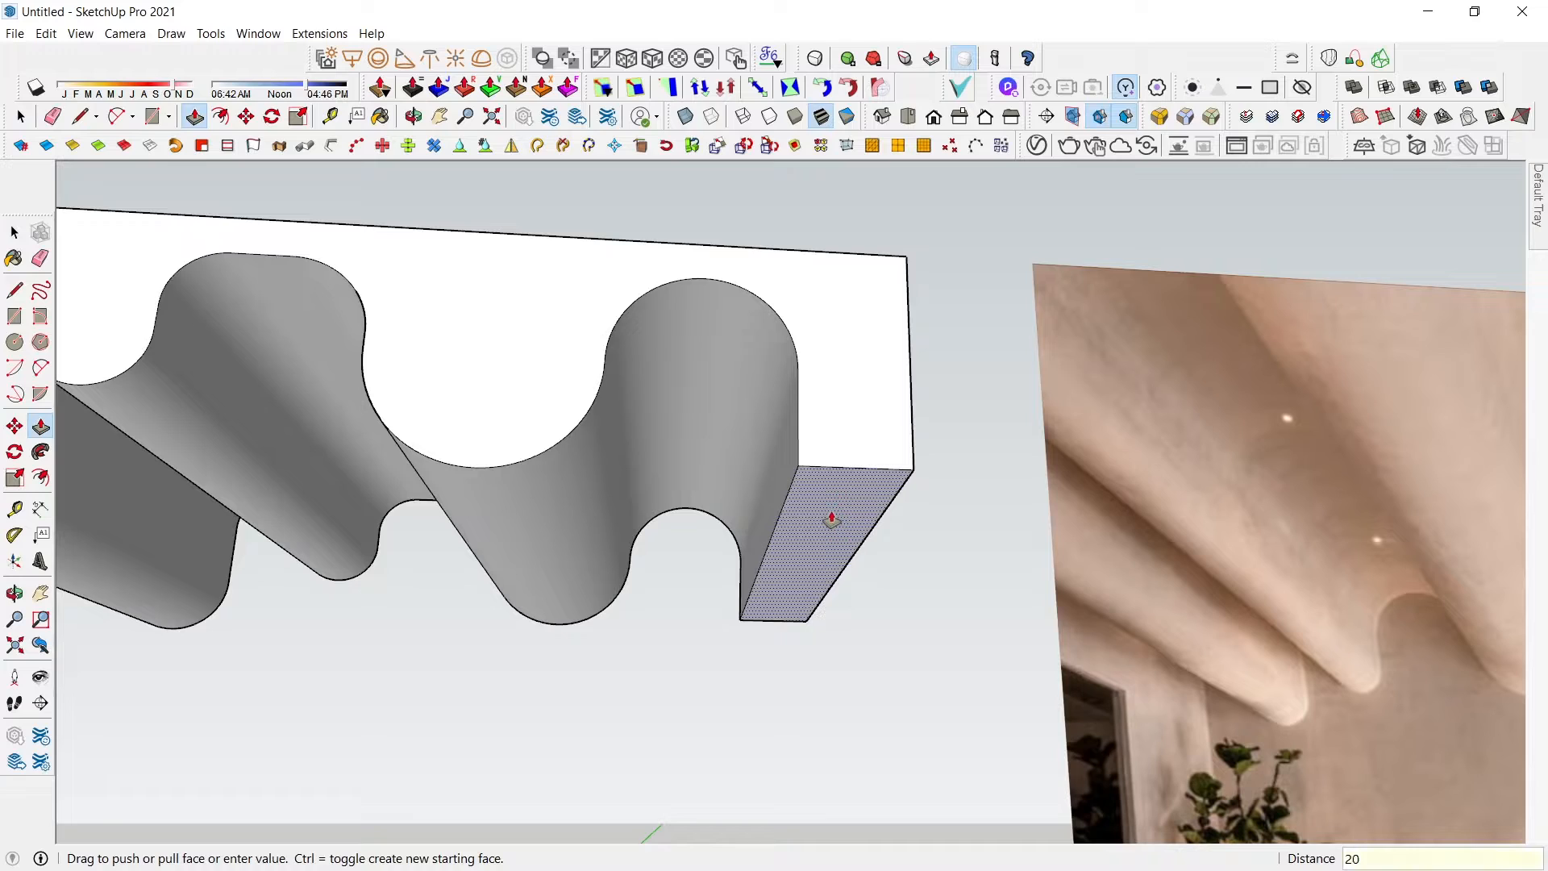
text(0)
key(Return)
key(space)
- Try to round both lower long edges of the last rib at a 250 mm offset
click(788, 494)
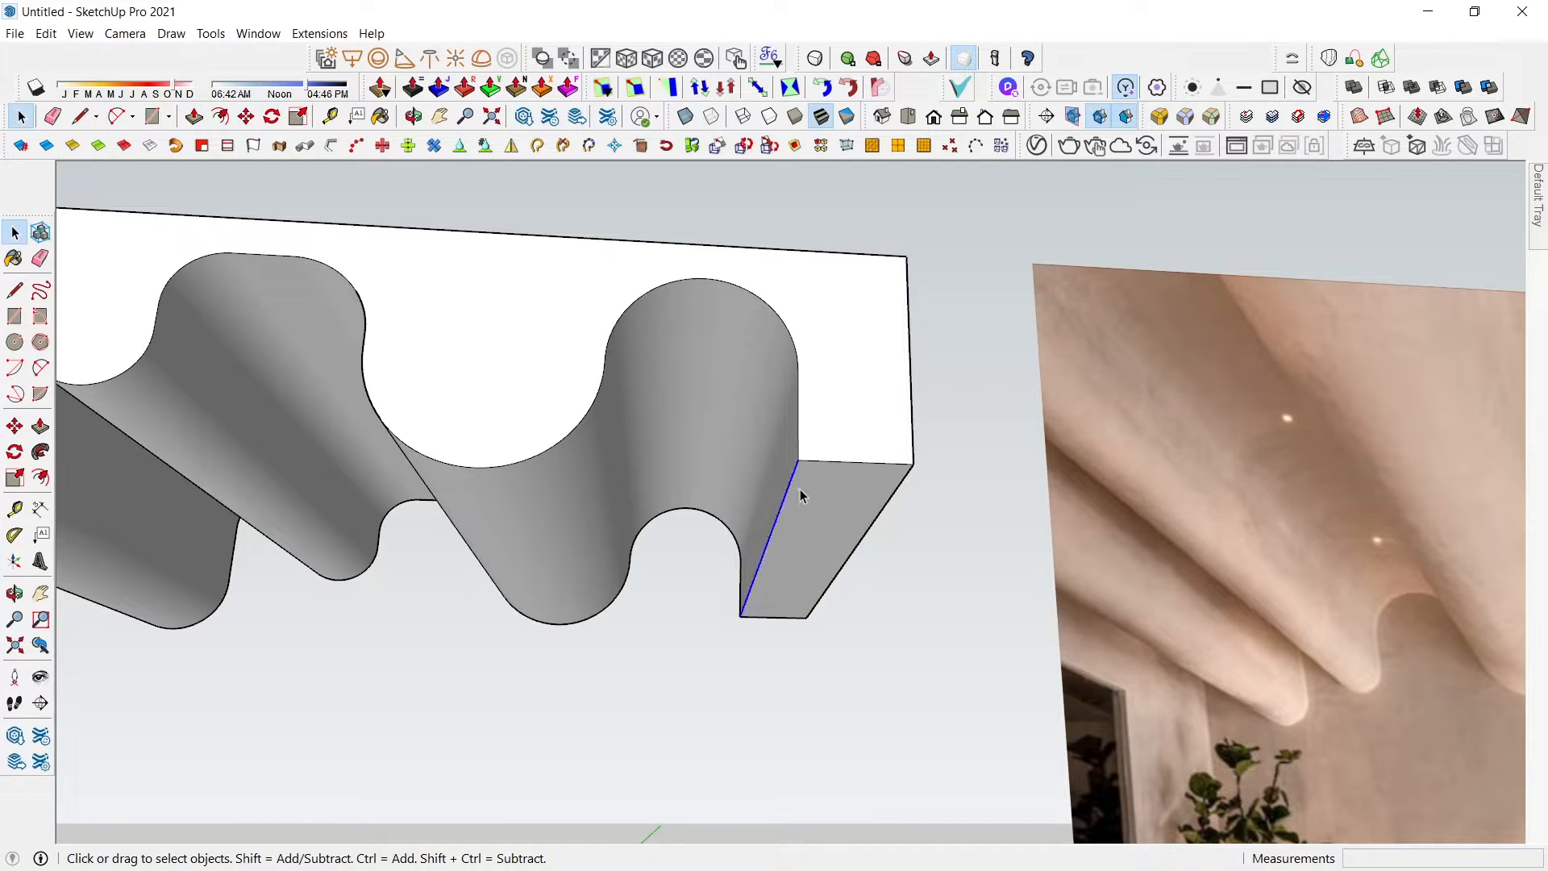
click(1161, 117)
click(949, 364)
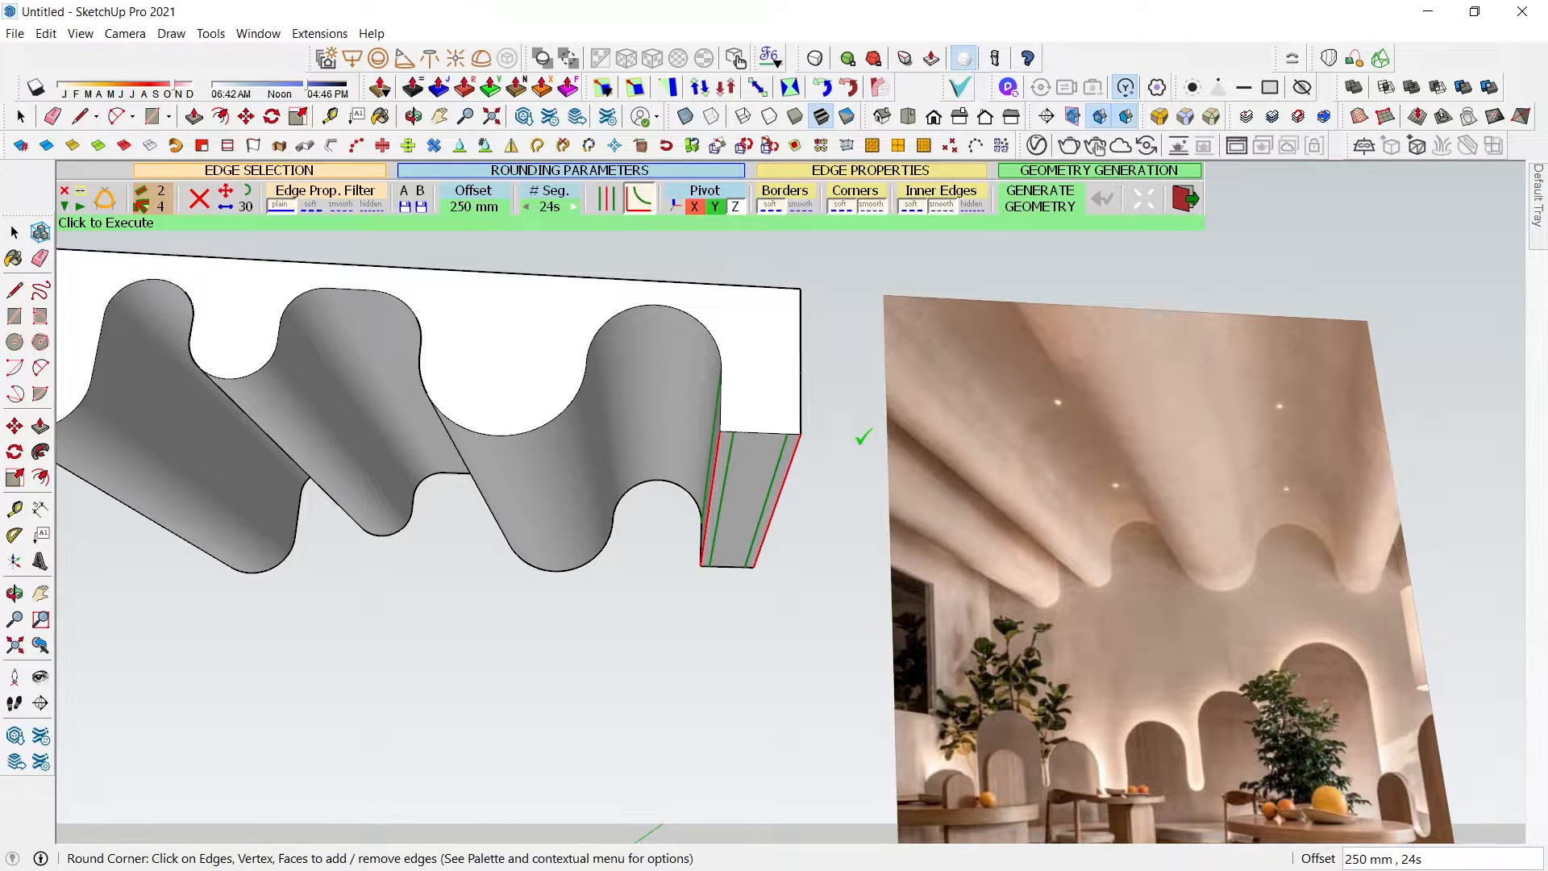
click(863, 437)
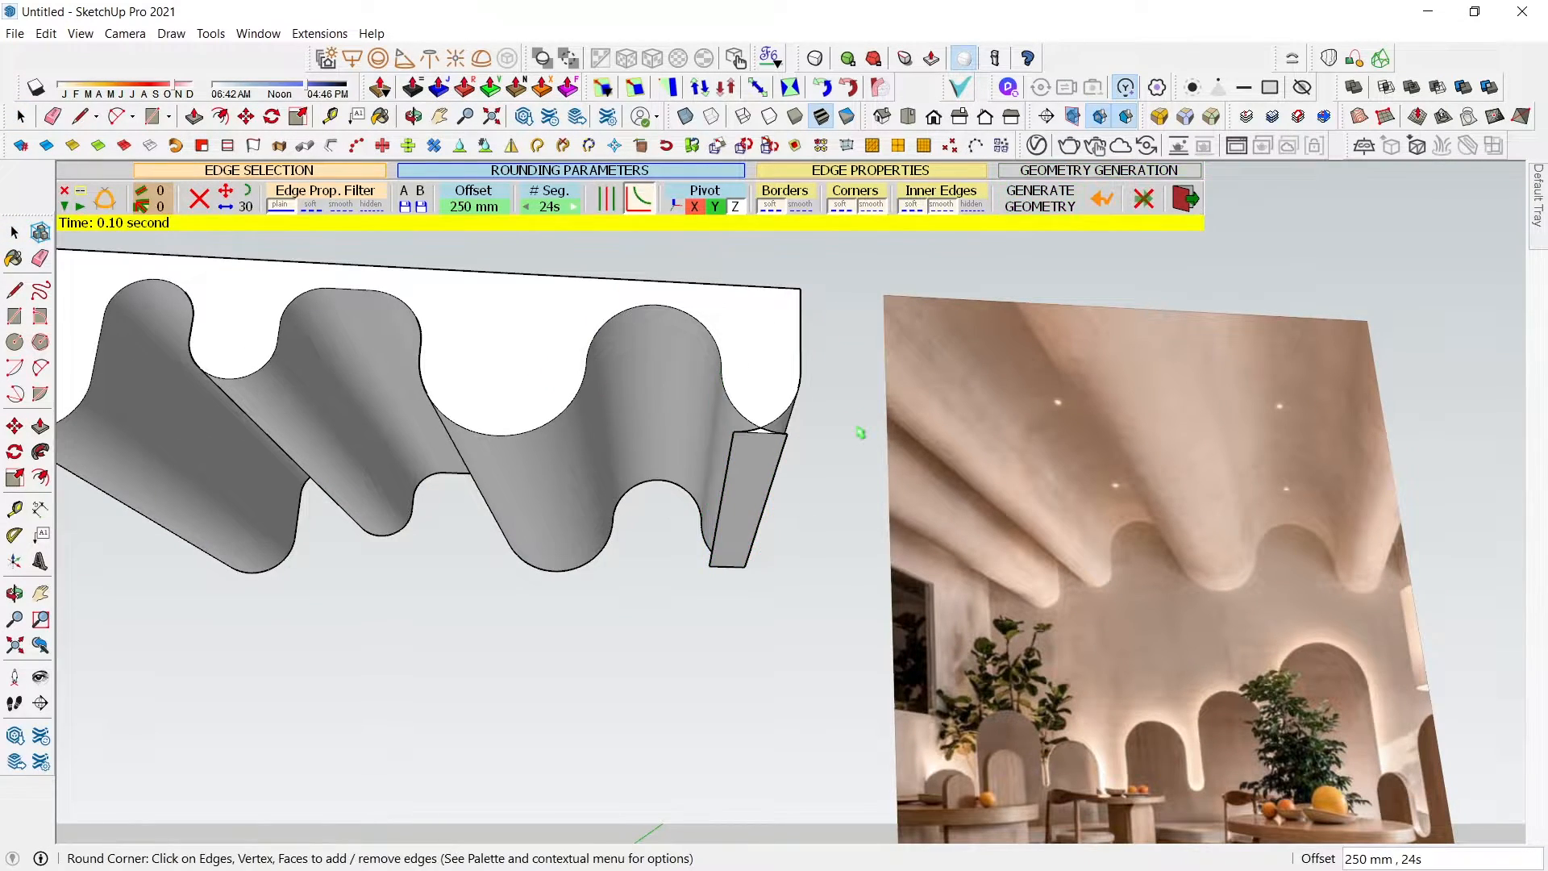
key(ctrl+z)
scroll(730, 444, up, 2)
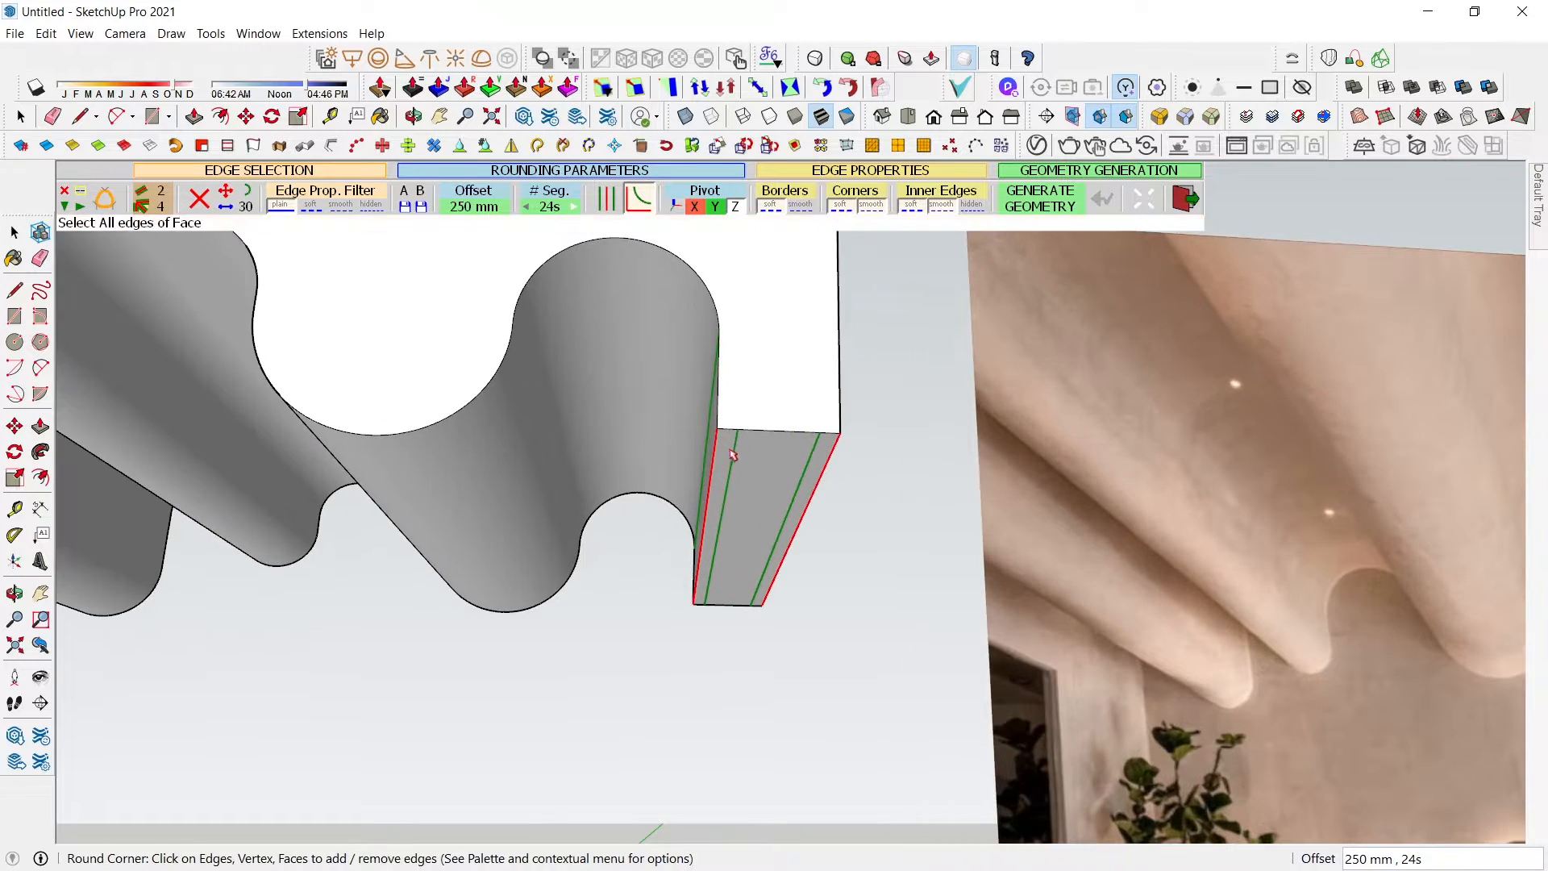
middle_drag(733, 443, 858, 408)
key(space)
click(857, 399)
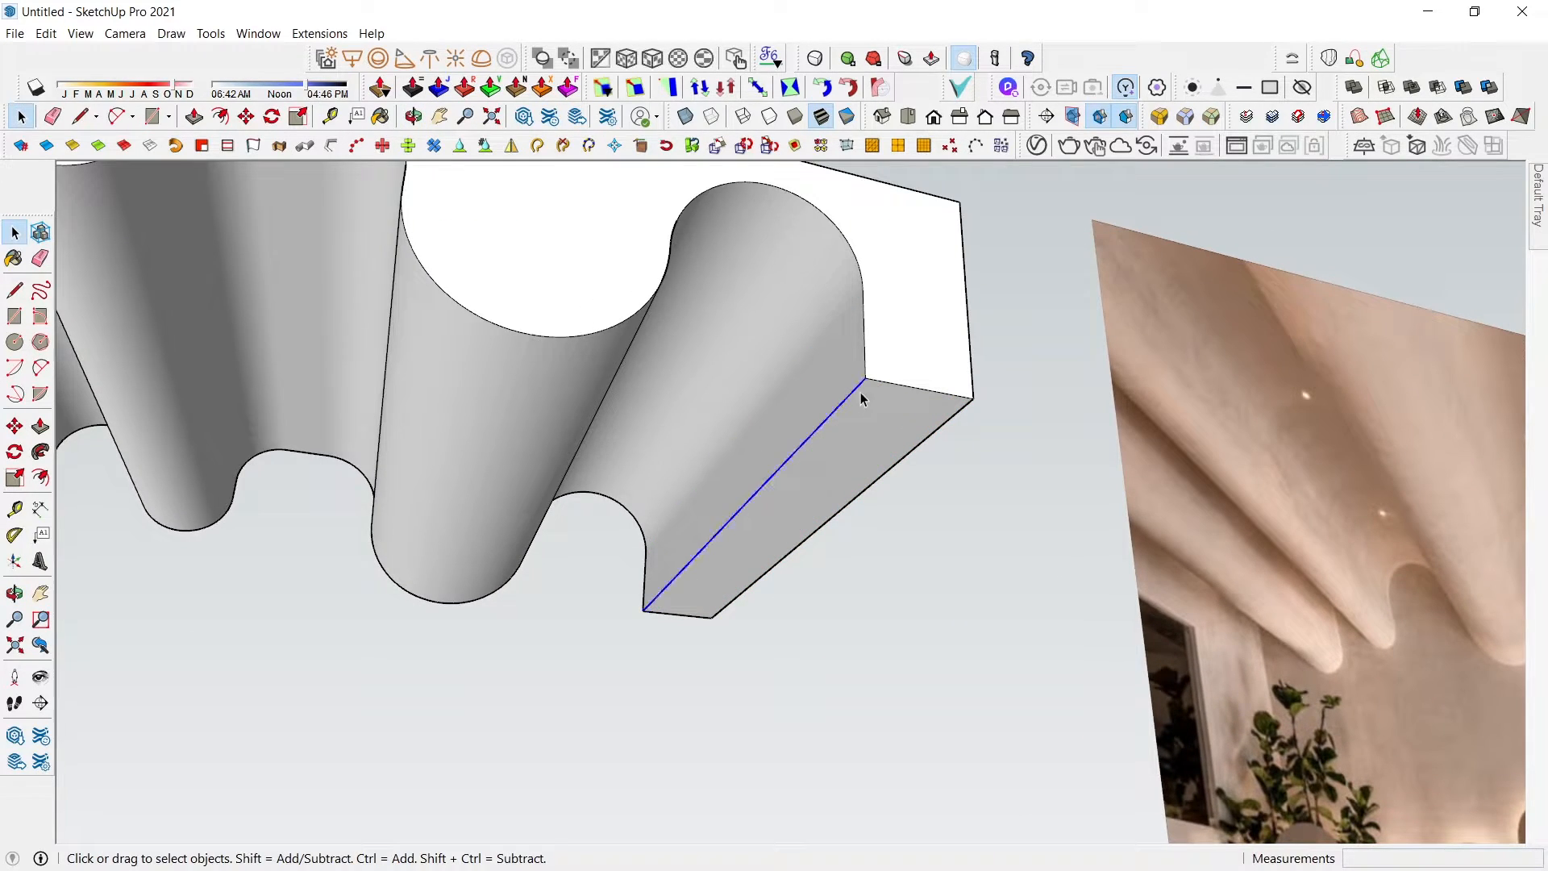
click(1160, 118)
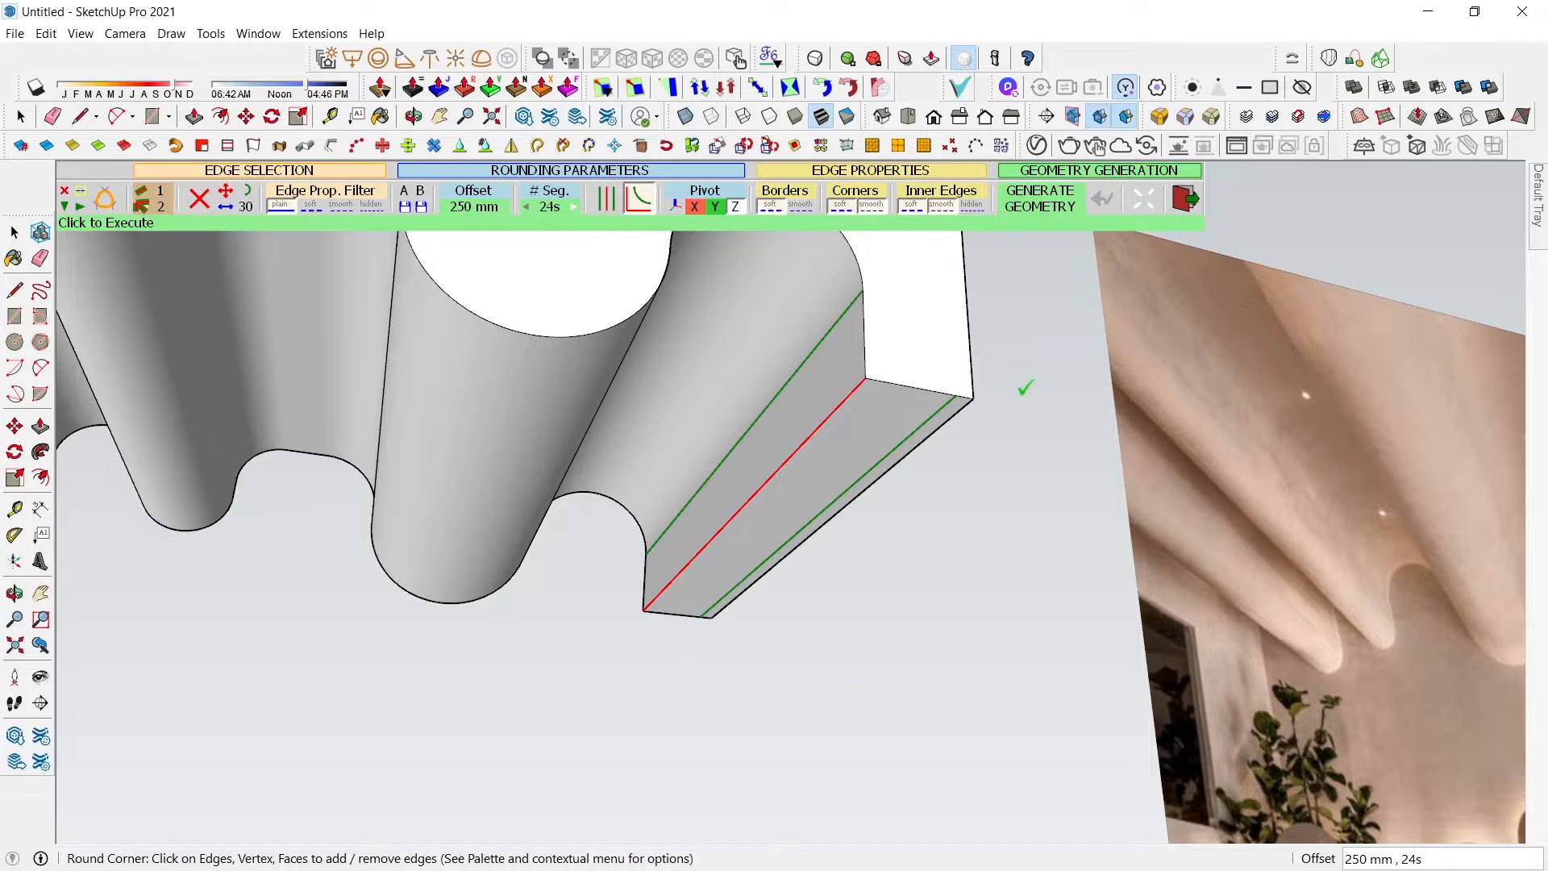
key(space)
- Measure half the width of the last rib's underside from its inner lower edge
key(t)
click(855, 390)
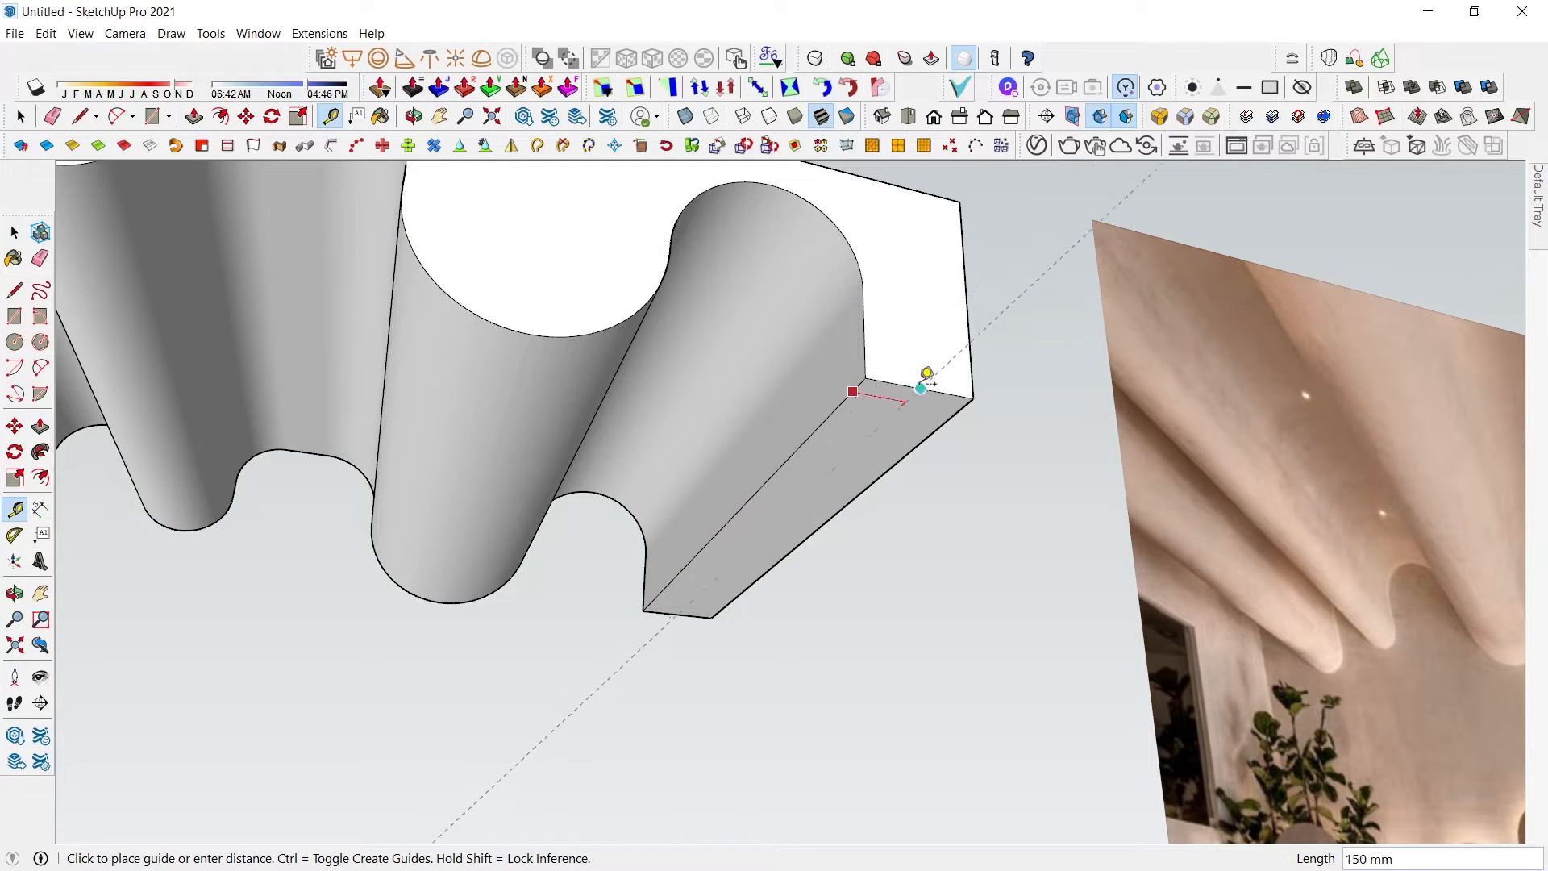
key(space)
- Round both lower long edges of the last rib at a 150 mm offset
click(850, 397)
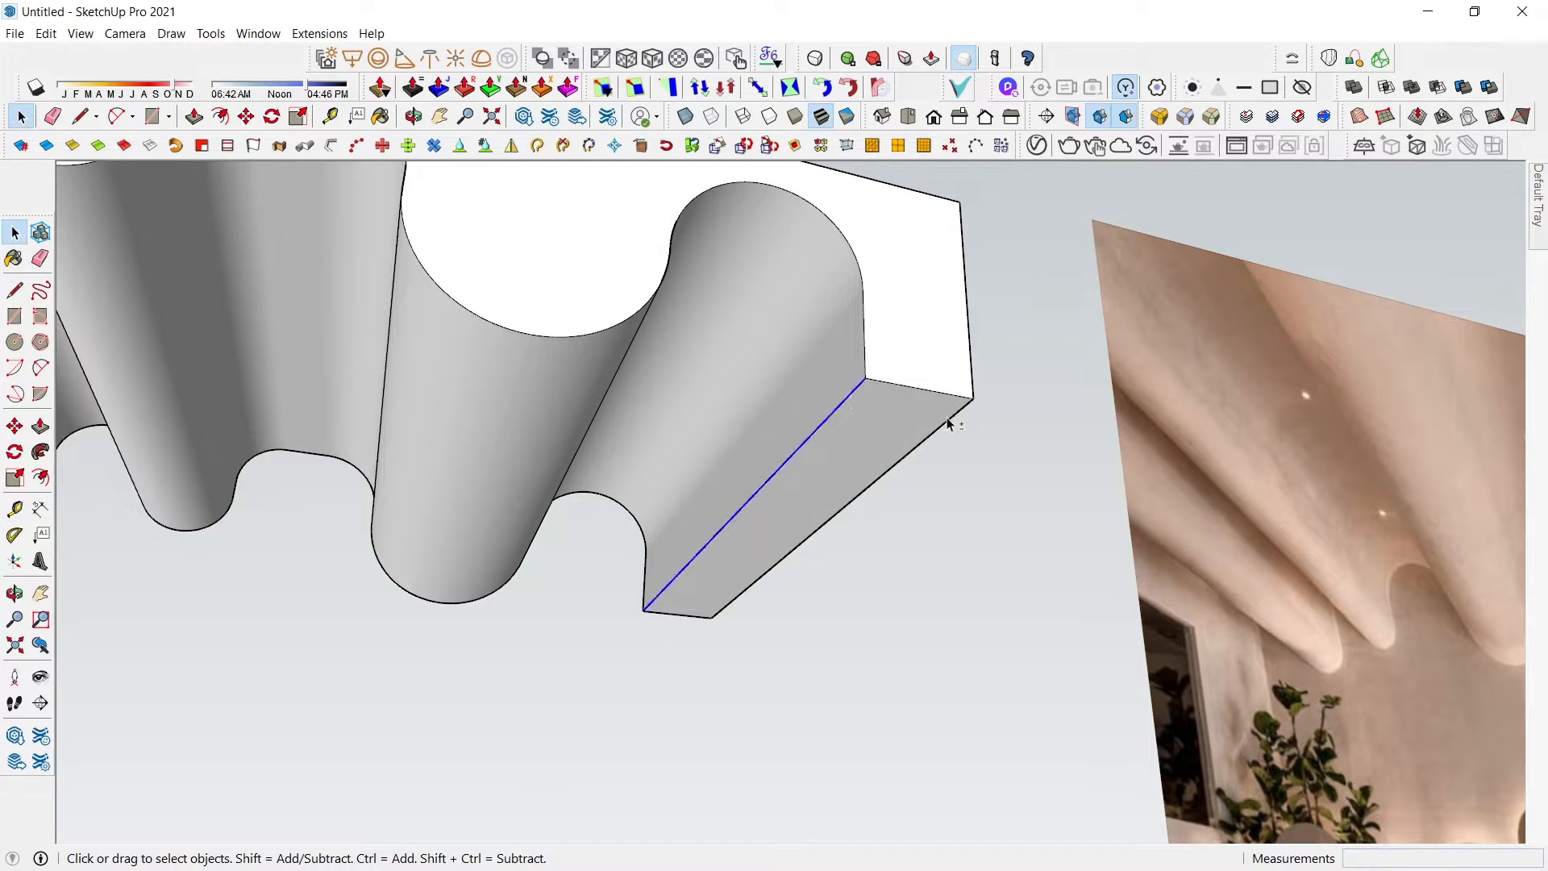
click(1159, 117)
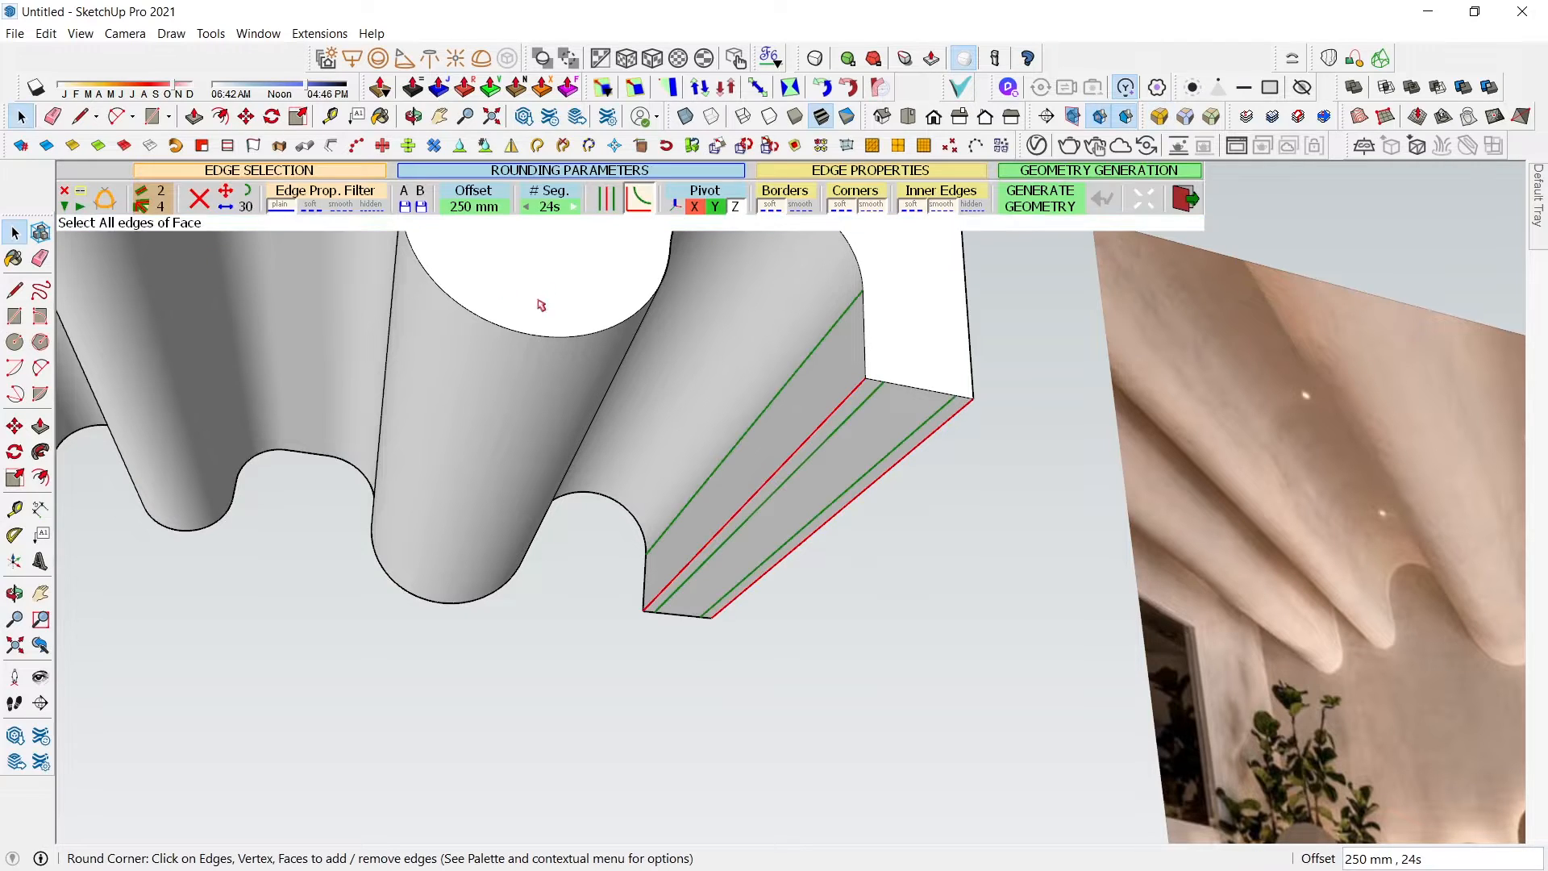
click(487, 211)
text(150)
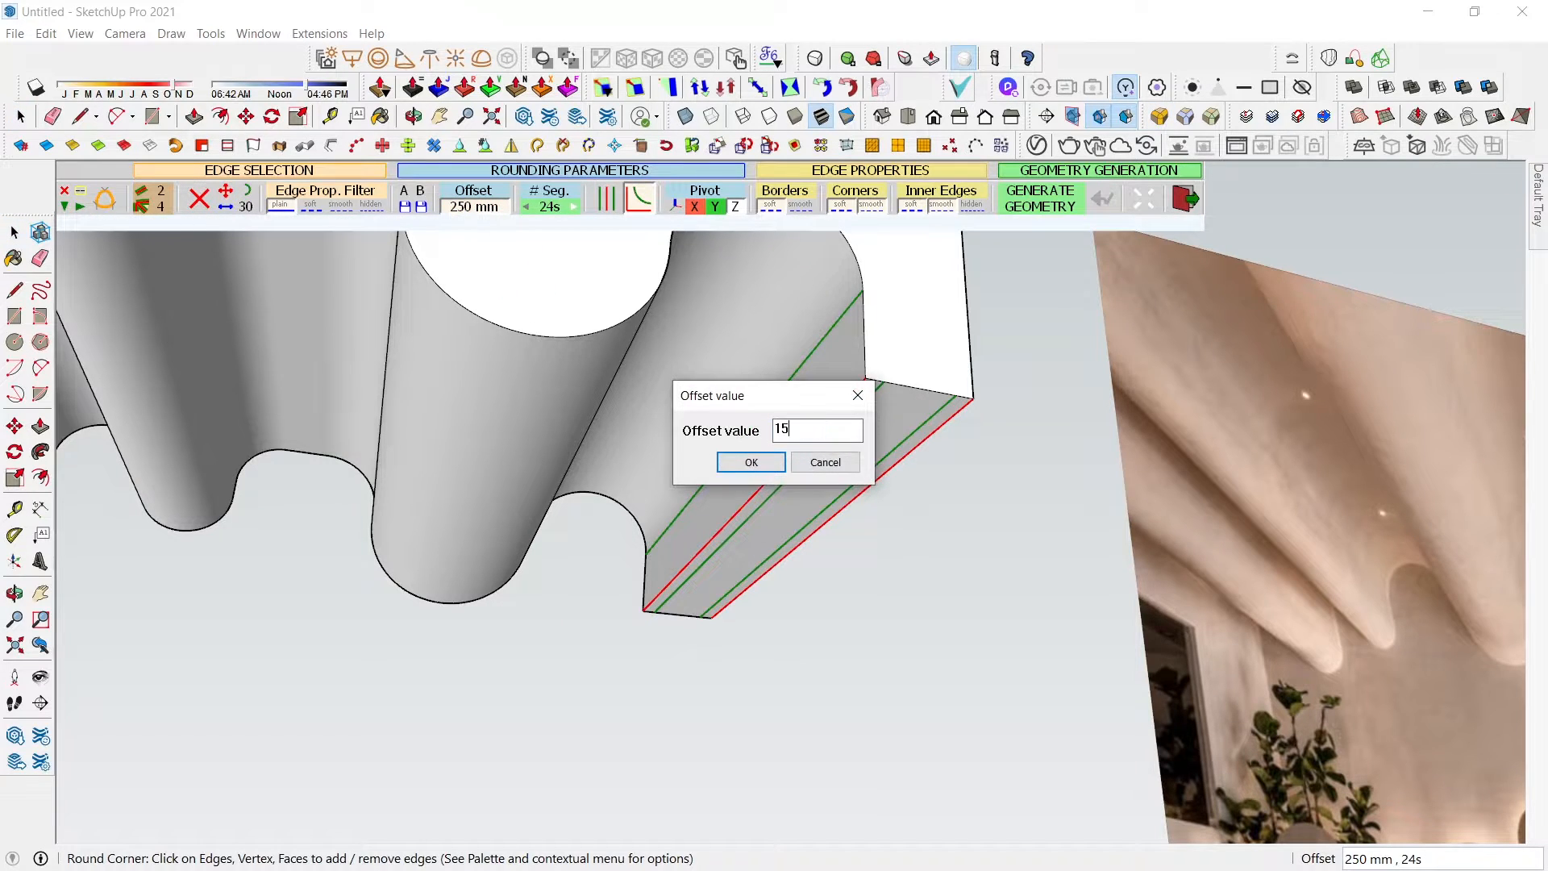
key(Return)
click(963, 527)
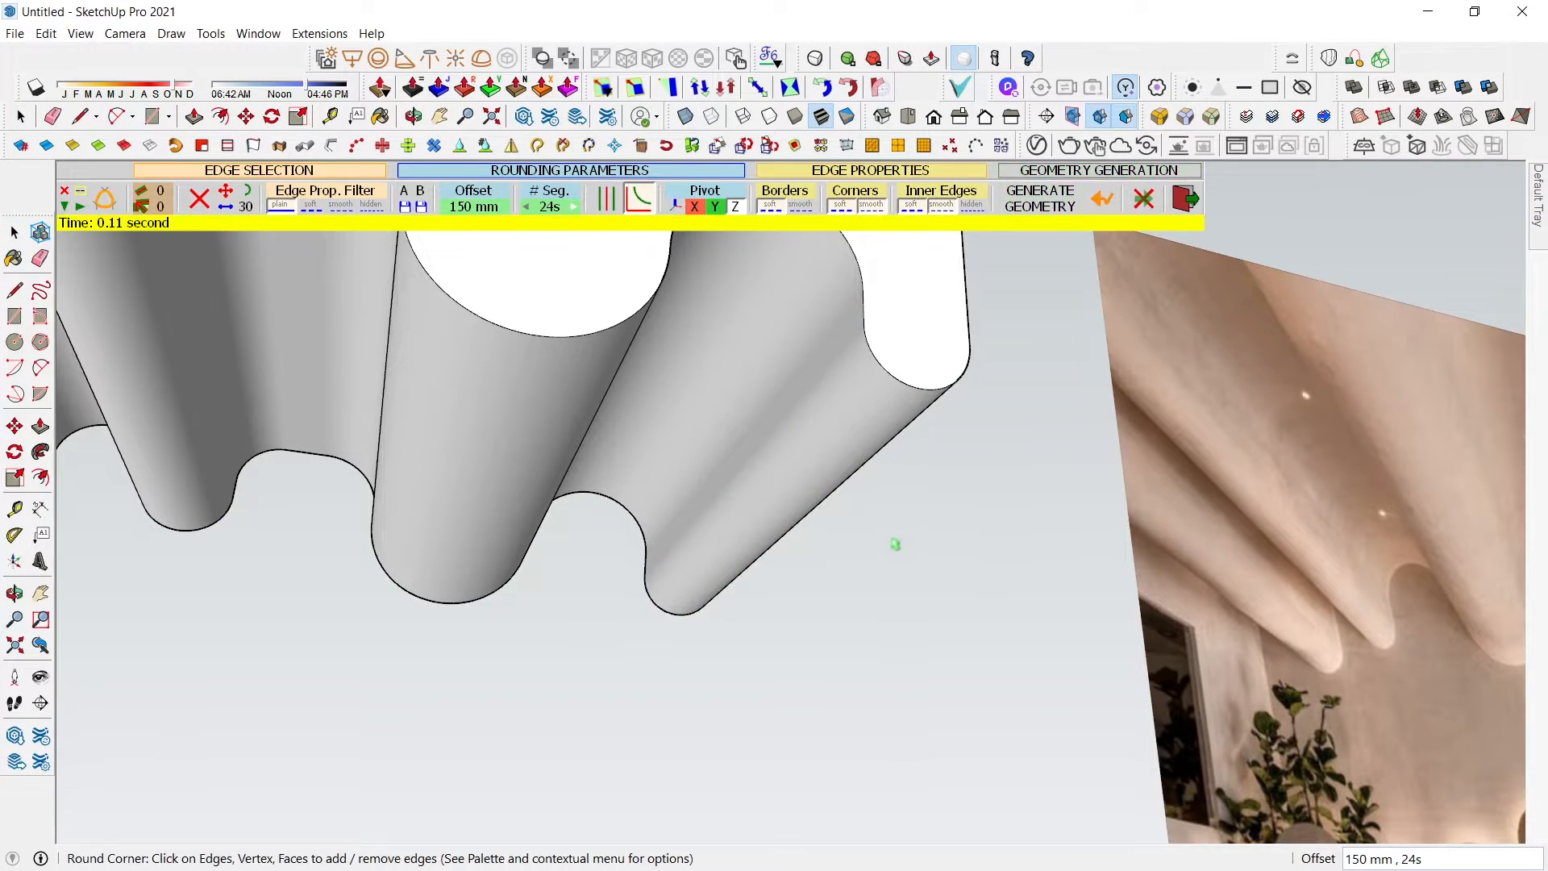
- Select the slab's whole wavy front profile and move it outward about 1058 mm to lengthen the ceiling
scroll(731, 492, down, 4)
middle_drag(733, 467, 602, 428)
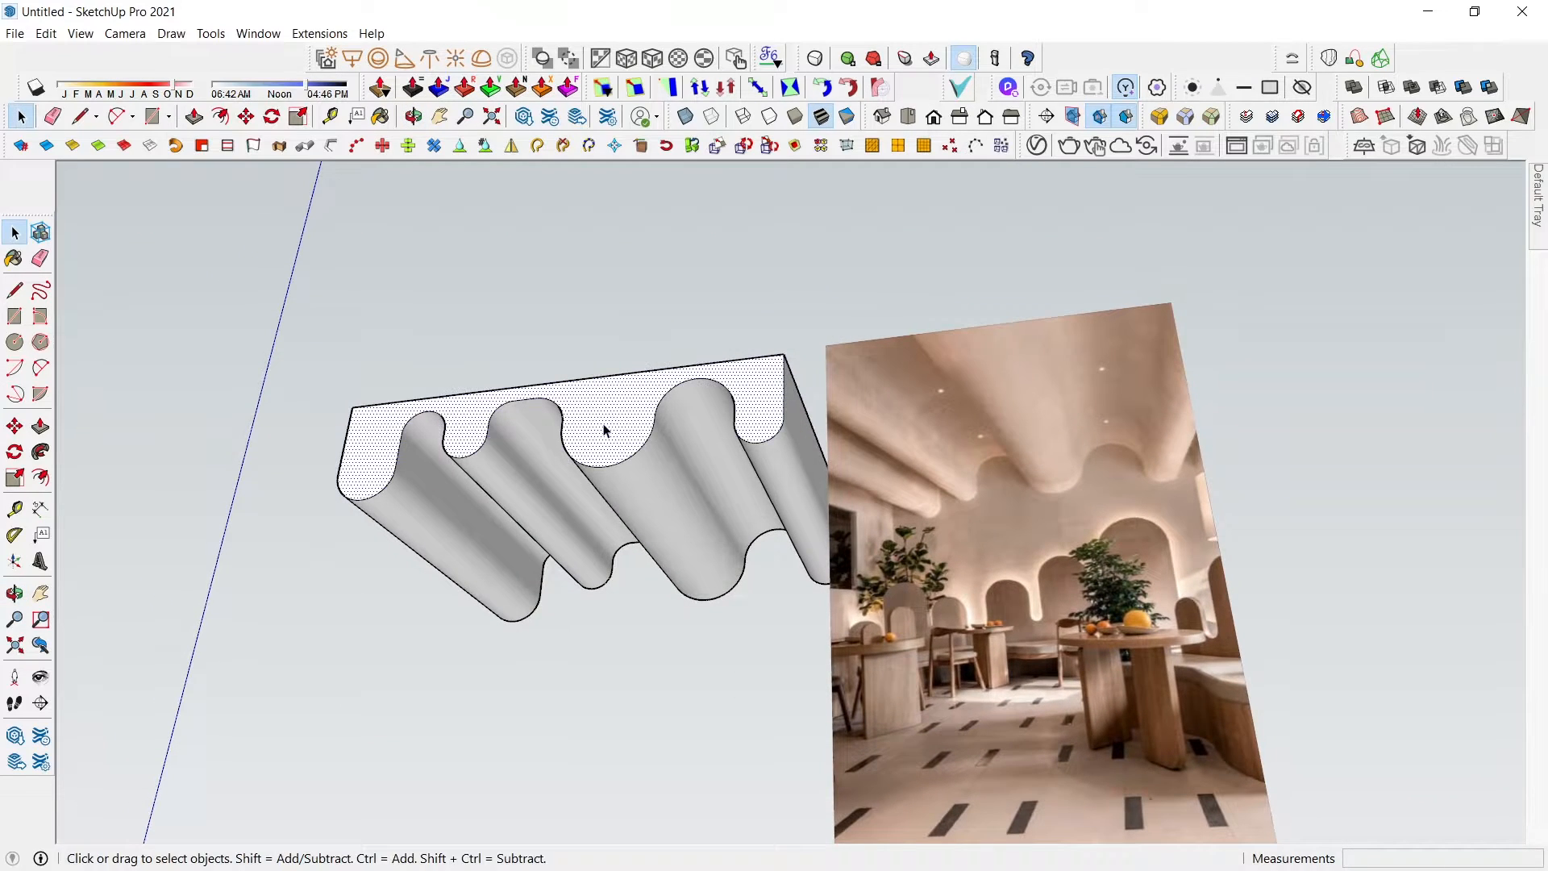
key(p)
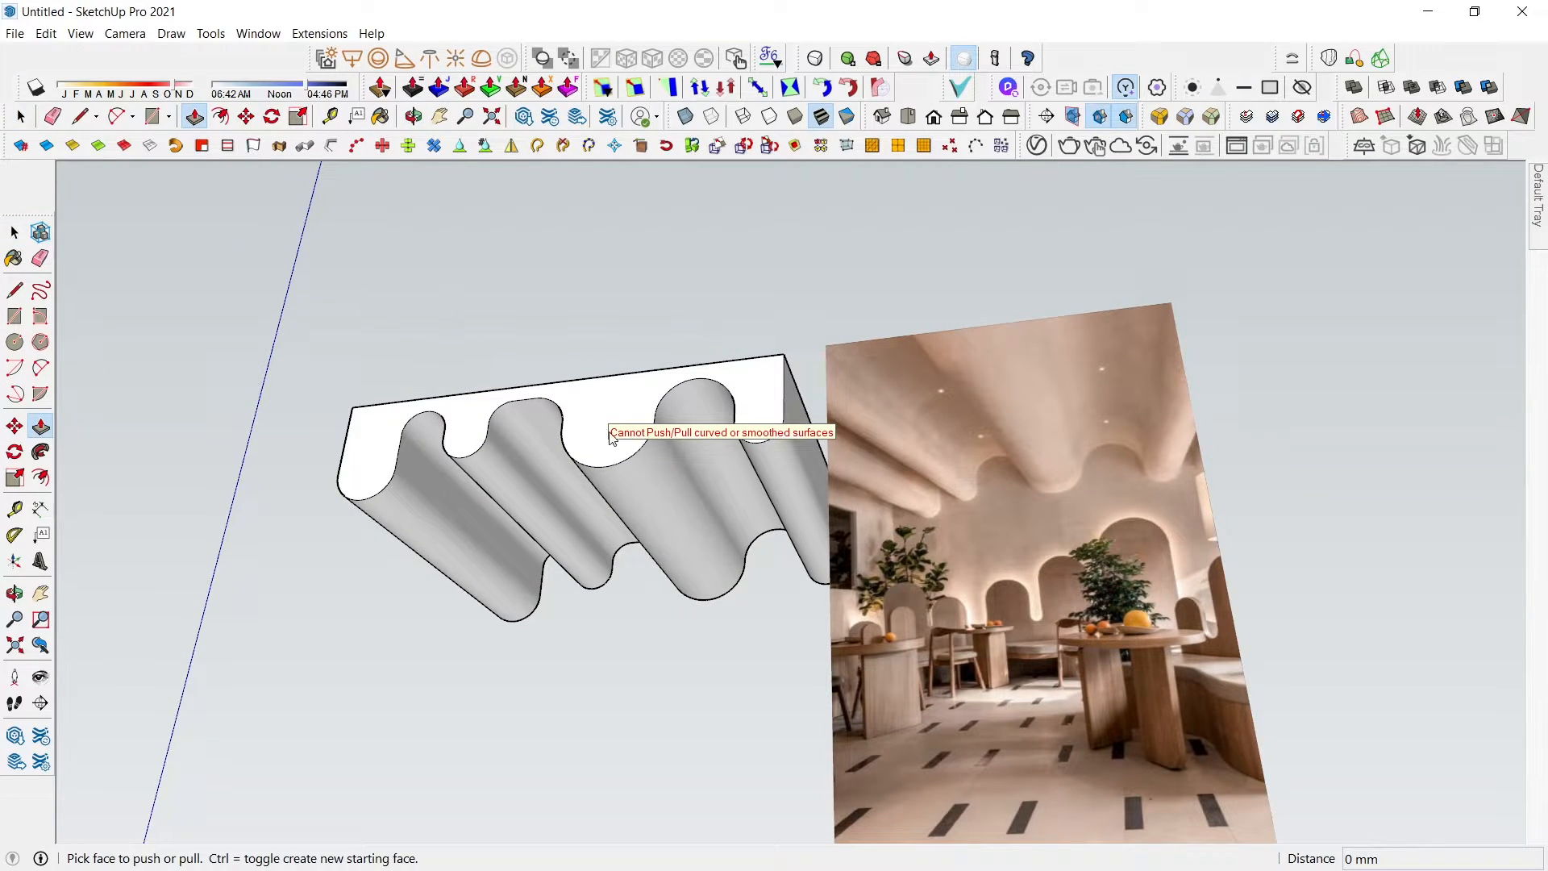
key(space)
drag(287, 330, 810, 506)
key(m)
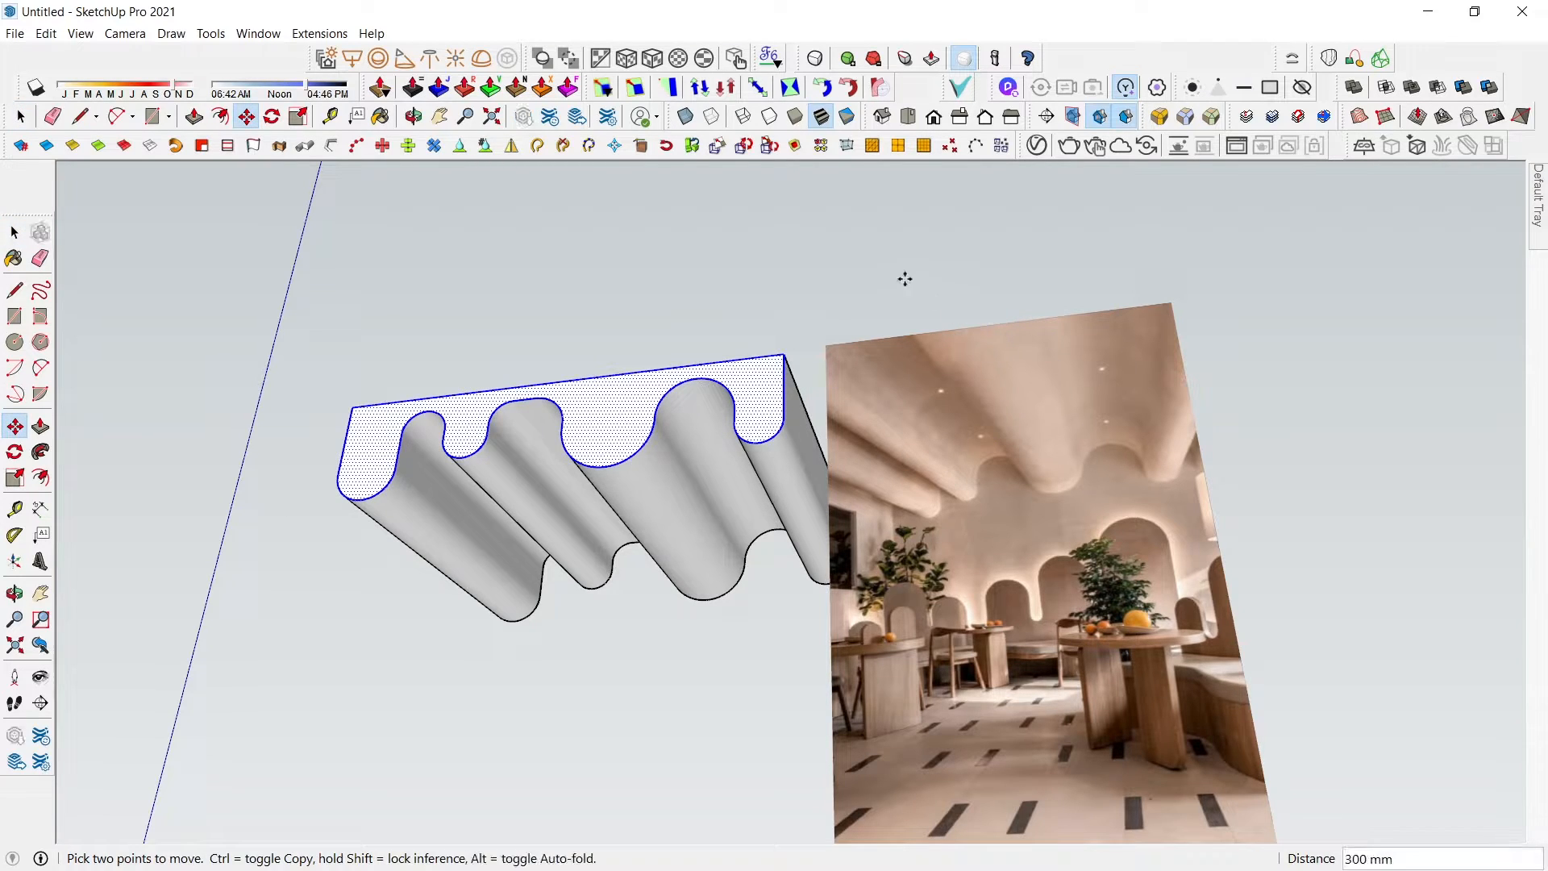
click(717, 506)
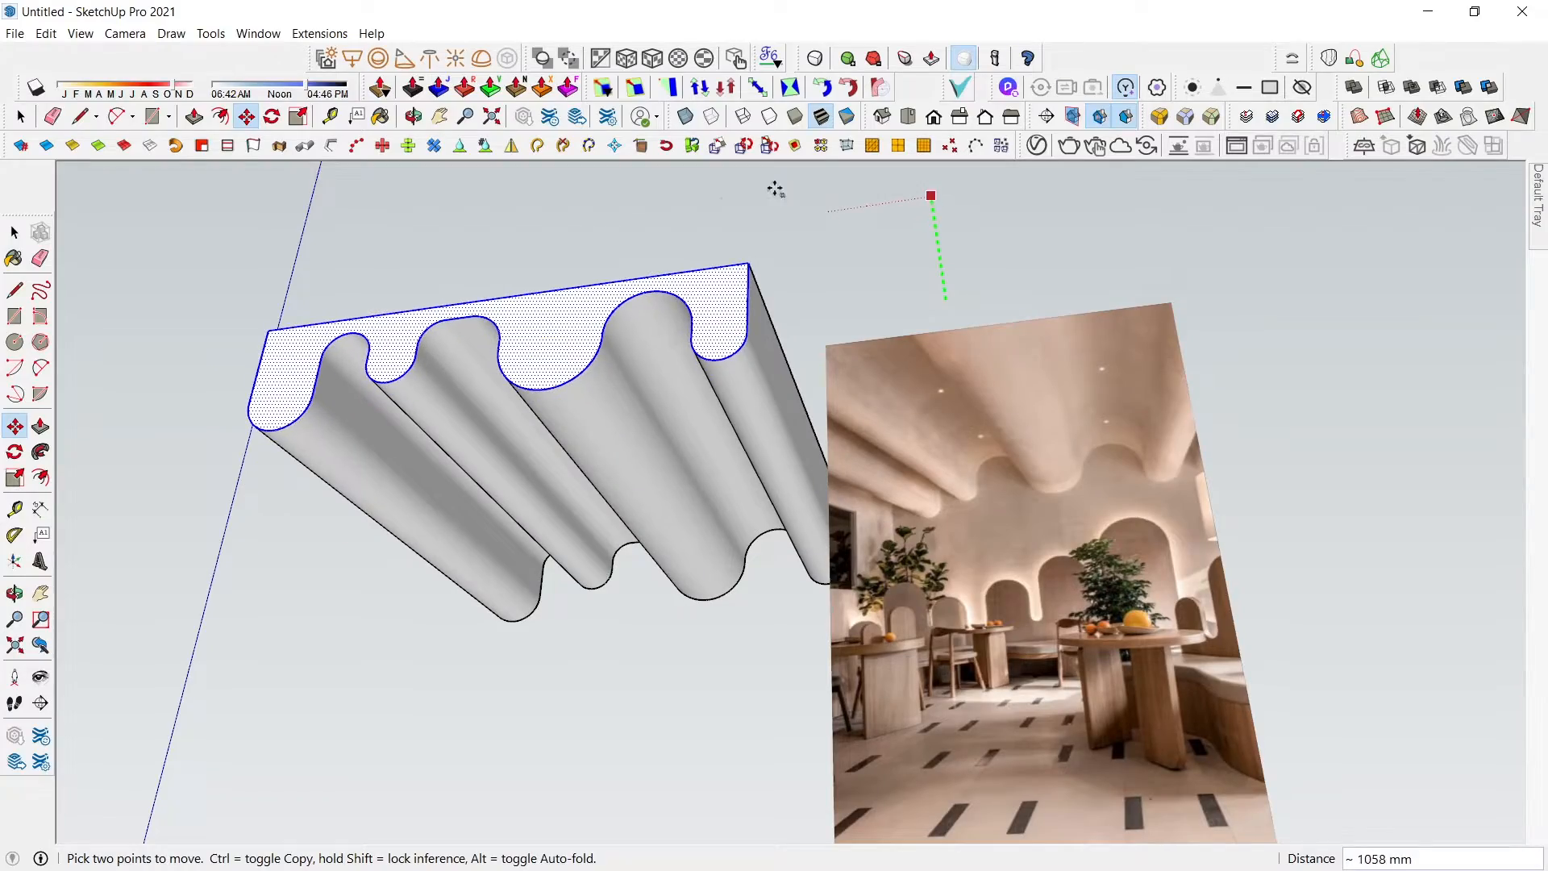
- Lengthen the ceiling further by placing the selected front profile about 1397 mm outward
click(726, 208)
middle_drag(726, 208, 674, 280)
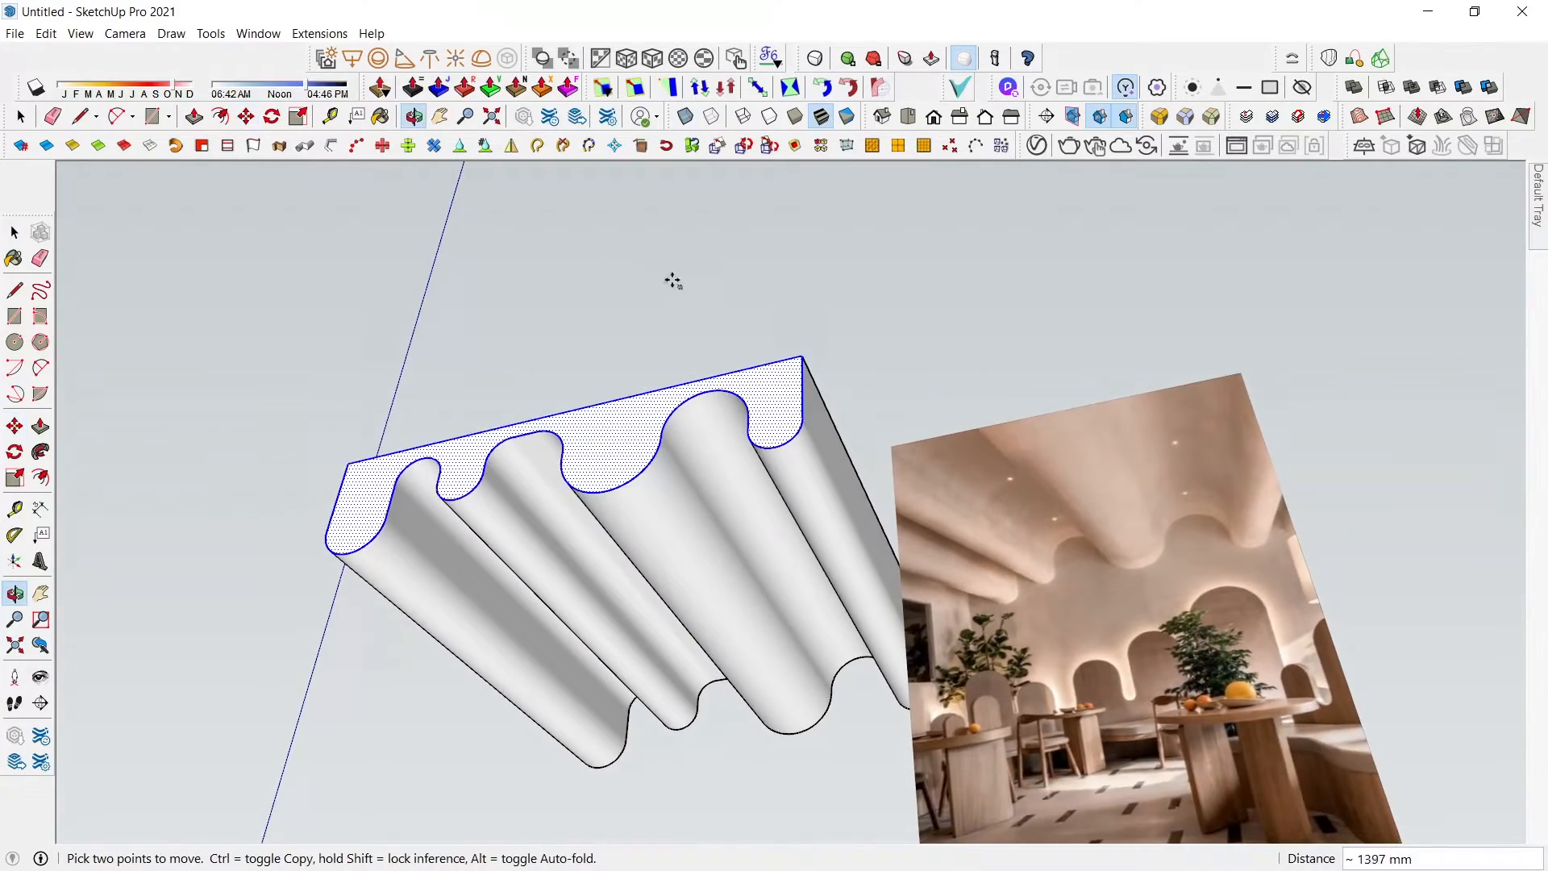
click(616, 233)
key(space)
- Select all connected geometry of the wavy ceiling slab and make it a group
scroll(723, 500, up, 3)
triple_click(719, 501)
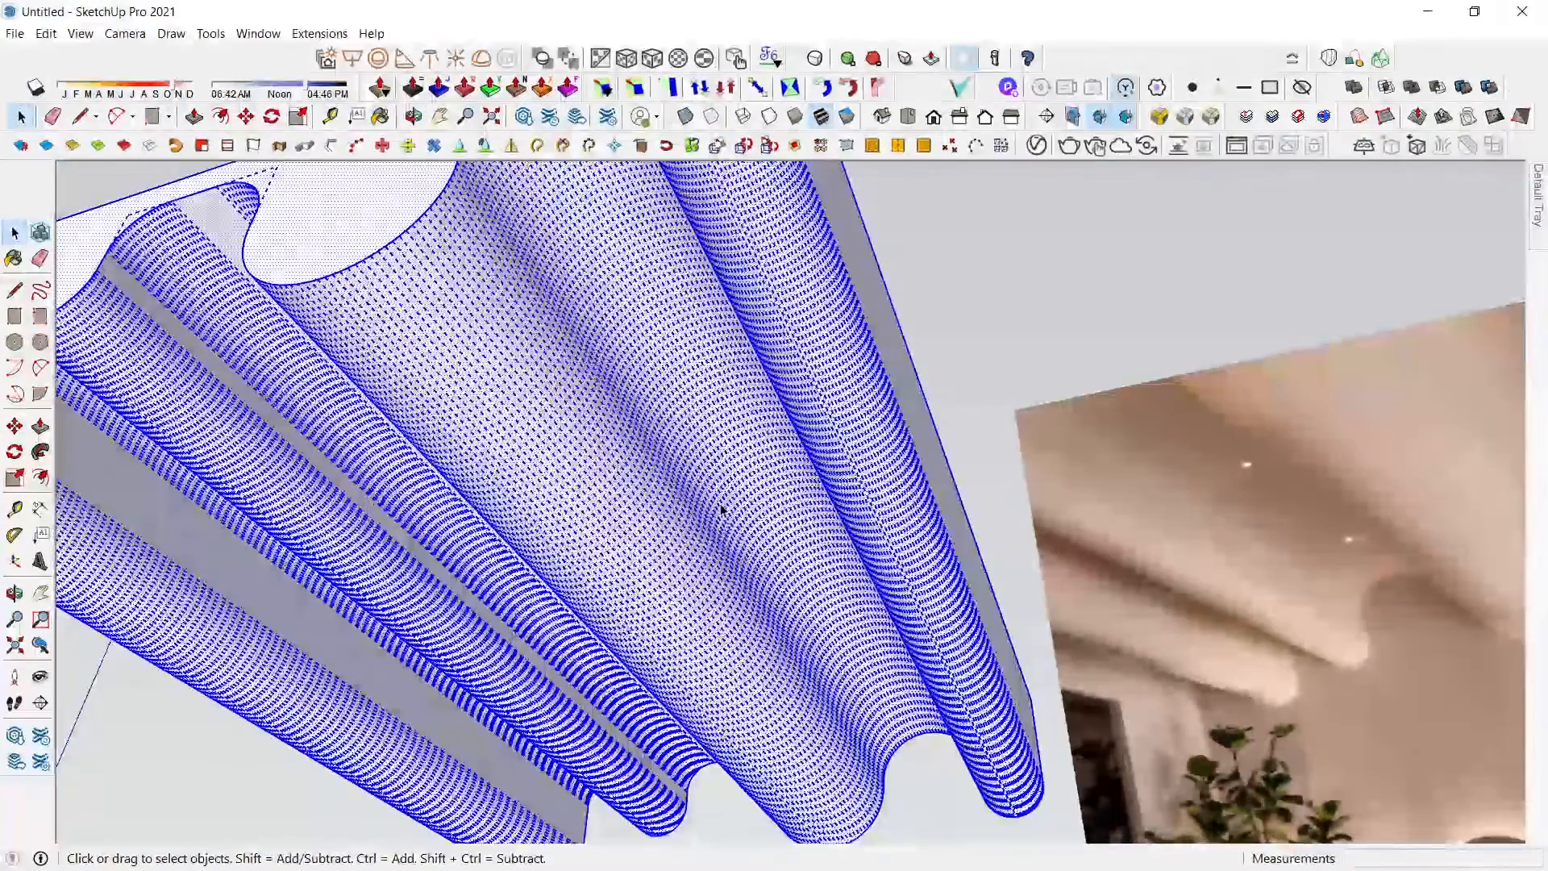
right_click(720, 501)
click(834, 448)
scroll(714, 500, down, 5)
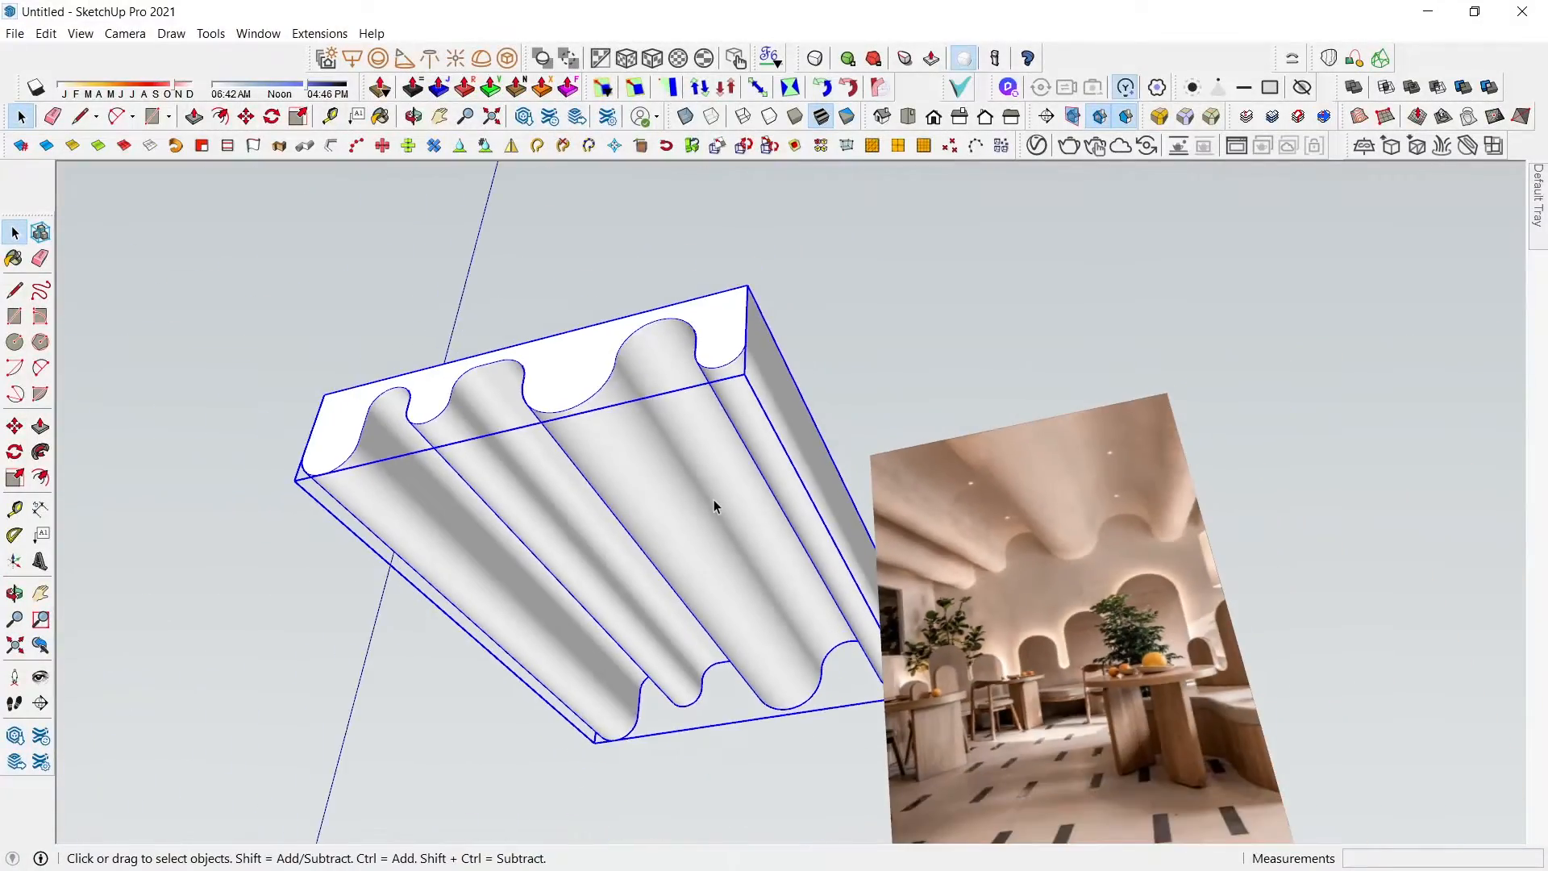
- Open the ceiling group for editing and select its wavy underside surface together with the bounding edges
middle_drag(714, 500, 753, 605)
scroll(733, 562, up, 5)
triple_click(685, 517)
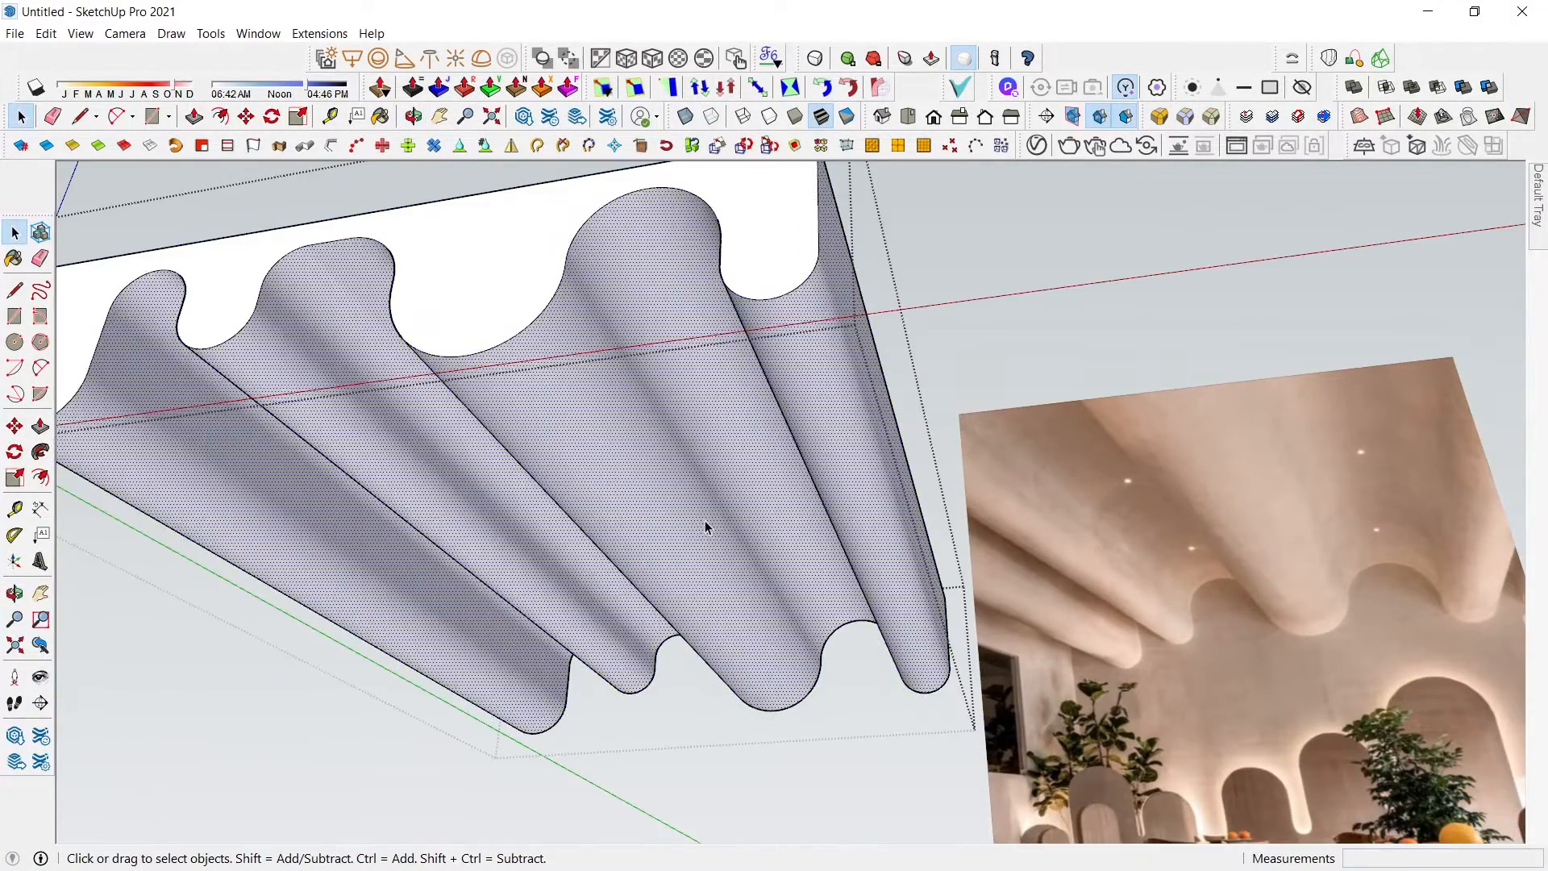
double_click(719, 420)
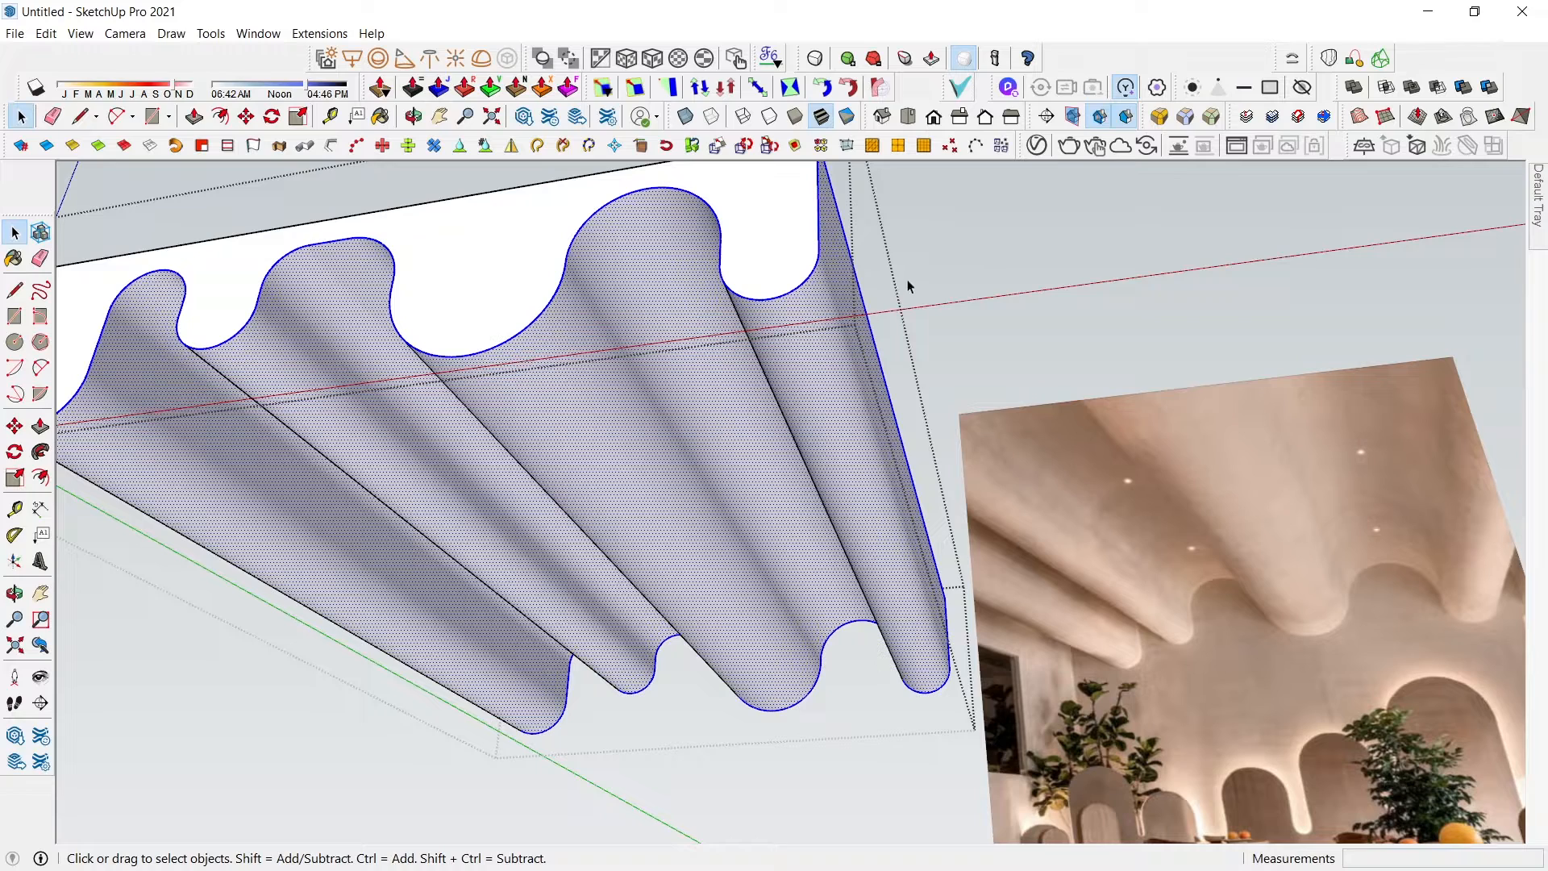
- Add Stucco A01 50cm from the V-Ray WallPaint & Wallpaper materials to the scene and apply it to the selected underside
click(1038, 147)
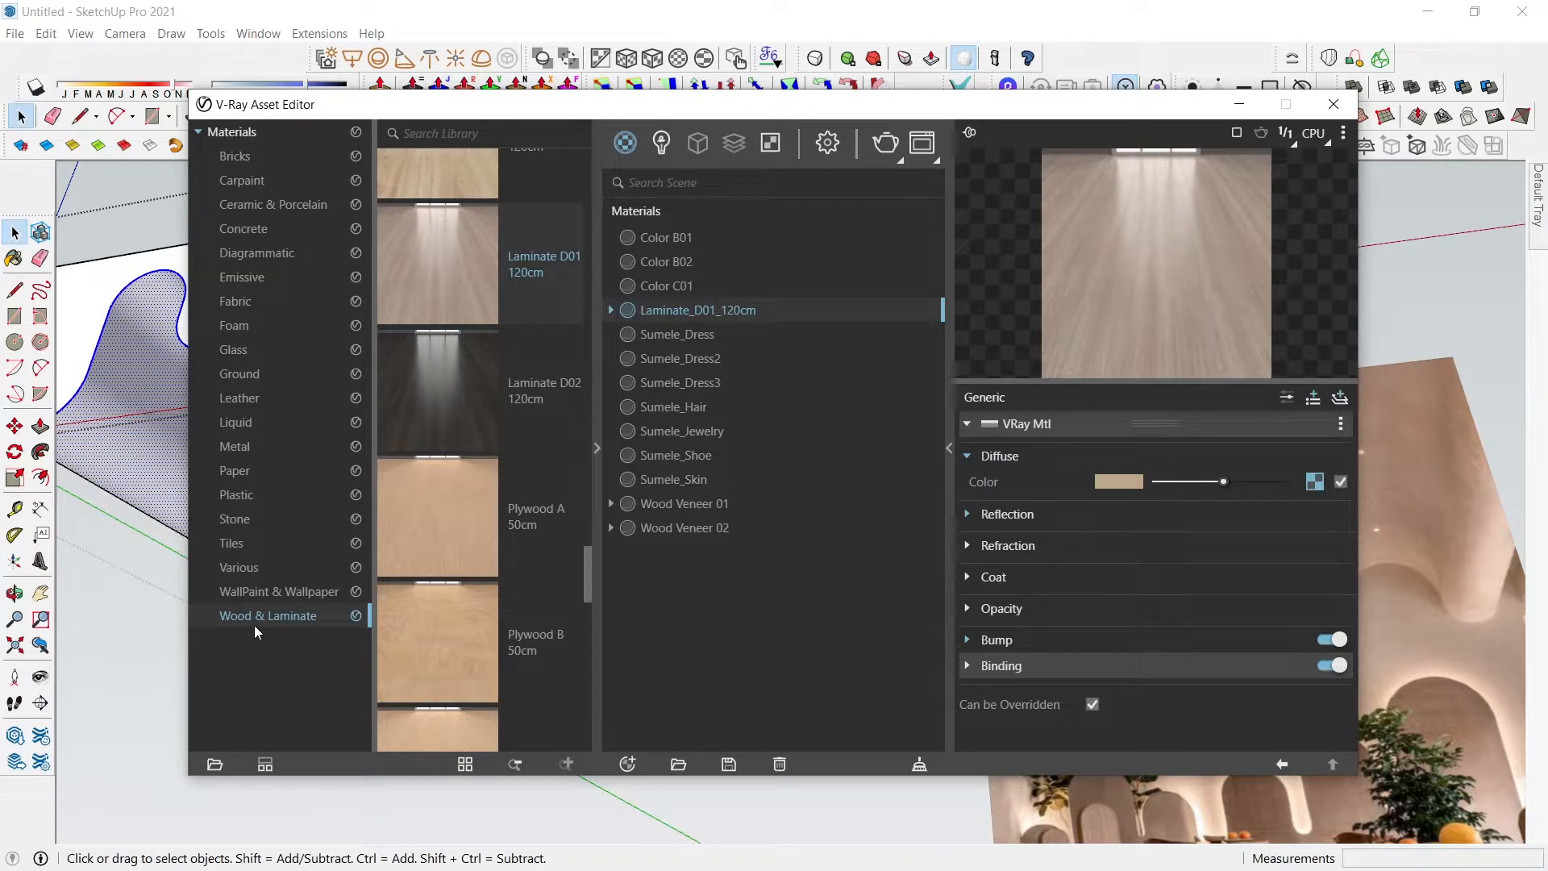
click(298, 594)
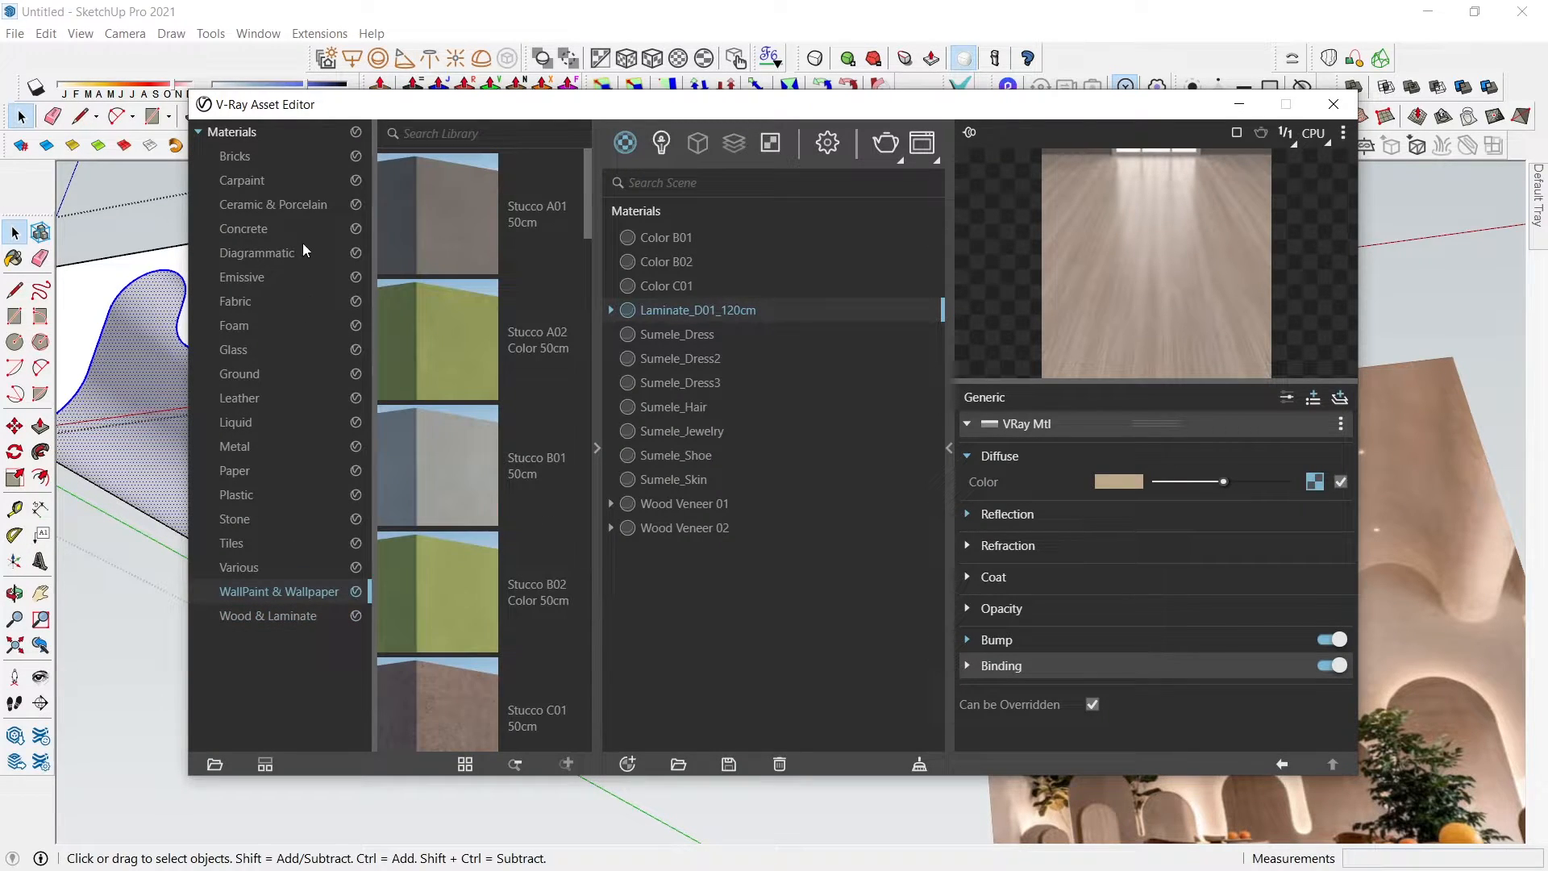
drag(428, 230, 740, 306)
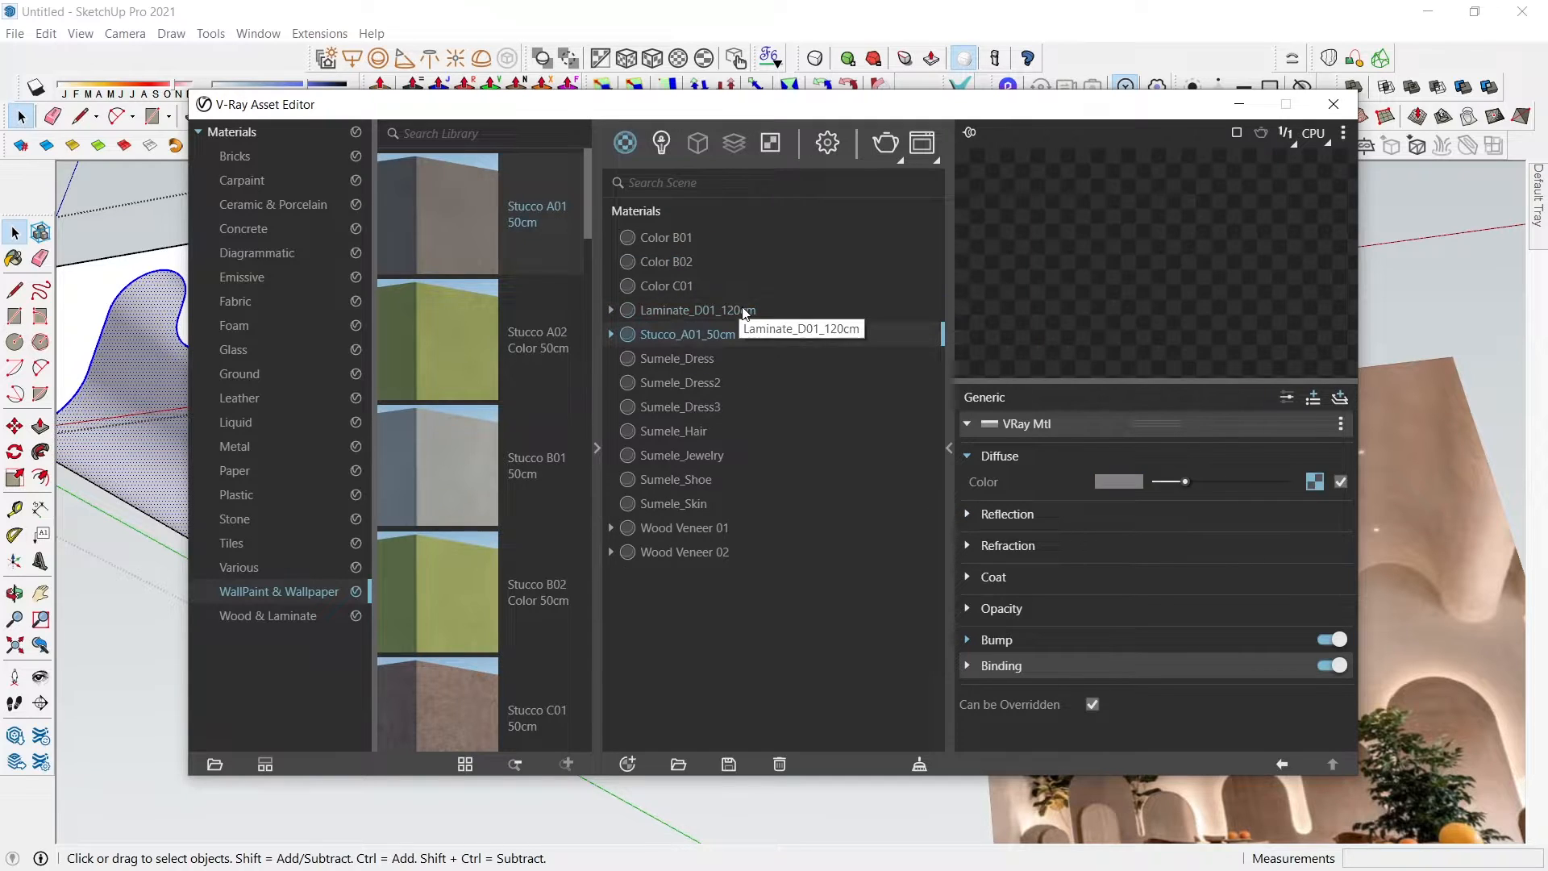
right_click(761, 333)
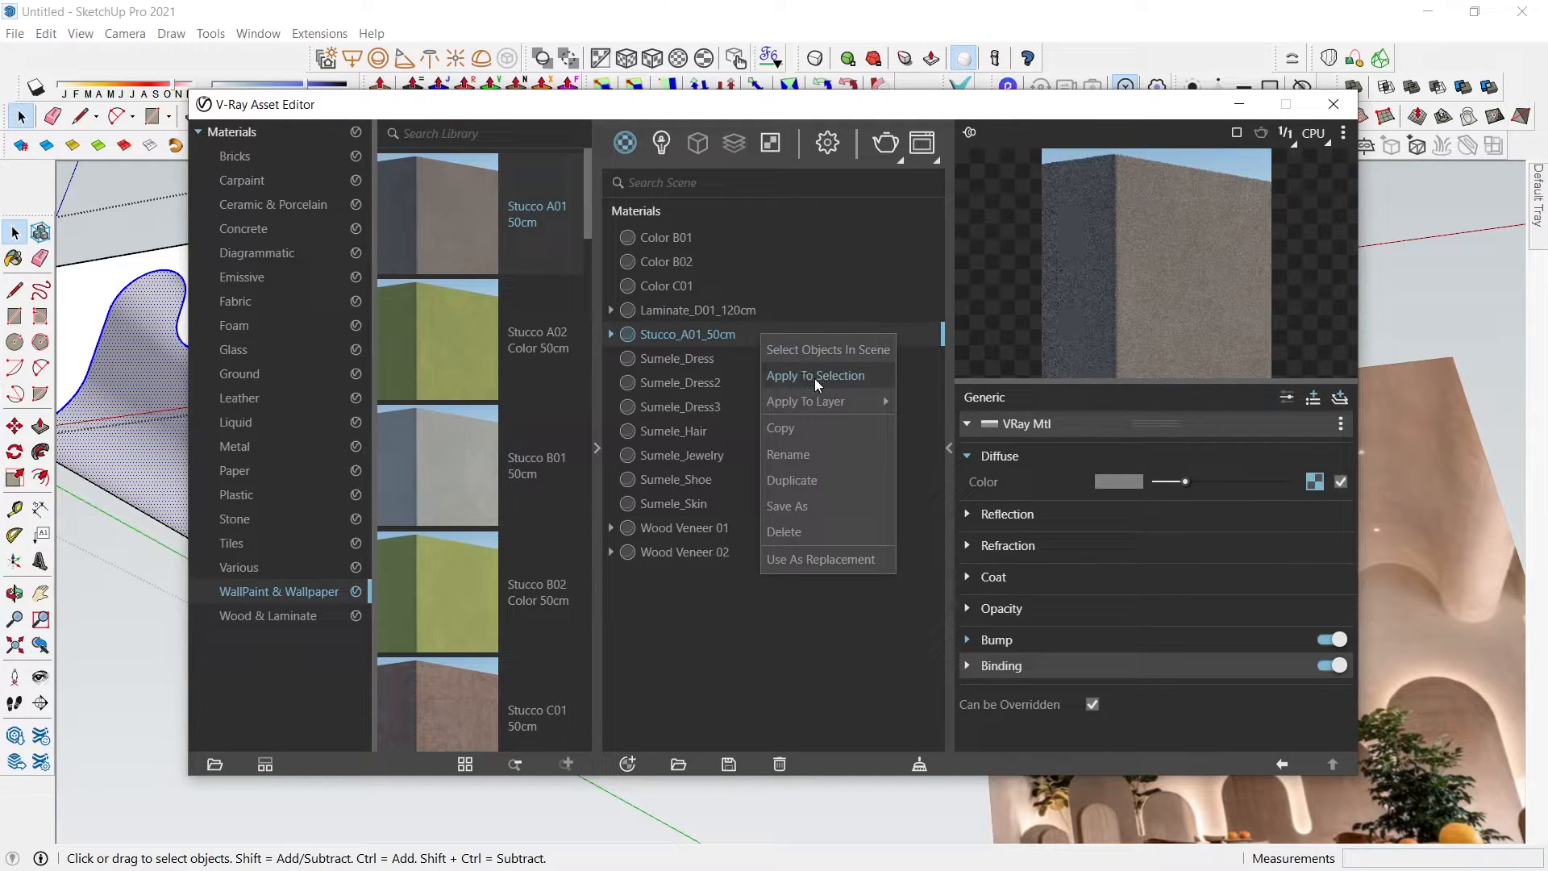
click(814, 376)
click(1240, 105)
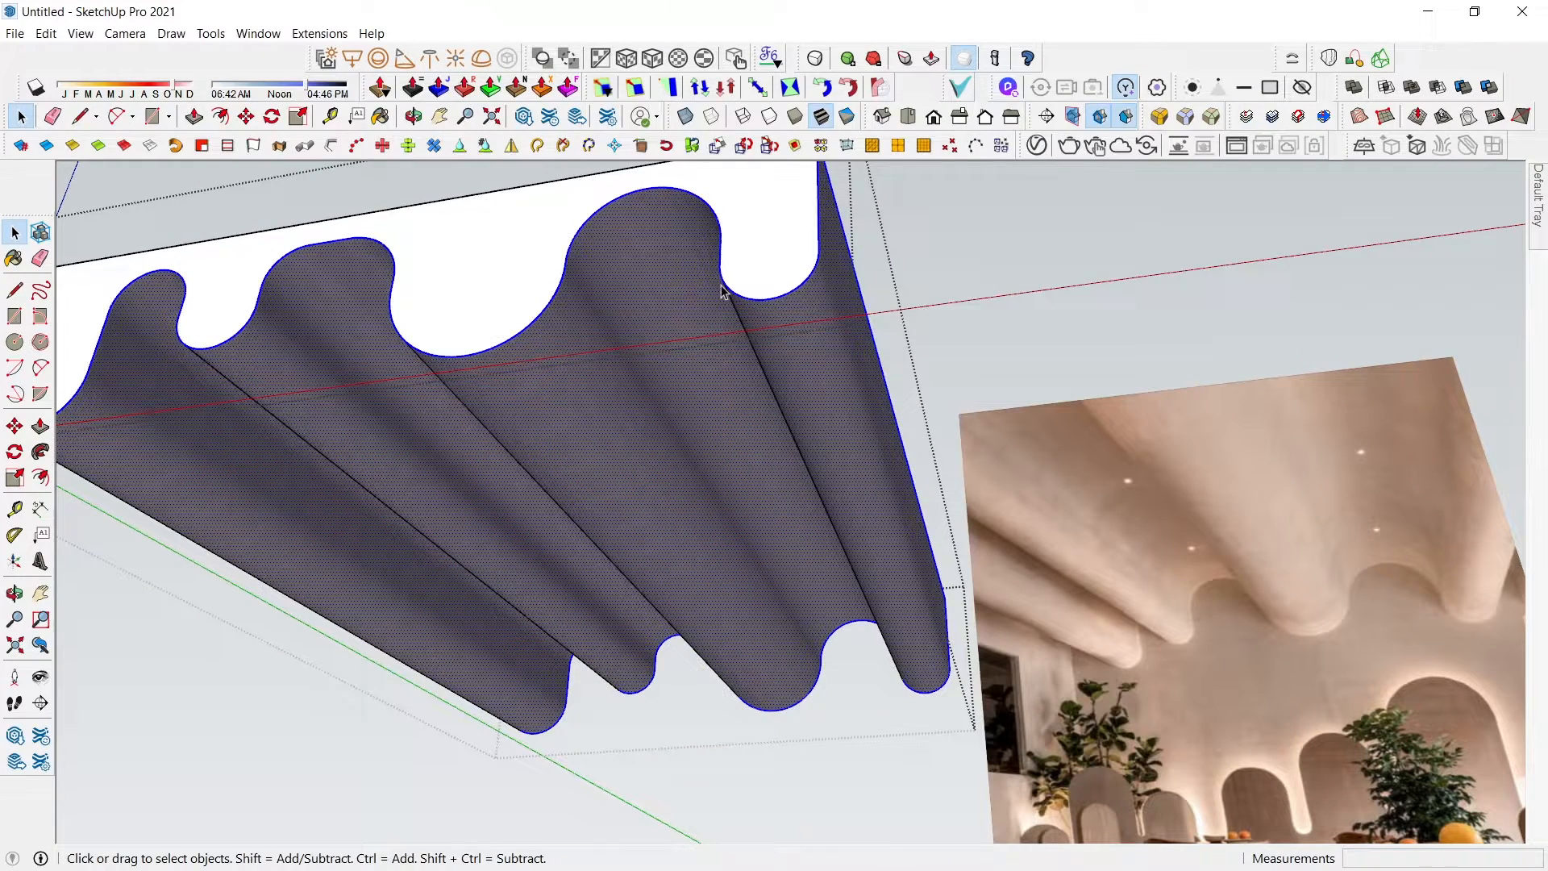
- Paint the slab's wavy front face with the same stucco material
click(531, 301)
key(b)
click(532, 295)
scroll(532, 295, down, 1)
key(space)
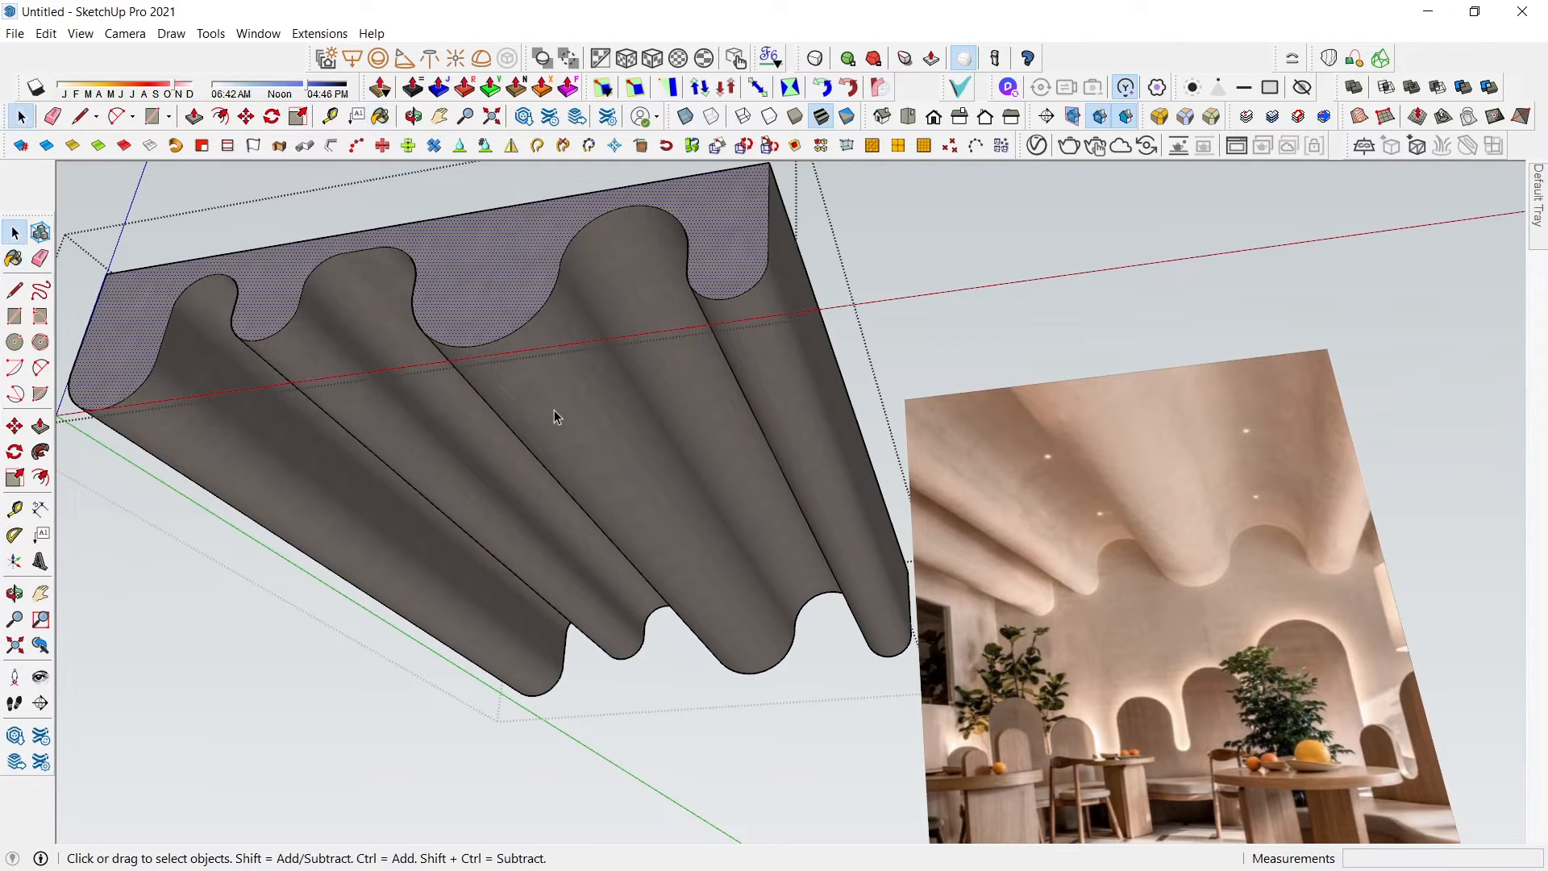
- Close the ceiling group and lighten the colour of the Stucco_A01_50cm material to a pale beige
click(554, 410)
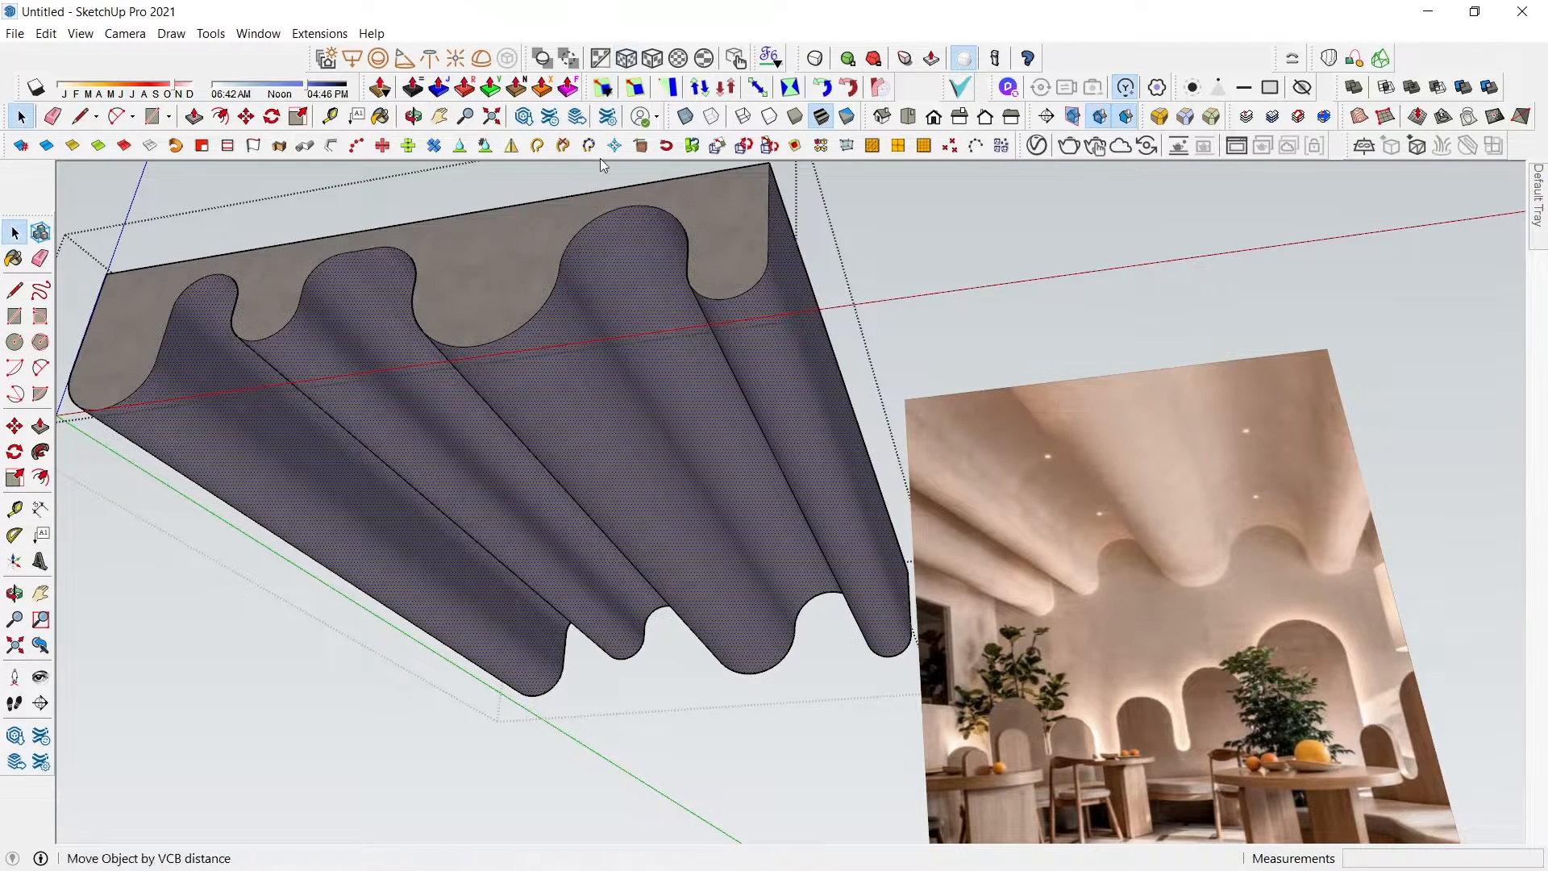
click(1269, 229)
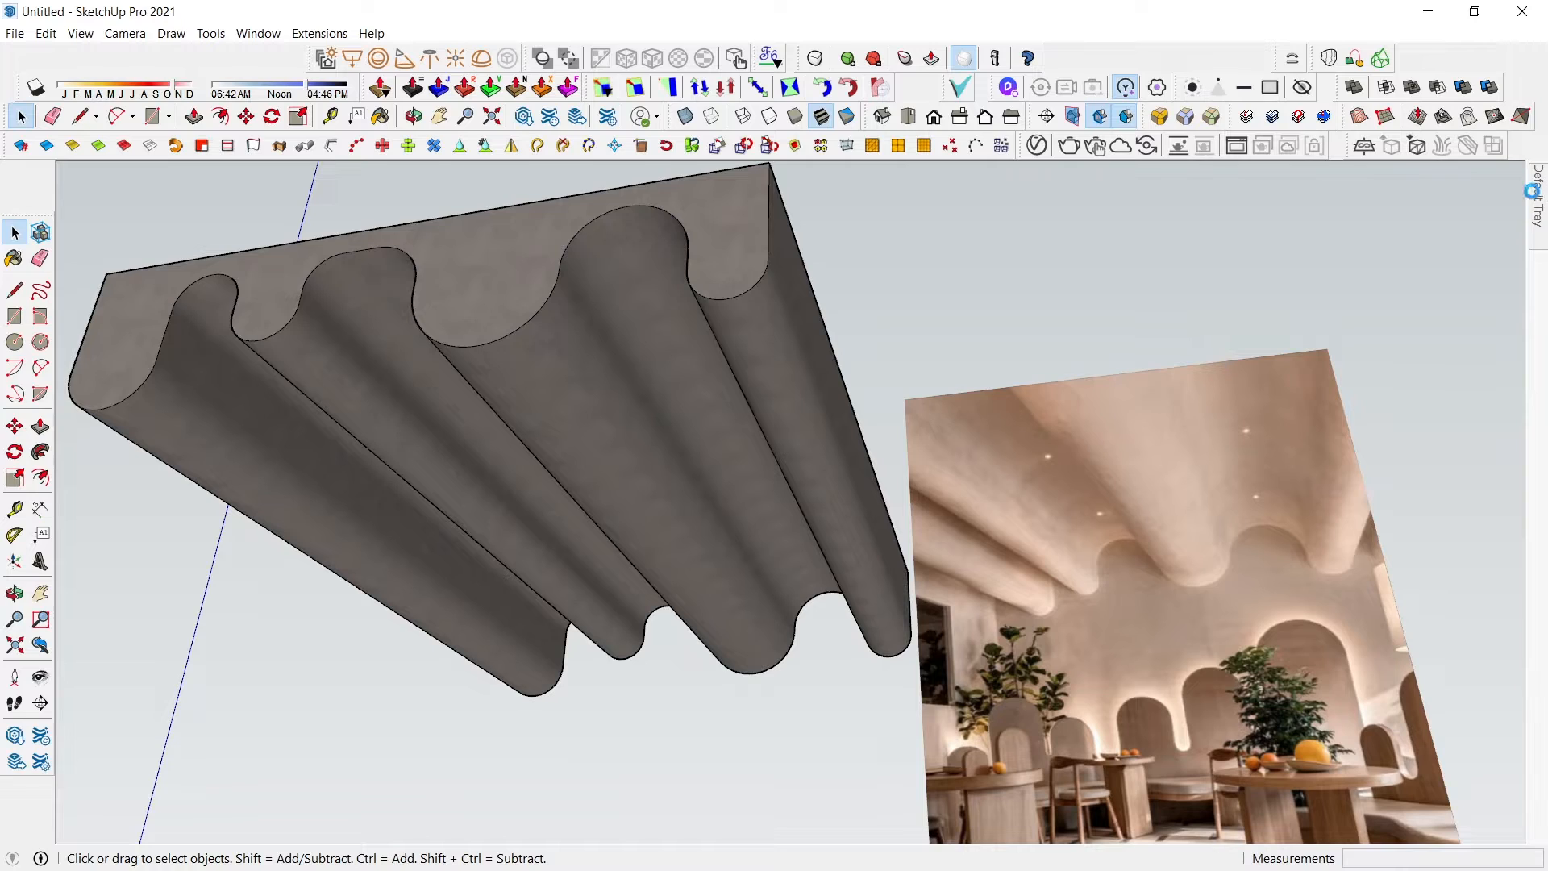
mouse_move(1538, 194)
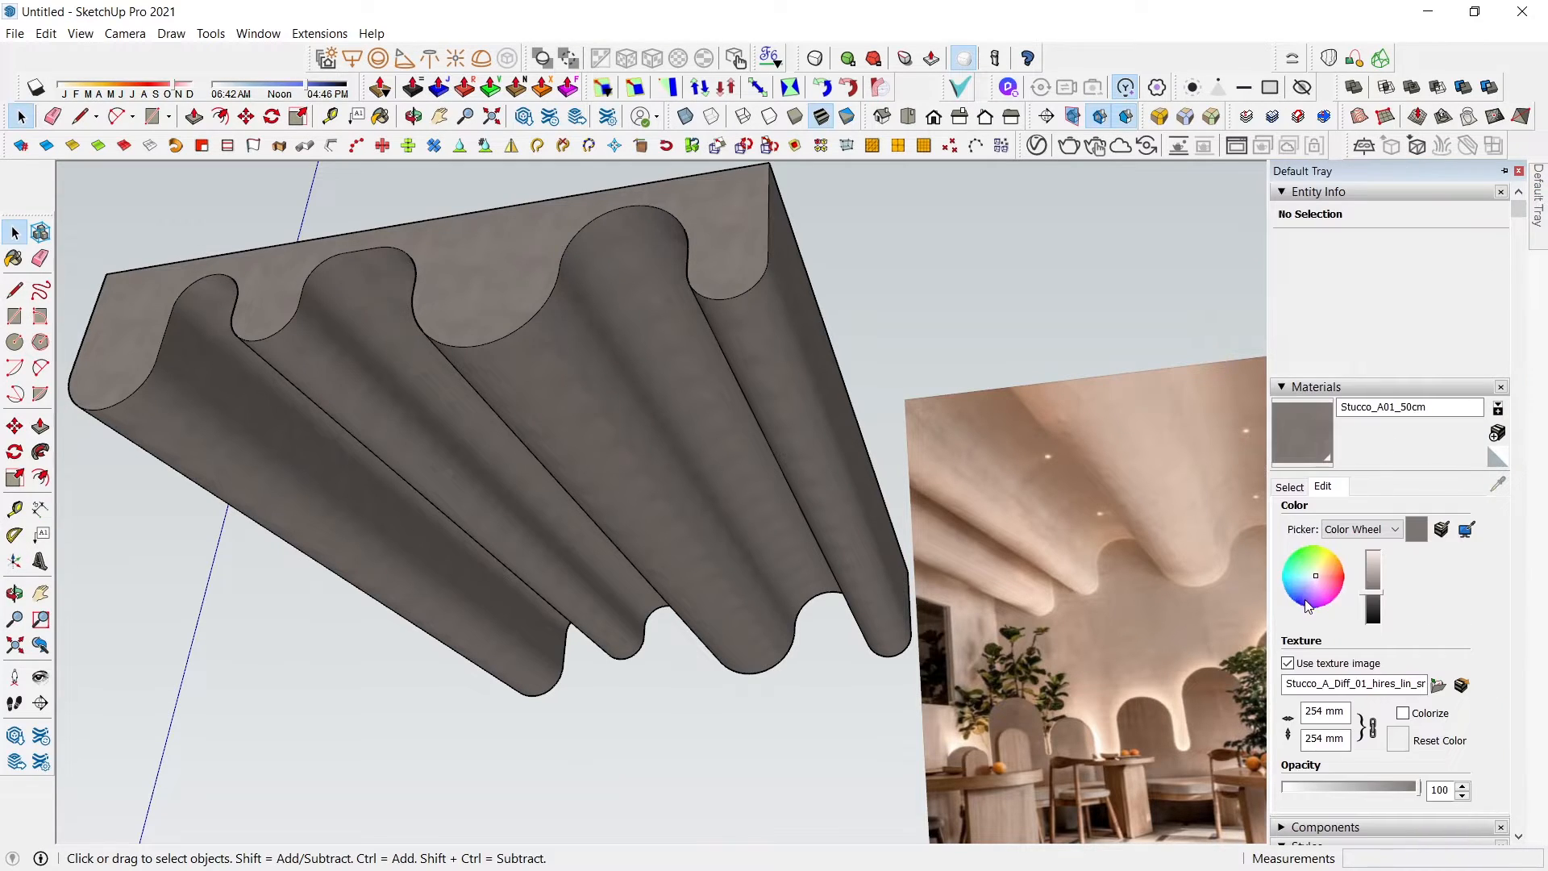
click(1370, 559)
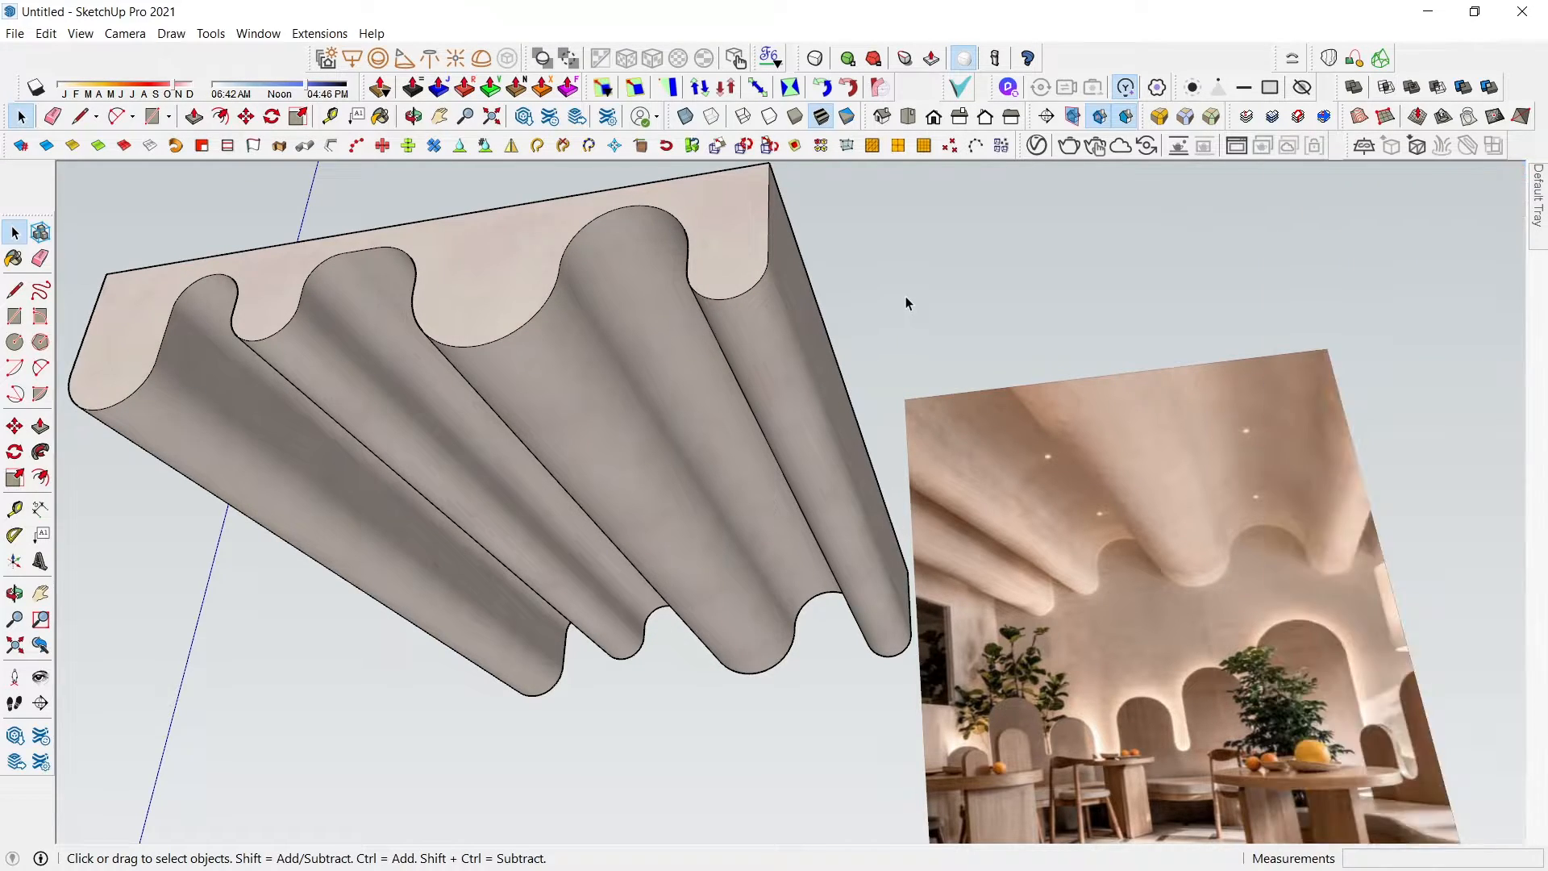
- Run a V-Ray test render of the stucco ceiling beside the reference image, stop it and put the render window away
click(1183, 147)
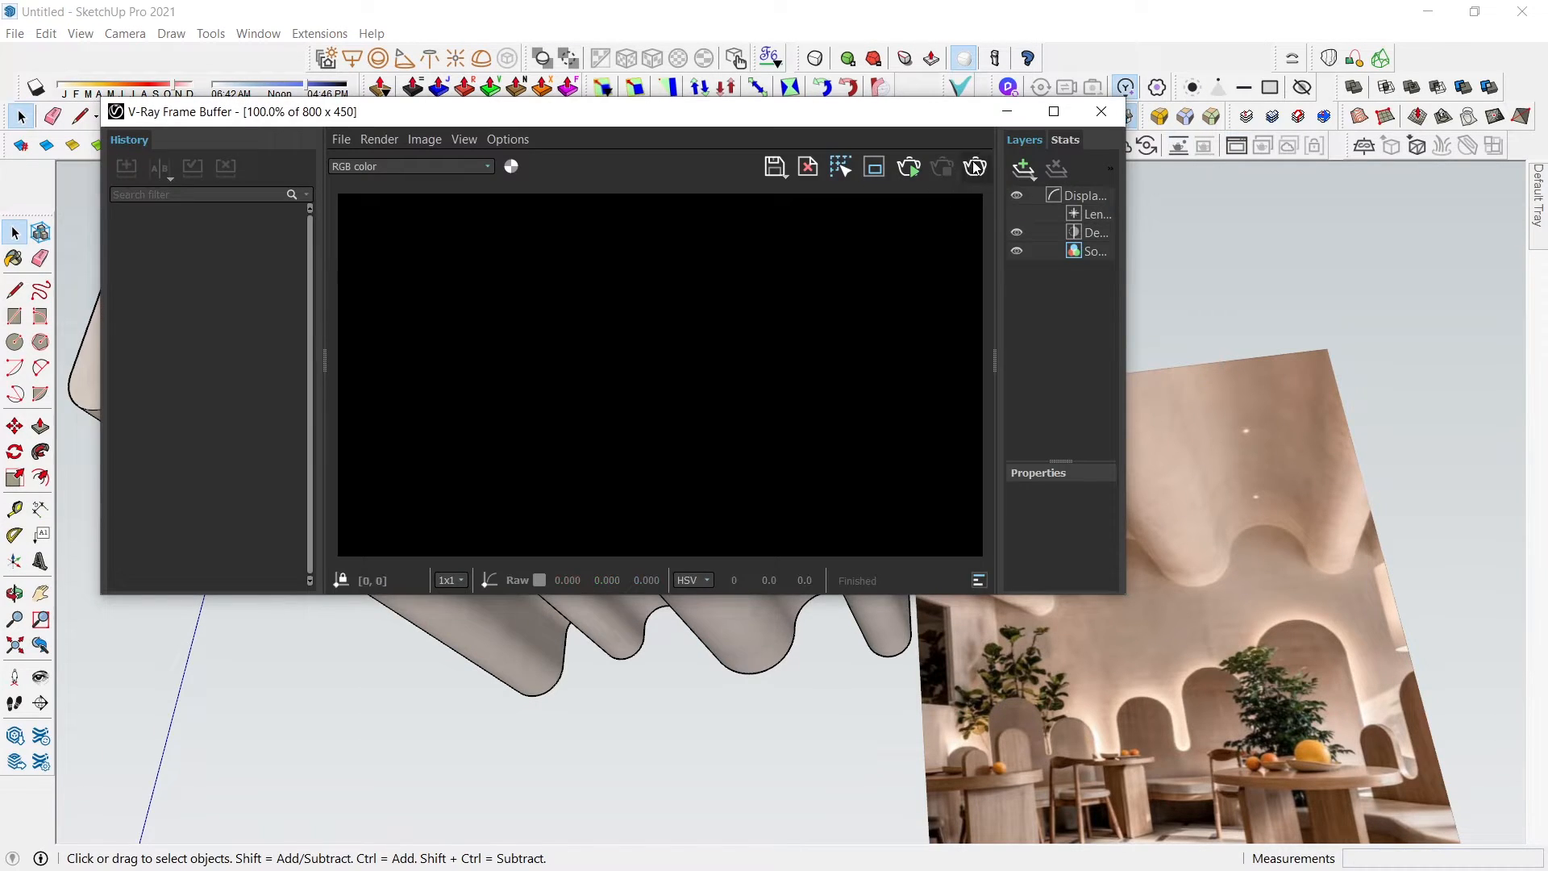
click(976, 166)
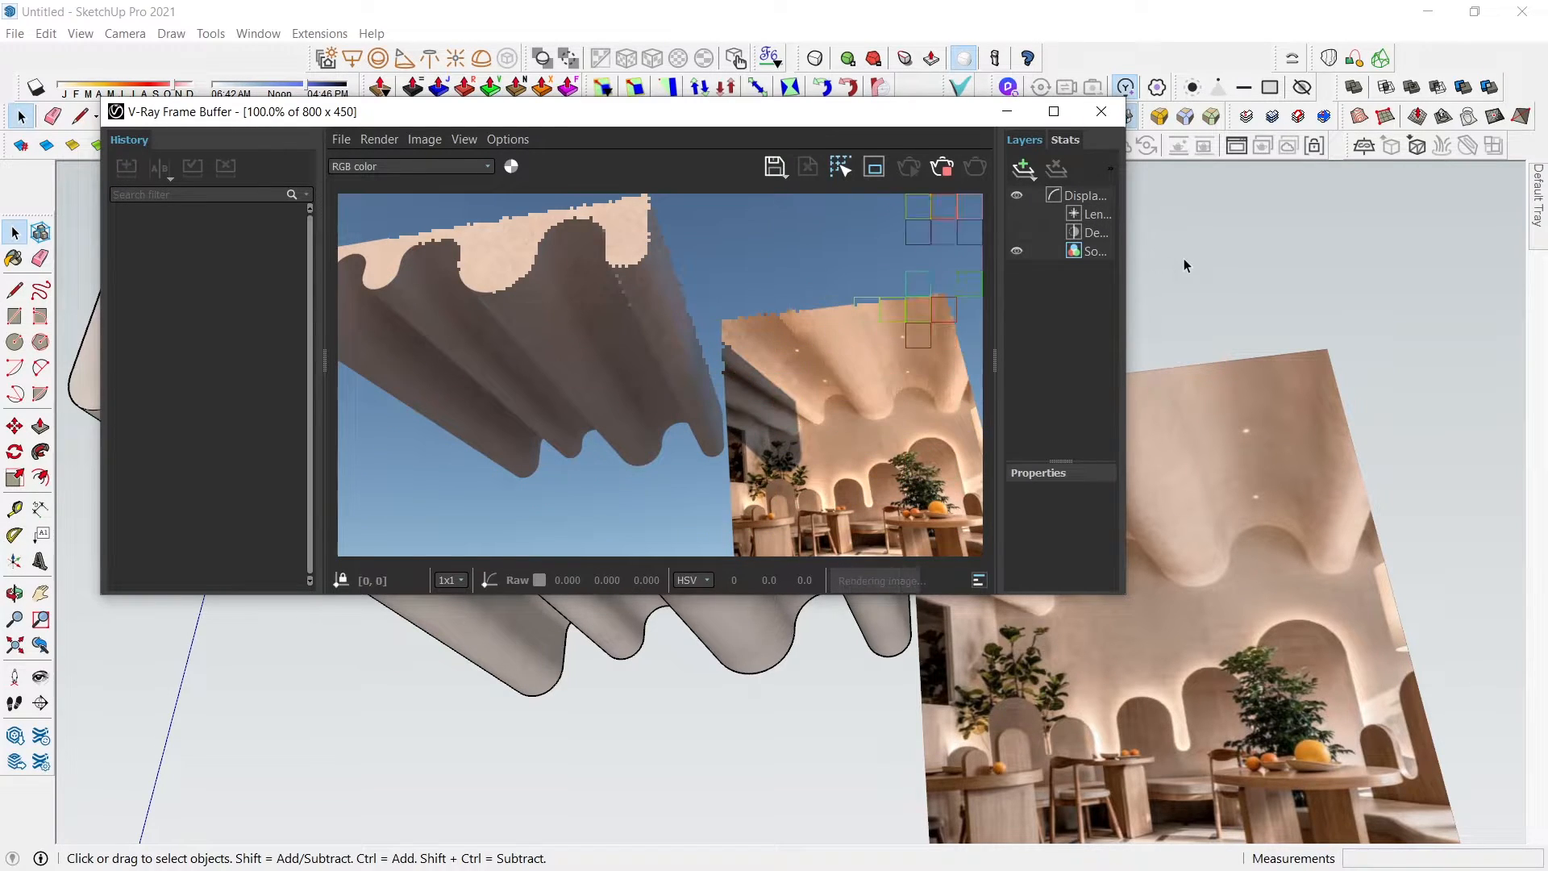
click(941, 169)
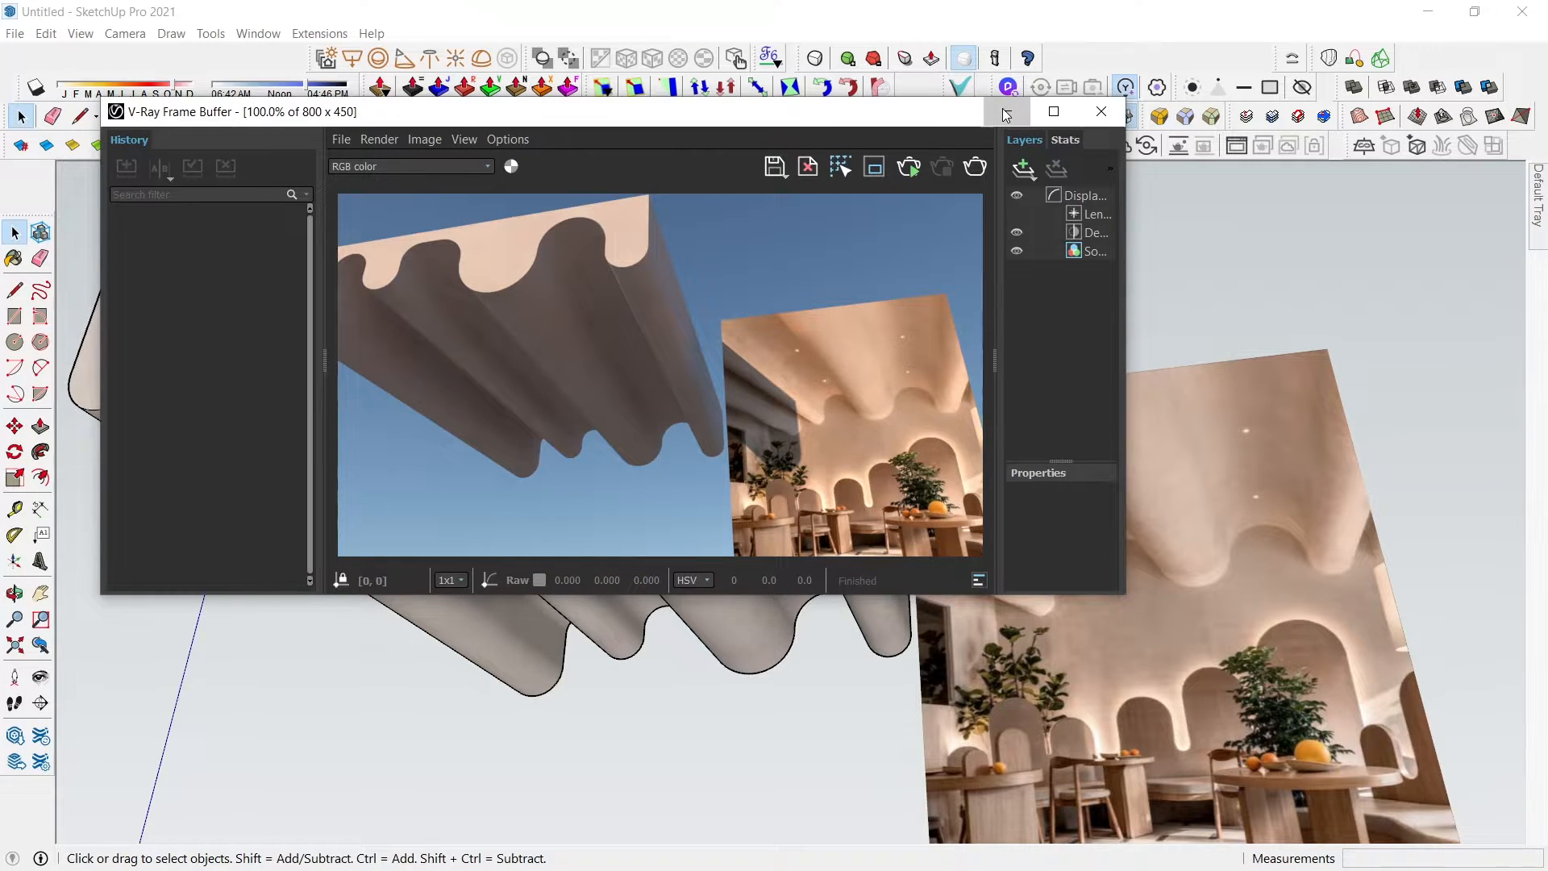
click(1006, 116)
- Preview the ceiling from a more distant angle with an interactive V-Ray render
mouse_move(601, 450)
middle_down()
mouse_move(660, 314)
mouse_move(730, 495)
mouse_move(646, 643)
mouse_move(536, 443)
mouse_move(429, 418)
mouse_move(451, 557)
mouse_move(453, 487)
mouse_move(930, 404)
mouse_move(584, 588)
mouse_move(323, 525)
mouse_move(342, 516)
middle_up()
scroll(454, 560, down, 3)
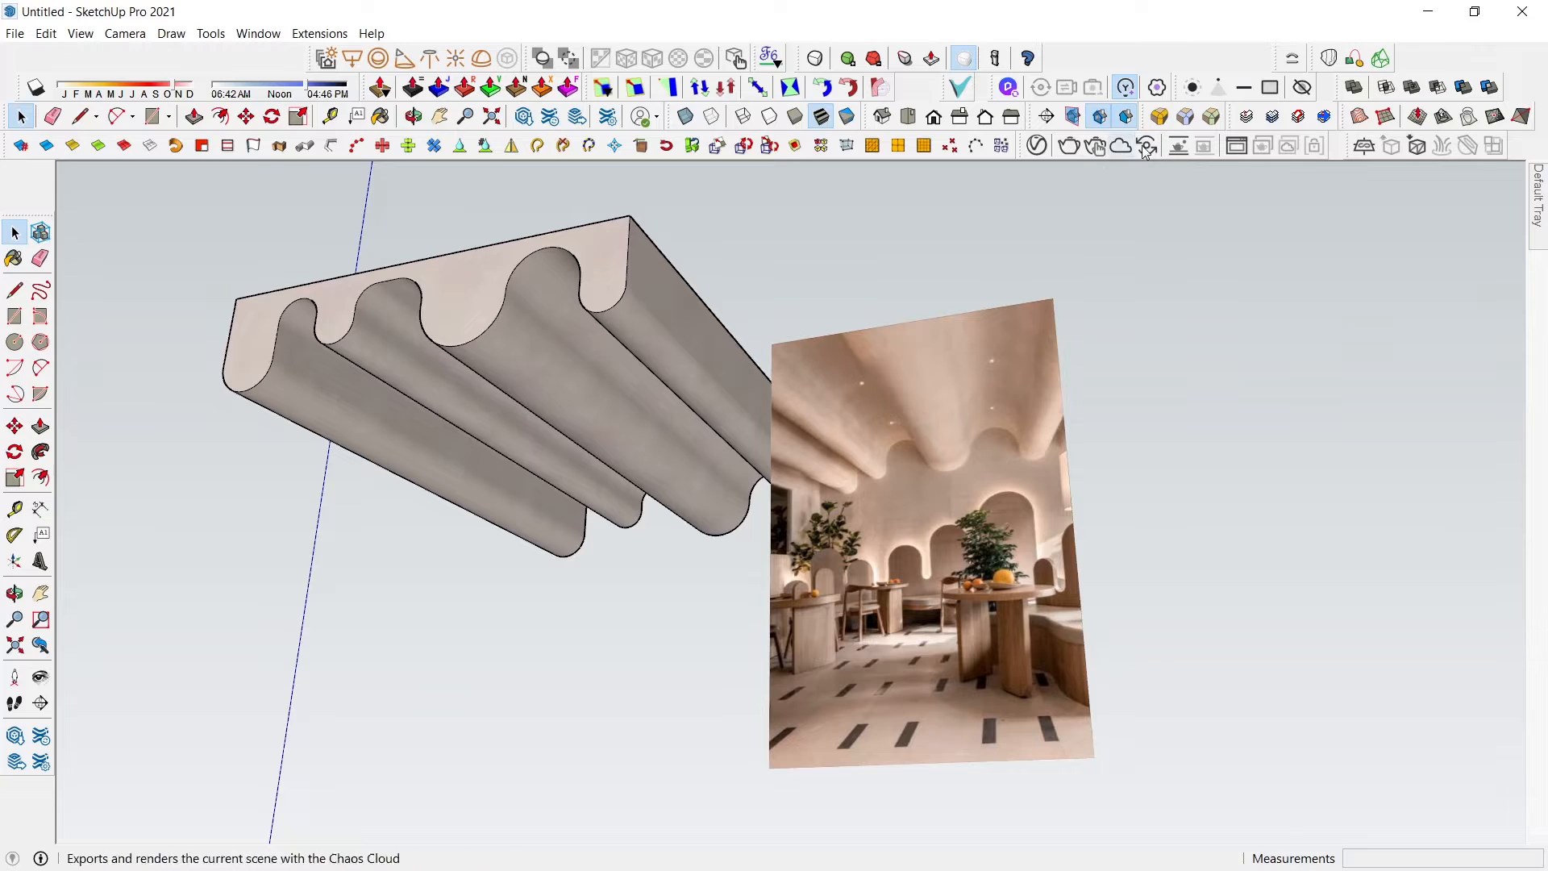
click(1238, 145)
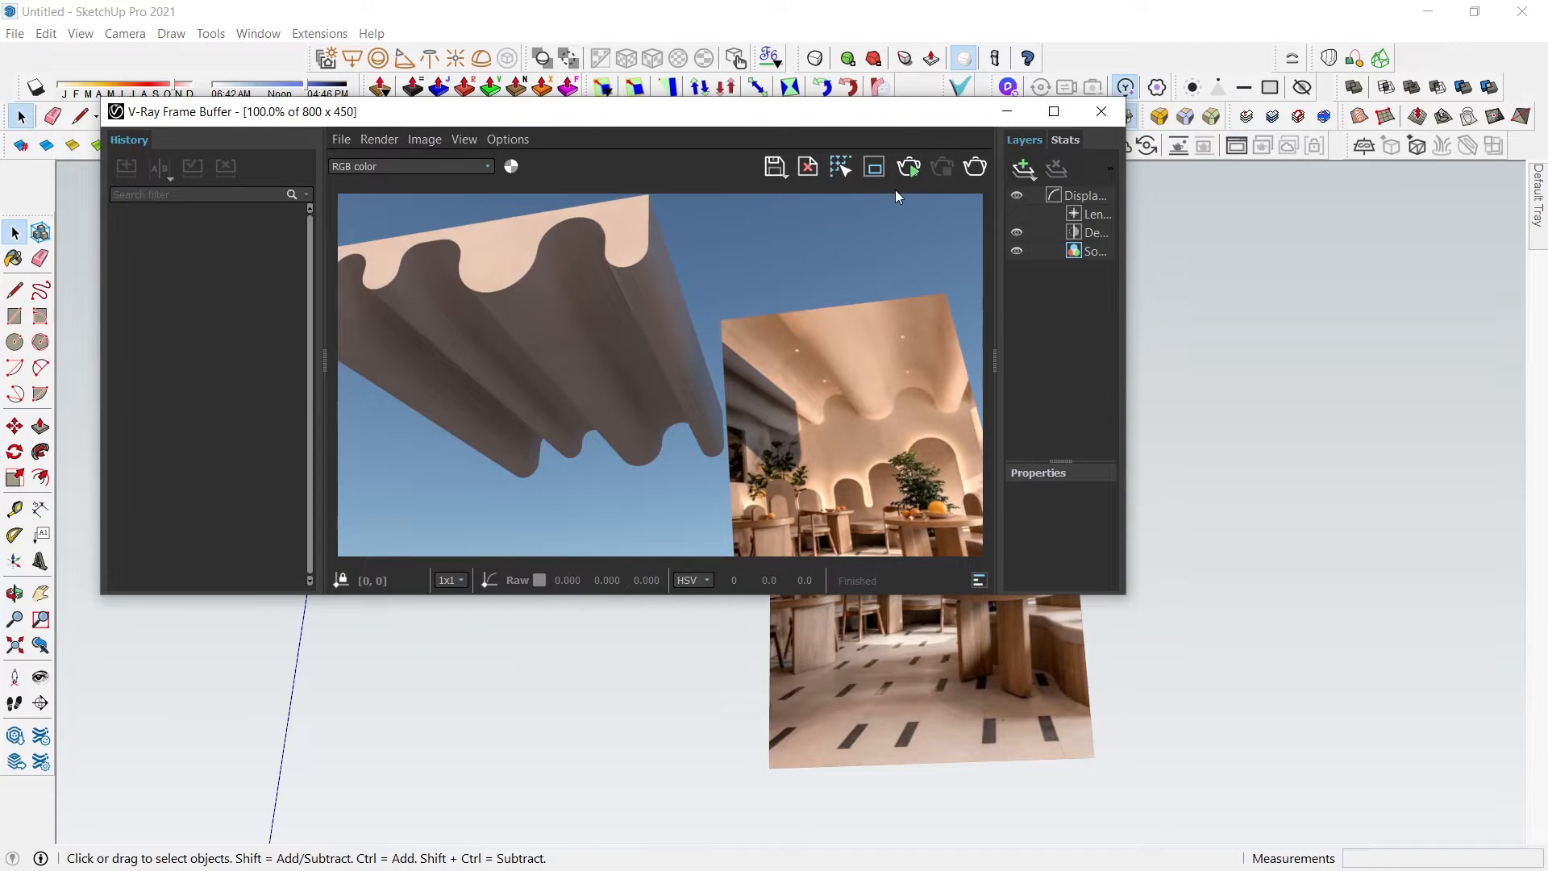
click(908, 171)
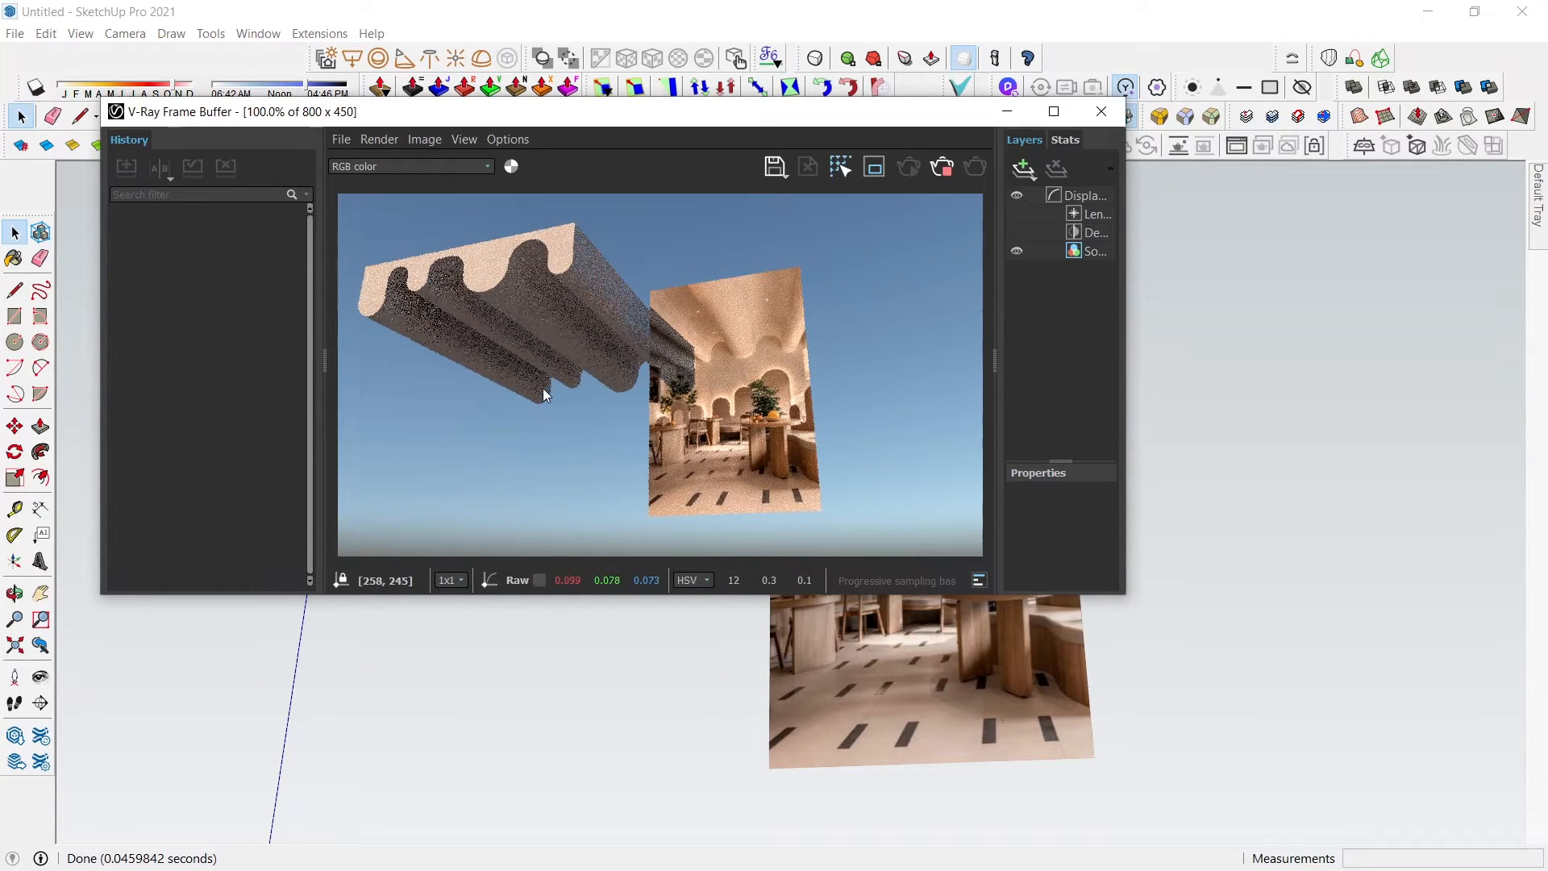
mouse_move(532, 730)
middle_down()
mouse_move(525, 518)
mouse_move(534, 613)
mouse_move(608, 847)
mouse_move(622, 767)
mouse_move(720, 674)
mouse_move(632, 858)
mouse_move(594, 825)
mouse_move(553, 632)
mouse_move(536, 443)
mouse_move(576, 437)
middle_up()
click(1004, 113)
- Draw a large V-Ray rectangle light on the ground below the ceiling, facing upward
scroll(628, 439, up, 3)
scroll(631, 432, down, 4)
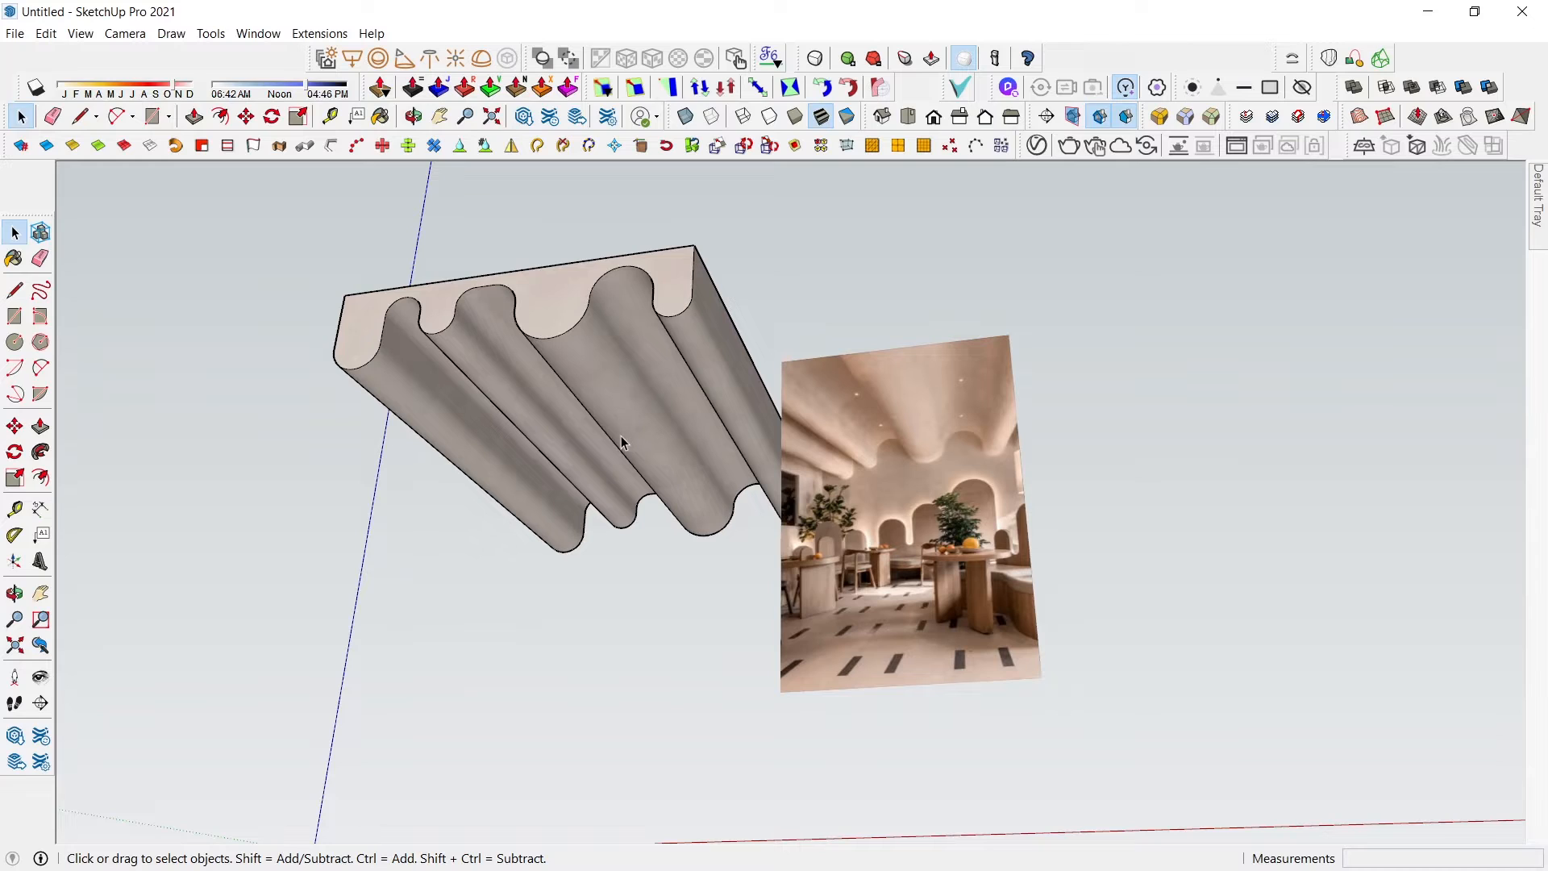
scroll(621, 436, up, 2)
scroll(626, 446, down, 5)
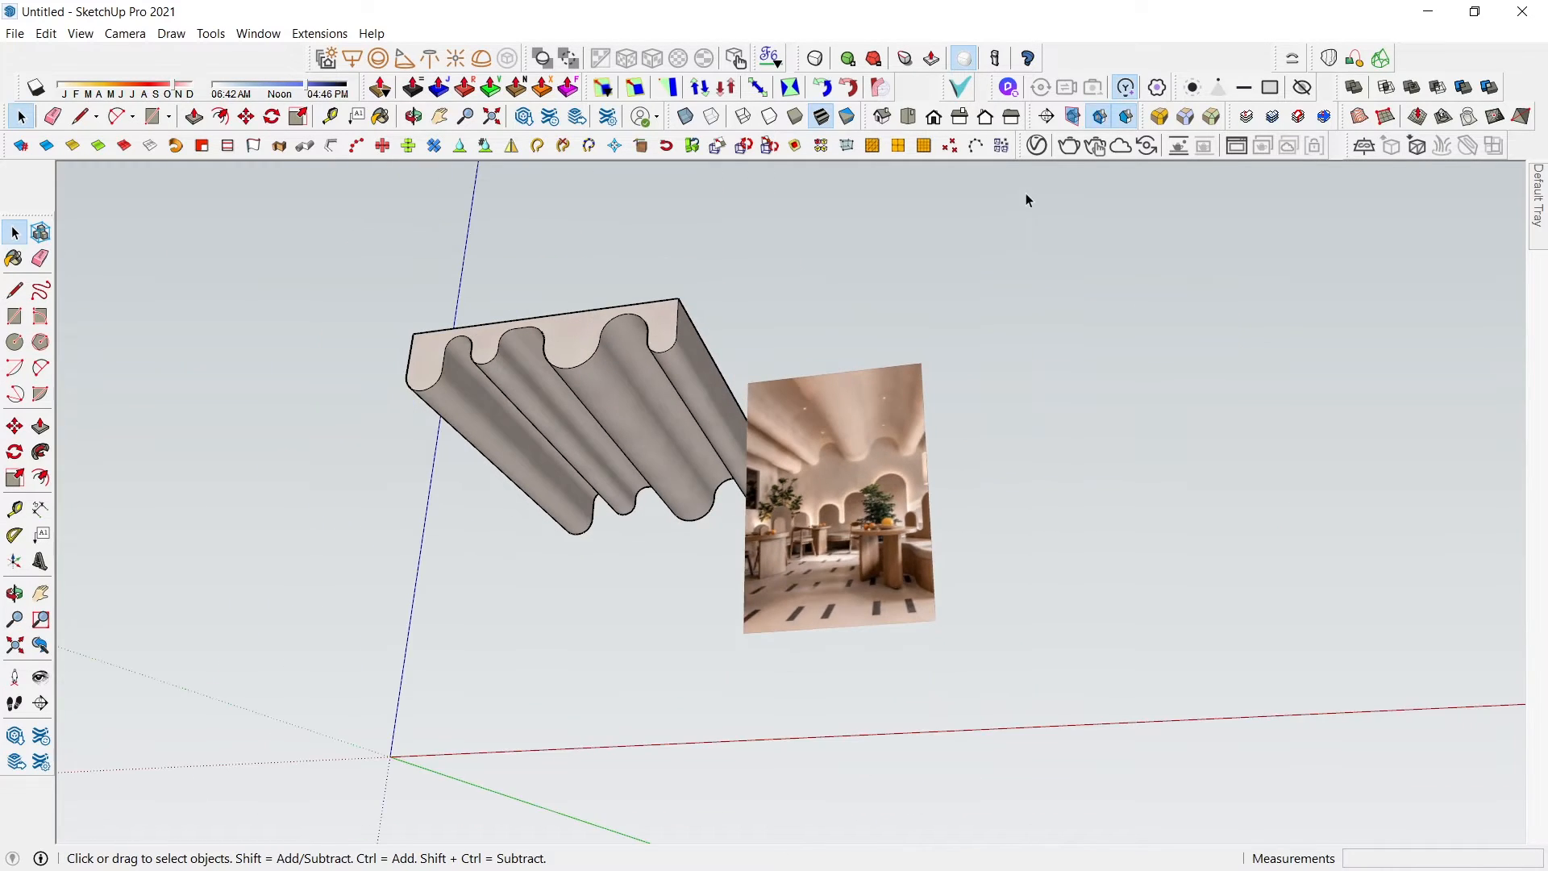
middle_drag(414, 252, 390, 307)
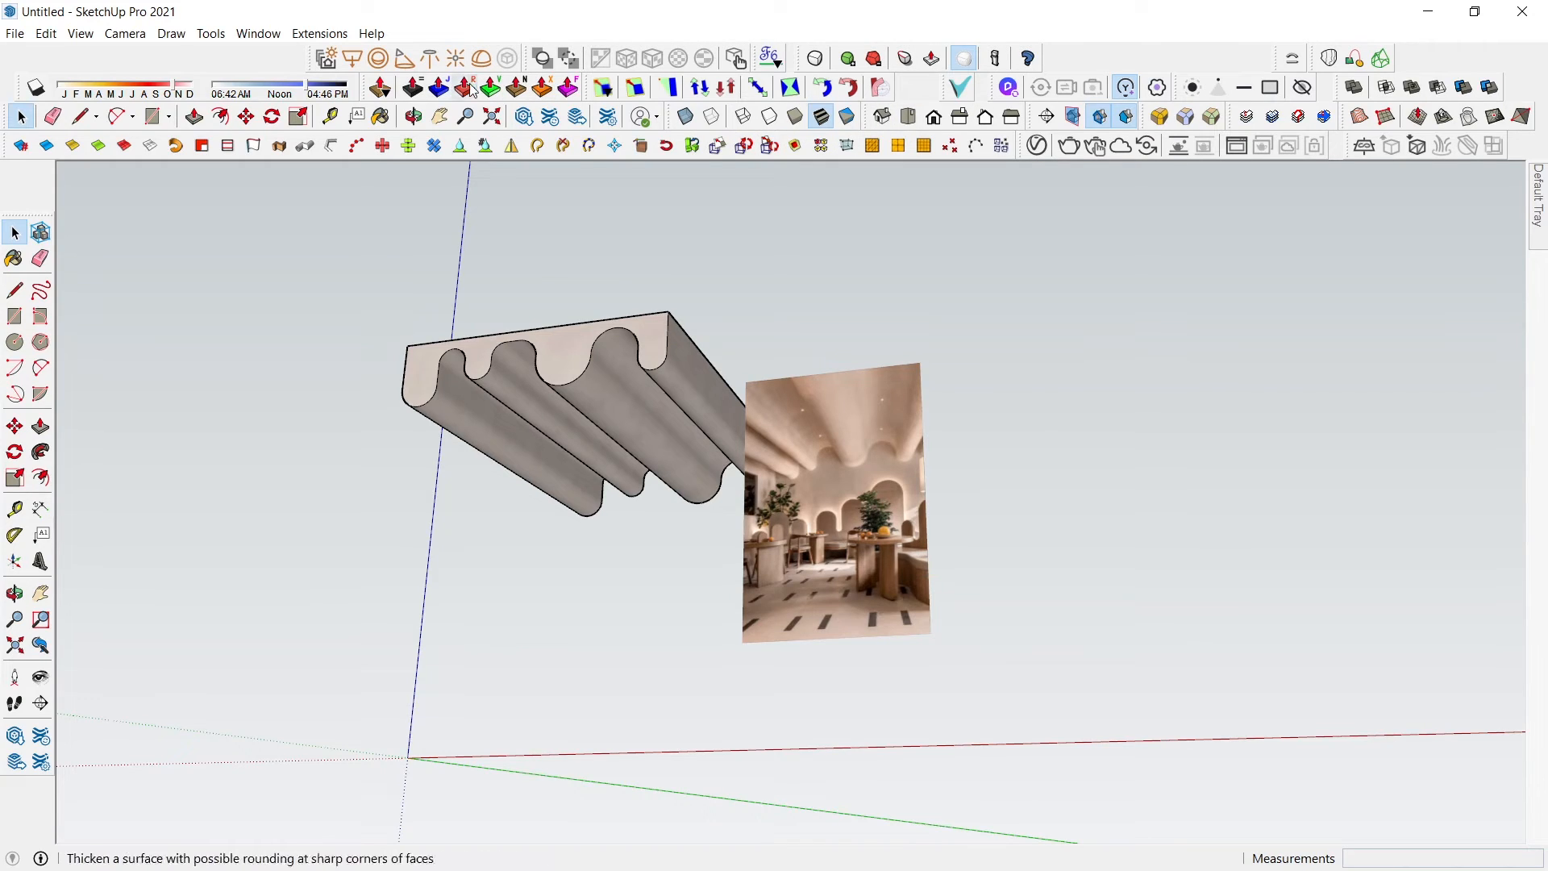
middle_drag(509, 512, 418, 729)
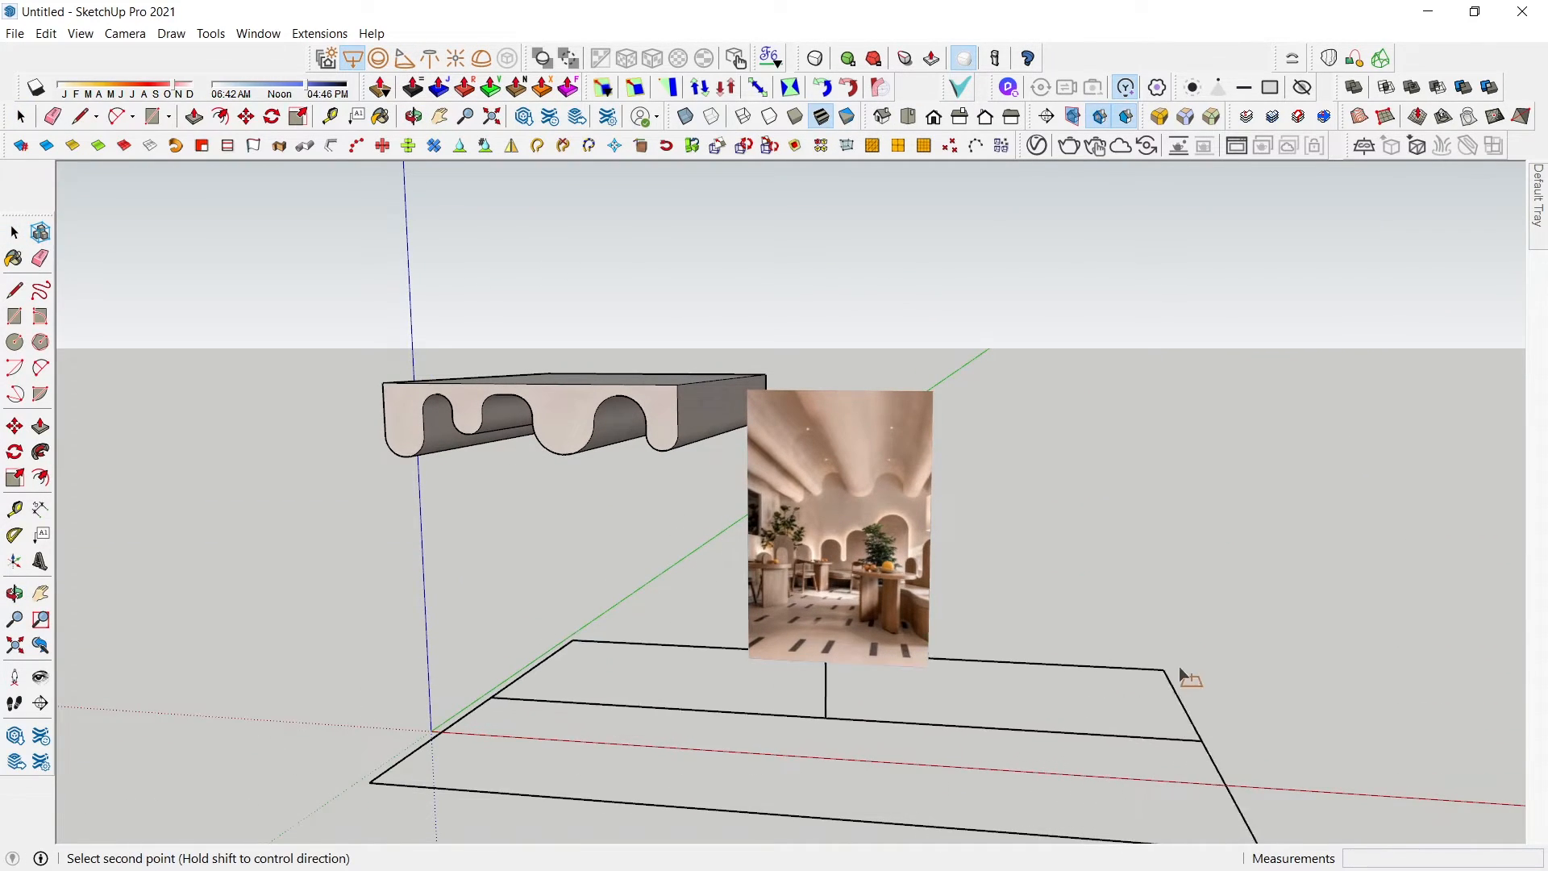
click(1216, 652)
key(space)
- Move the rectangle light about 3496 mm along the red axis so it lies beneath the ceiling
click(1209, 725)
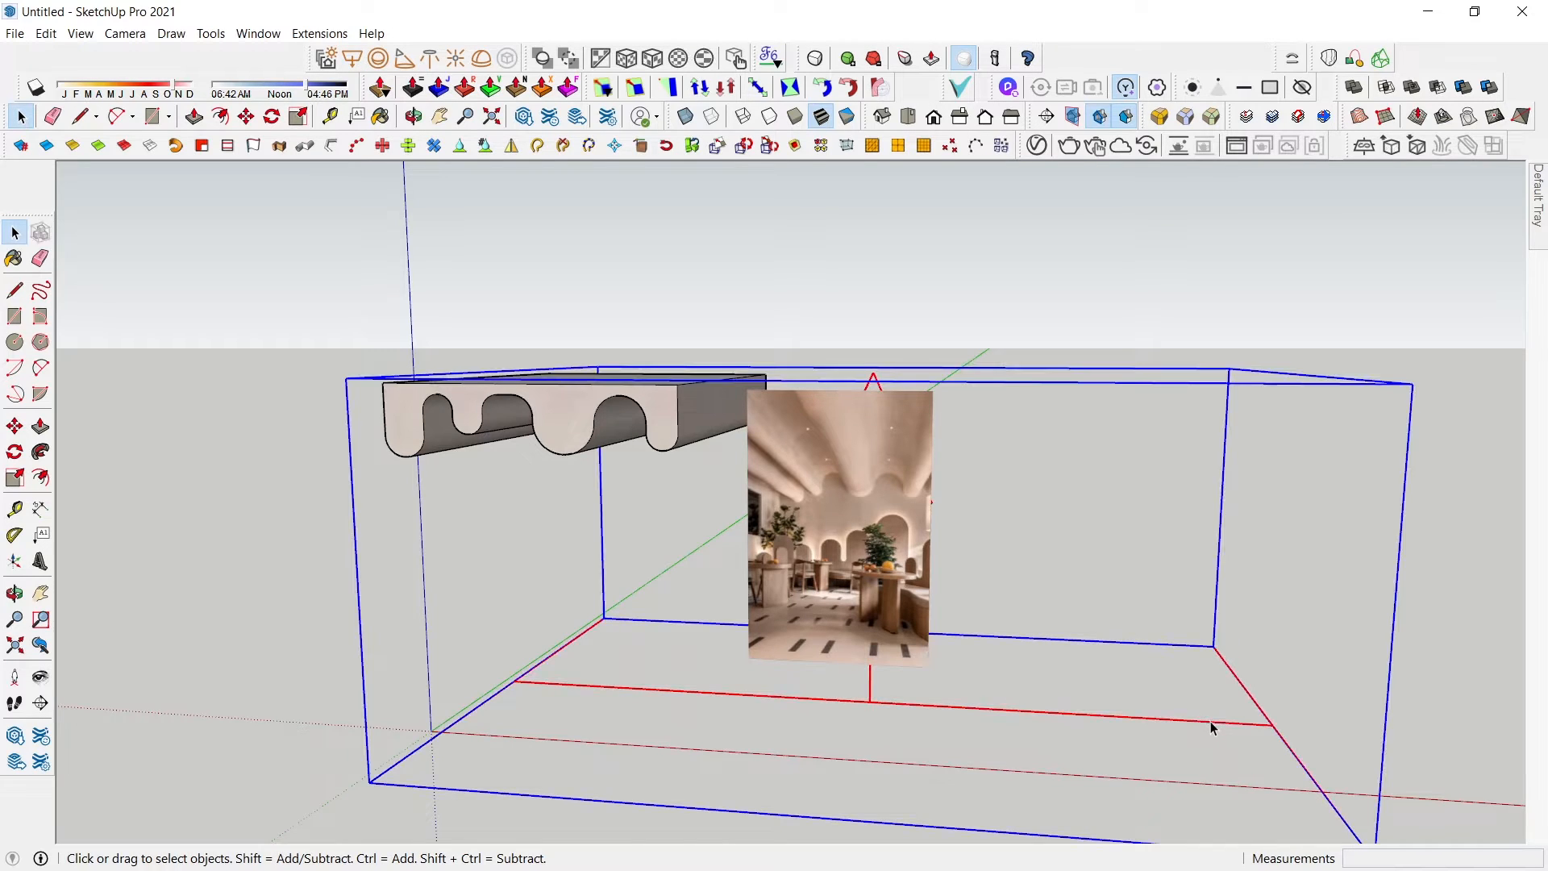
key(m)
click(1203, 705)
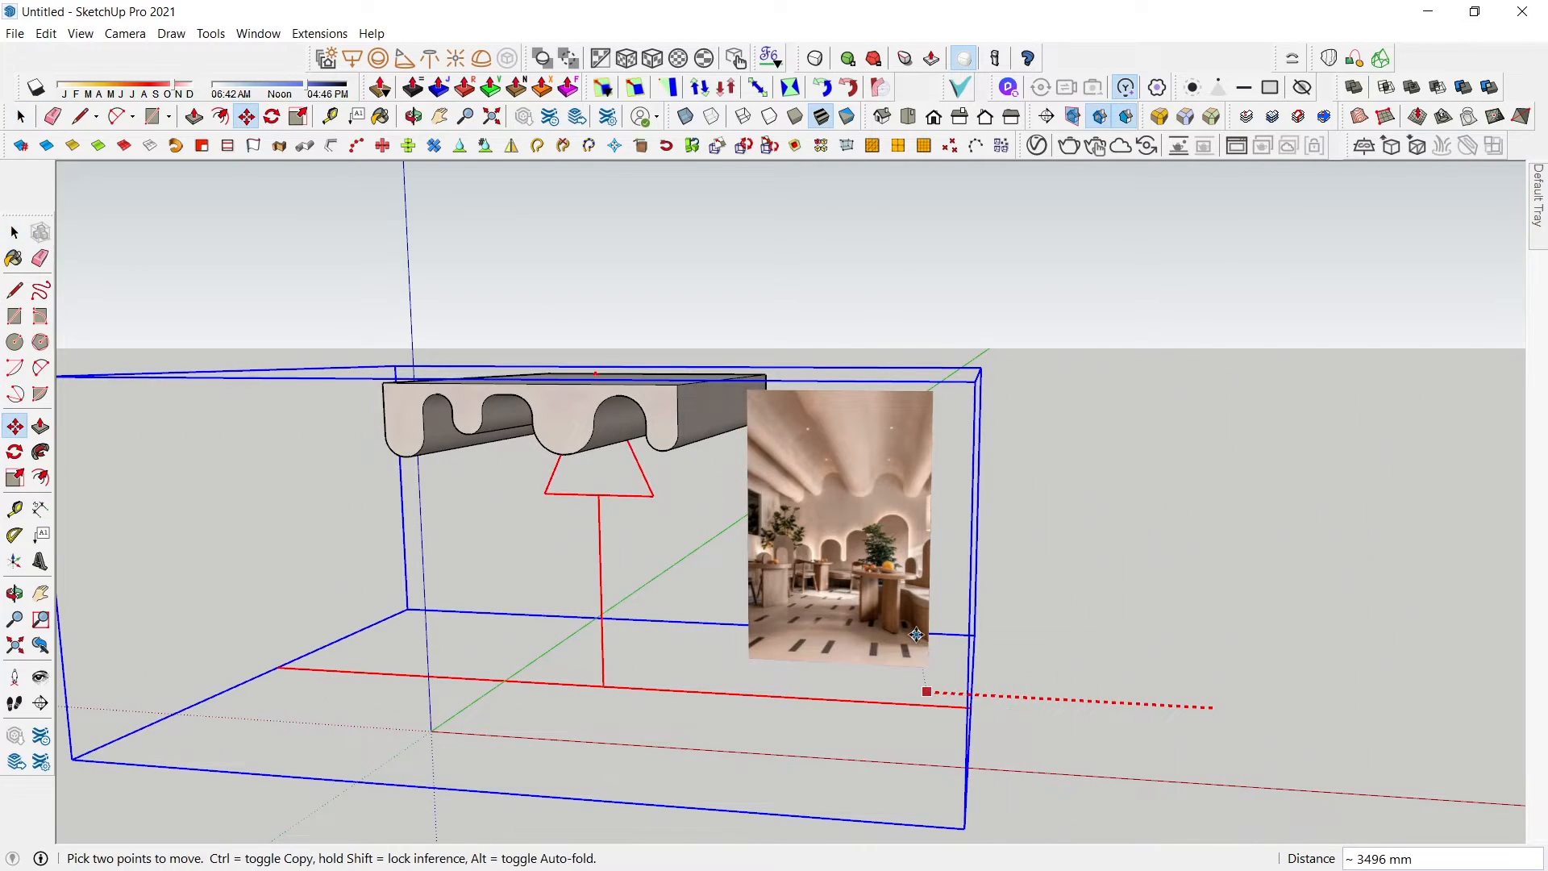
click(926, 691)
middle_drag(656, 597, 657, 484)
scroll(660, 471, up, 2)
key(space)
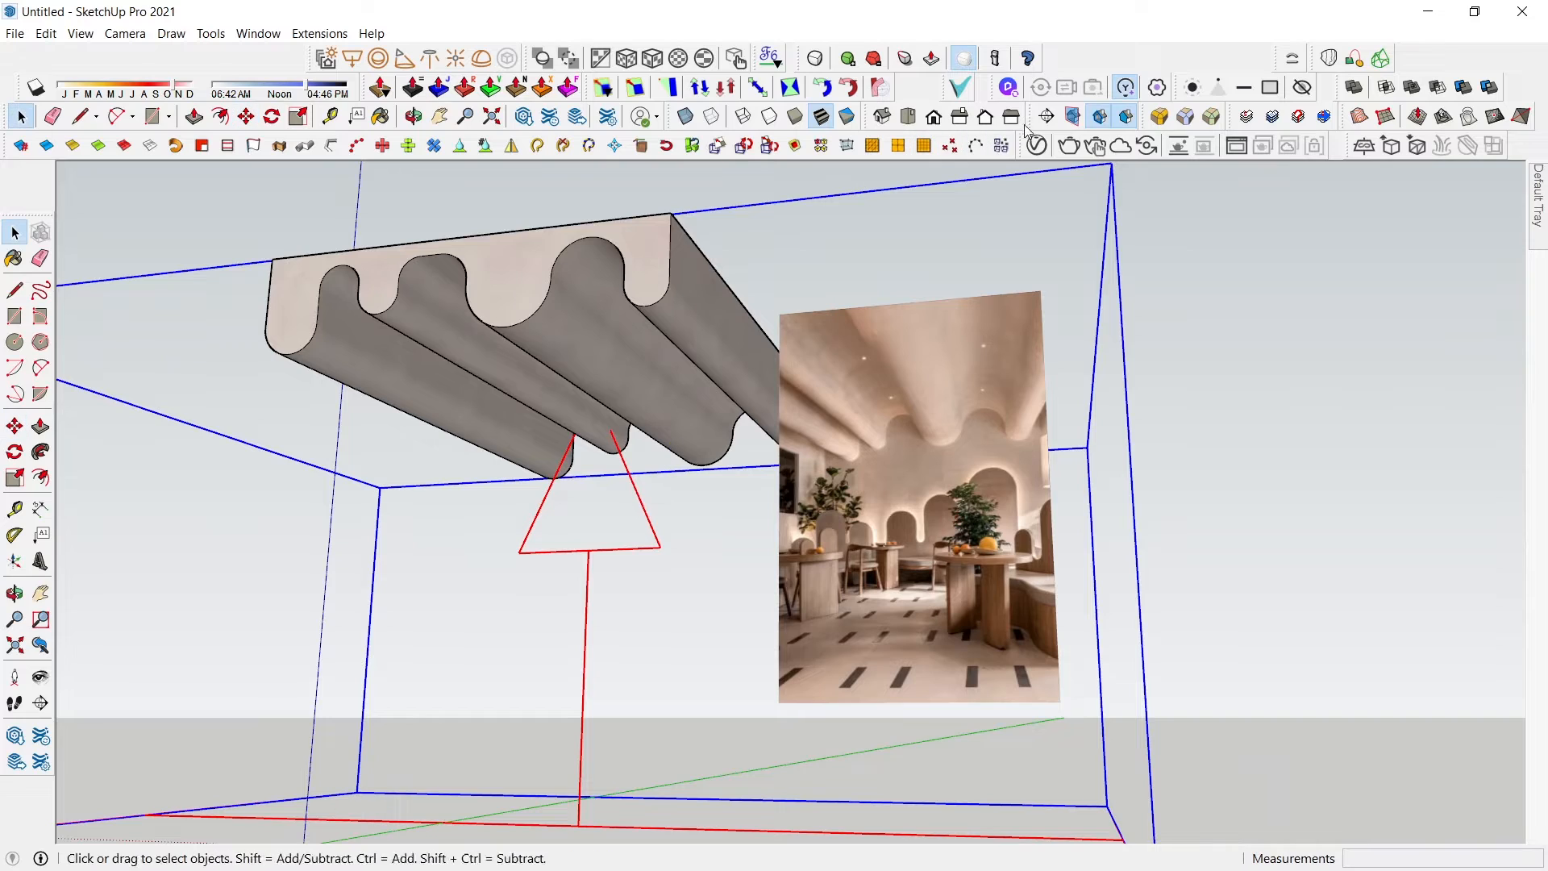
- Set the rectangle light's intensity to 300 in the V-Ray Asset Editor
click(1038, 153)
click(660, 145)
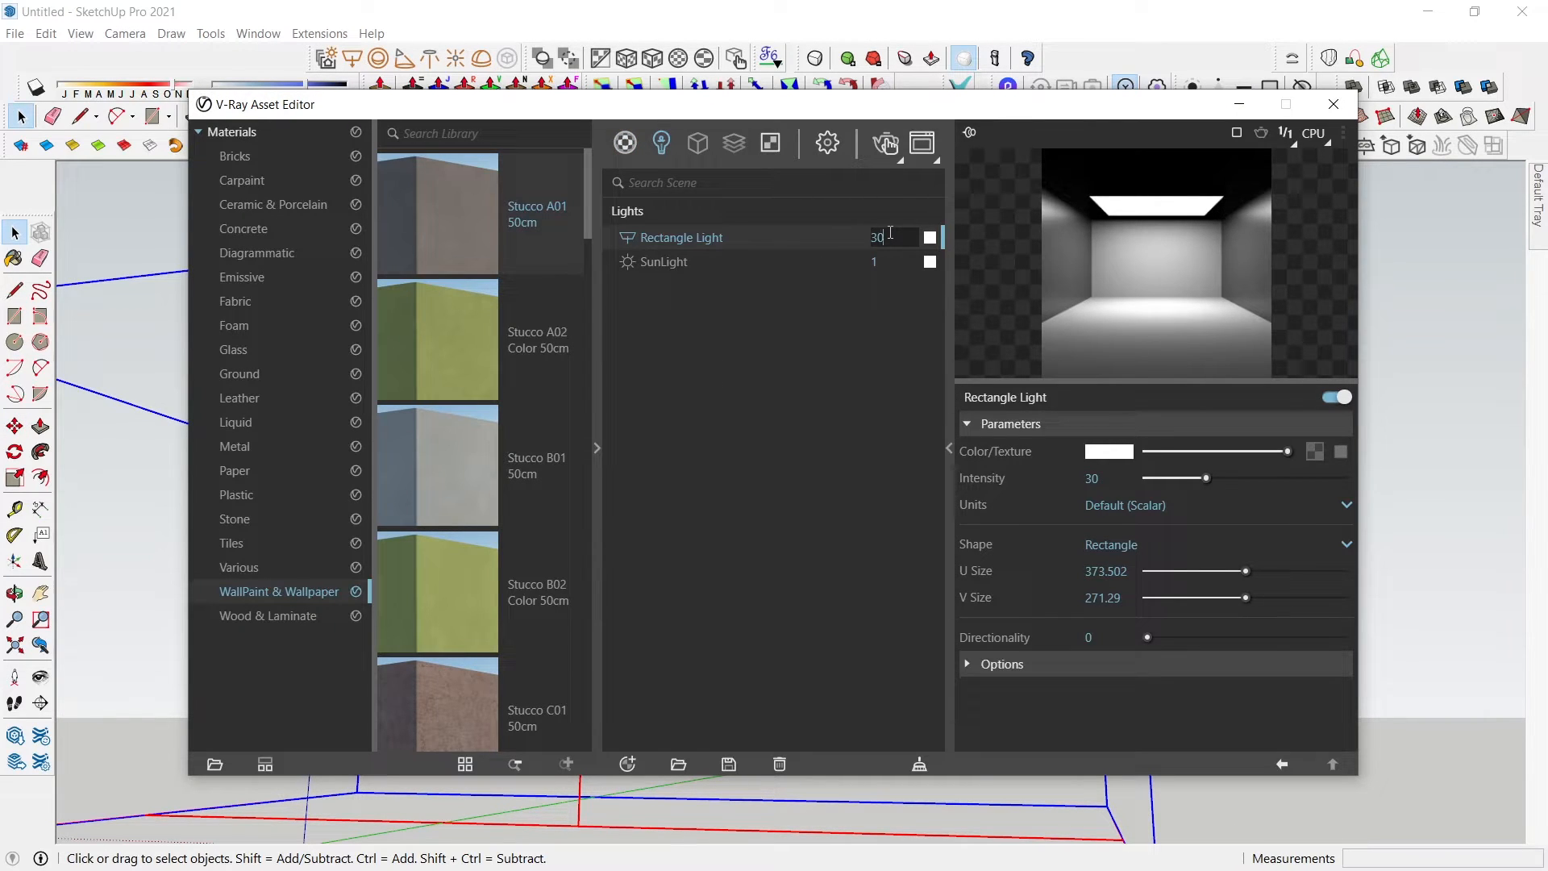
text(0)
key(Return)
- Test render the ceiling lit by the rectangle light at intensity 300, then stop the render
click(925, 143)
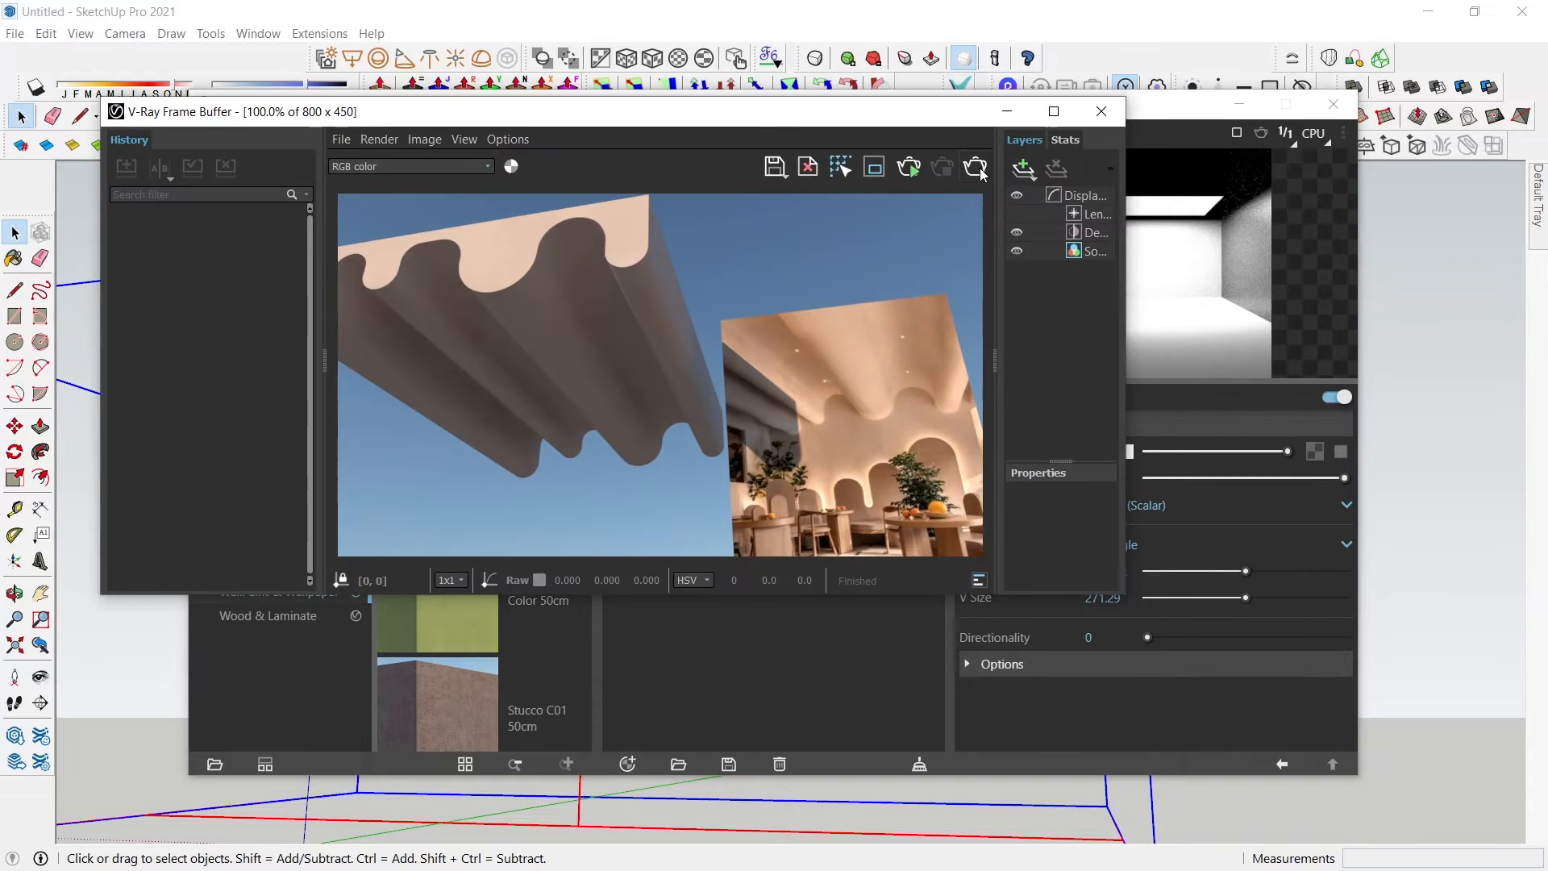
click(981, 176)
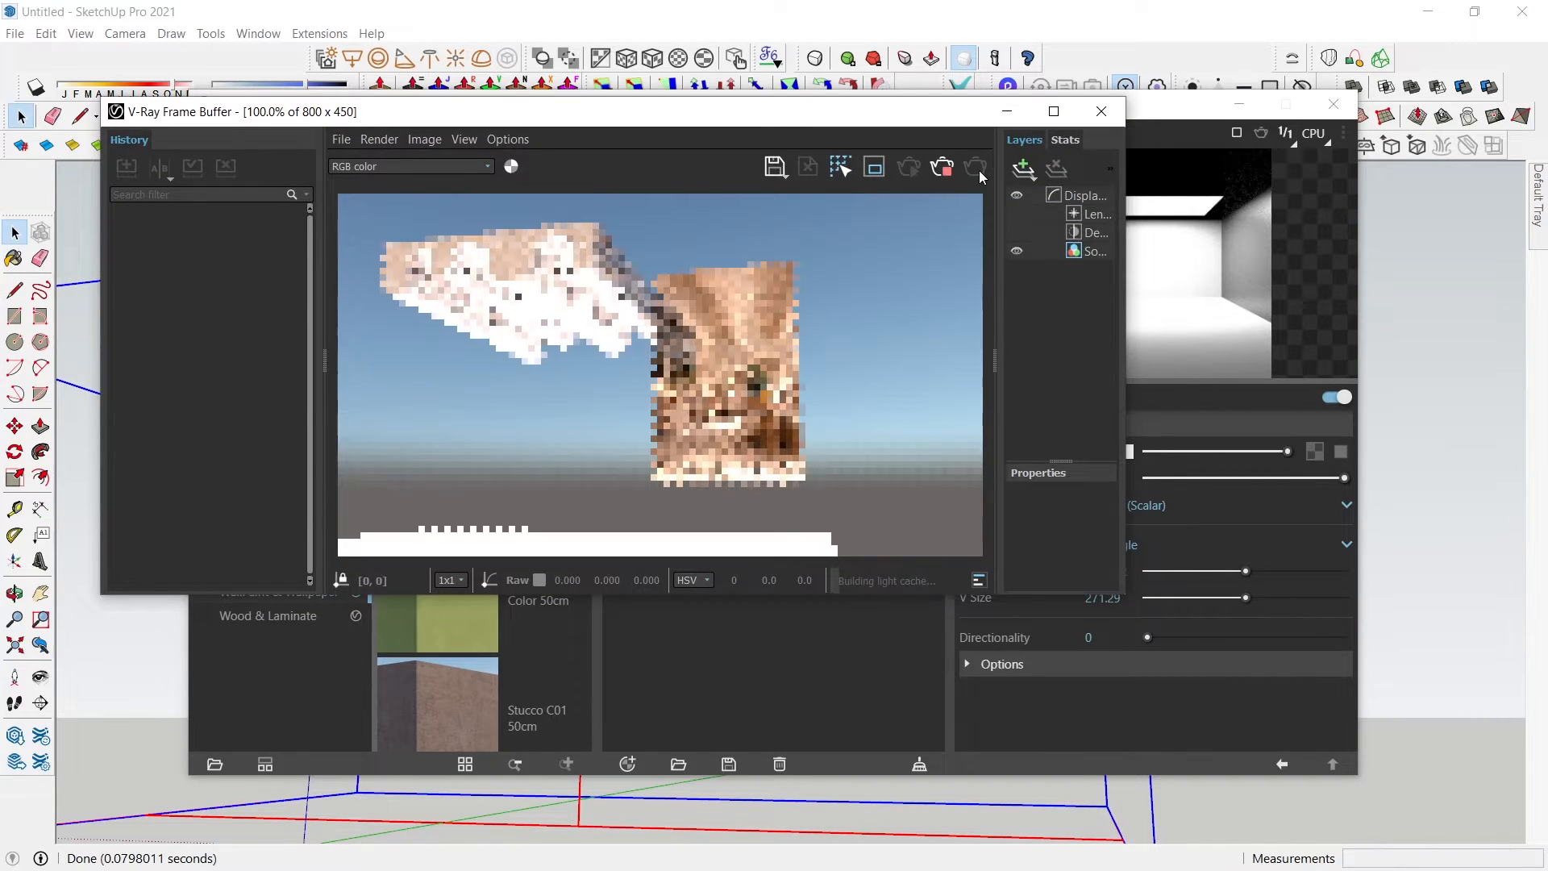
click(942, 167)
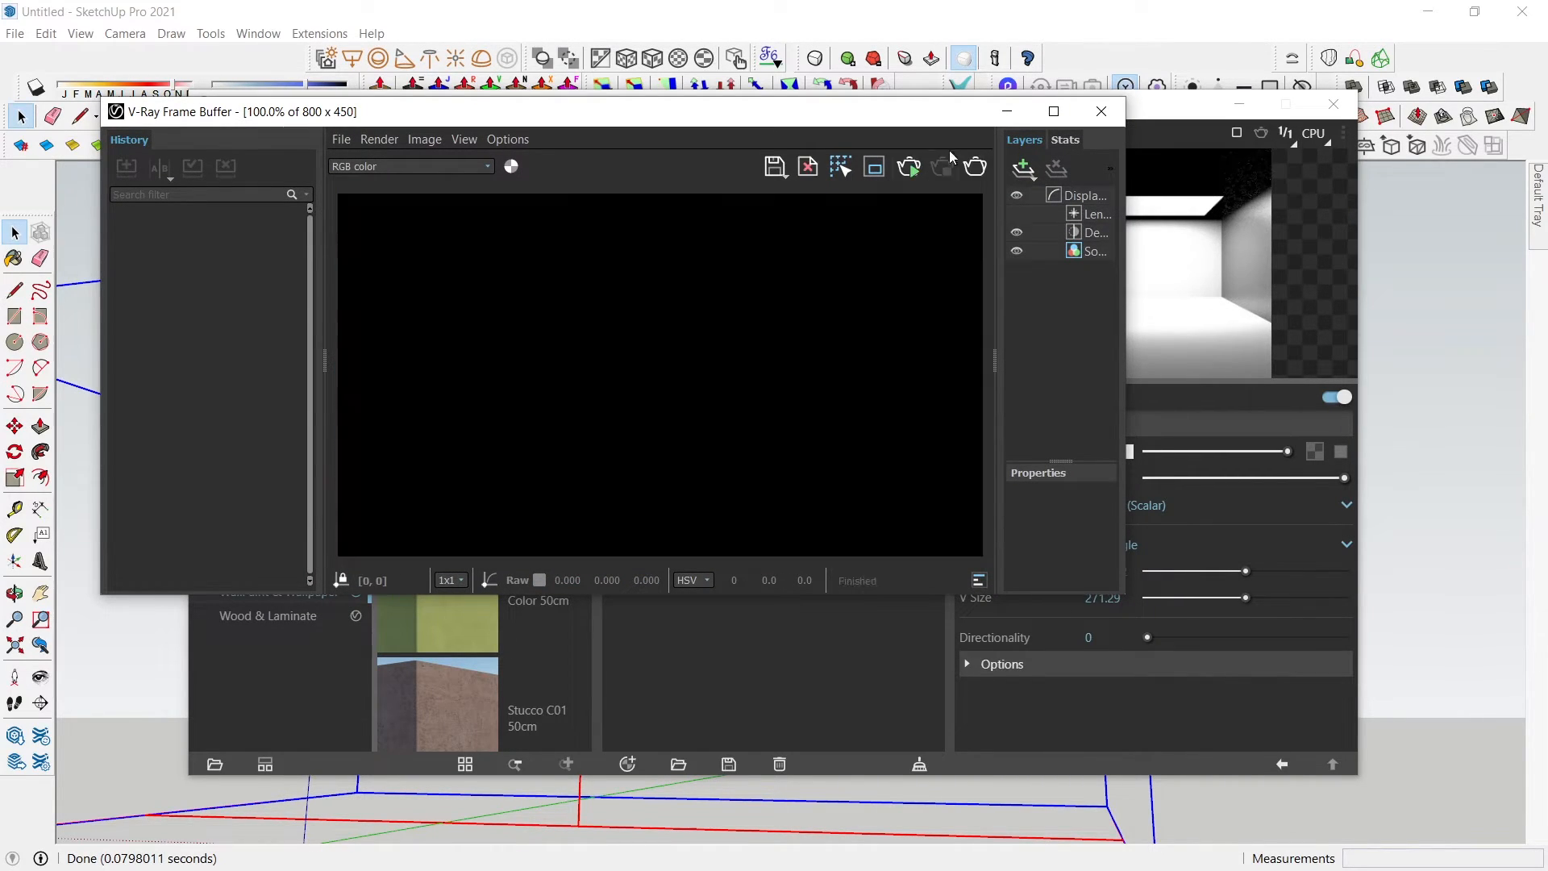
click(1009, 119)
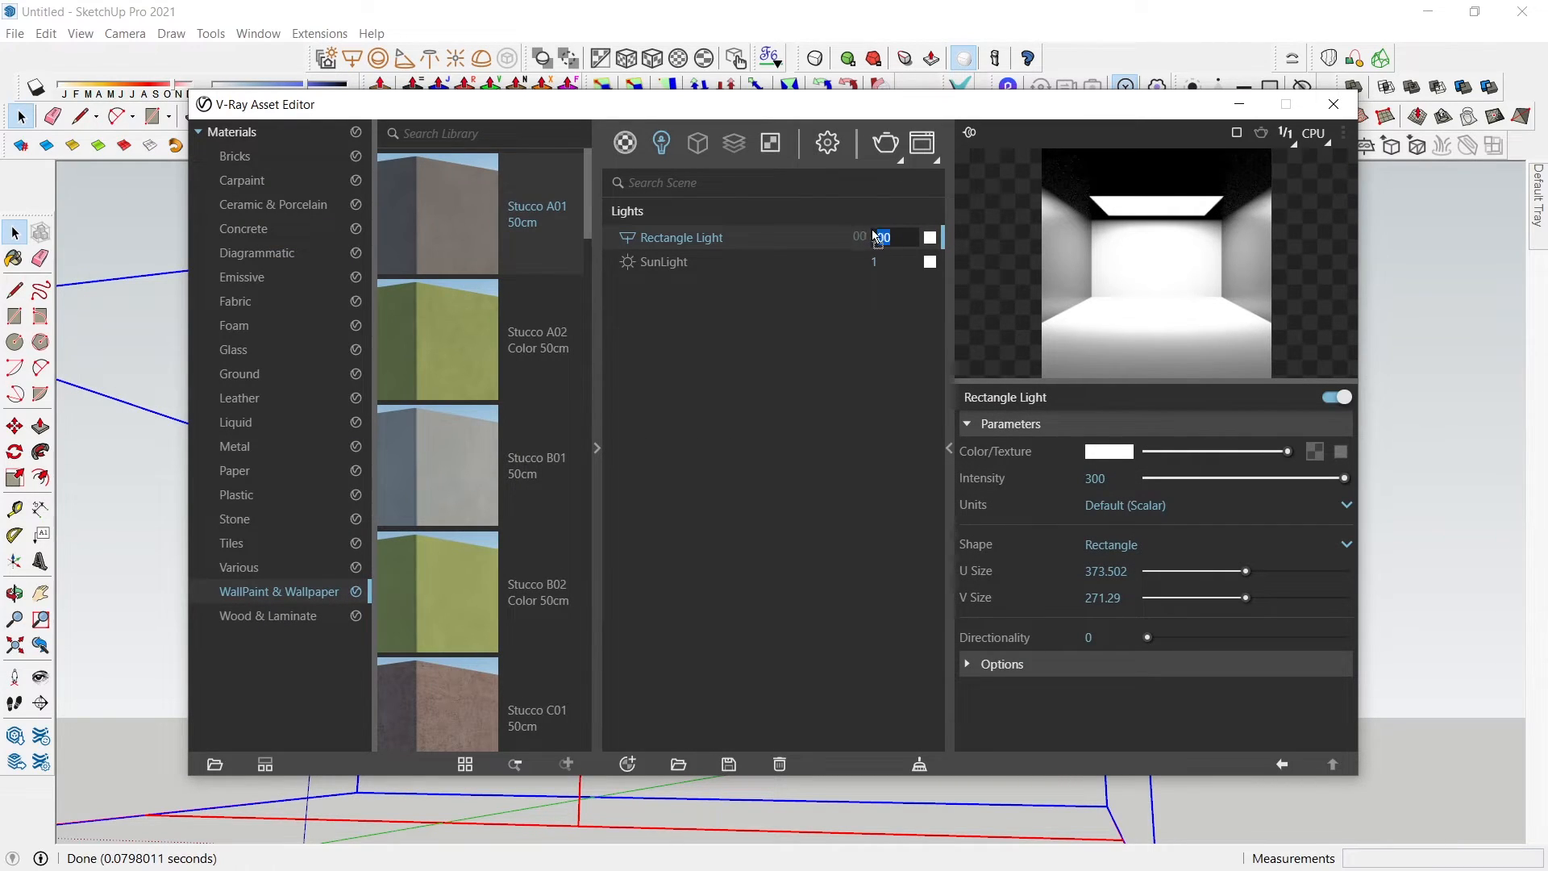
- Set the rectangle light's intensity to 100
click(880, 232)
text(100)
key(Return)
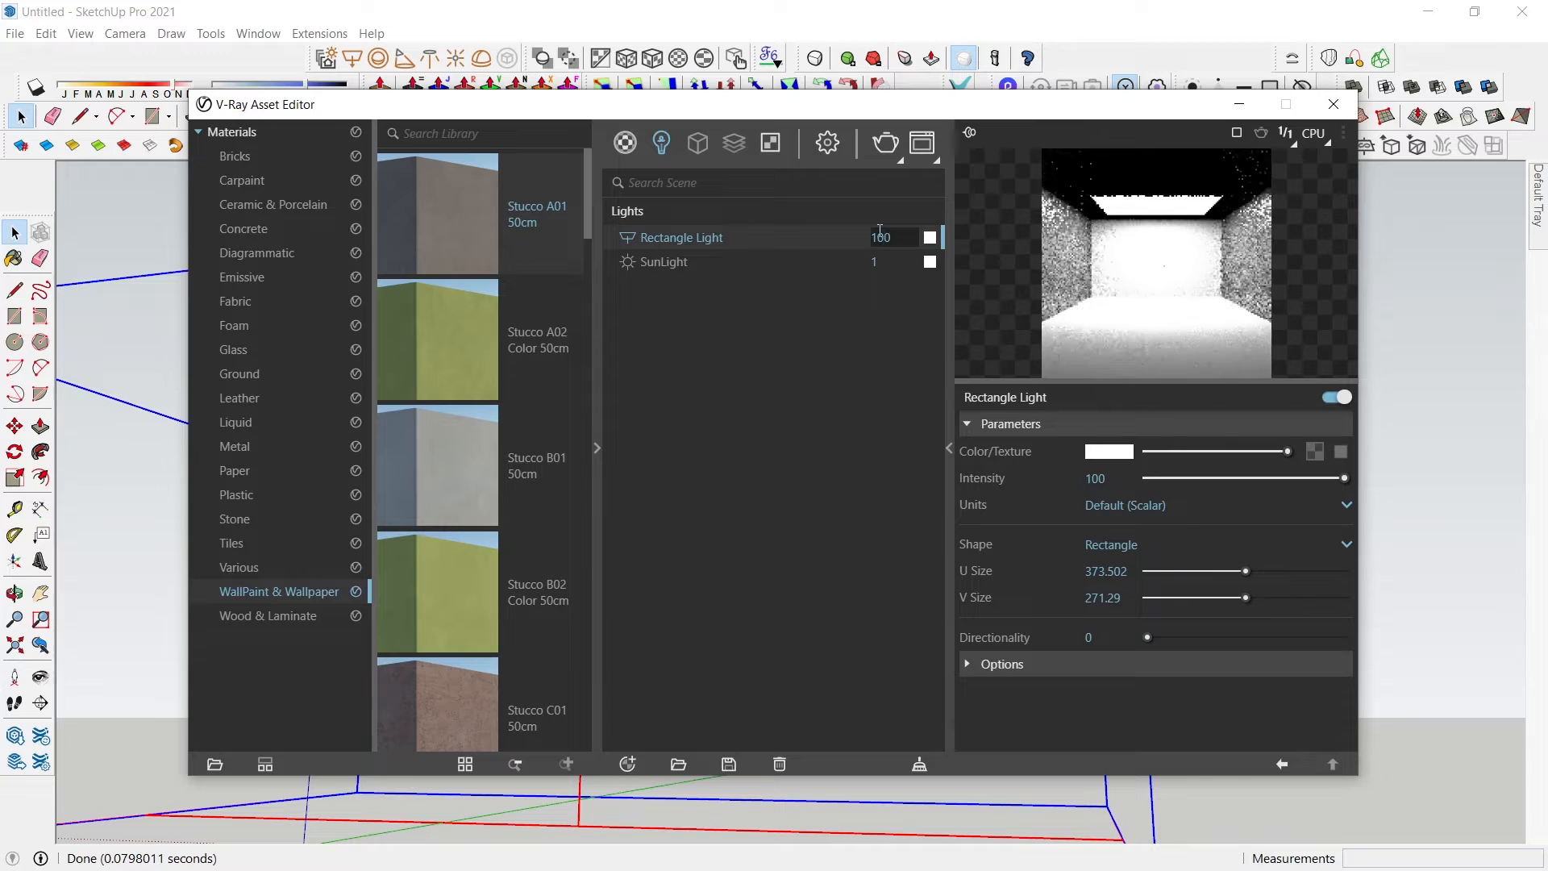
- Test render the ceiling with the light at intensity 100, inspect the result and stop the render
click(924, 144)
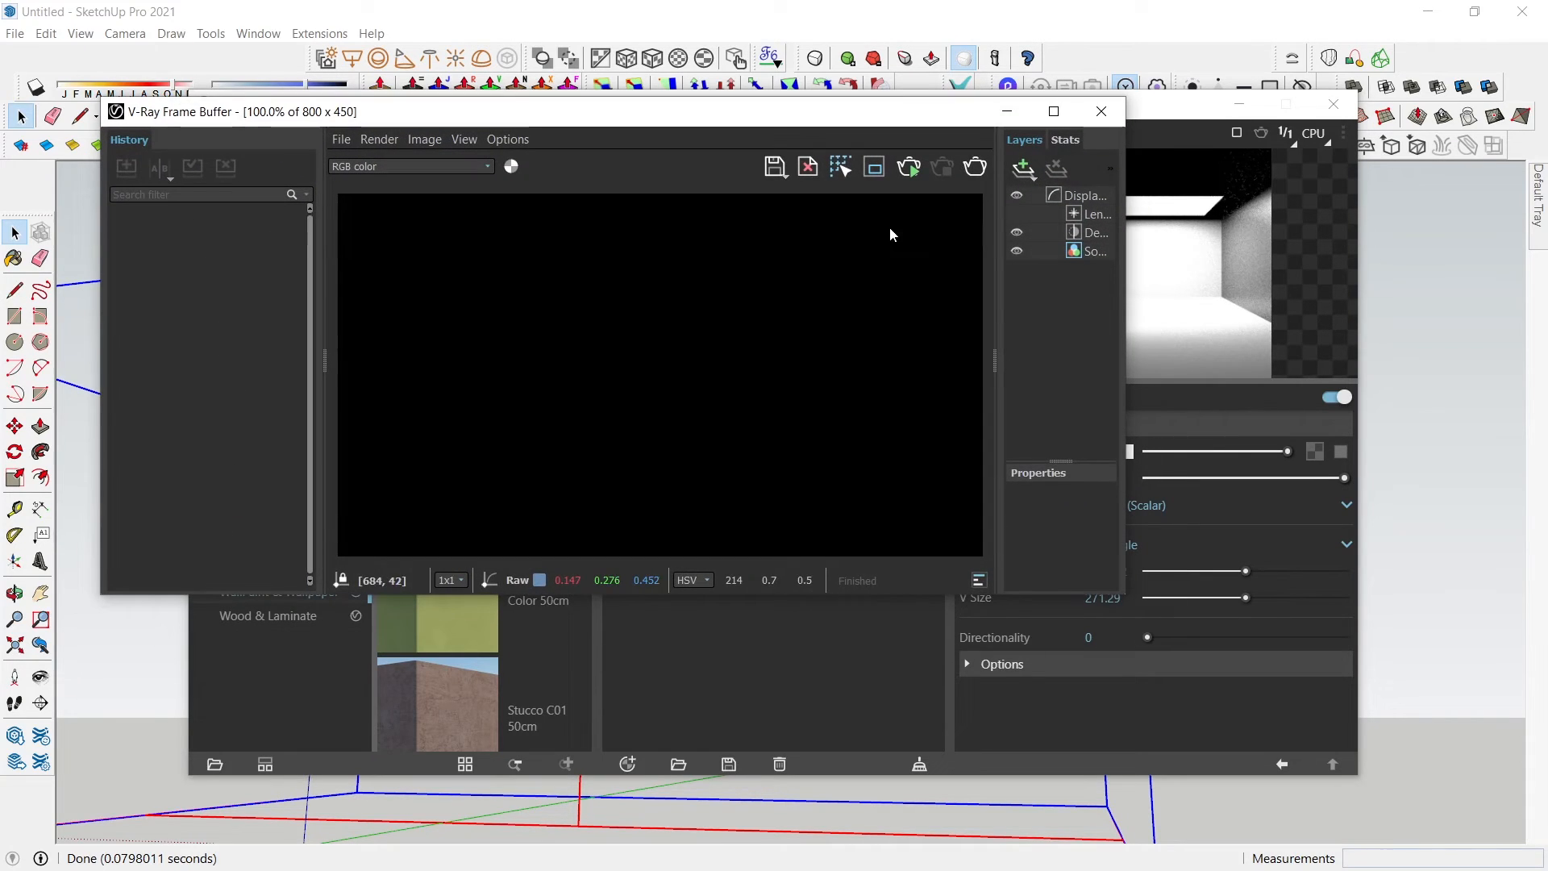
click(975, 166)
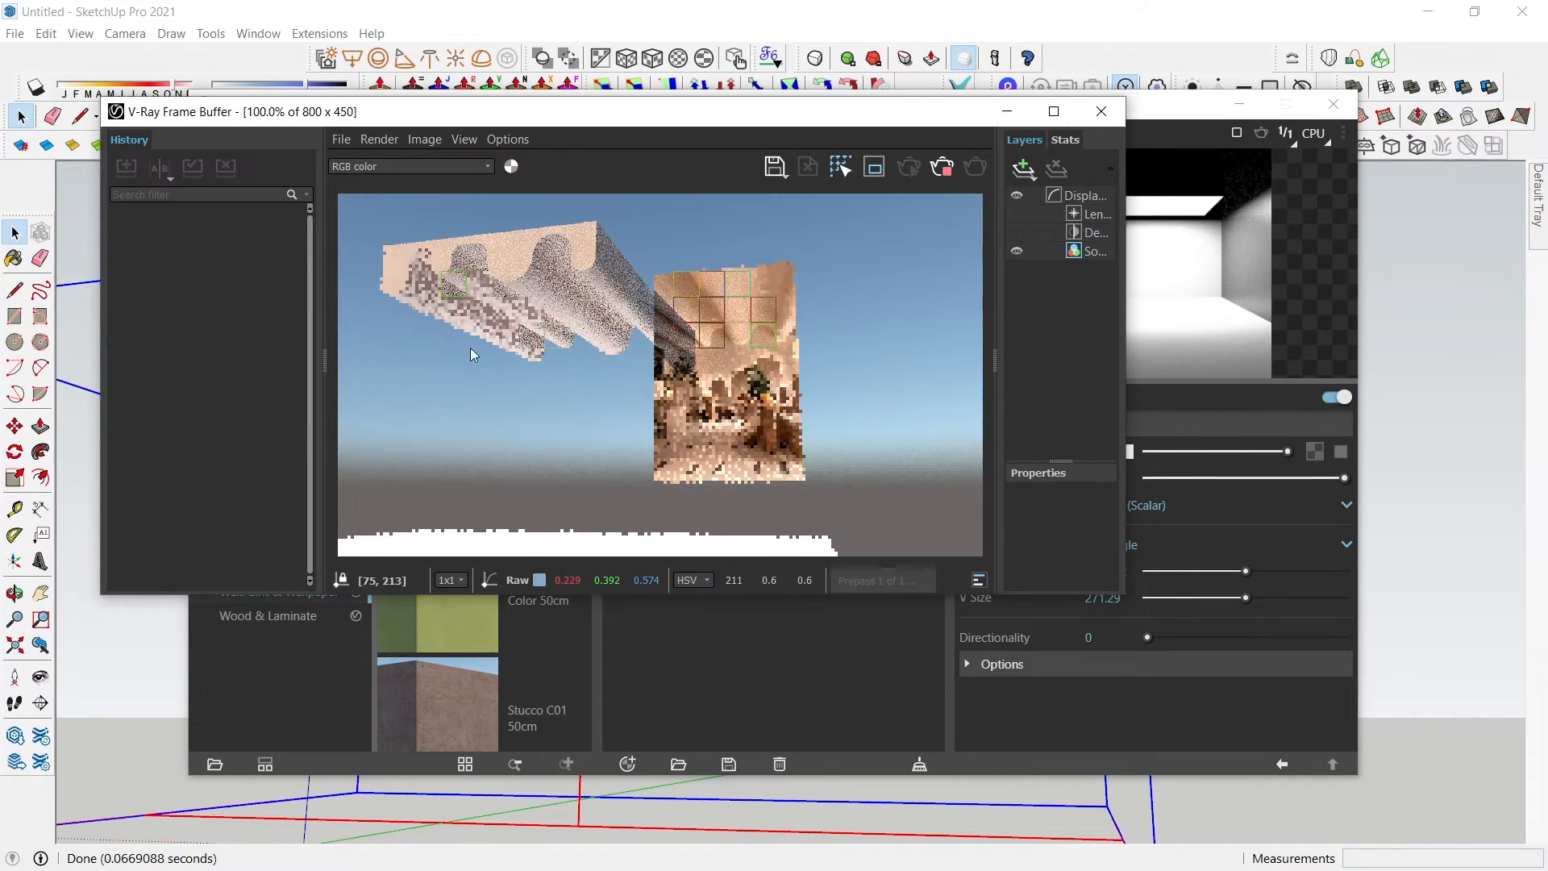
scroll(517, 345, up, 1)
scroll(631, 363, down, 2)
scroll(634, 370, up, 1)
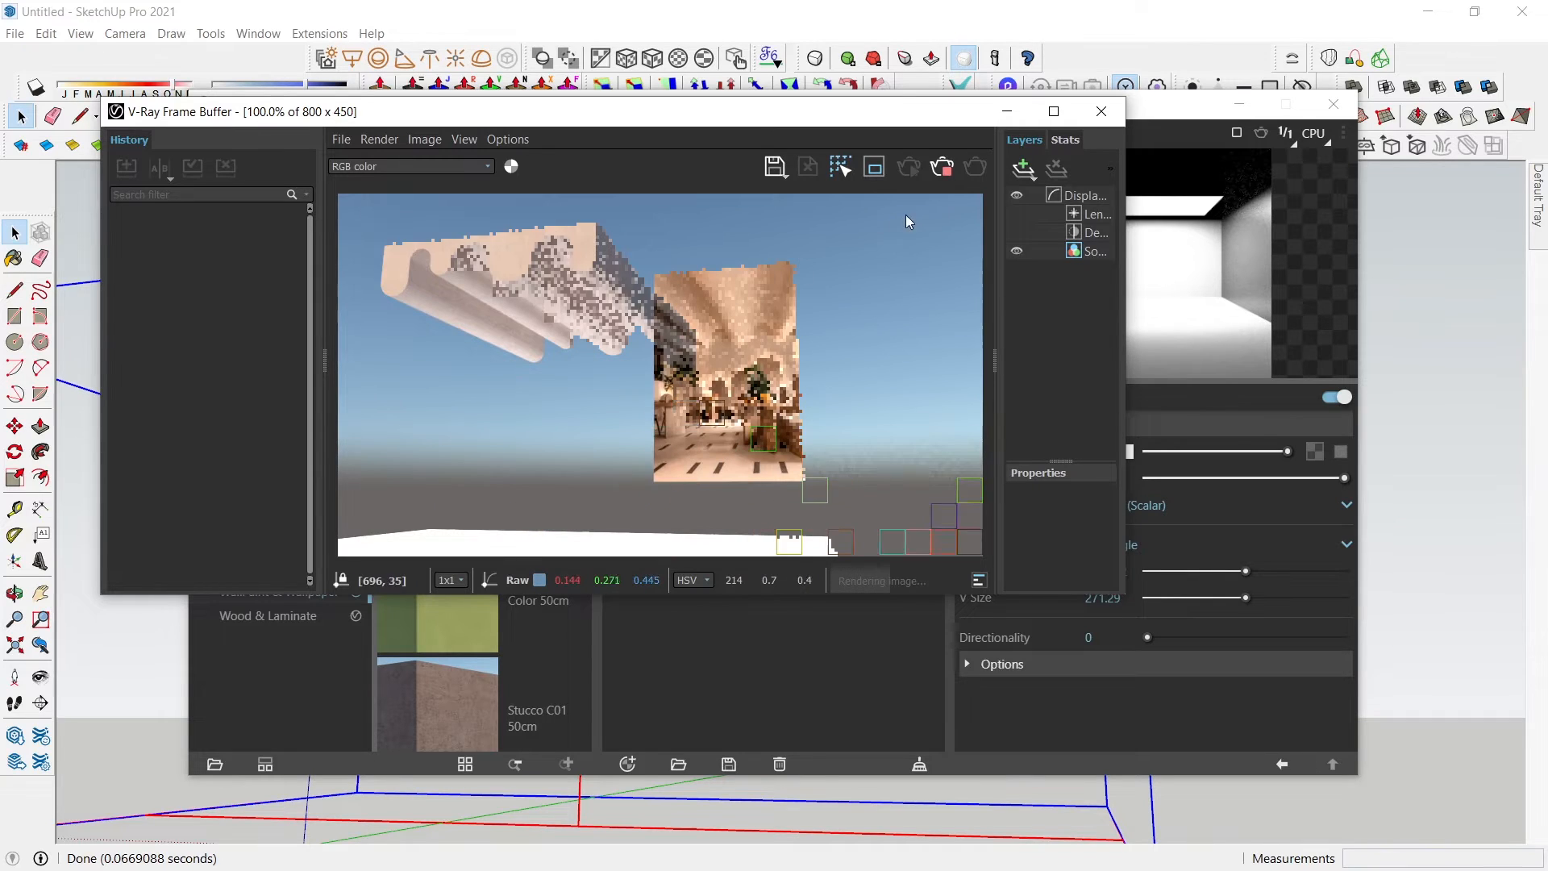
click(943, 167)
click(1009, 114)
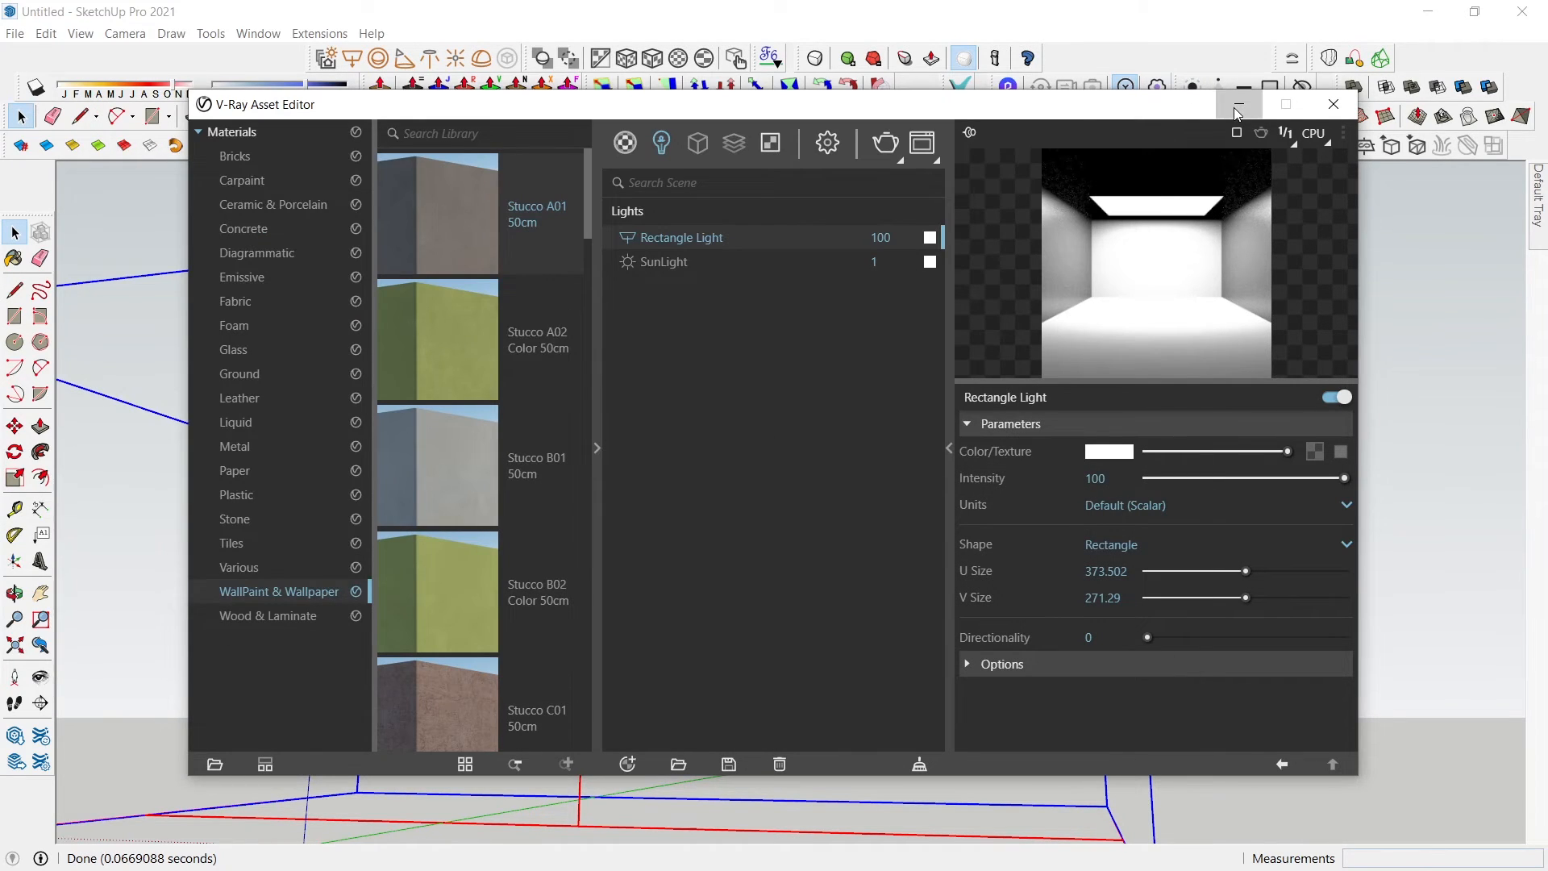
- Put the Asset Editor away and start a V-Ray render of a closer view of the ceiling's underside
click(1238, 113)
scroll(700, 421, up, 4)
mouse_move(689, 416)
middle_down()
mouse_move(822, 531)
mouse_move(812, 470)
mouse_move(777, 456)
mouse_move(791, 488)
mouse_move(830, 501)
middle_up()
scroll(788, 486, up, 2)
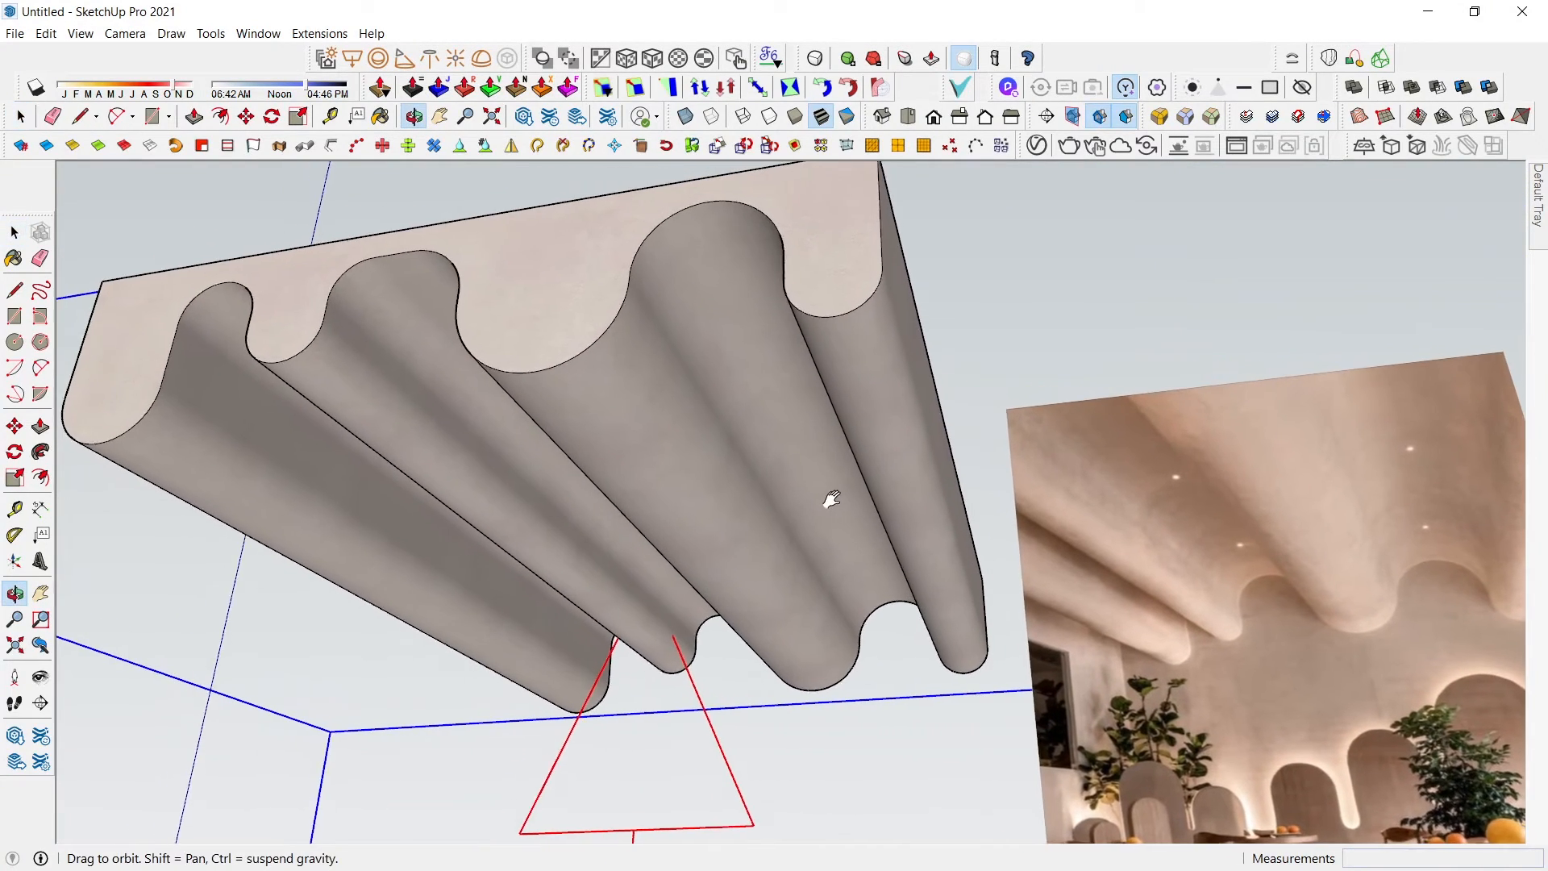
click(1236, 152)
click(978, 171)
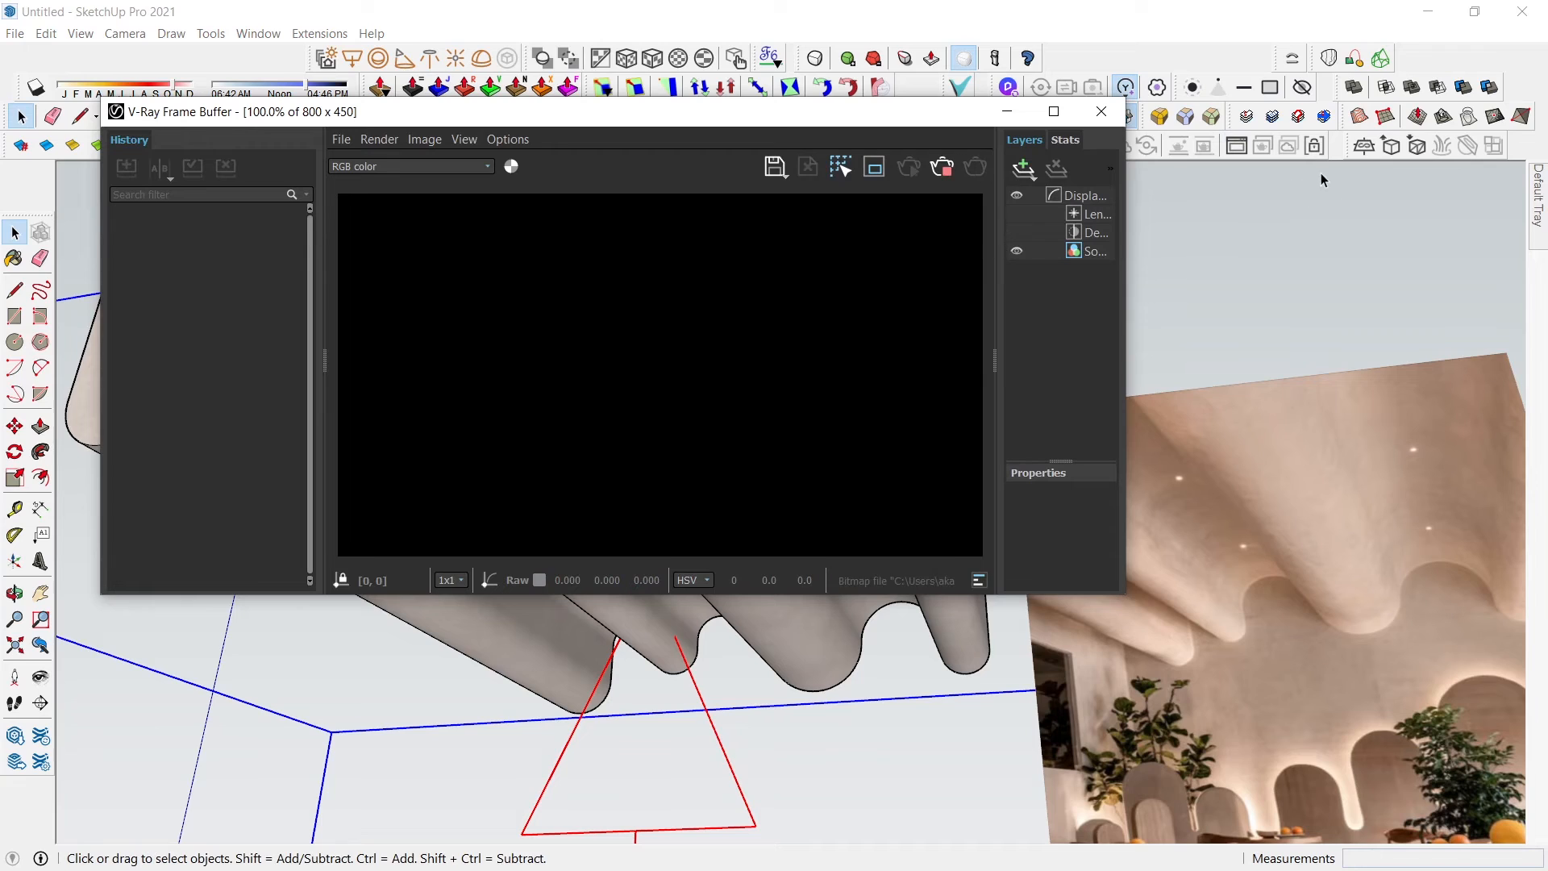